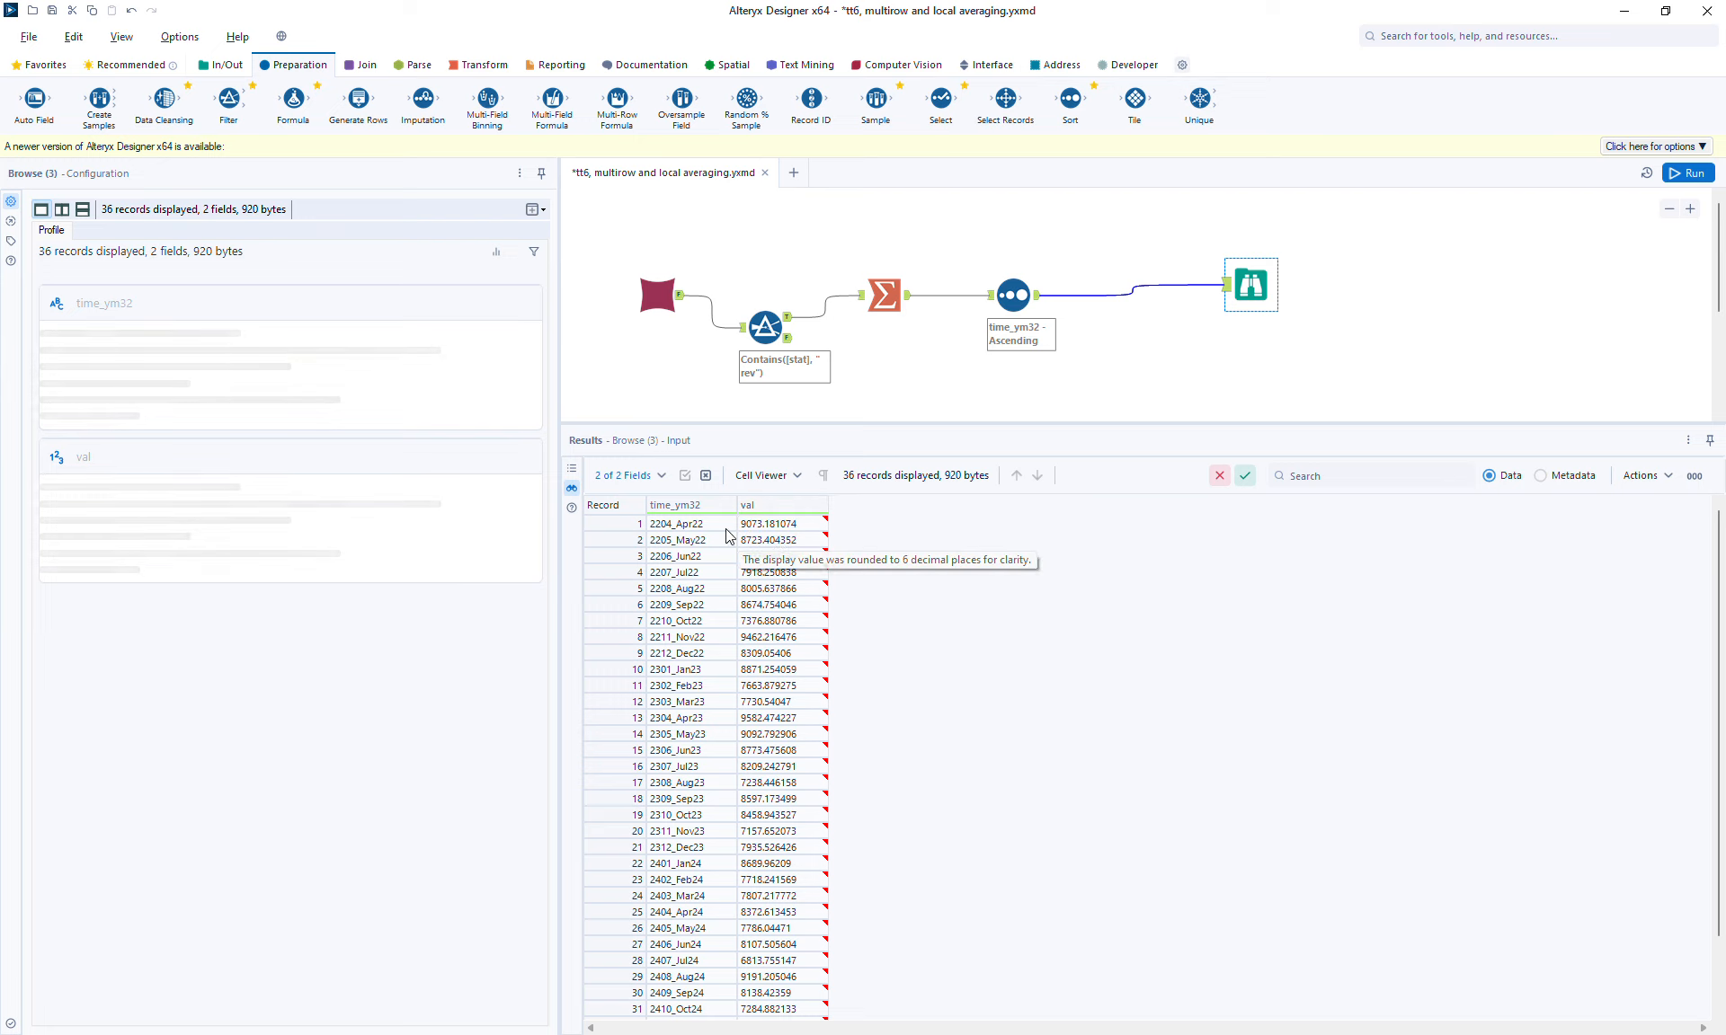
Step: Select the first few records in the browse output to examine the val values
left_click(767, 542)
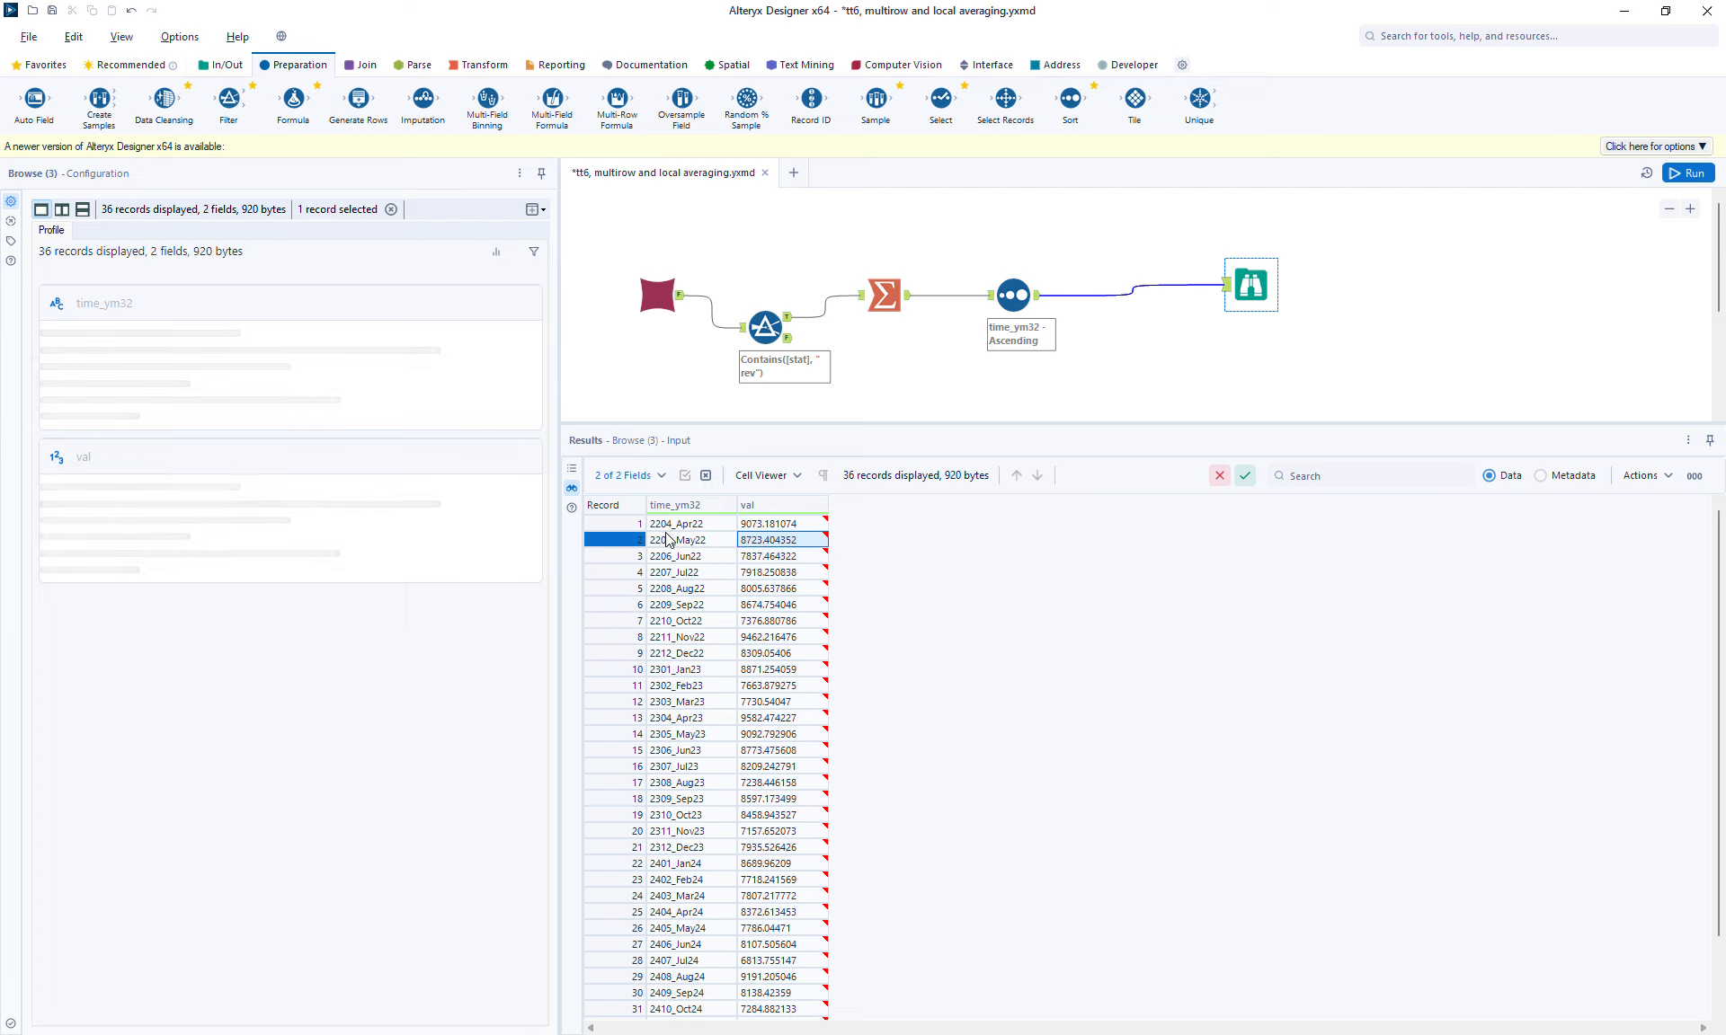
left_click_drag(611, 524, 607, 558)
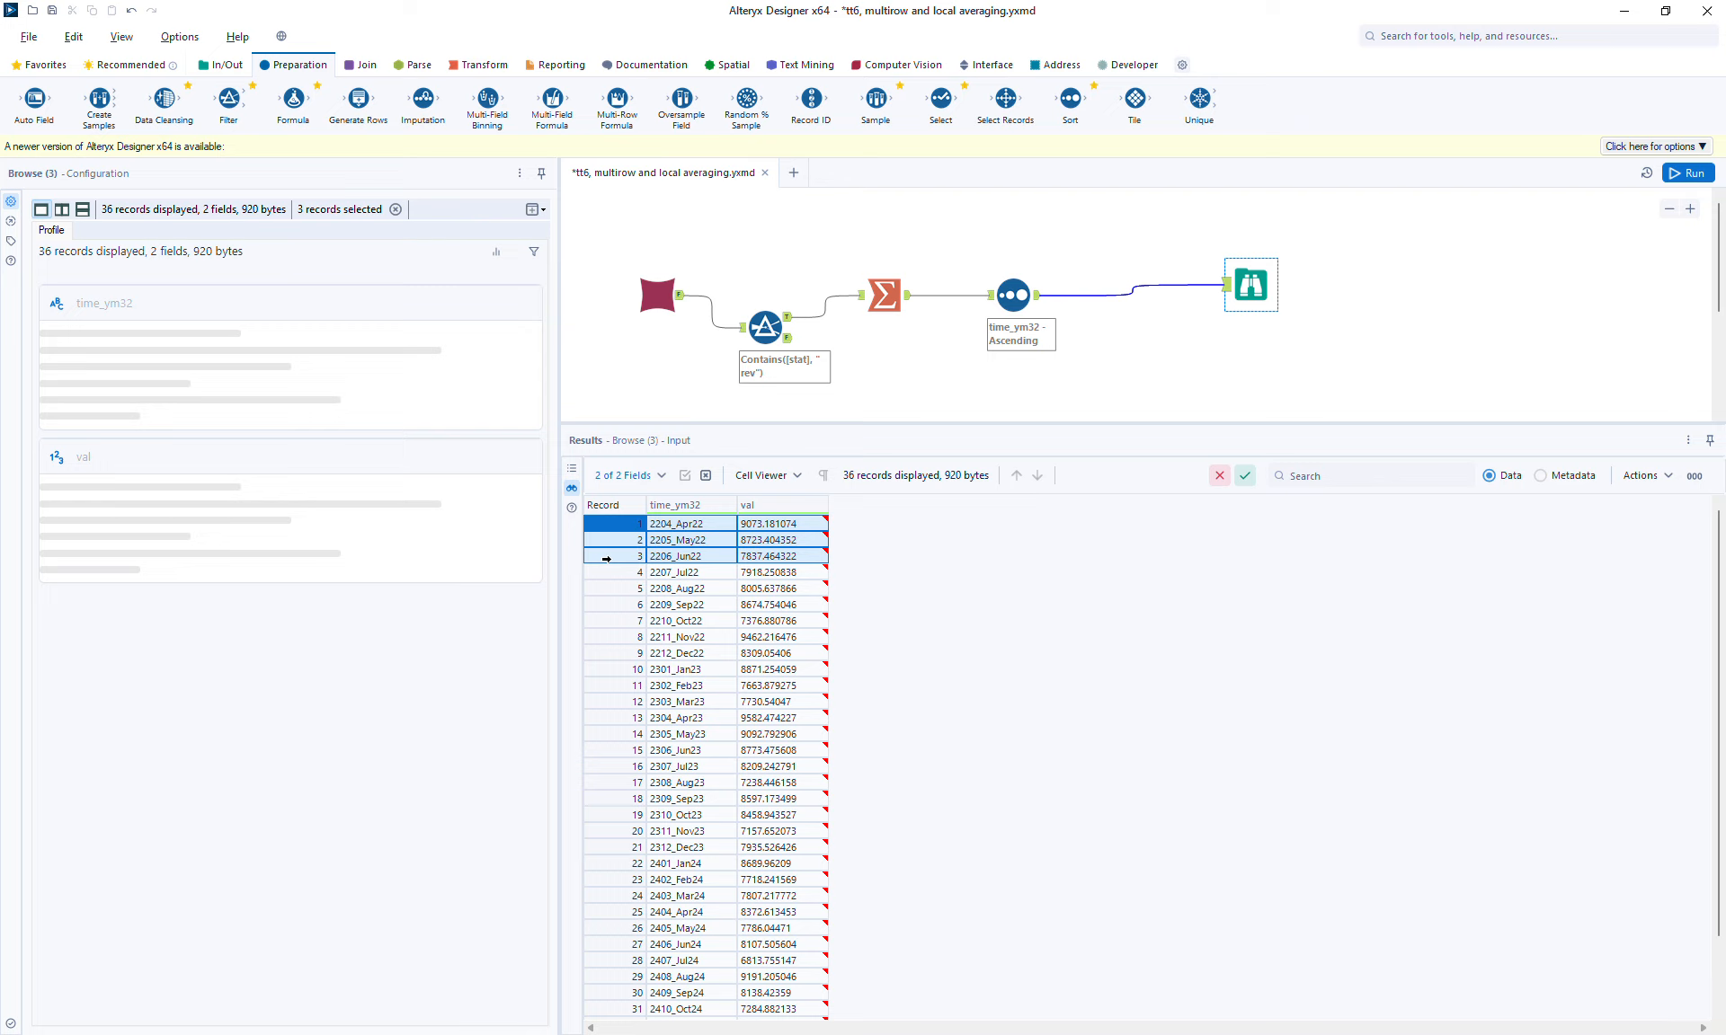
left_click_drag(607, 535, 607, 573)
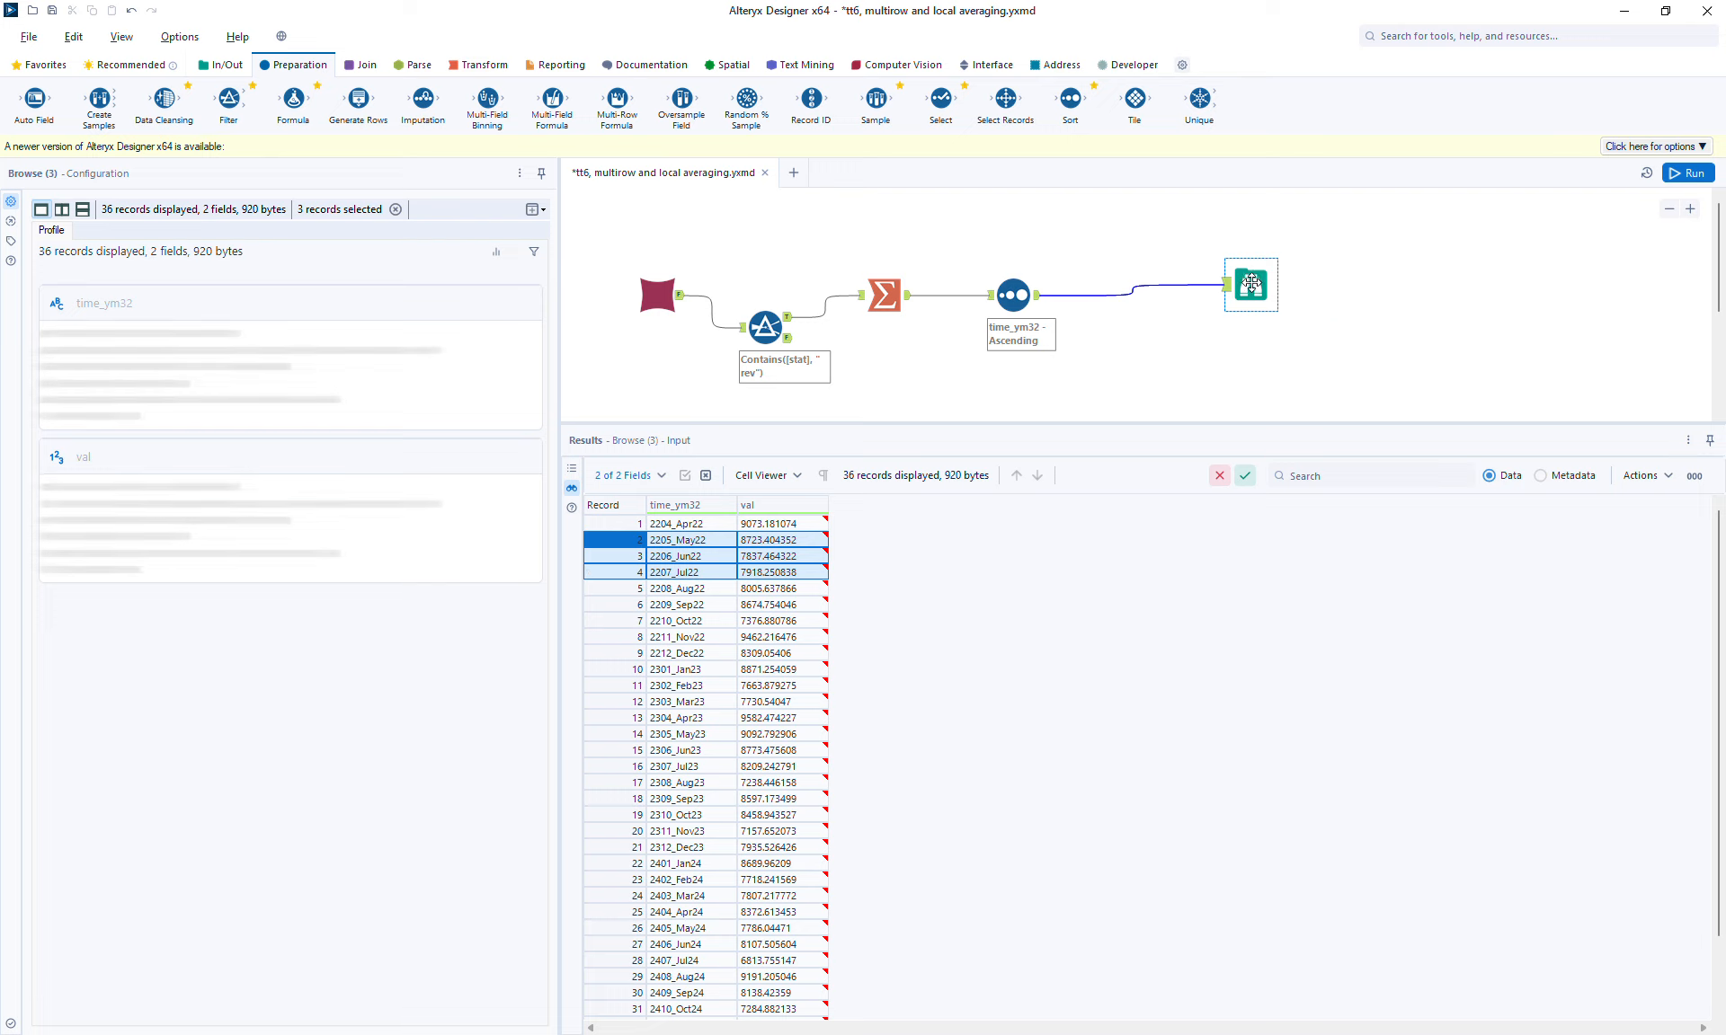
Step: Insert a Multi-Row Formula tool between Sort and Browse, creating a new Double field named local_avg
left_click_drag(1249, 283, 1390, 294)
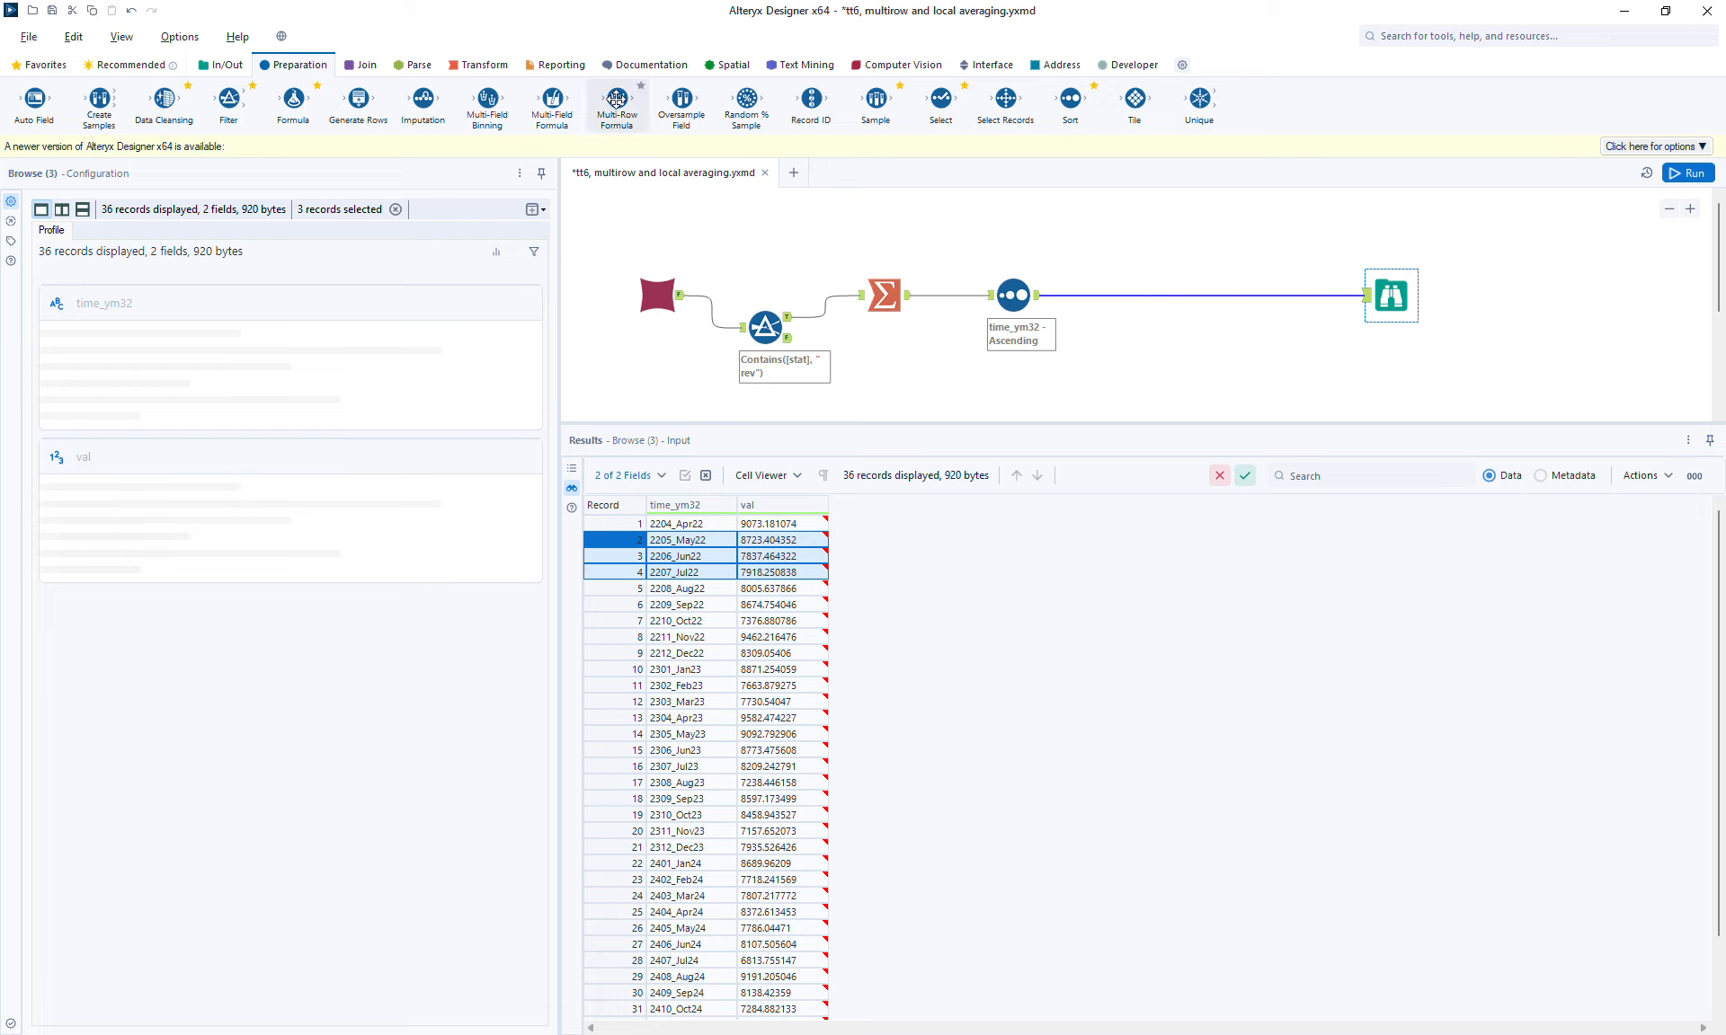
left_click_drag(617, 99, 1142, 295)
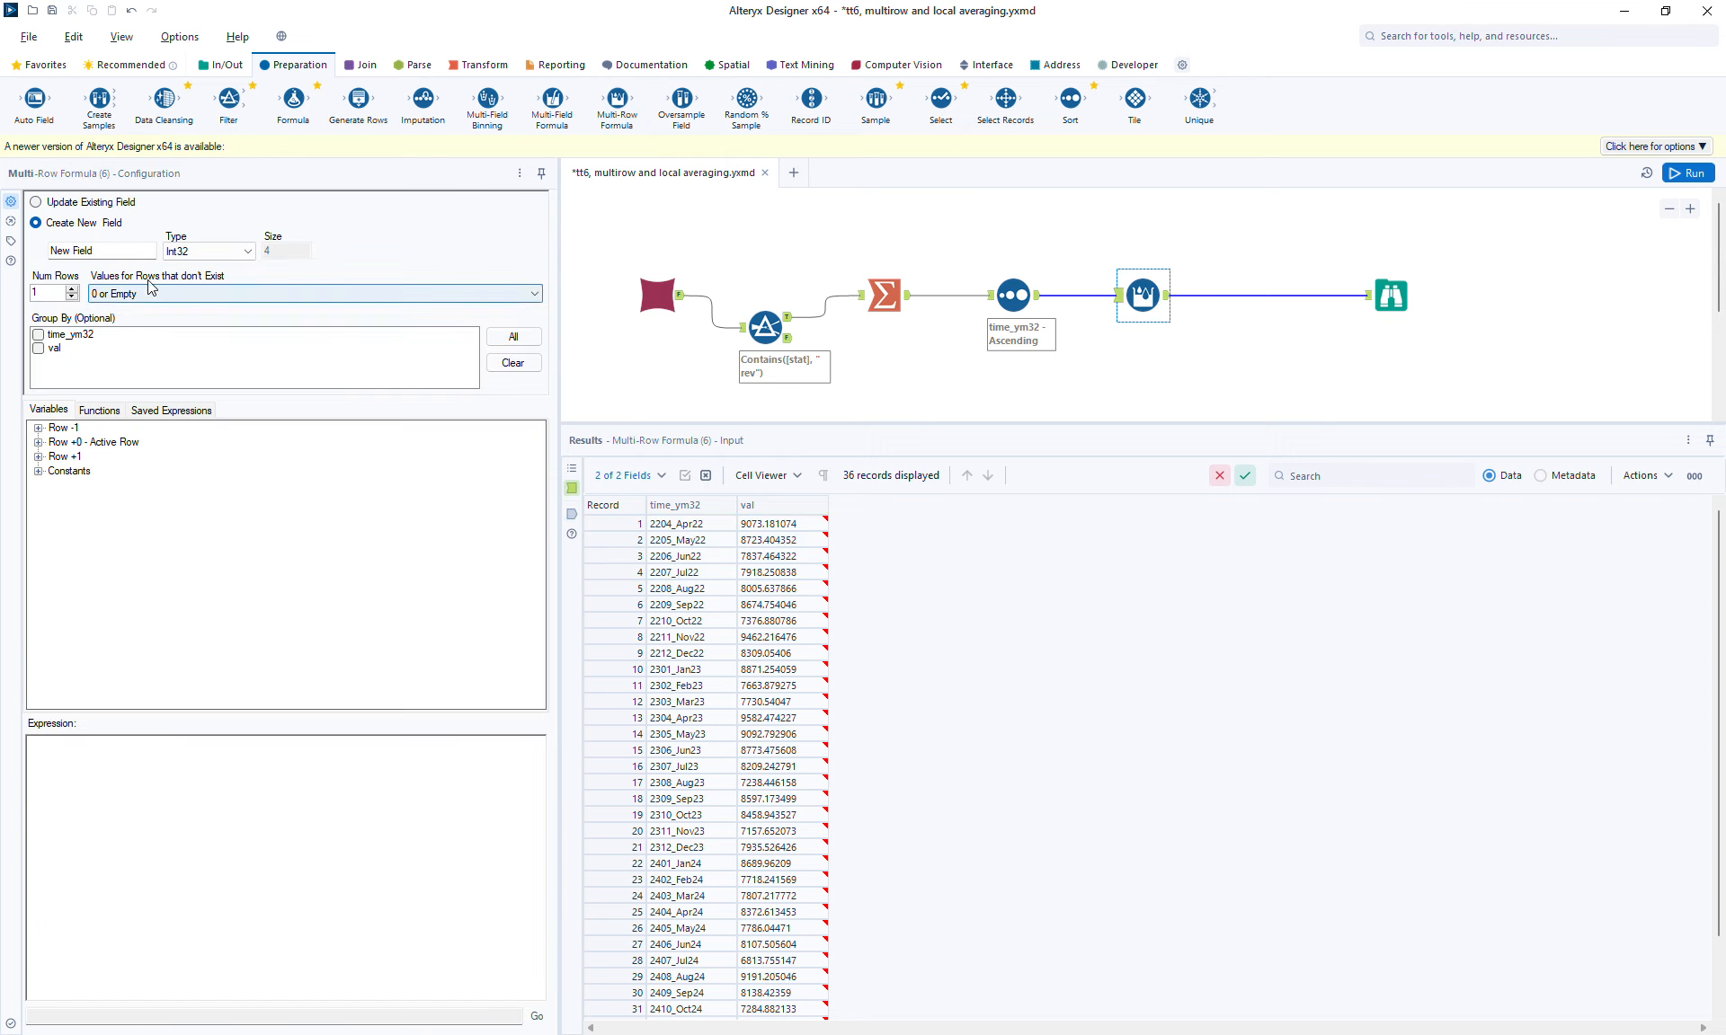
type("local_avg")
left_click(206, 254)
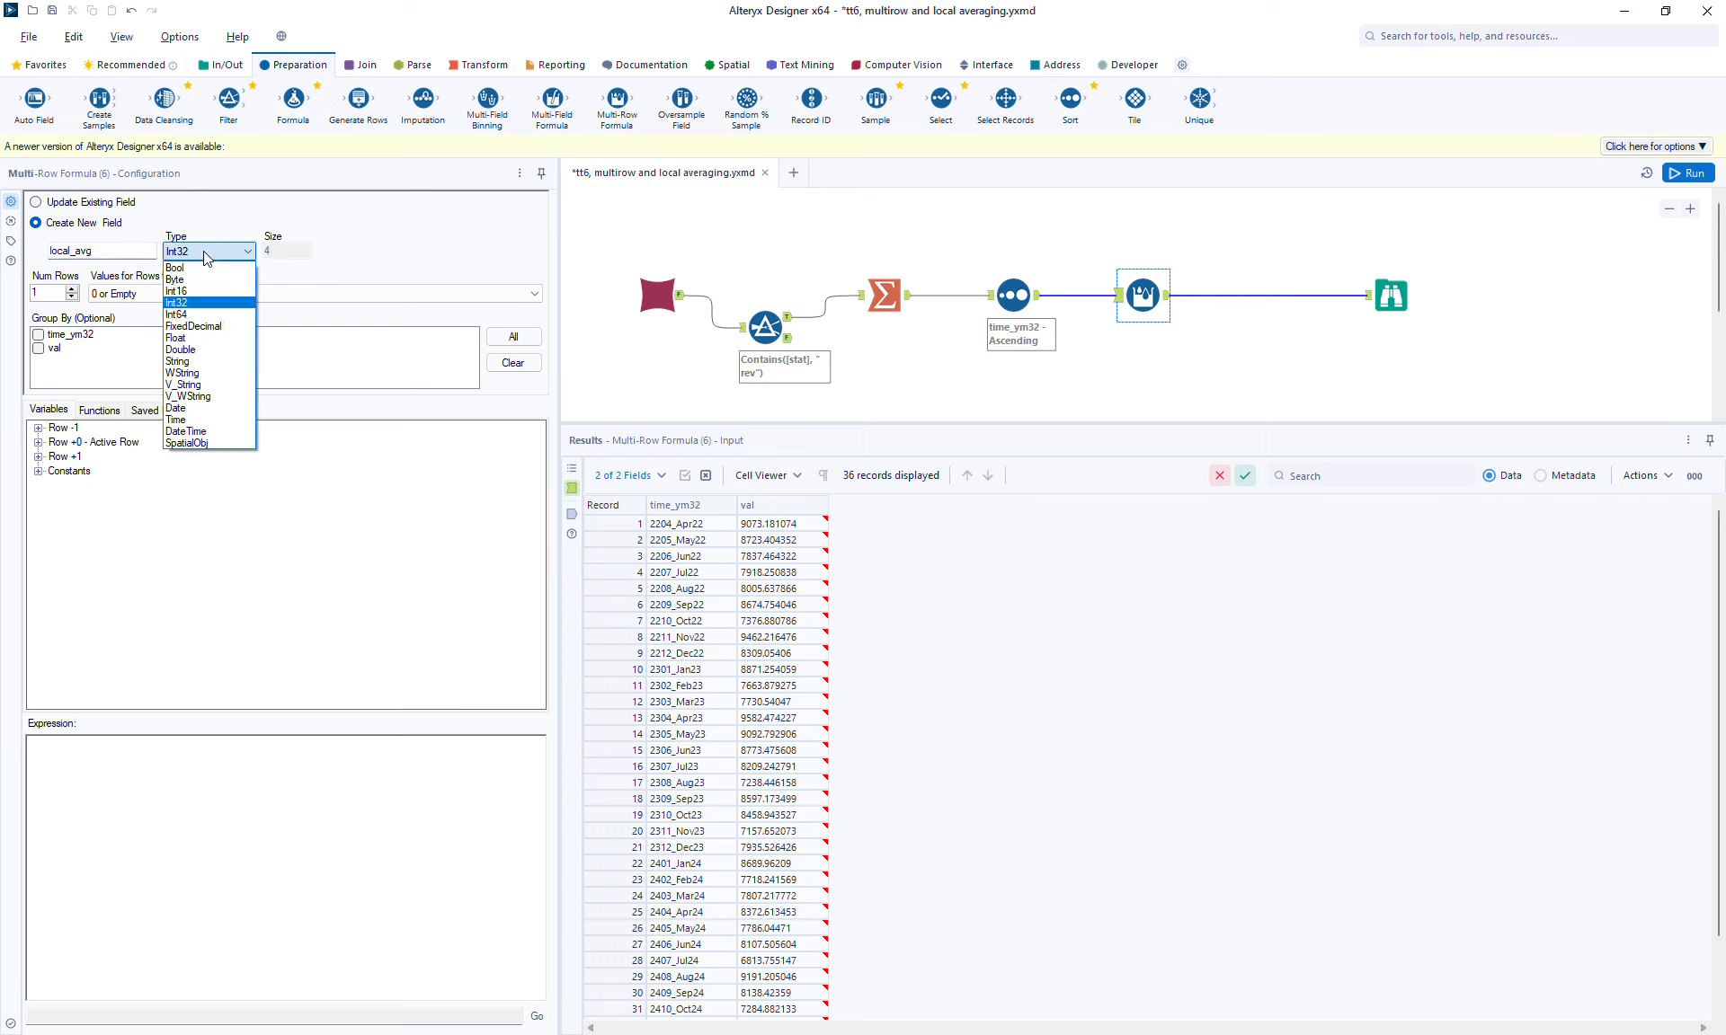
left_click(196, 349)
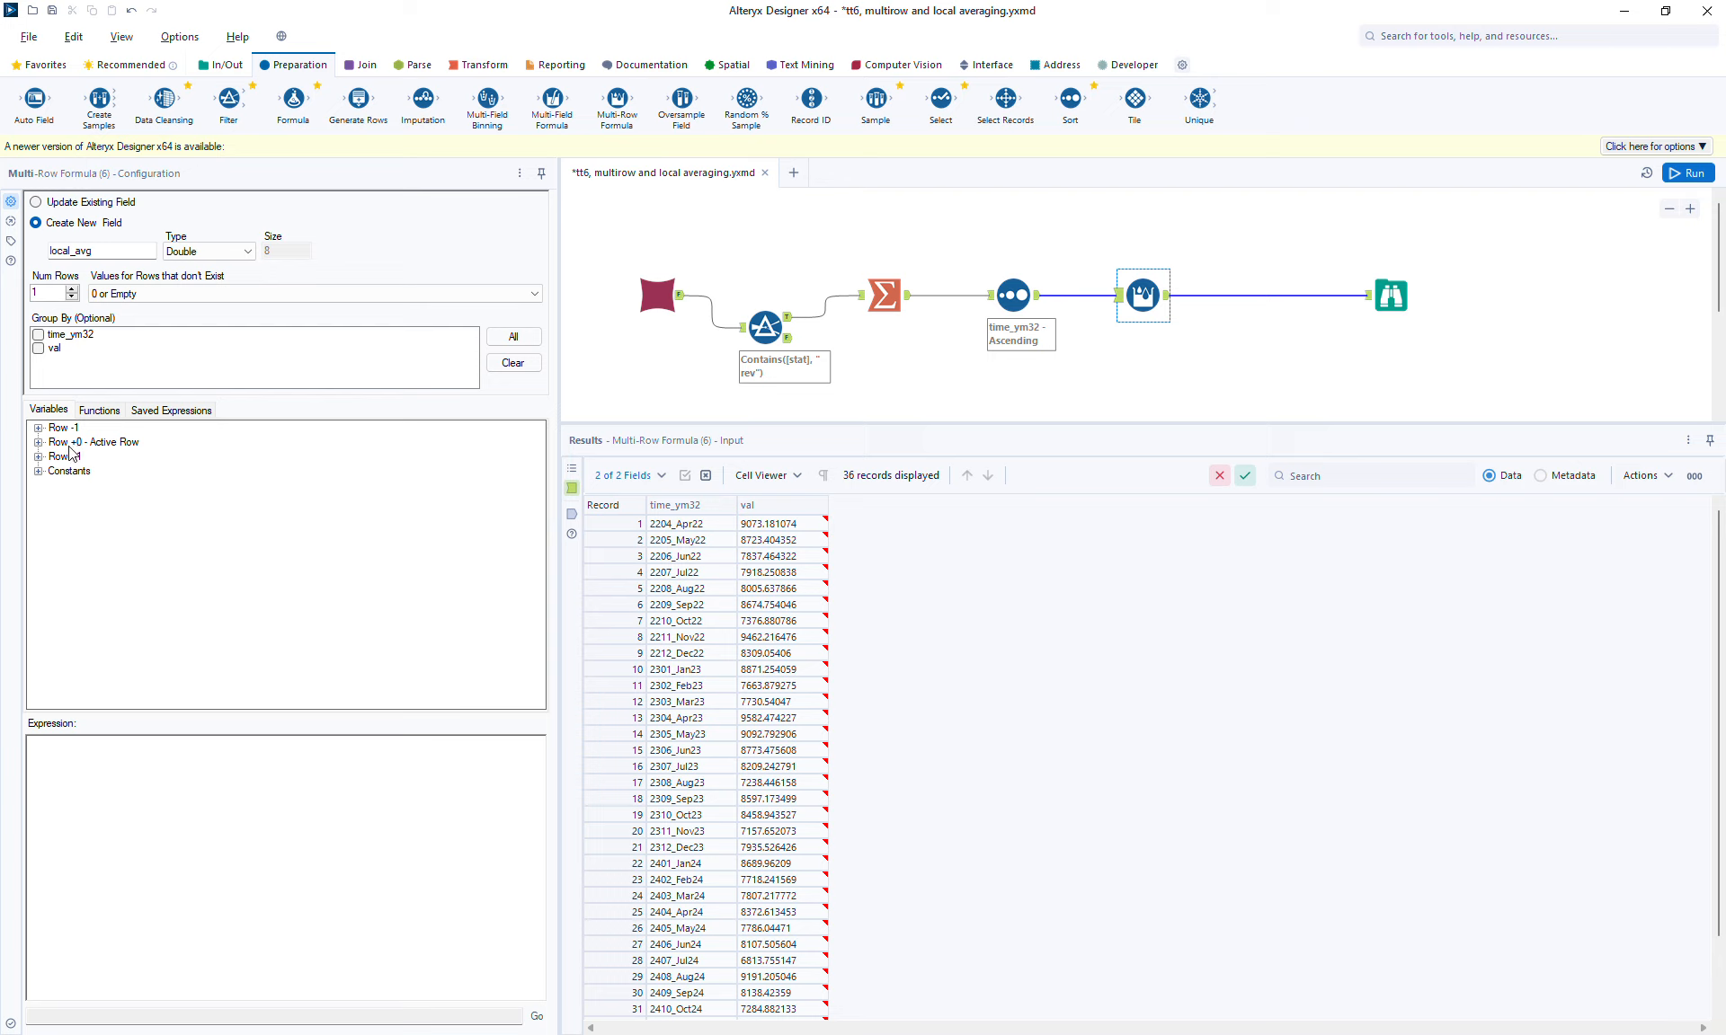
Step: Enter the expression ([Row-1:val] + [val] + [Row+1:val])/3 for local_avg
left_click(39, 428)
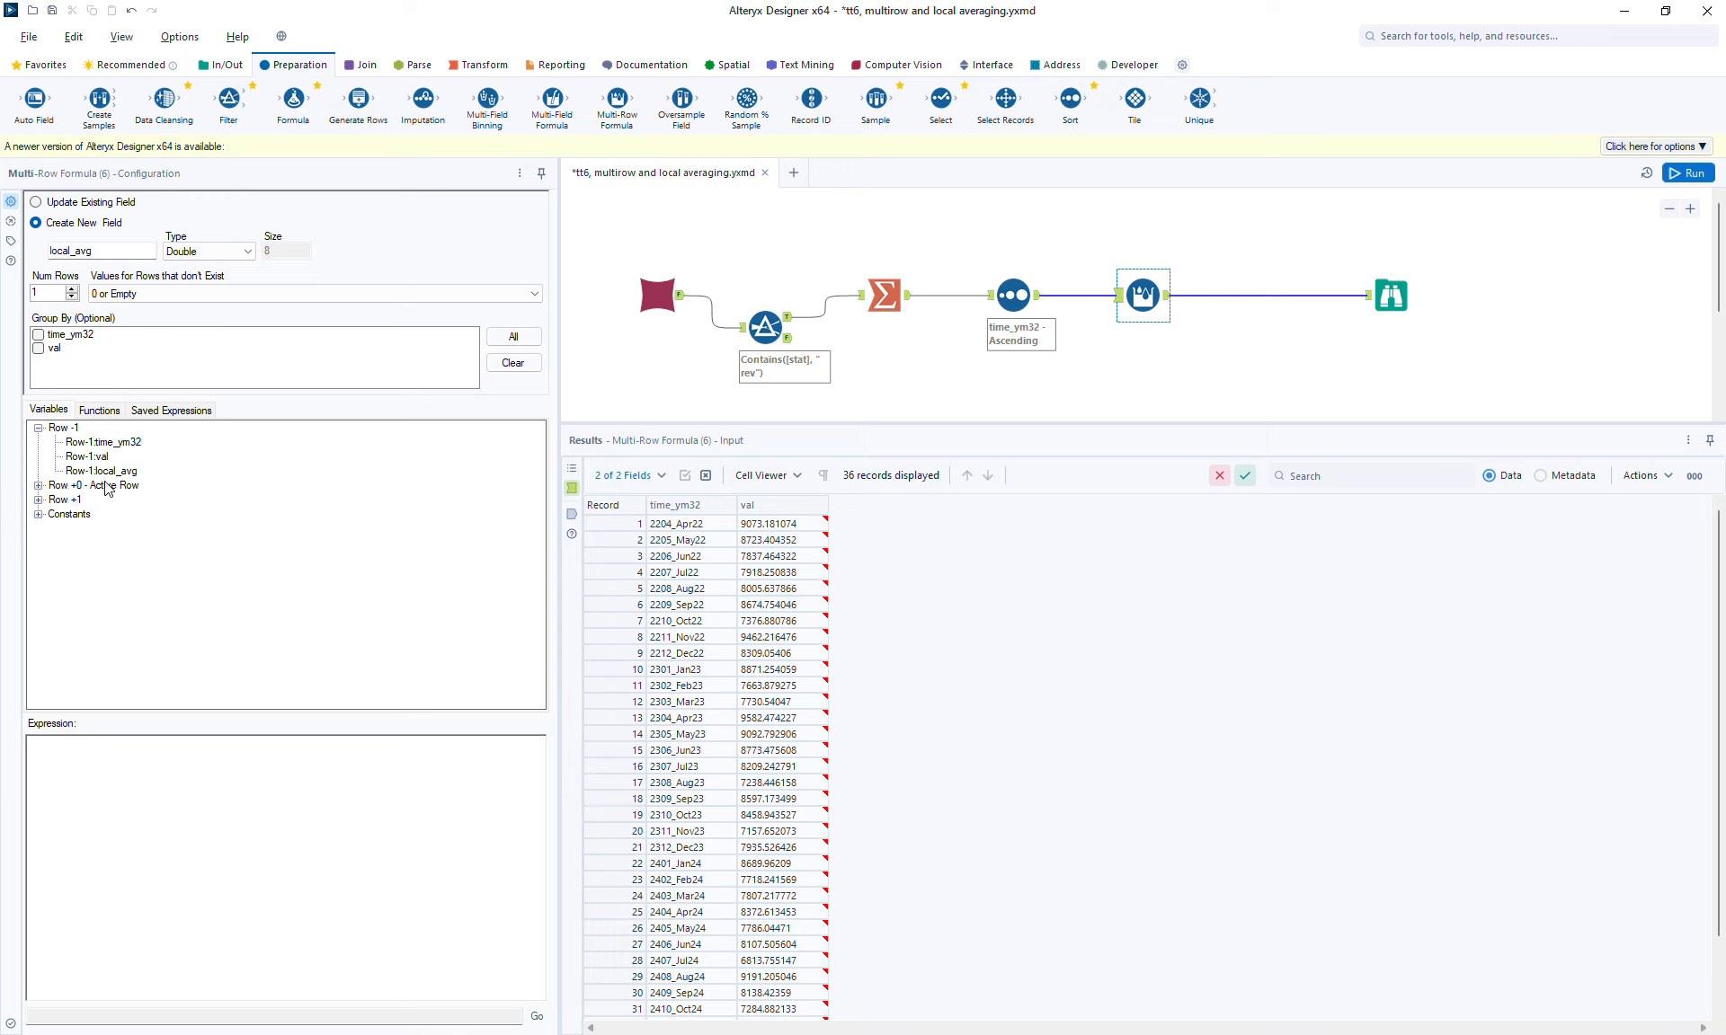
double_click(101, 456)
type("+")
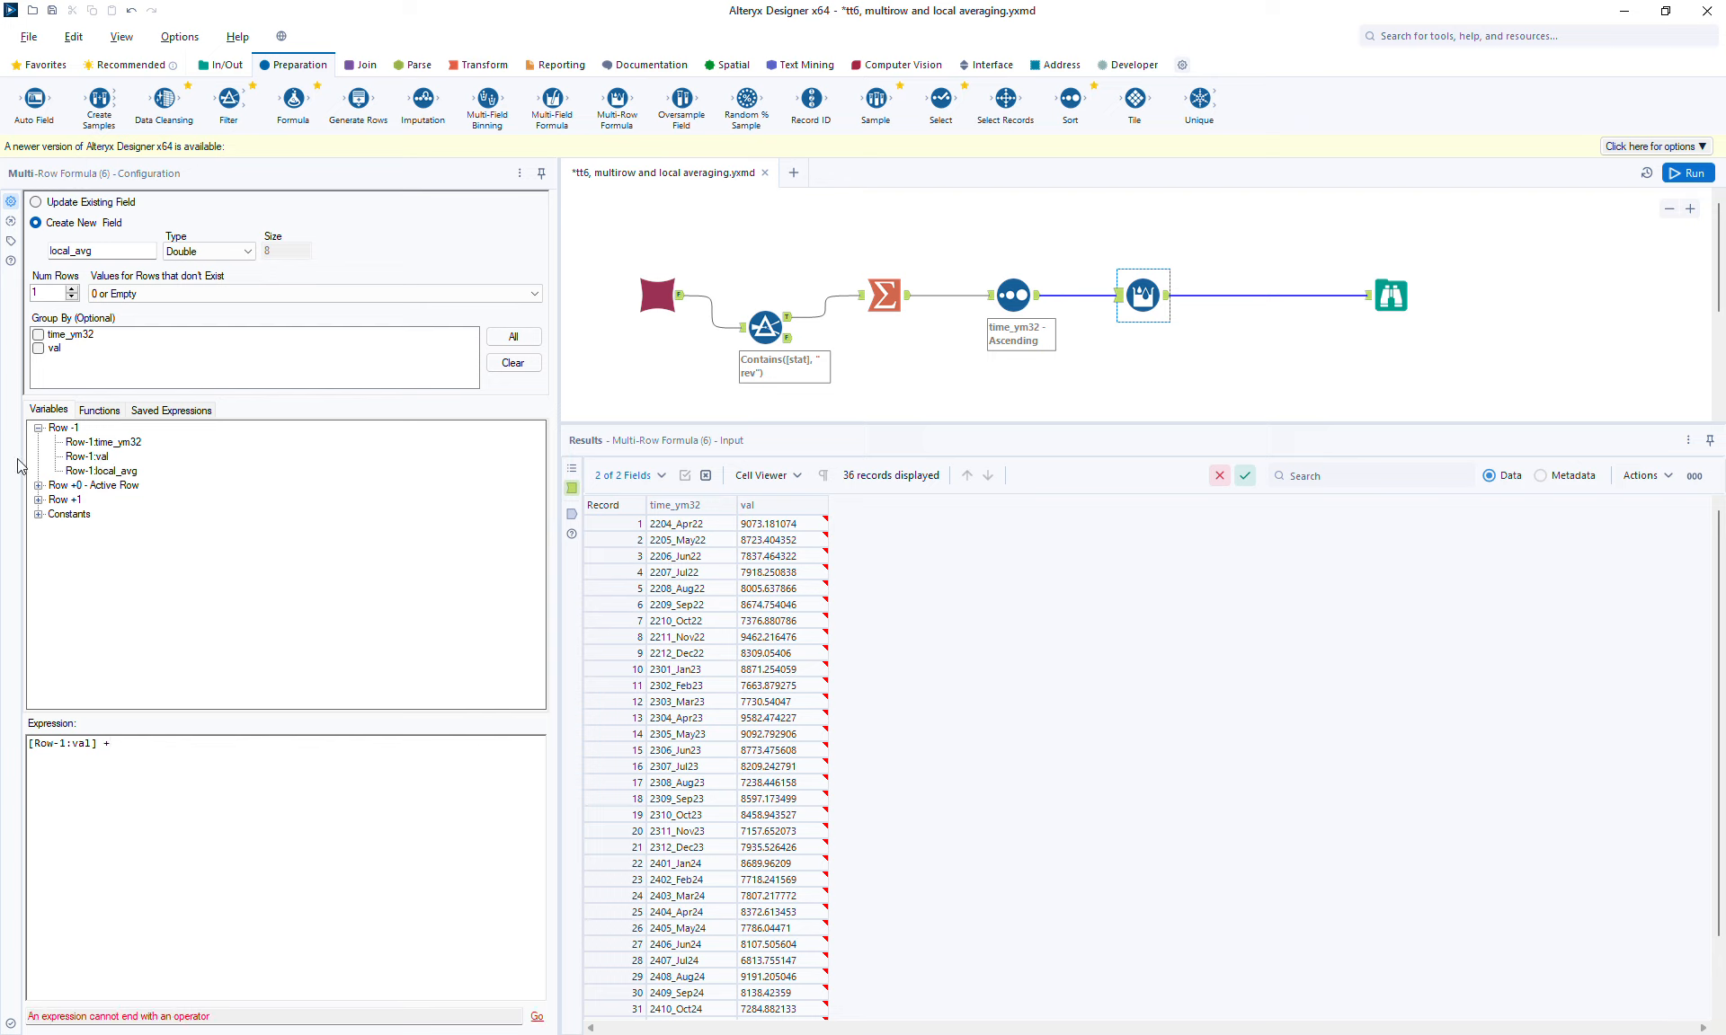
left_click(39, 485)
left_click(71, 514)
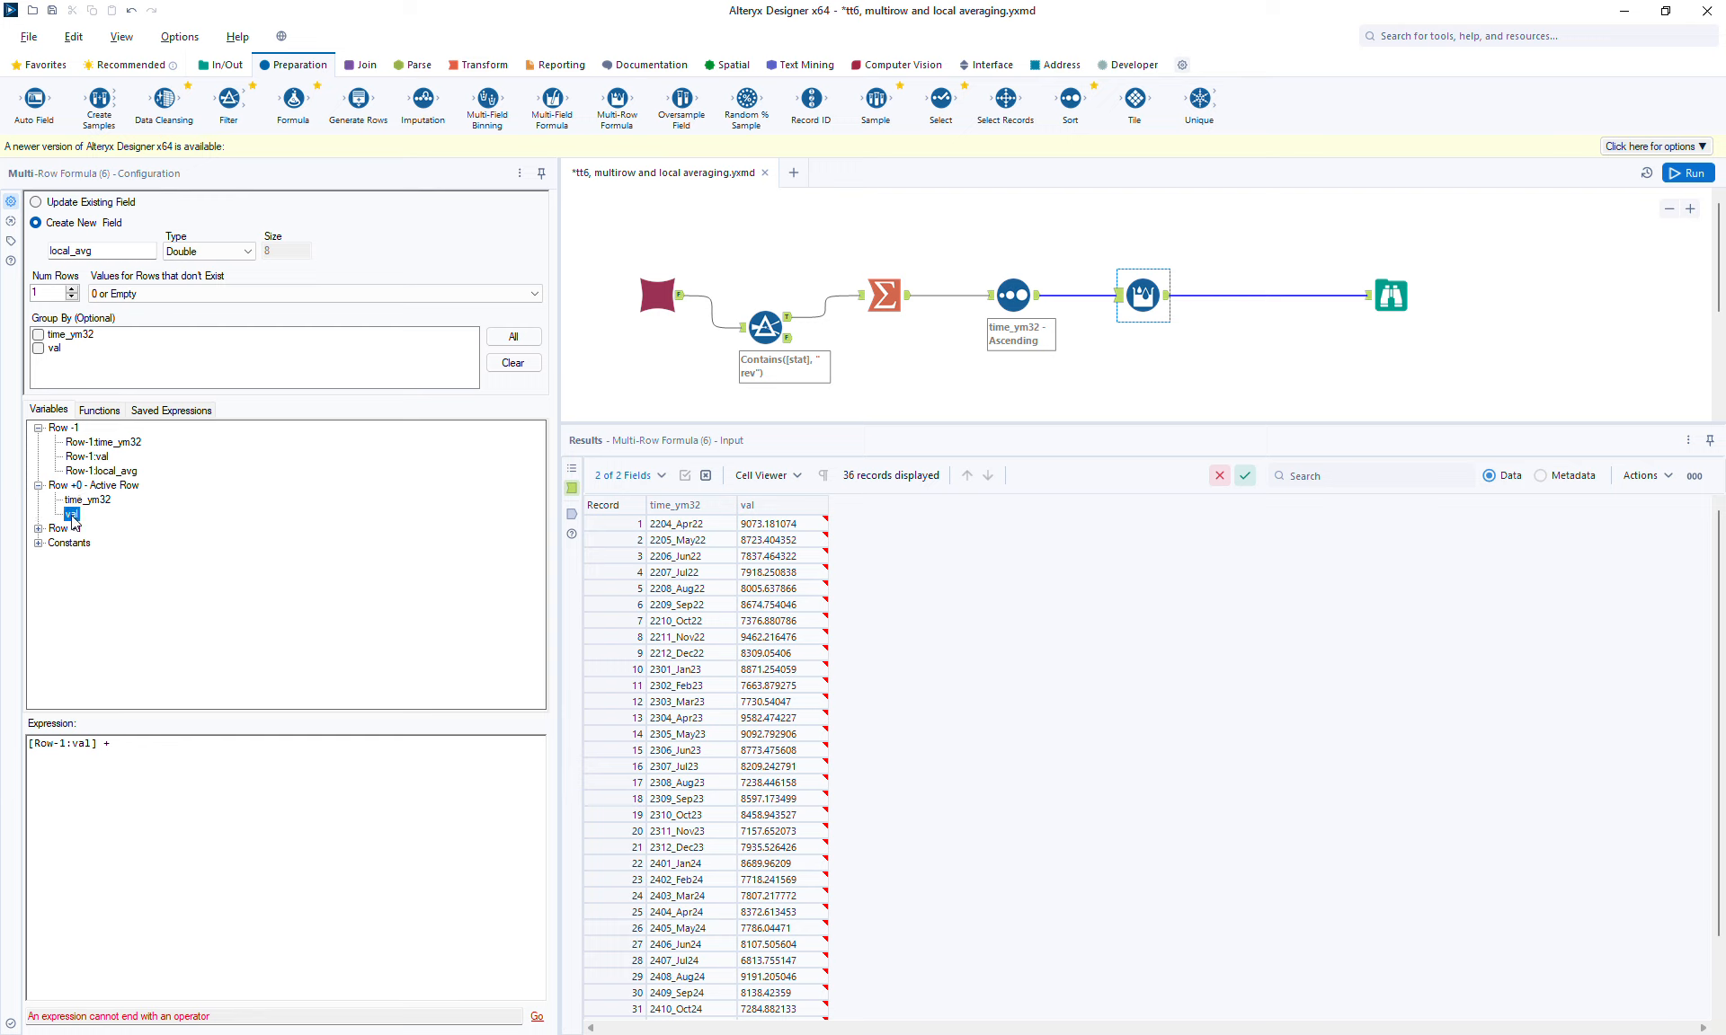
double_click(71, 514)
type("+")
left_click(39, 528)
left_click(90, 557)
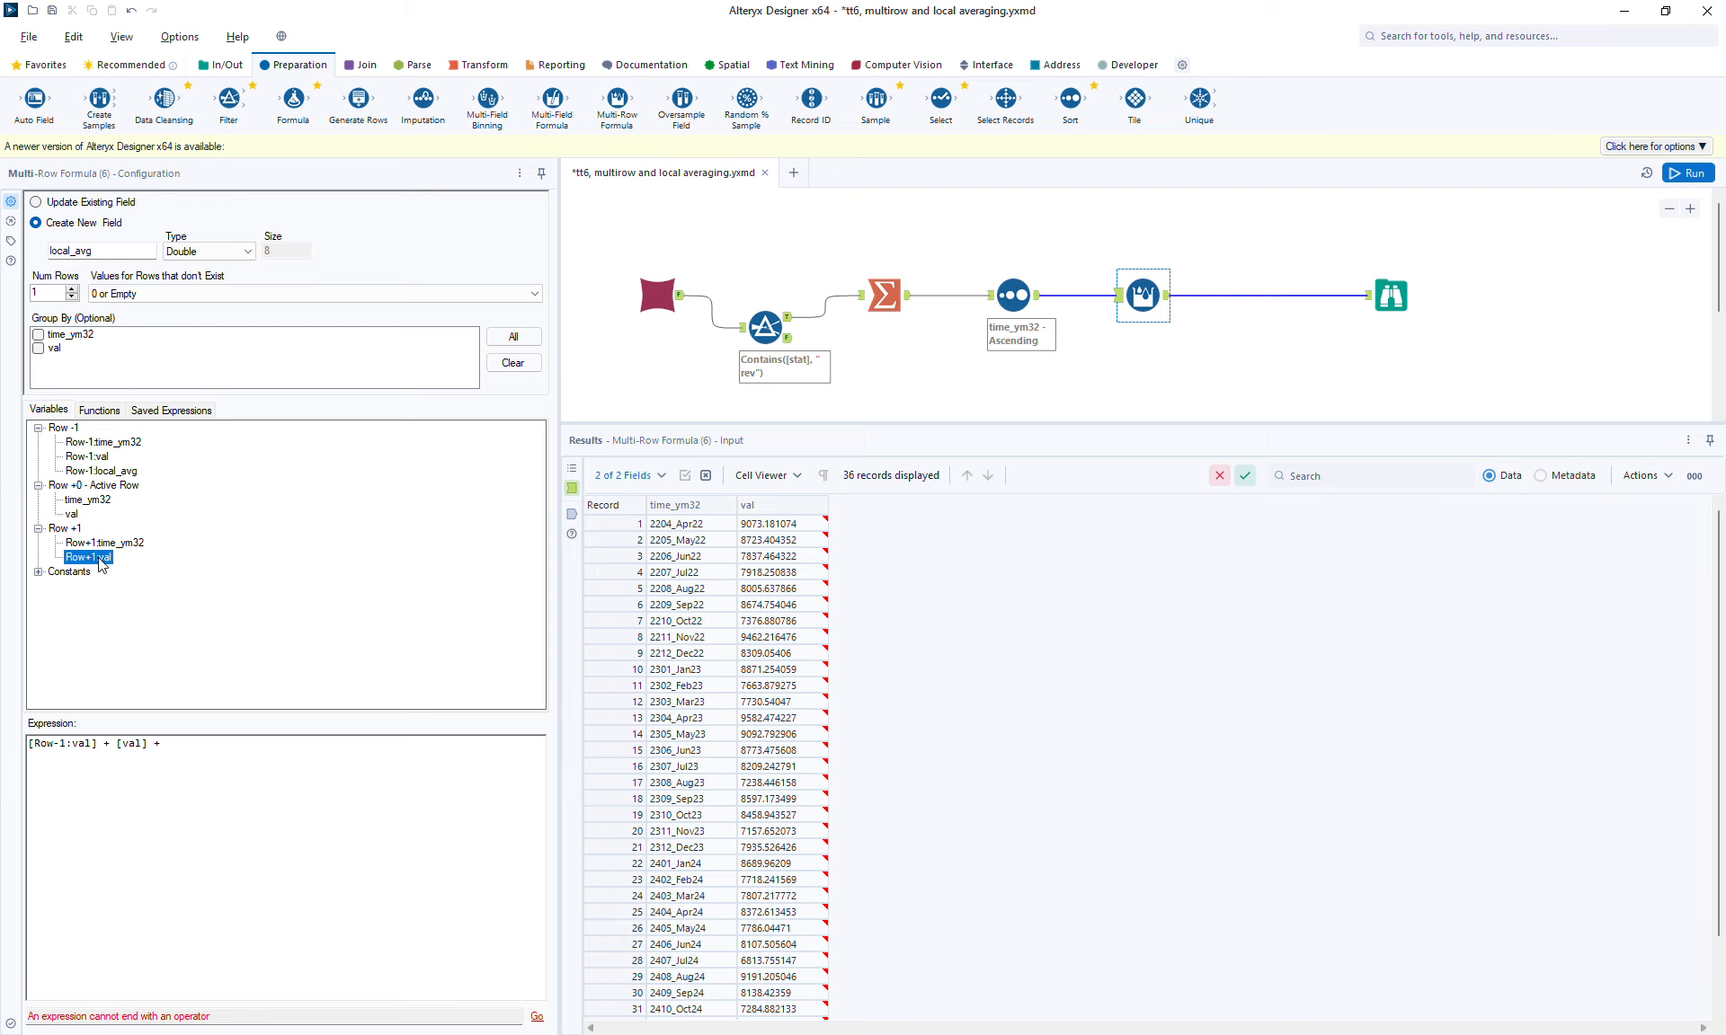
double_click(100, 564)
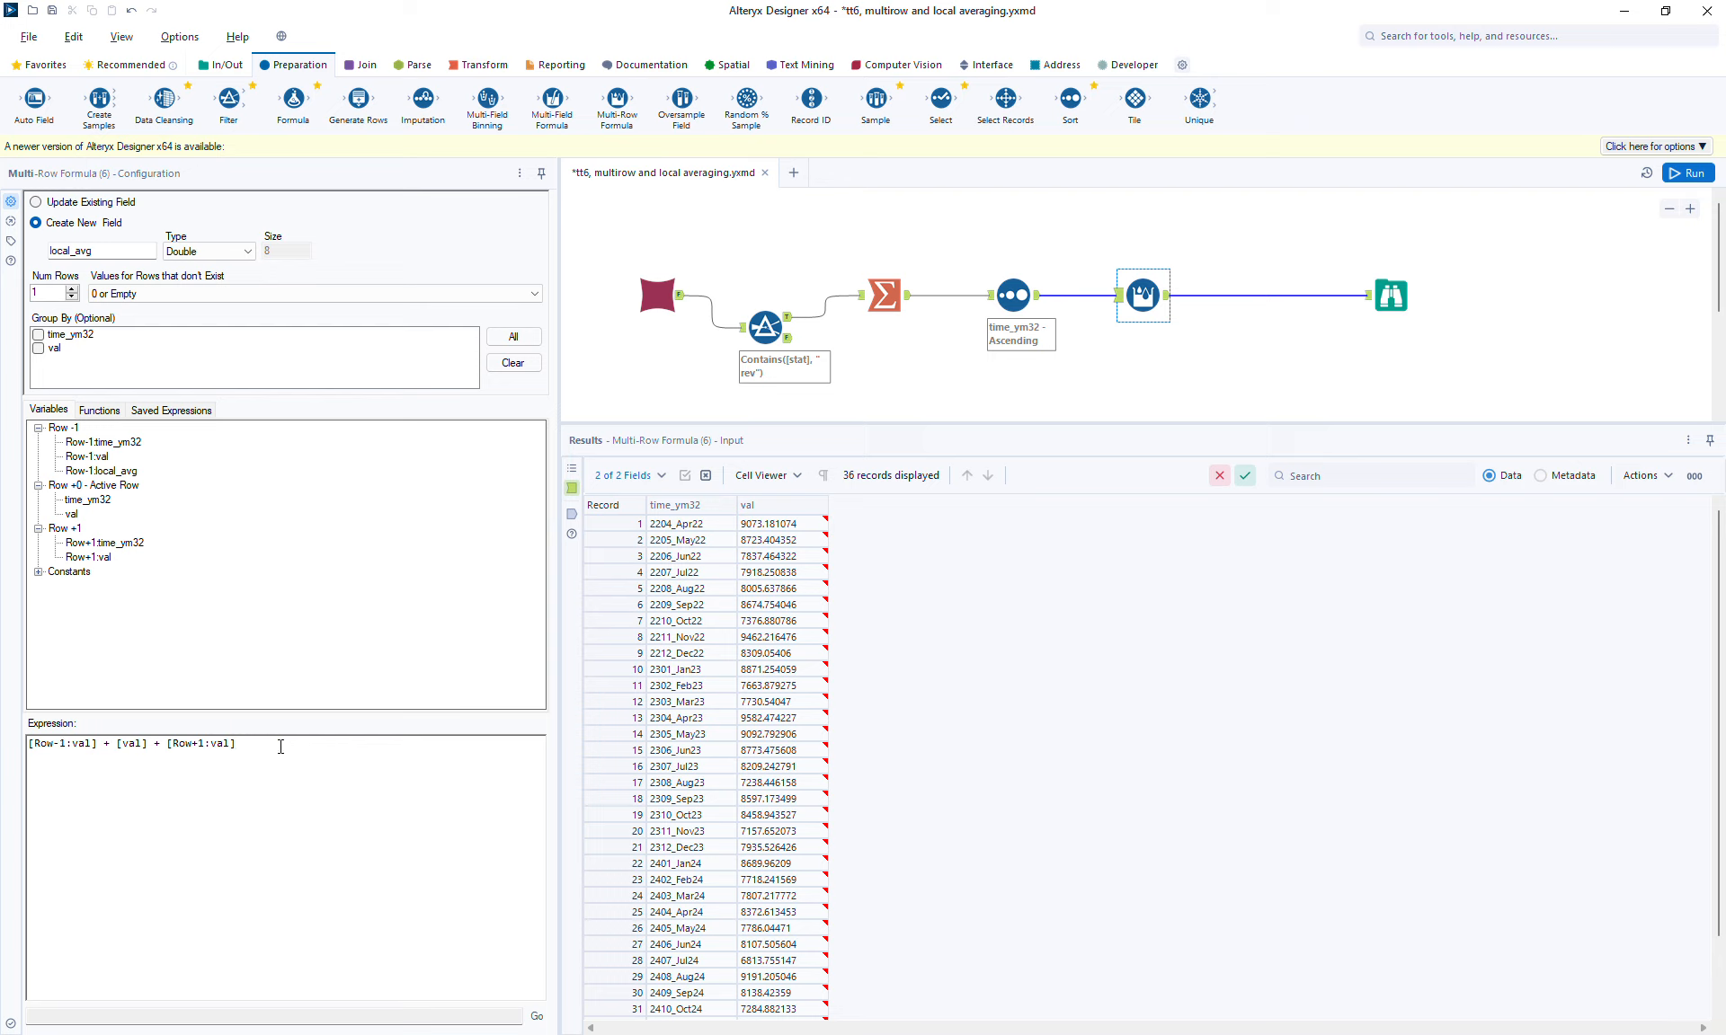
type(")")
type("(")
type("/")
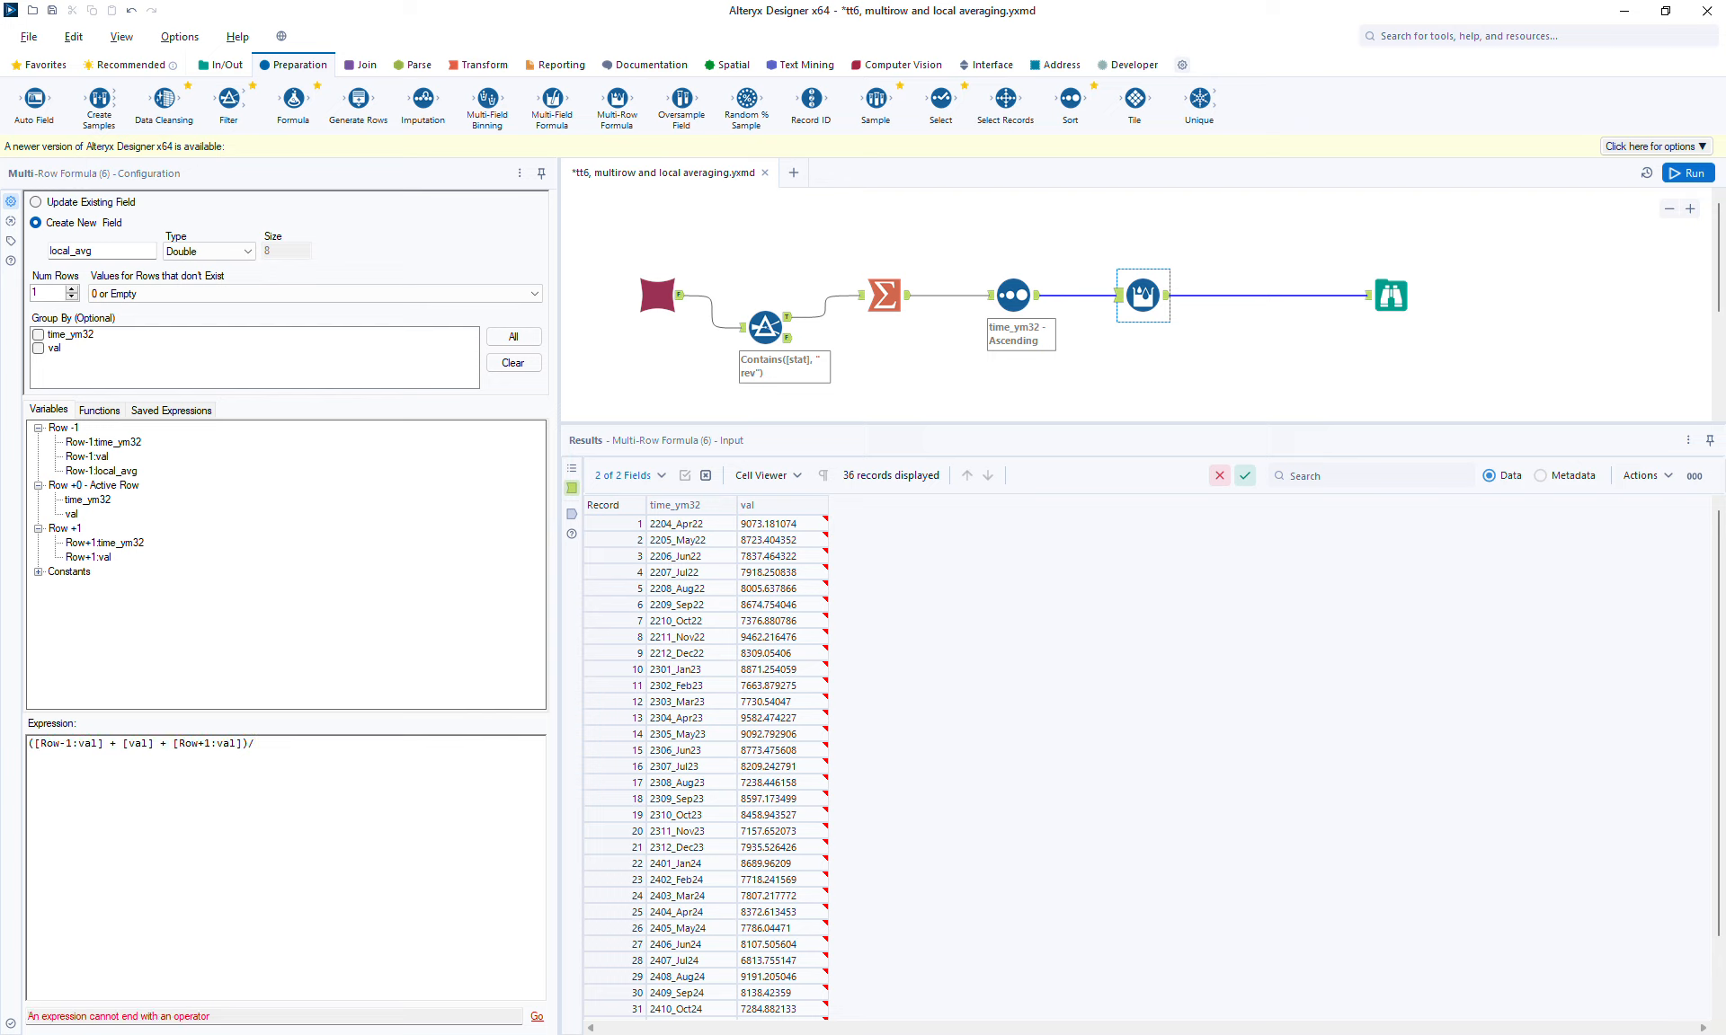
type("3")
Step: Run the workflow and compare local_avg with val in the Browse results, including the first and last records
left_click(1685, 175)
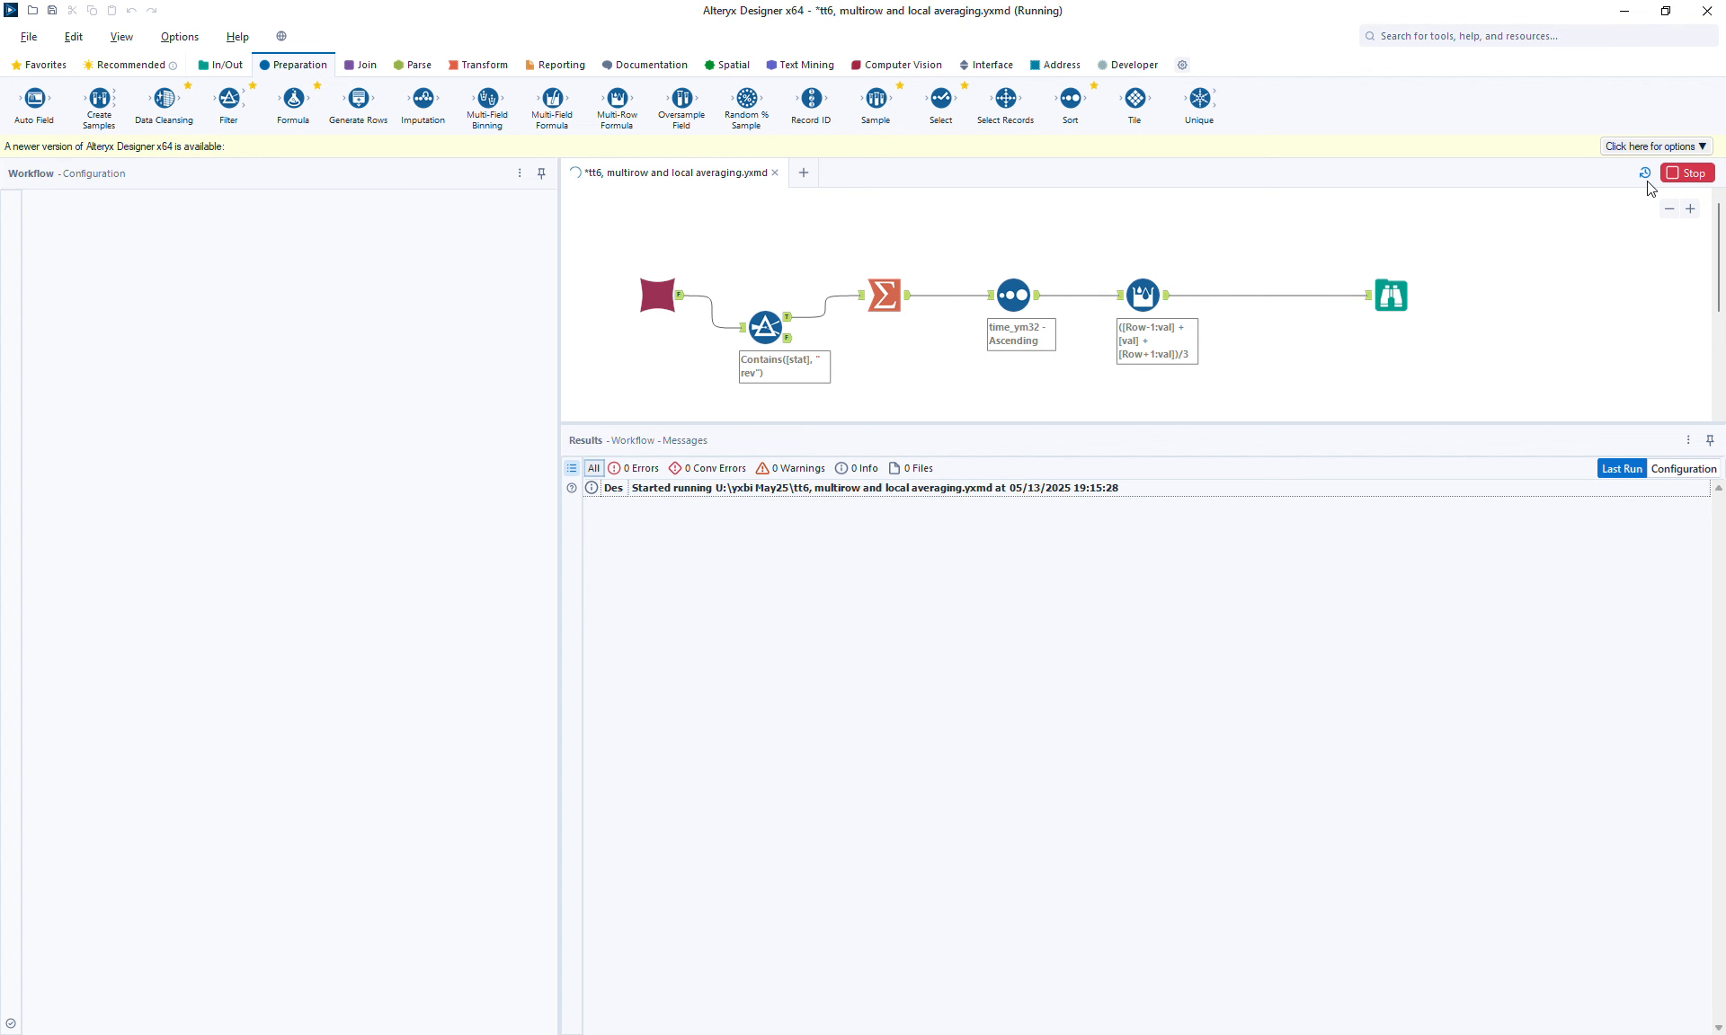
left_click(1391, 296)
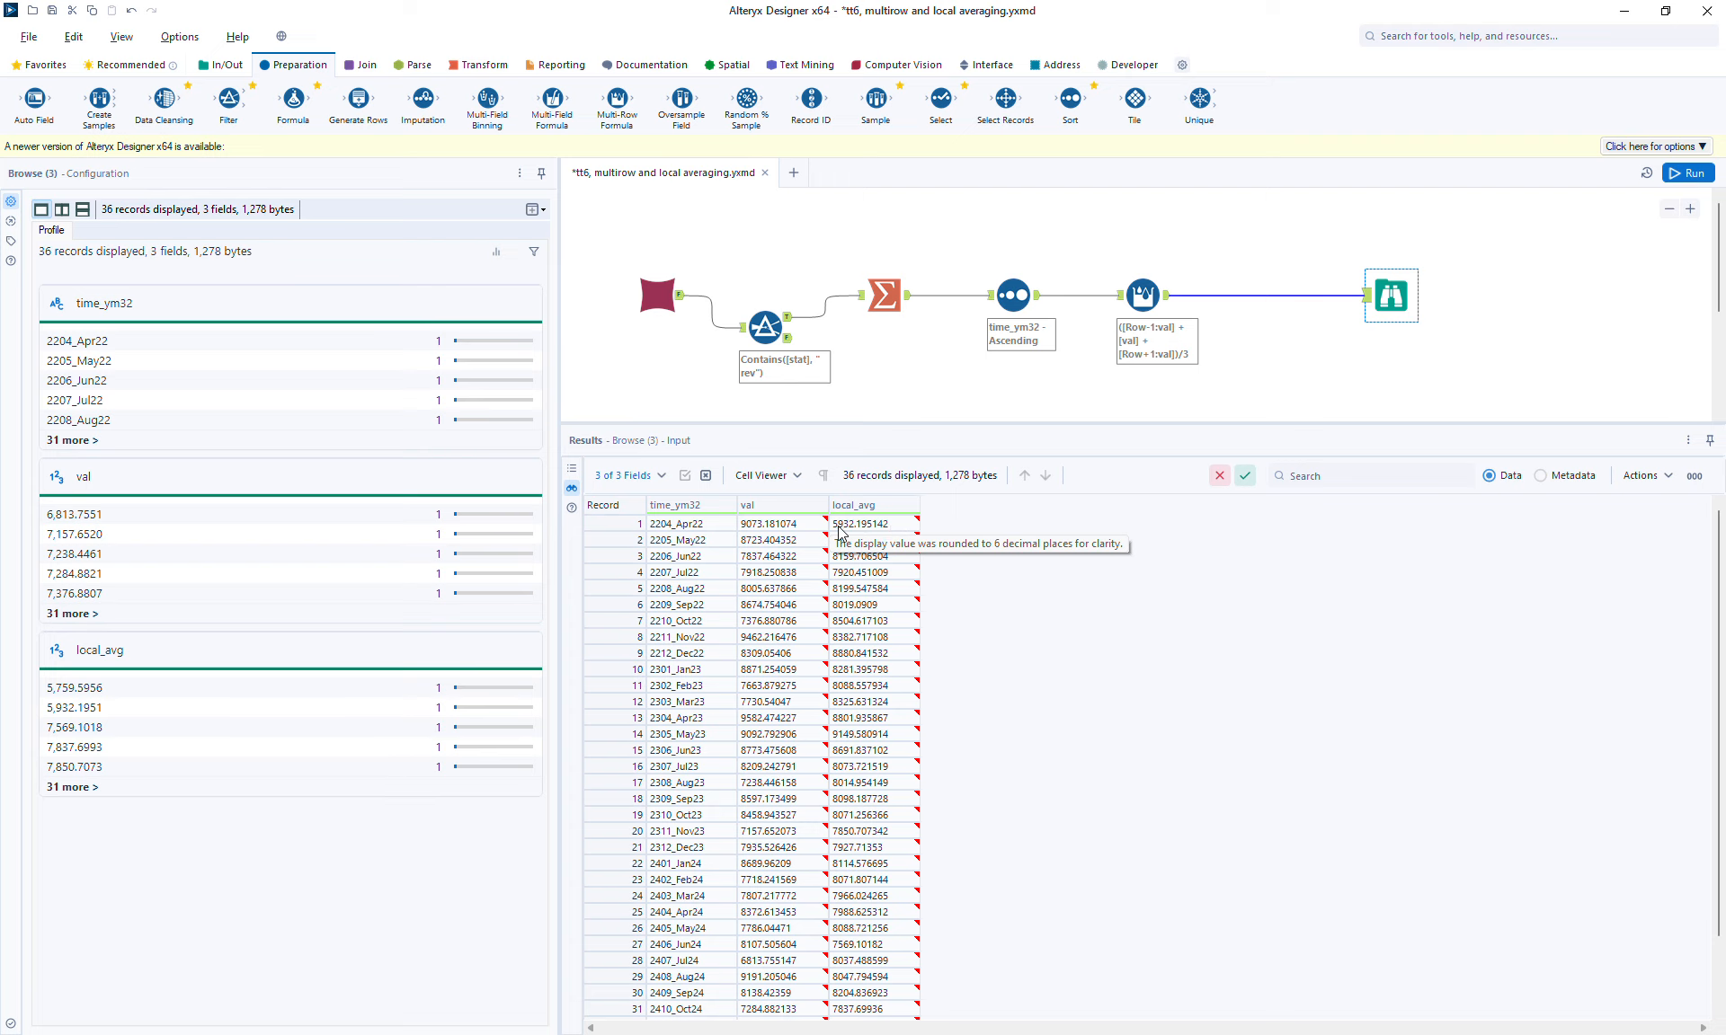
left_click(769, 525)
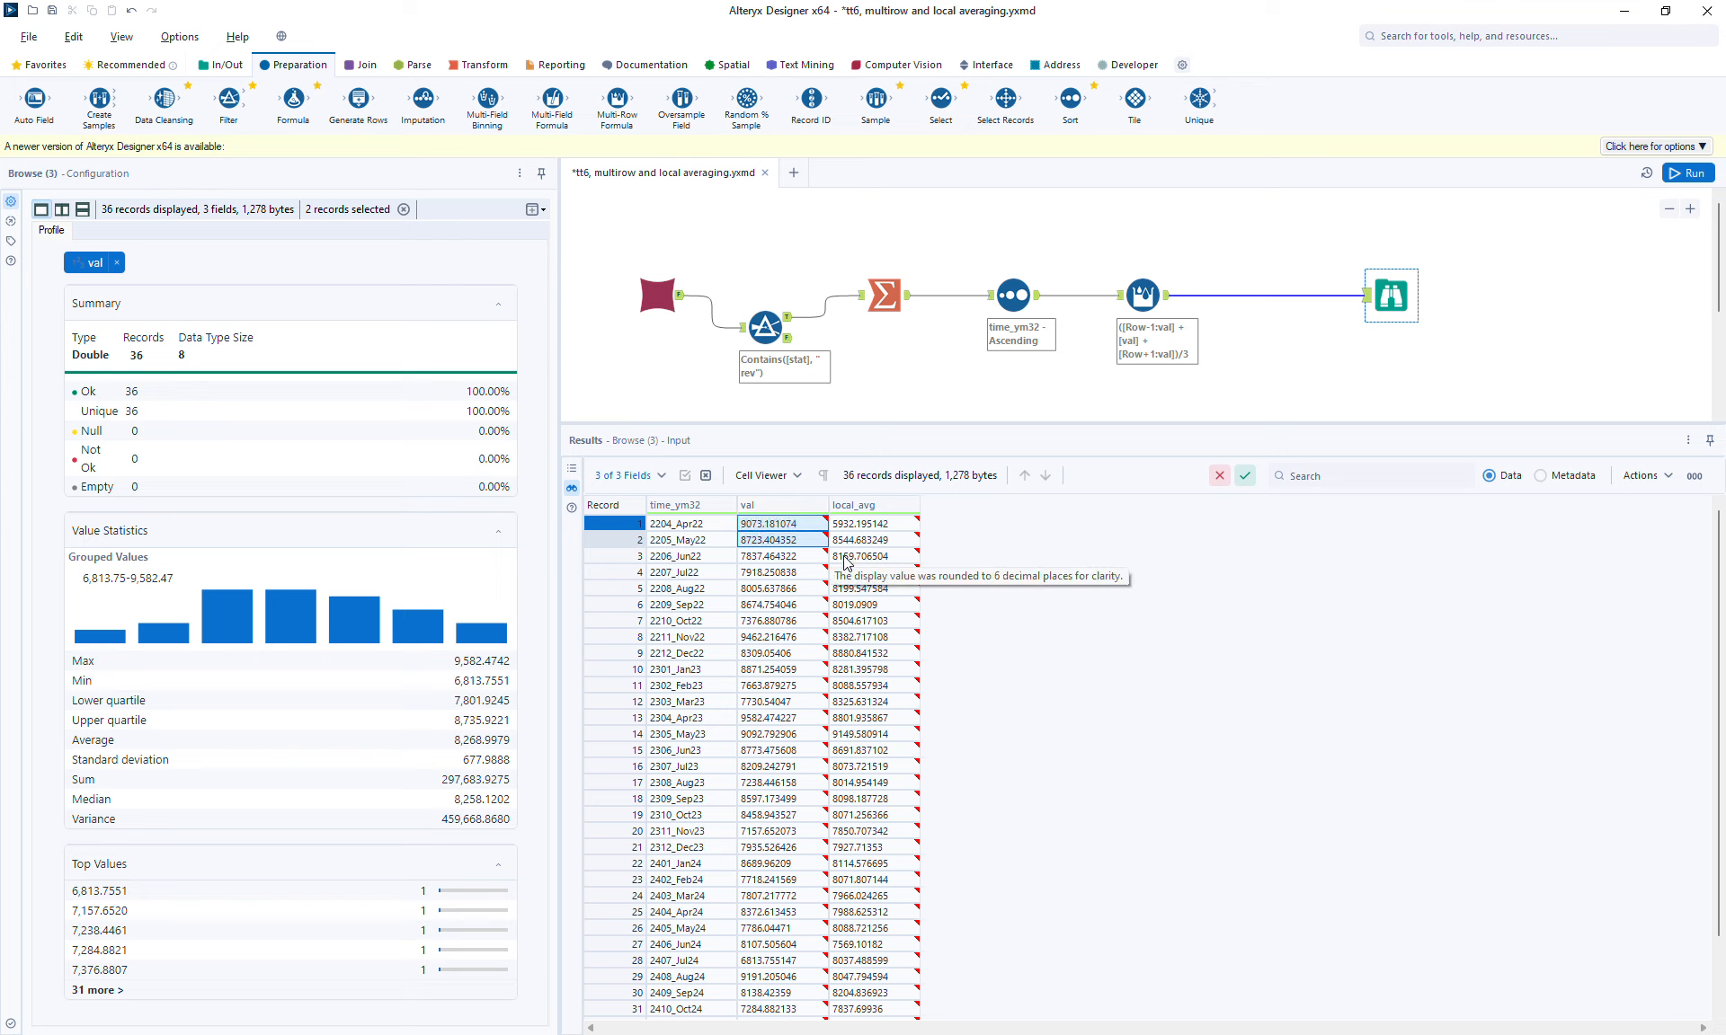
left_click(855, 523)
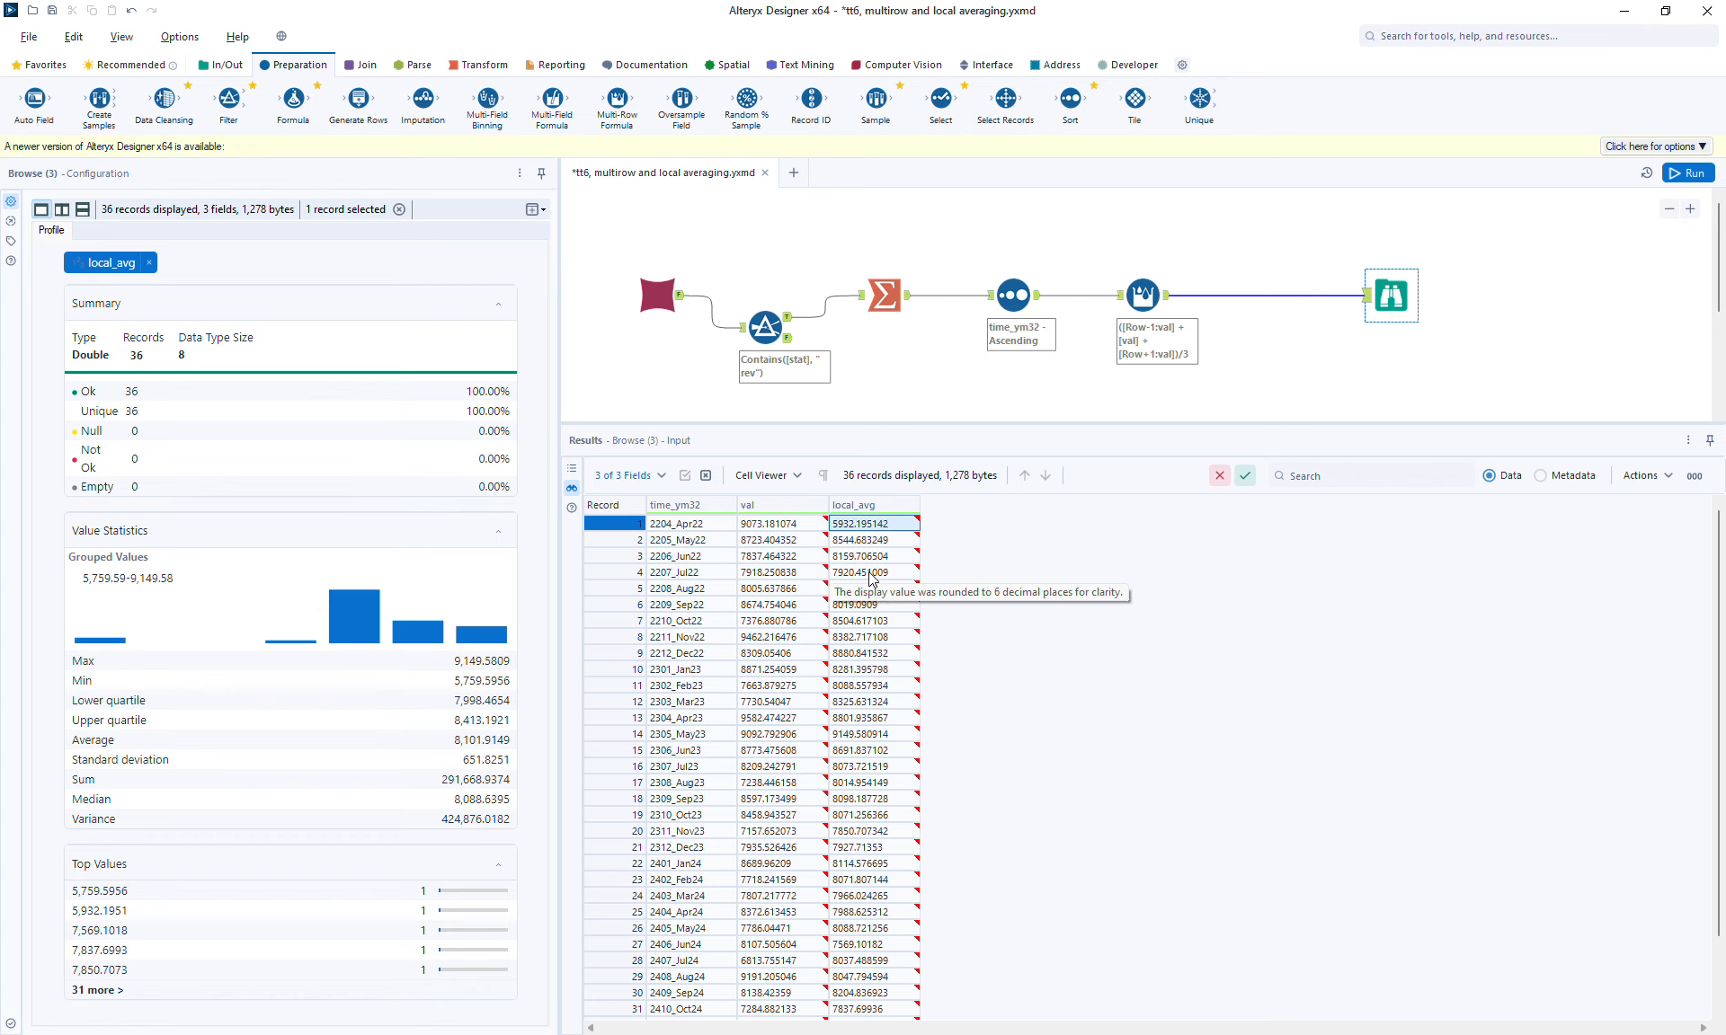
left_click(872, 540)
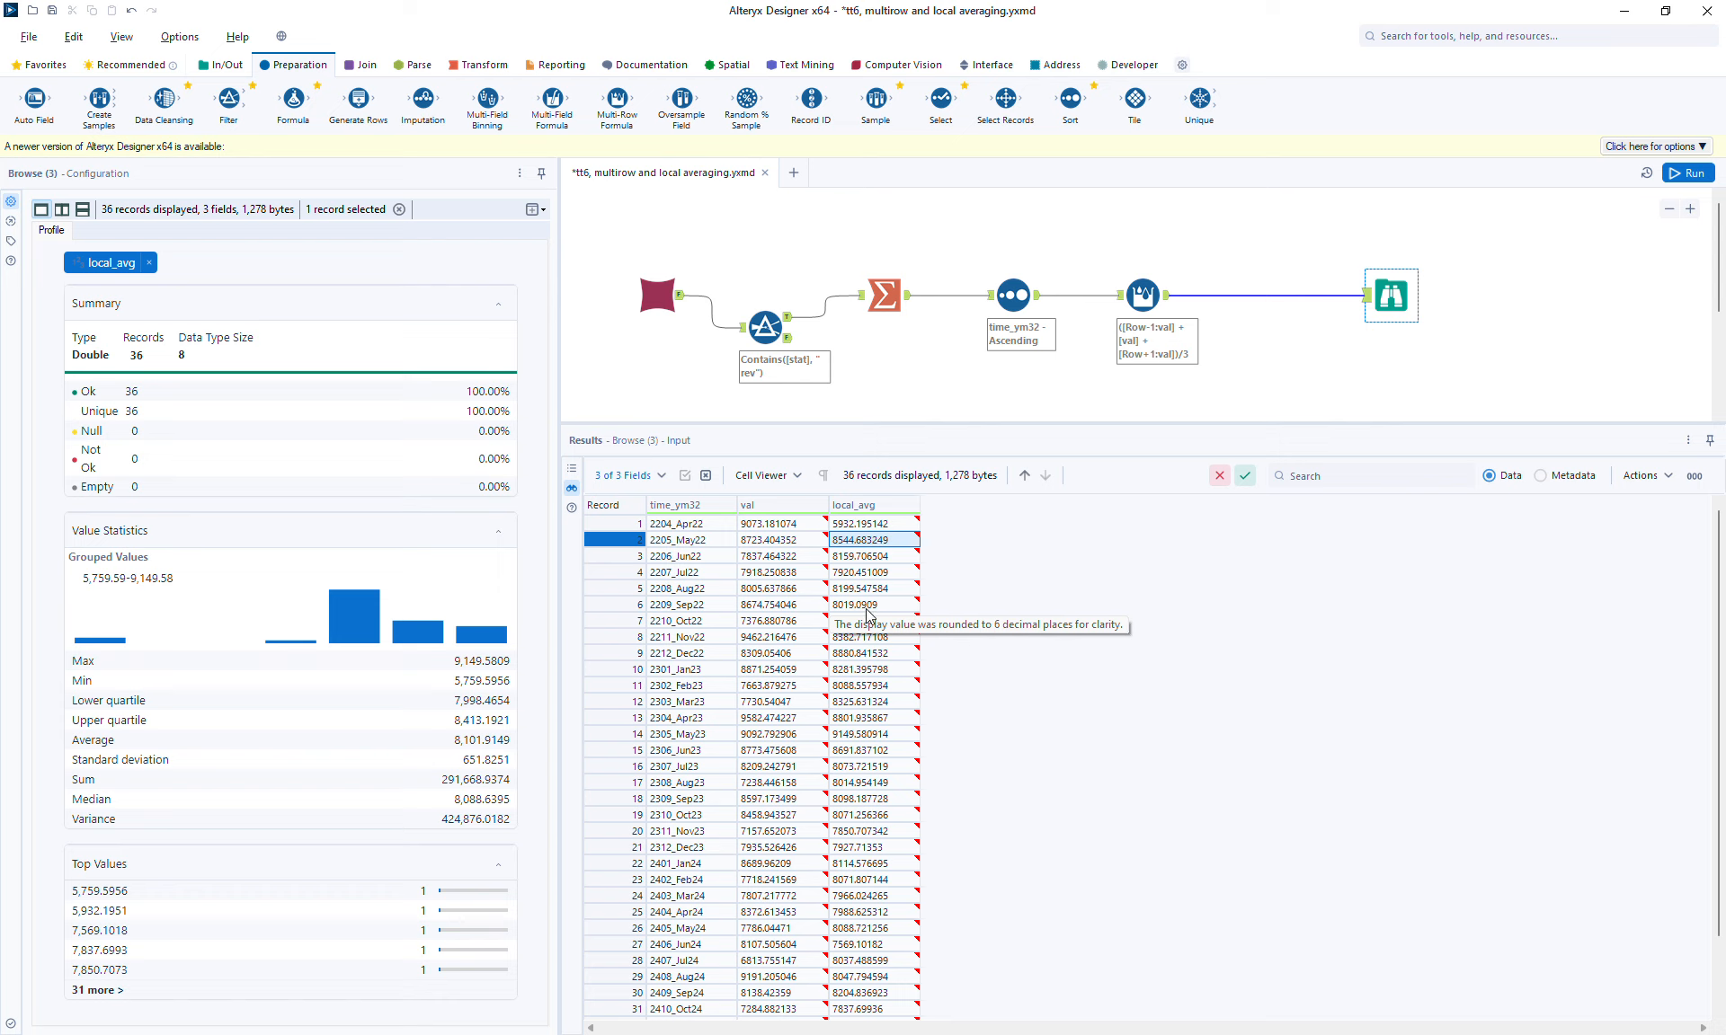
key("Up")
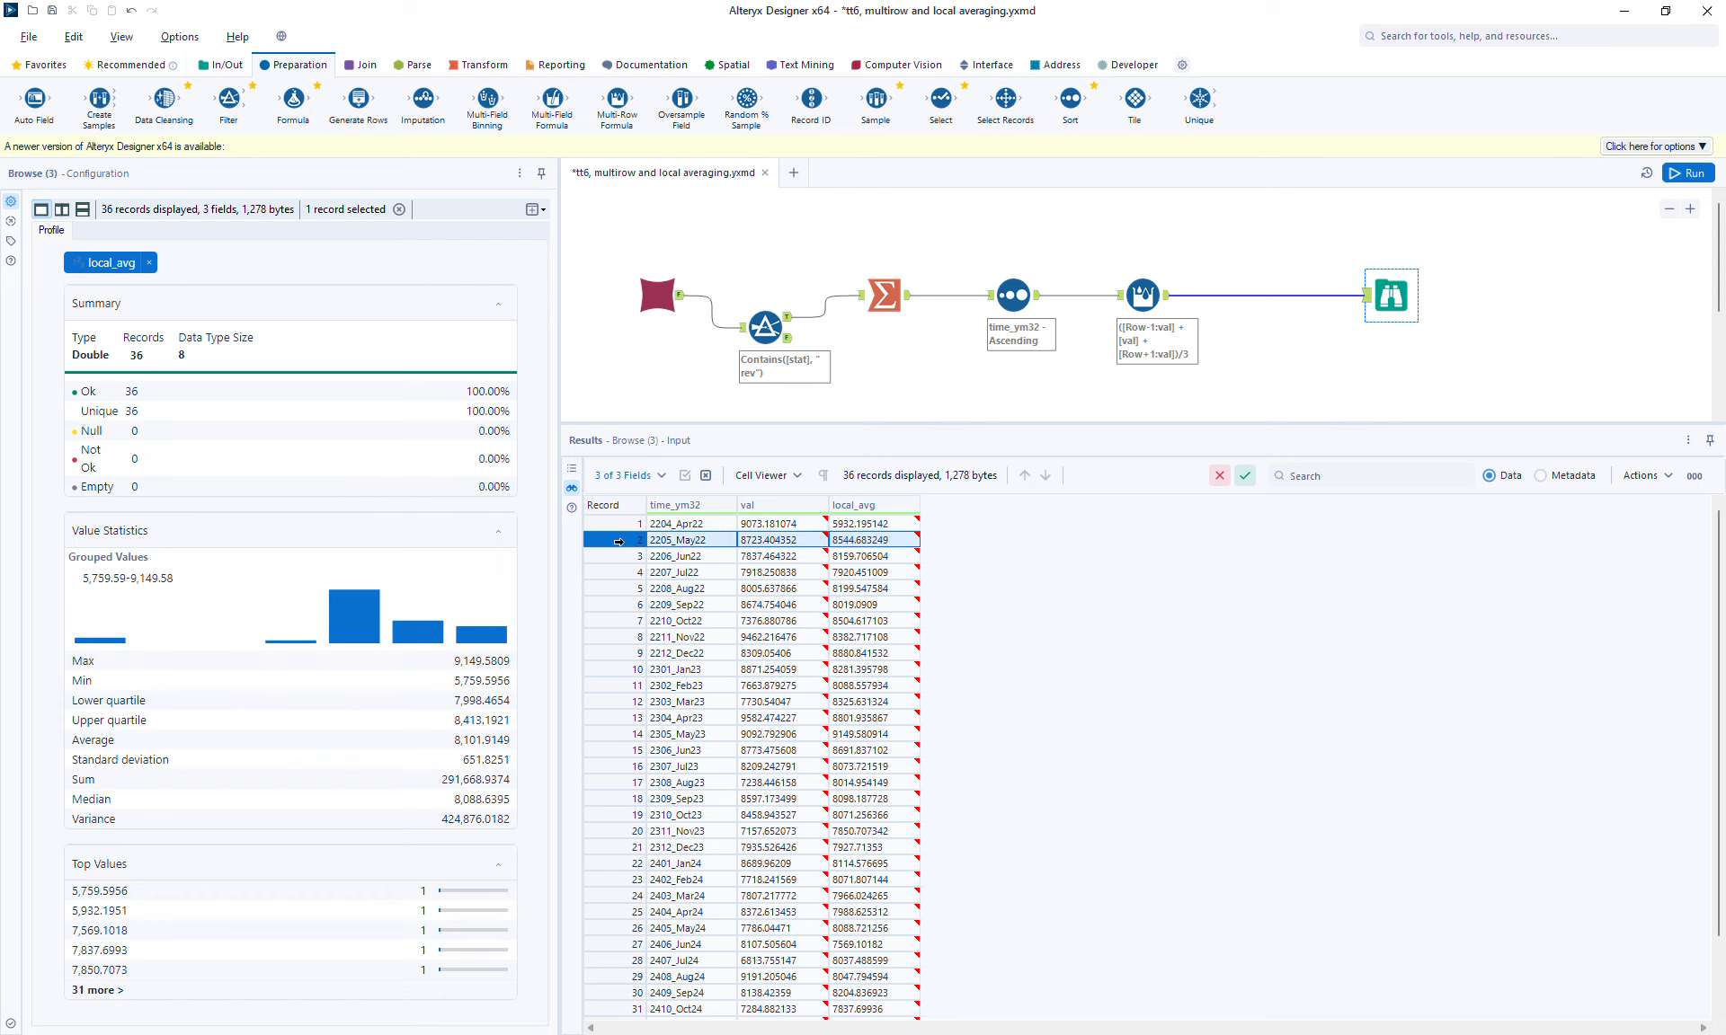
left_click(878, 504)
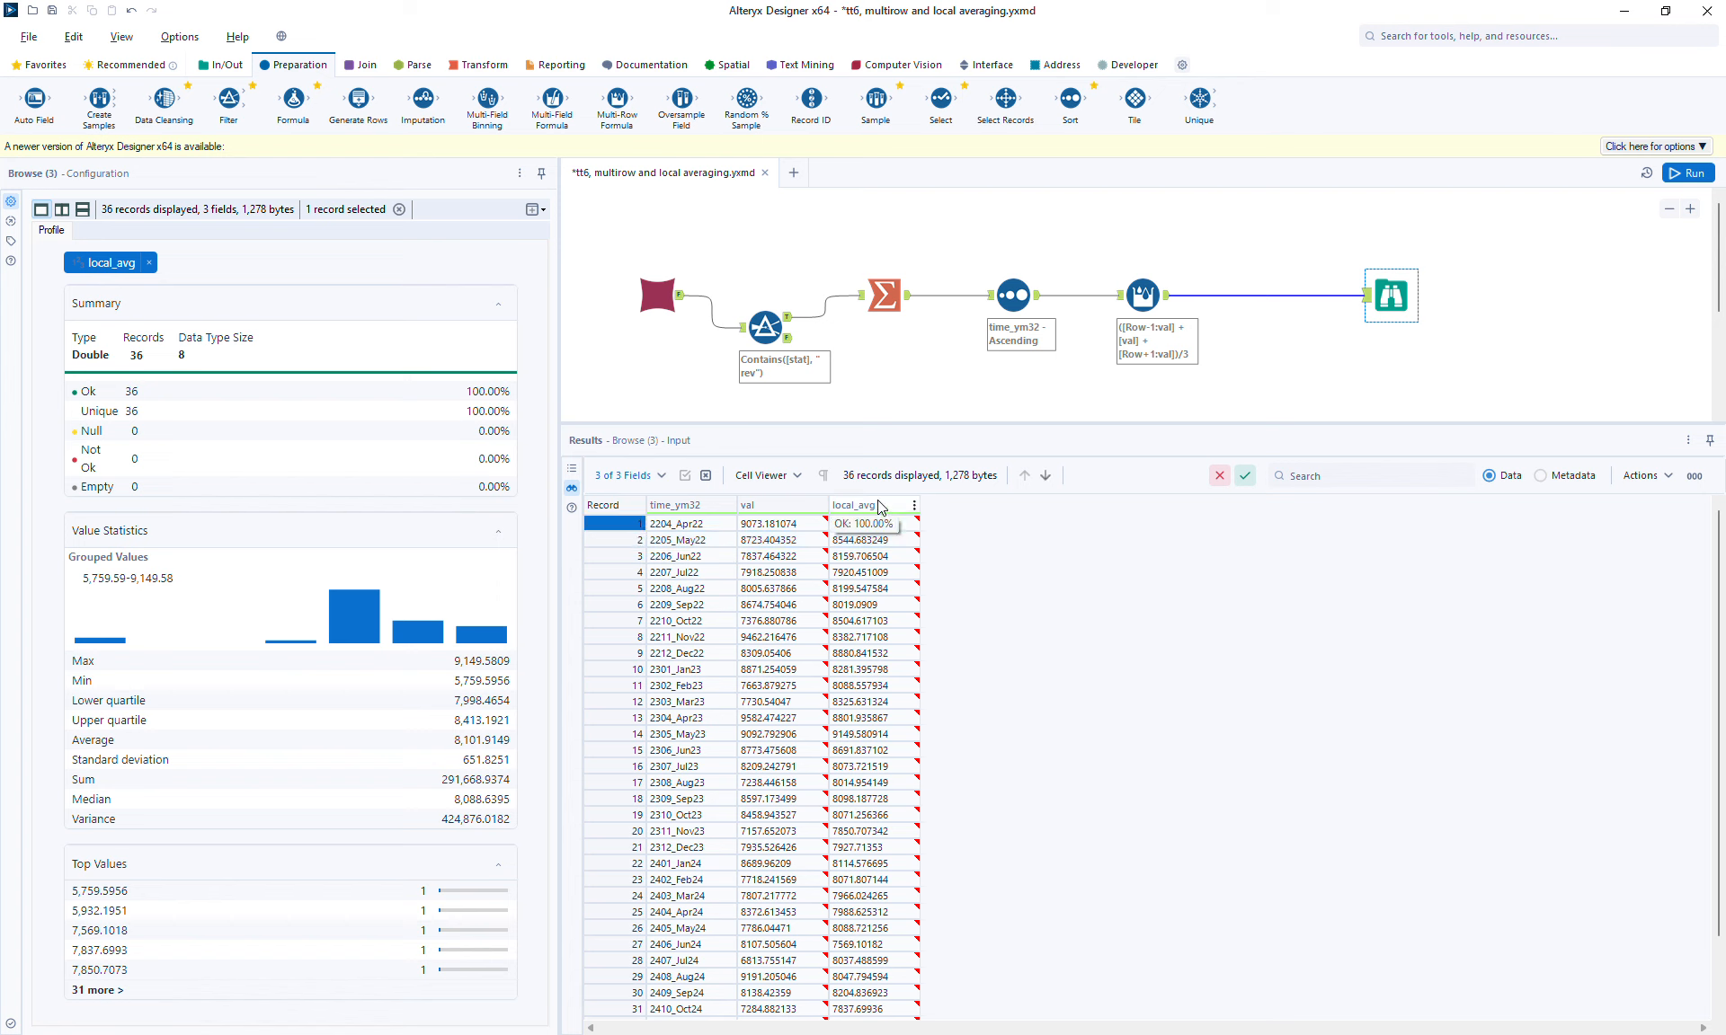
left_click(782, 542)
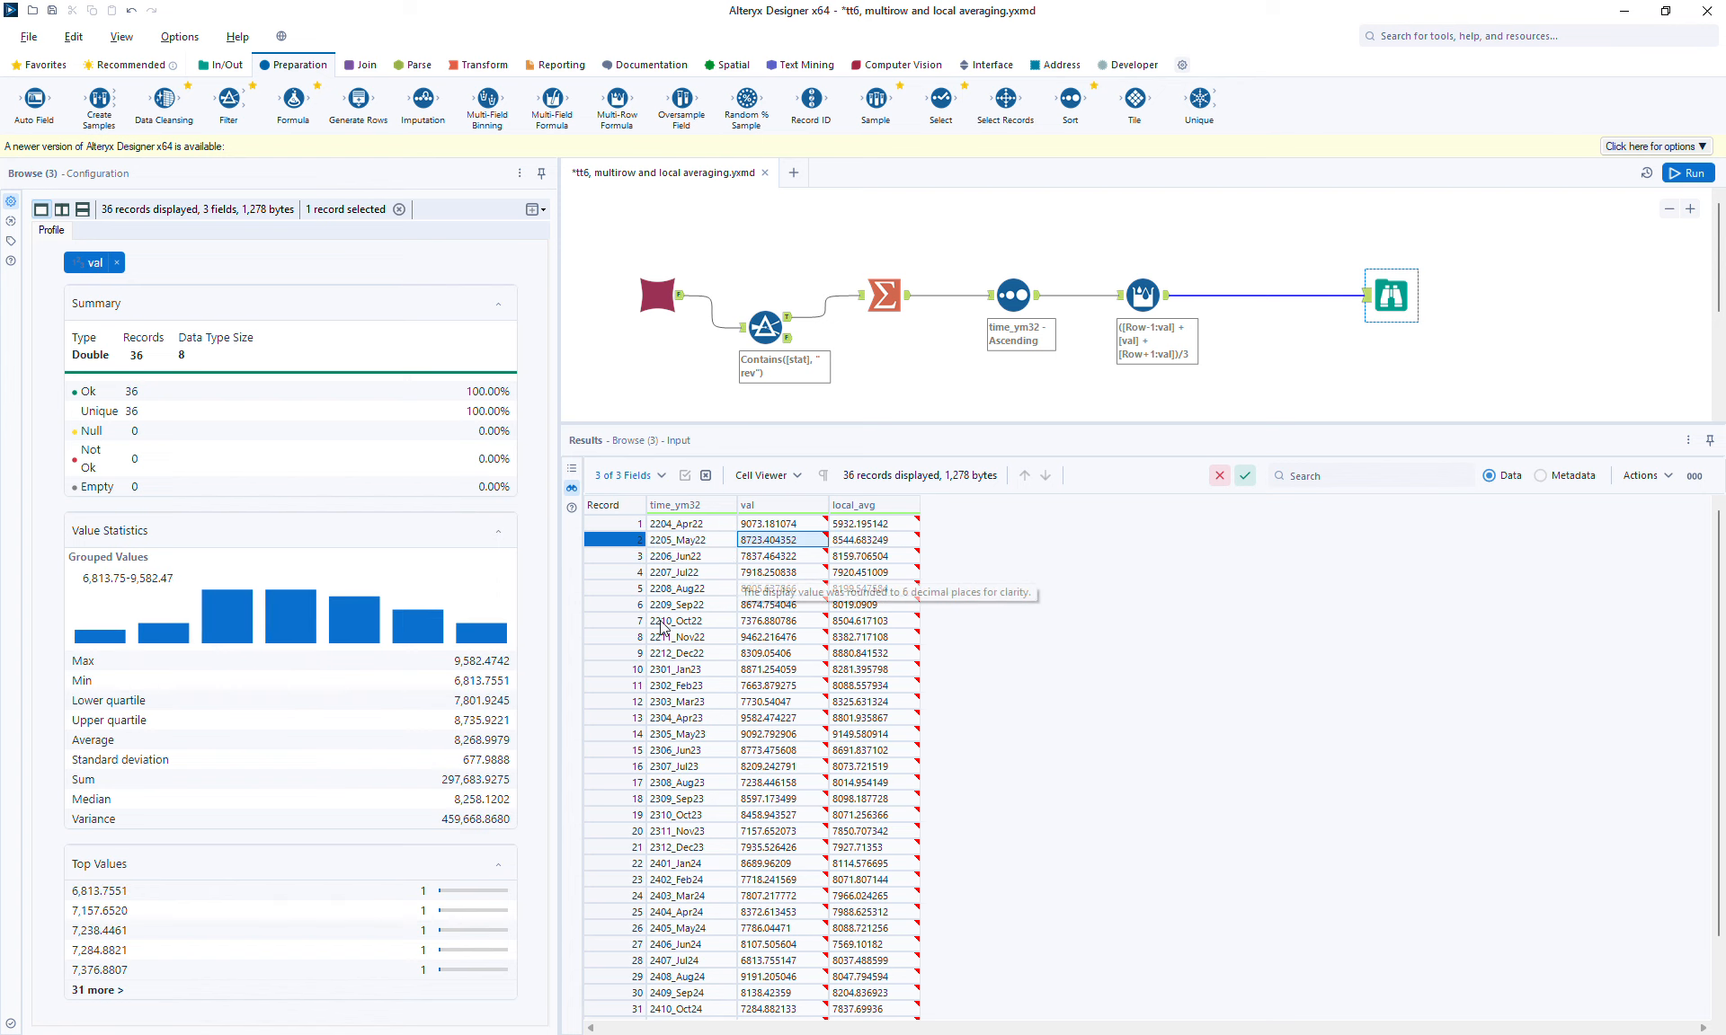
left_click(776, 589)
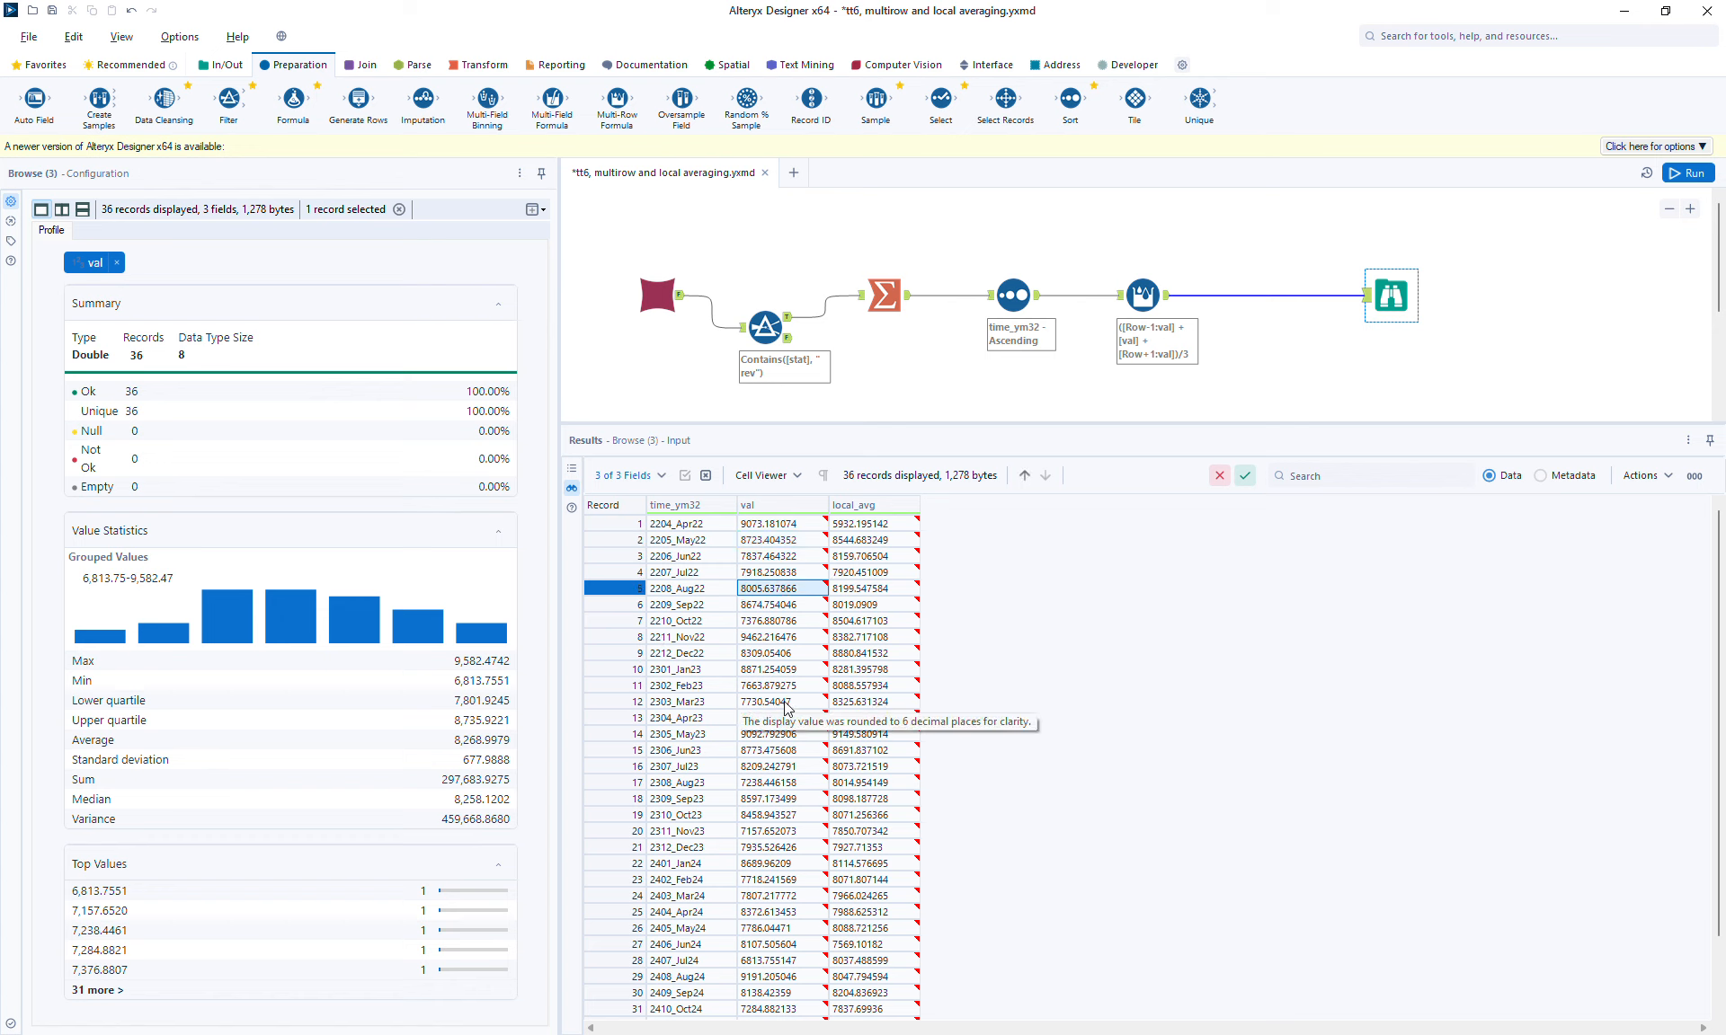
left_click_drag(1721, 626, 1724, 921)
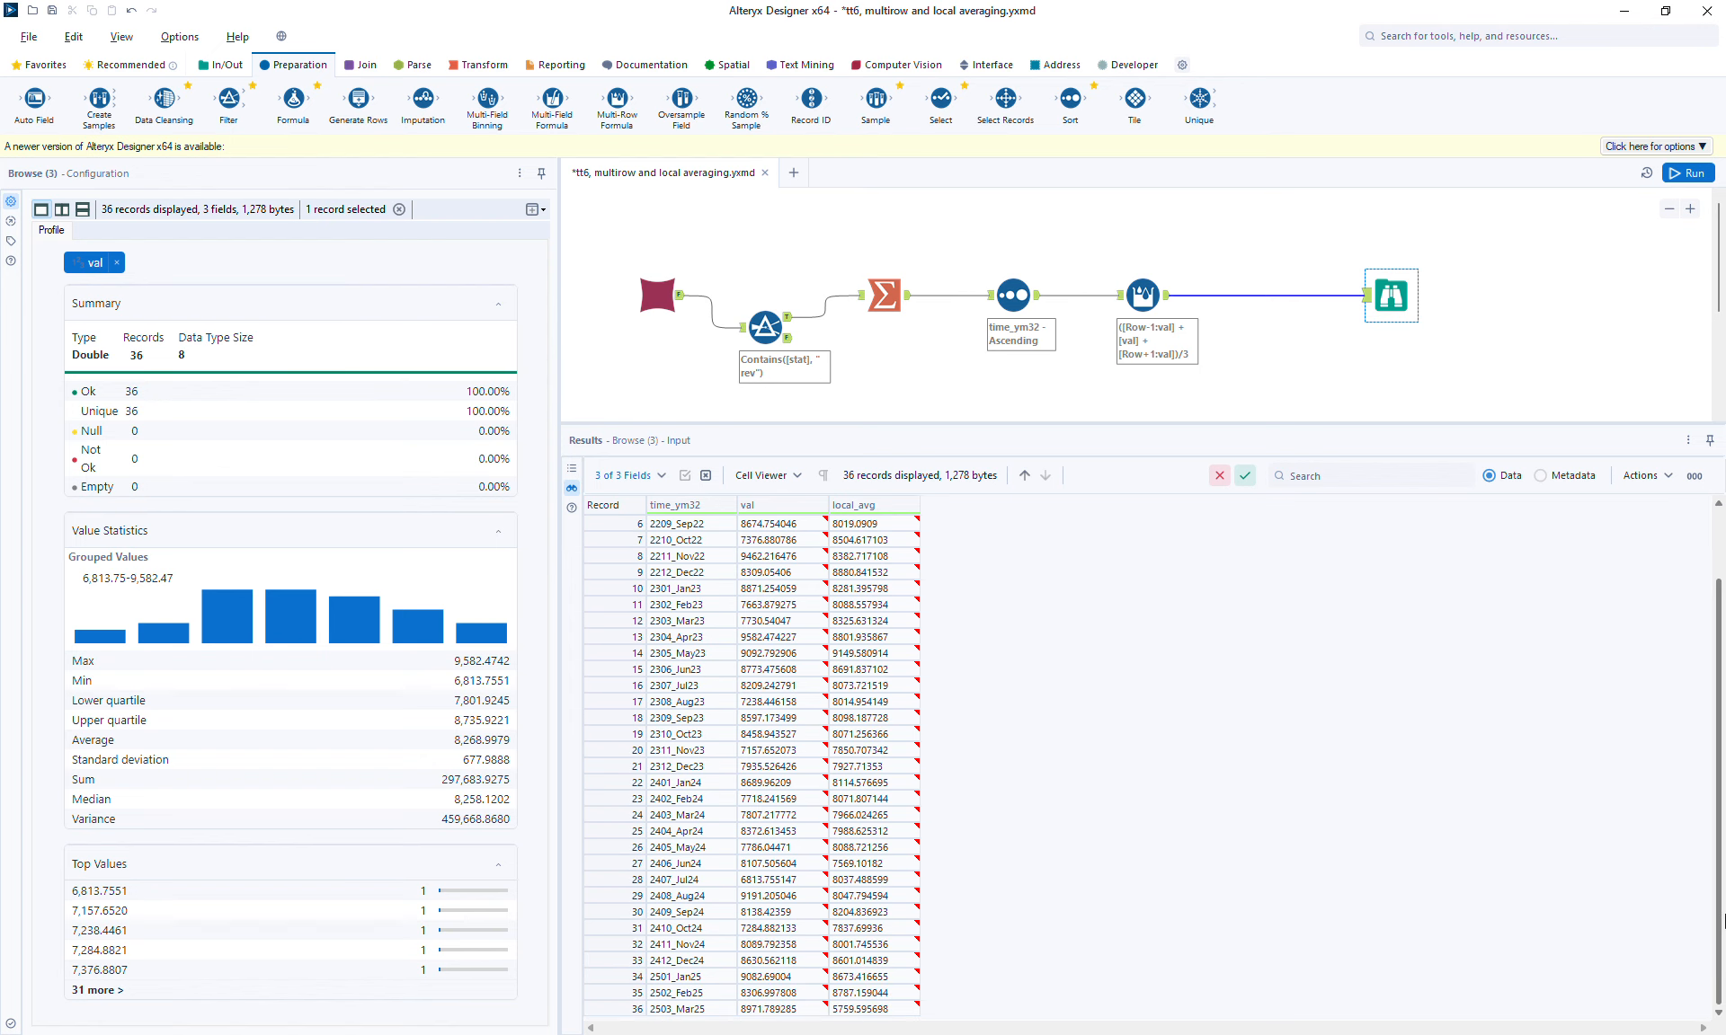
left_click(854, 1008)
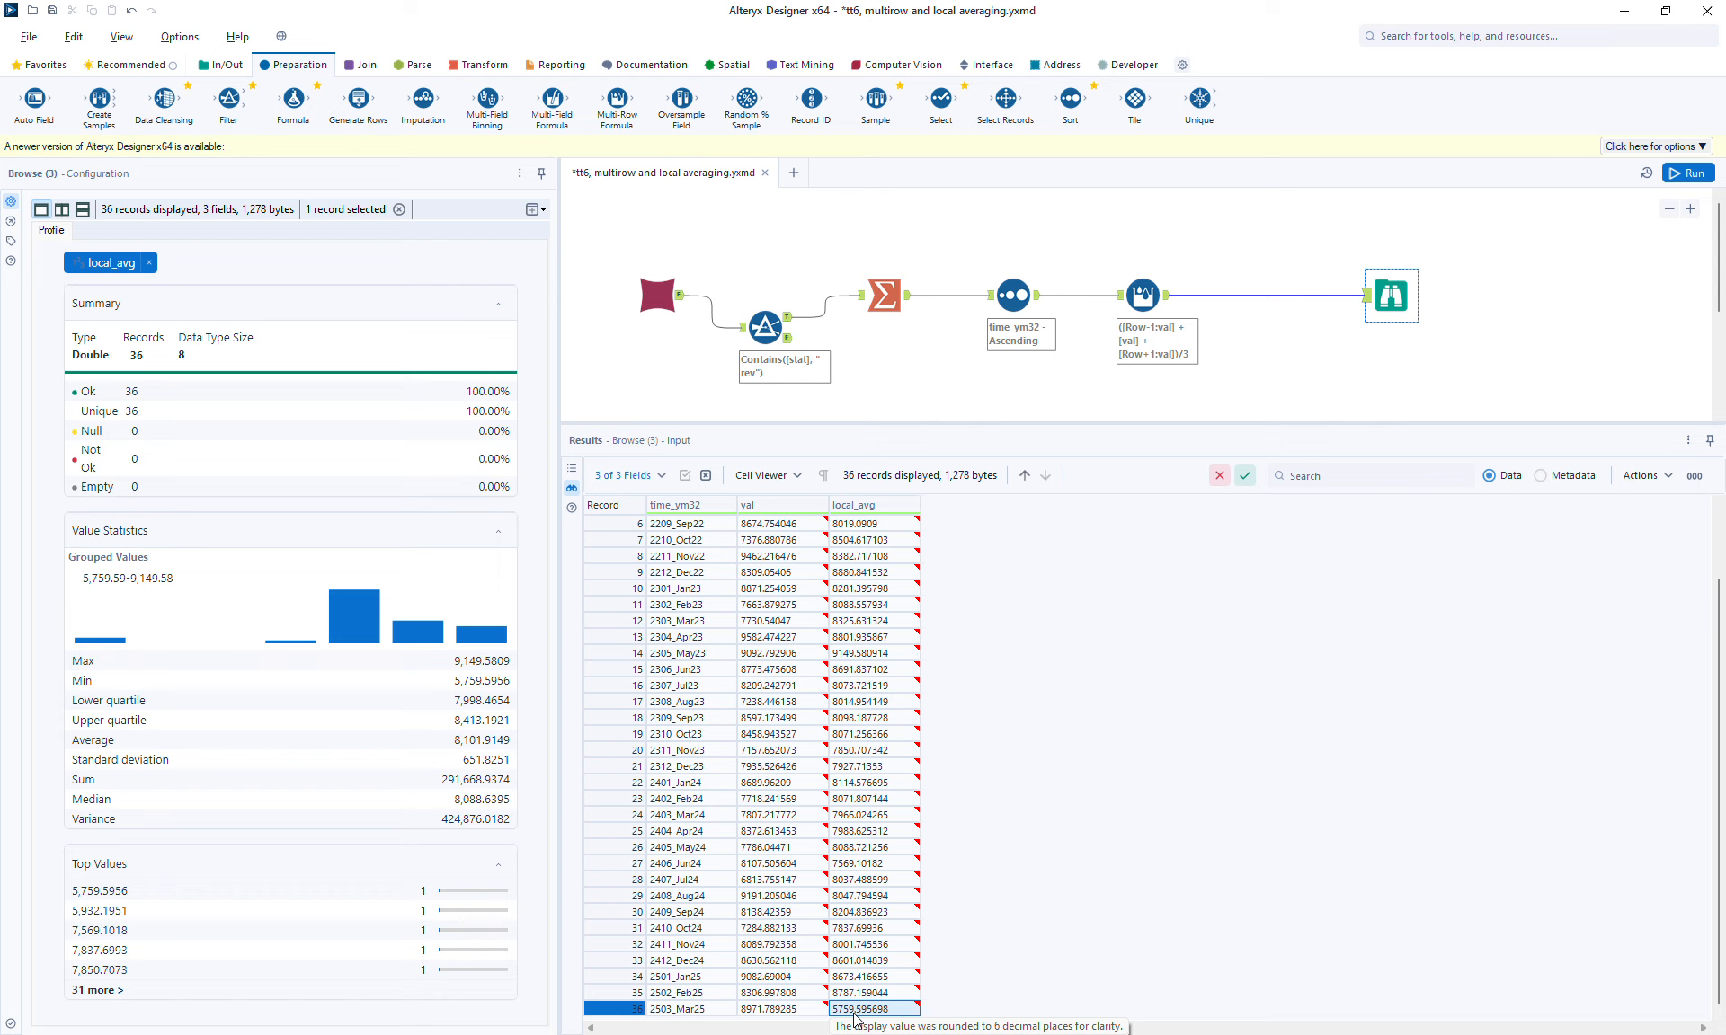
left_click(781, 1001)
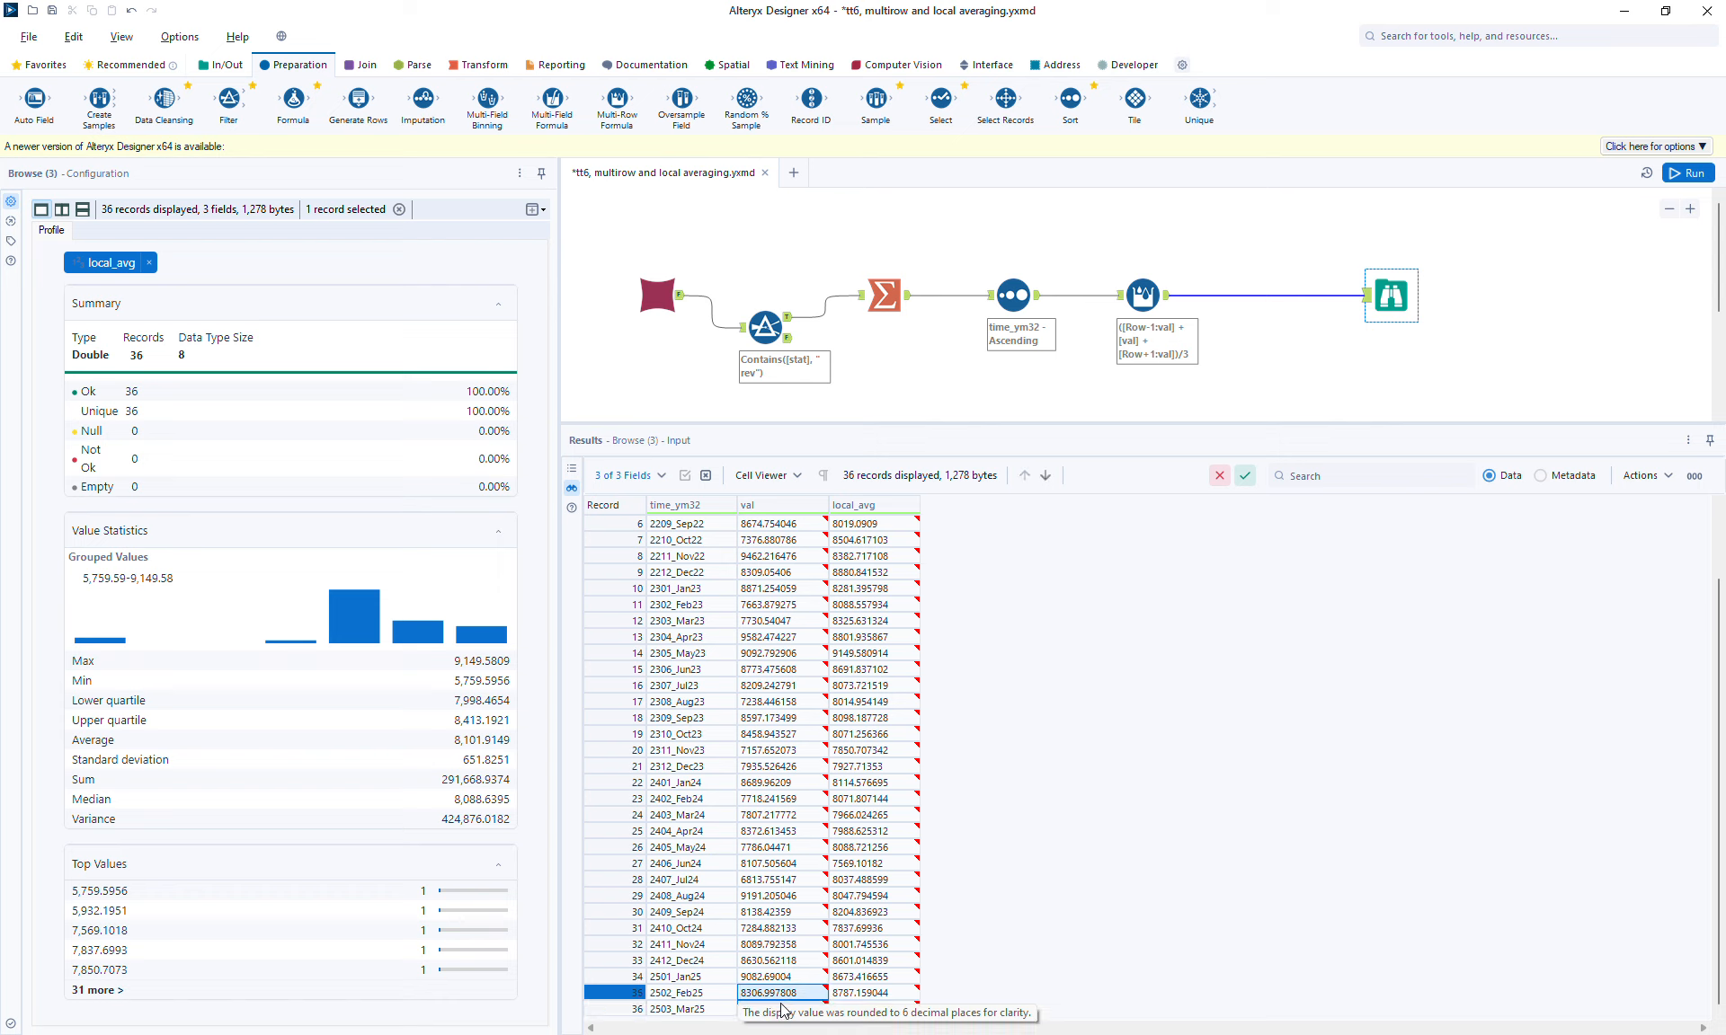
left_click(782, 1008, "shift")
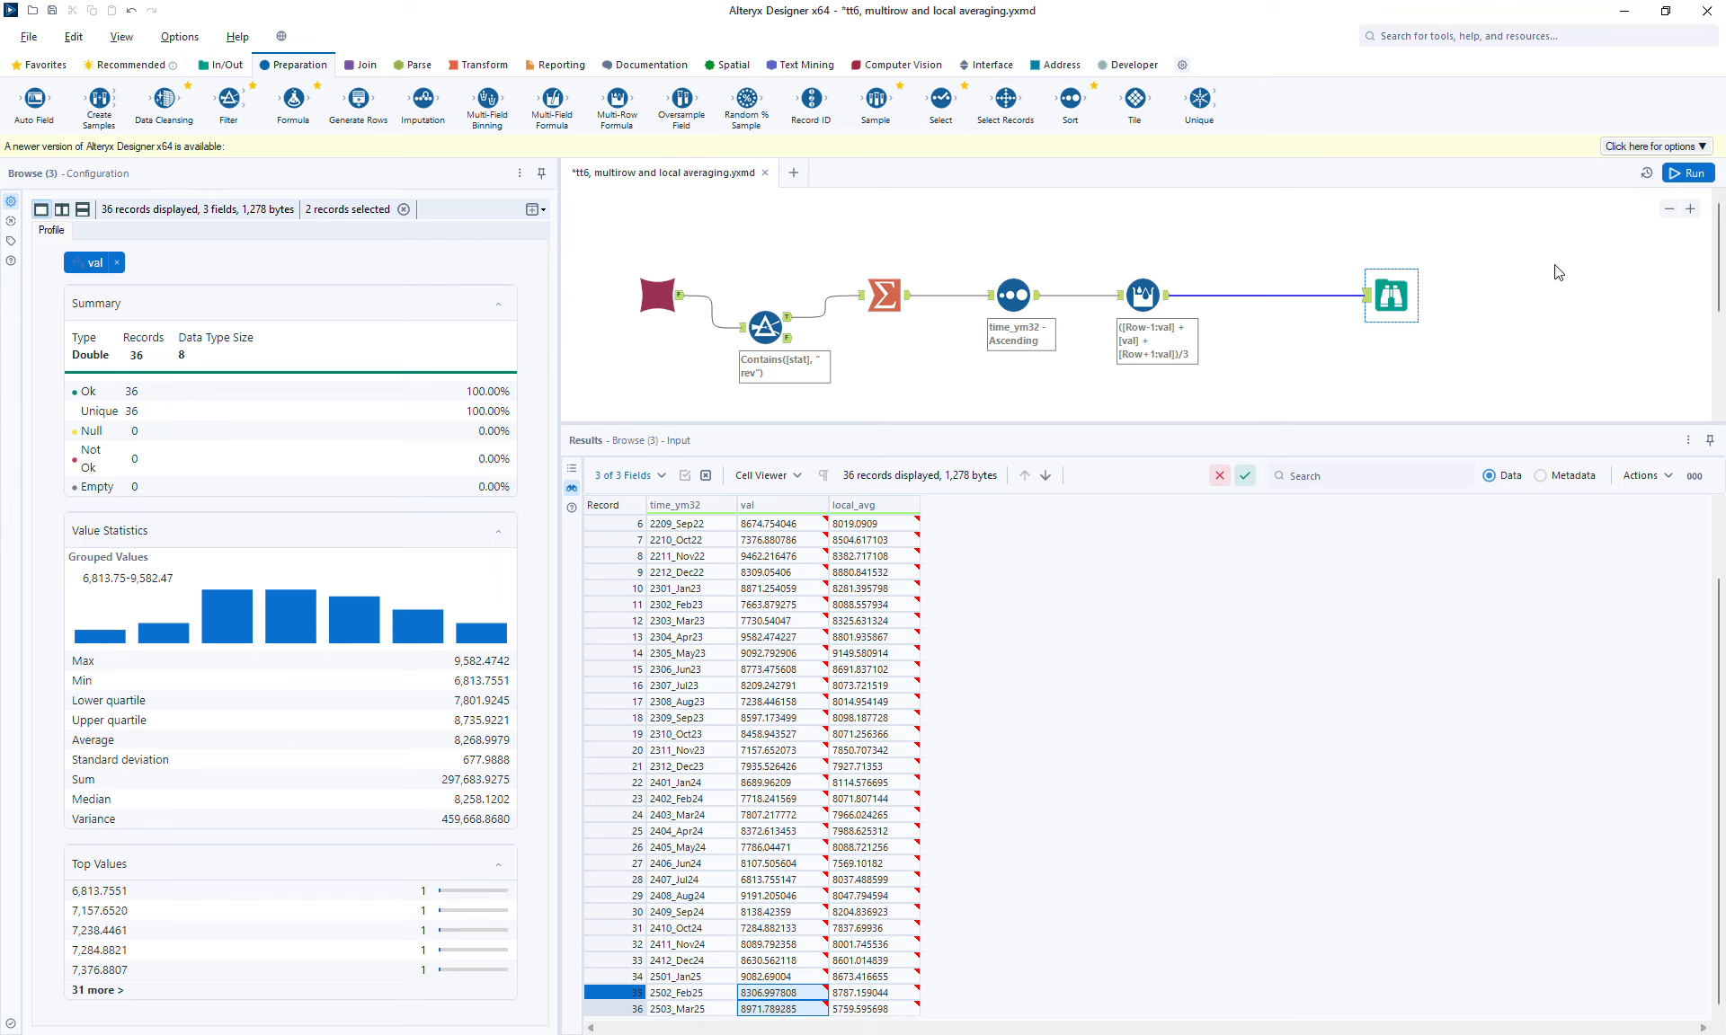
Step: Duplicate the Multi-Row Formula and Browse tools and connect the copy to the Sort tool's output
left_click(1669, 209)
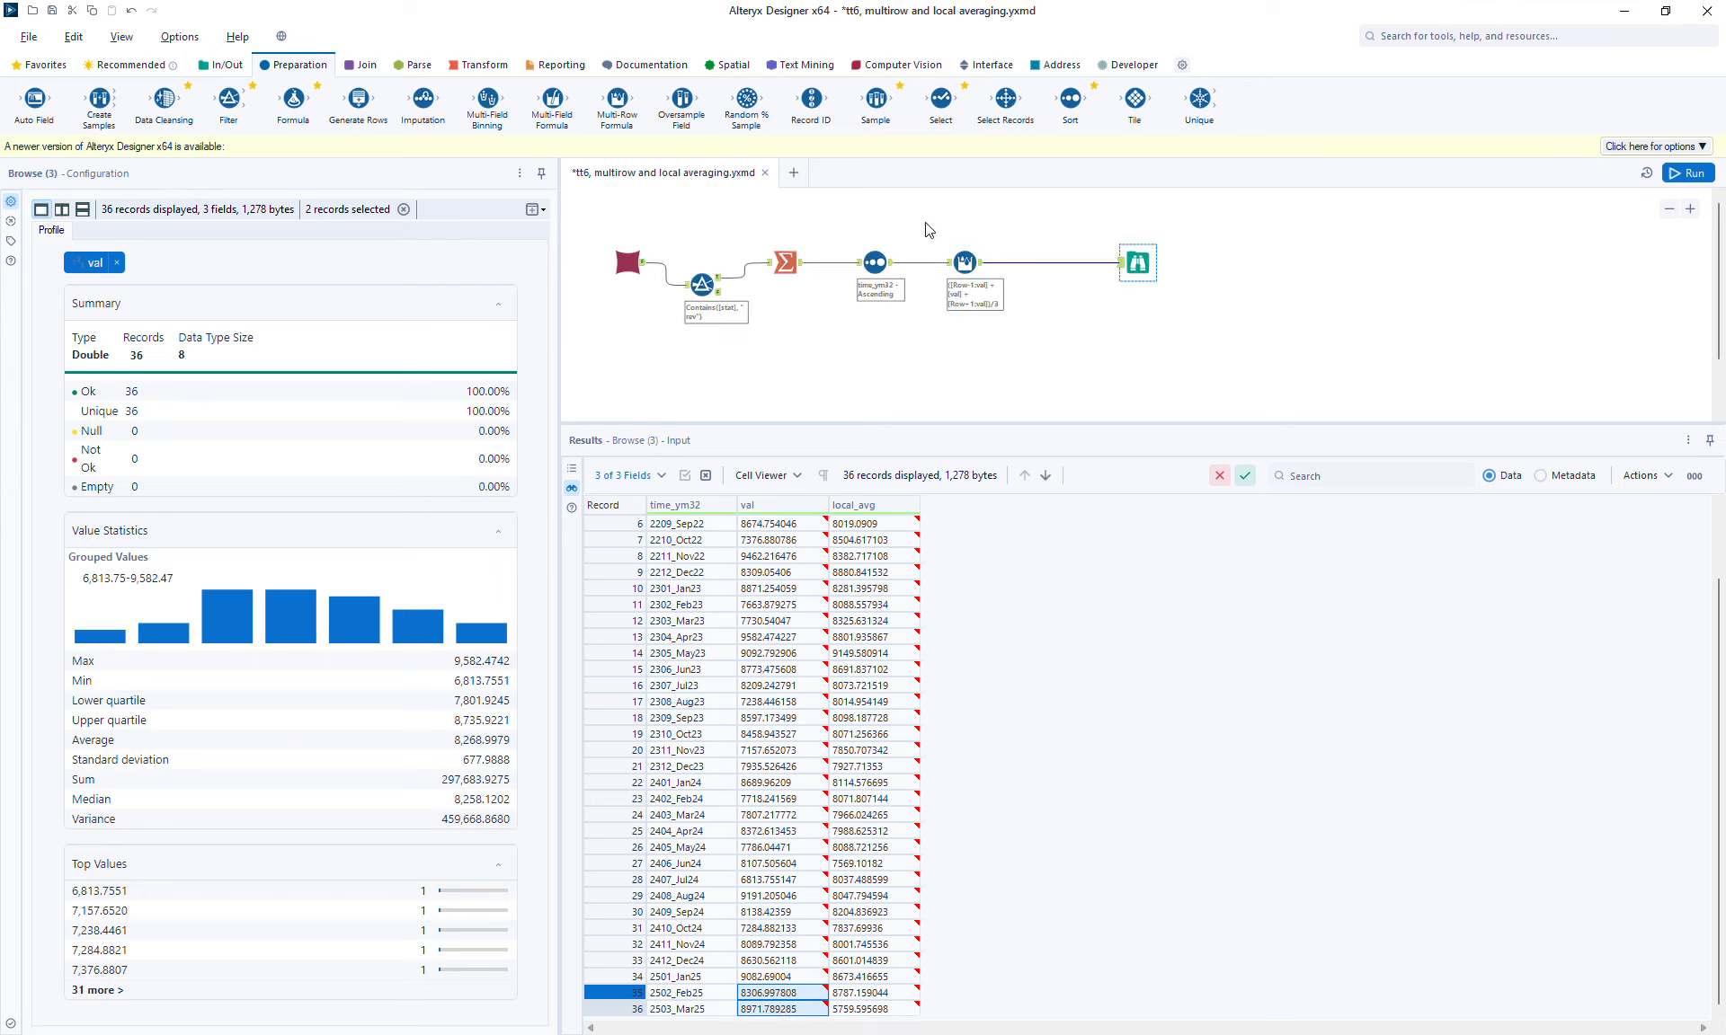
left_click_drag(928, 229, 1275, 366)
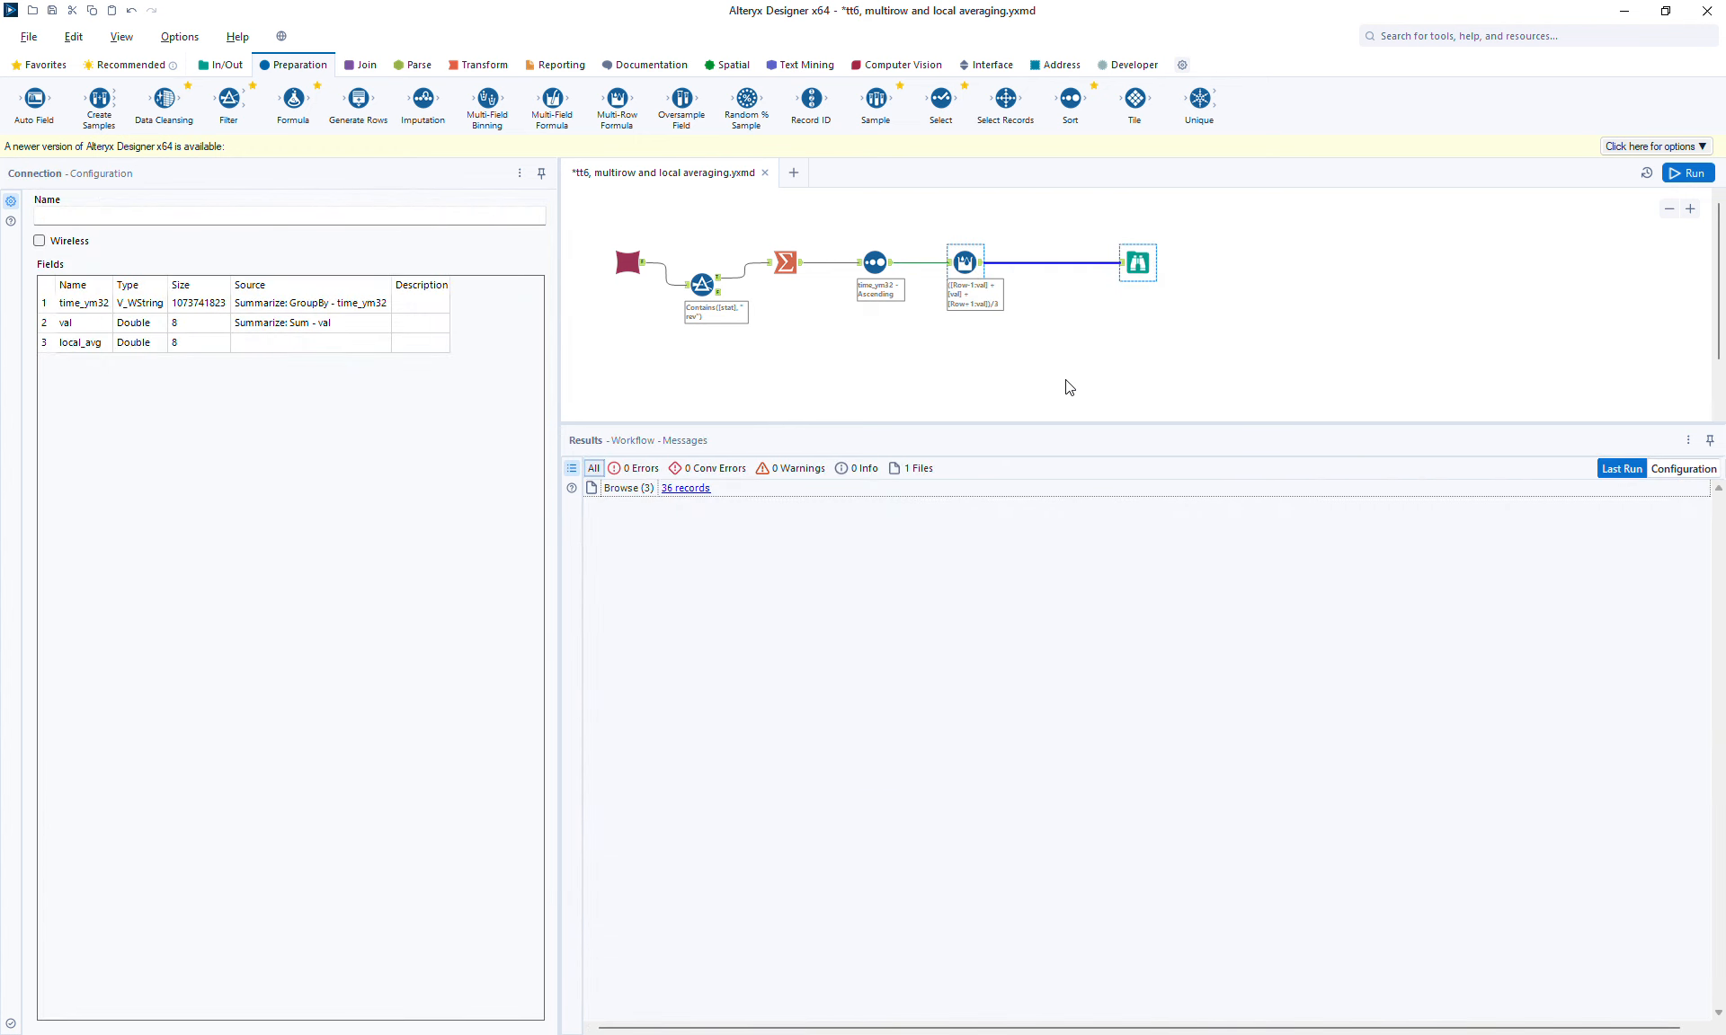
left_click(960, 345)
key("ctrl+v")
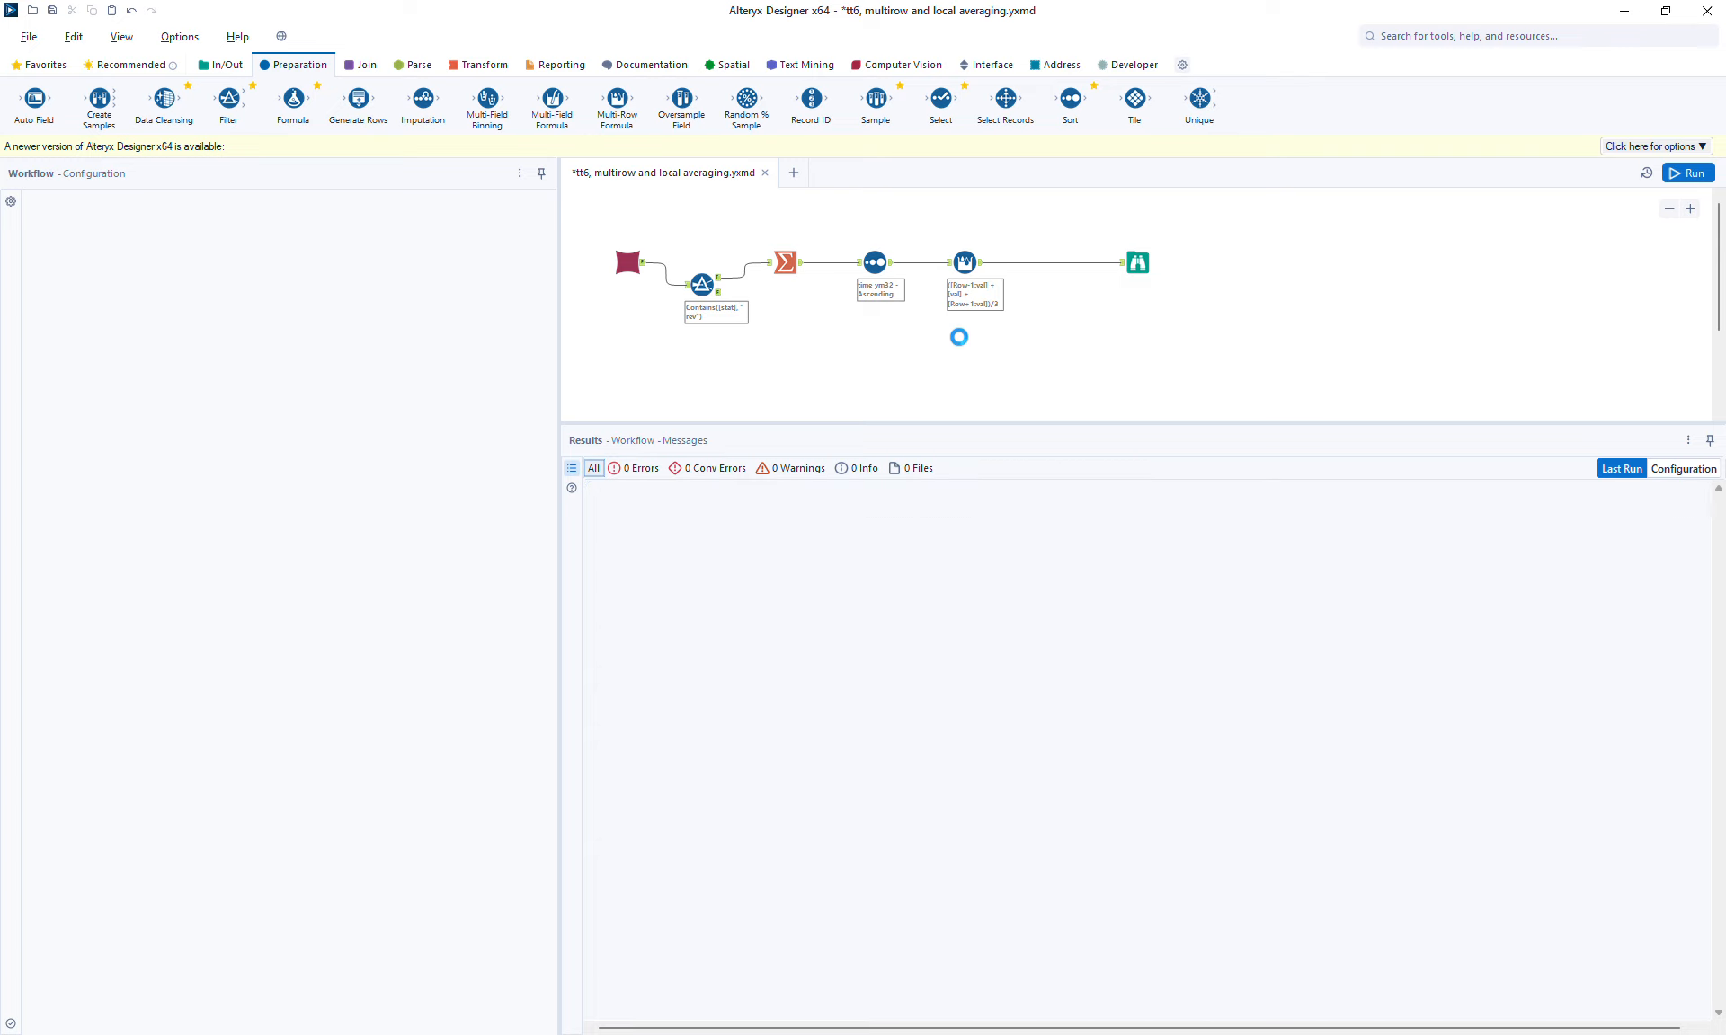
left_click_drag(891, 263, 974, 350)
left_click(972, 350)
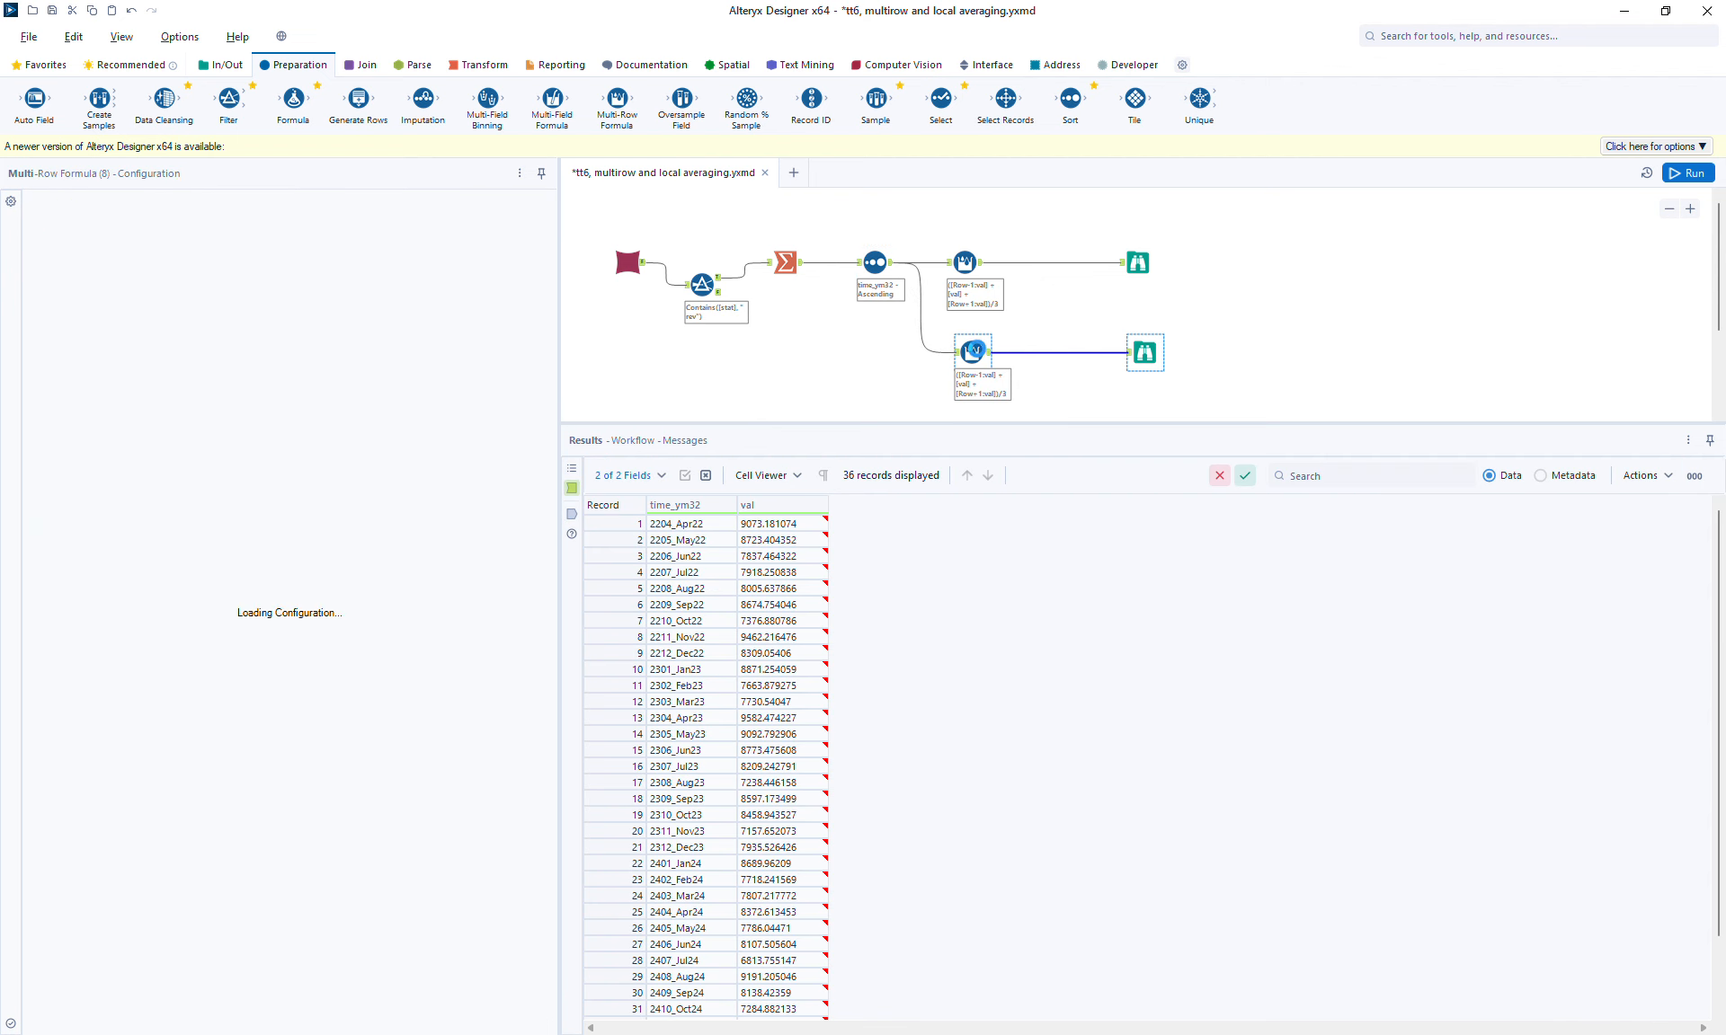
Step: In the copied tool's expression, add a first line starting with if isnull([Row-1:val])
left_click(117, 747)
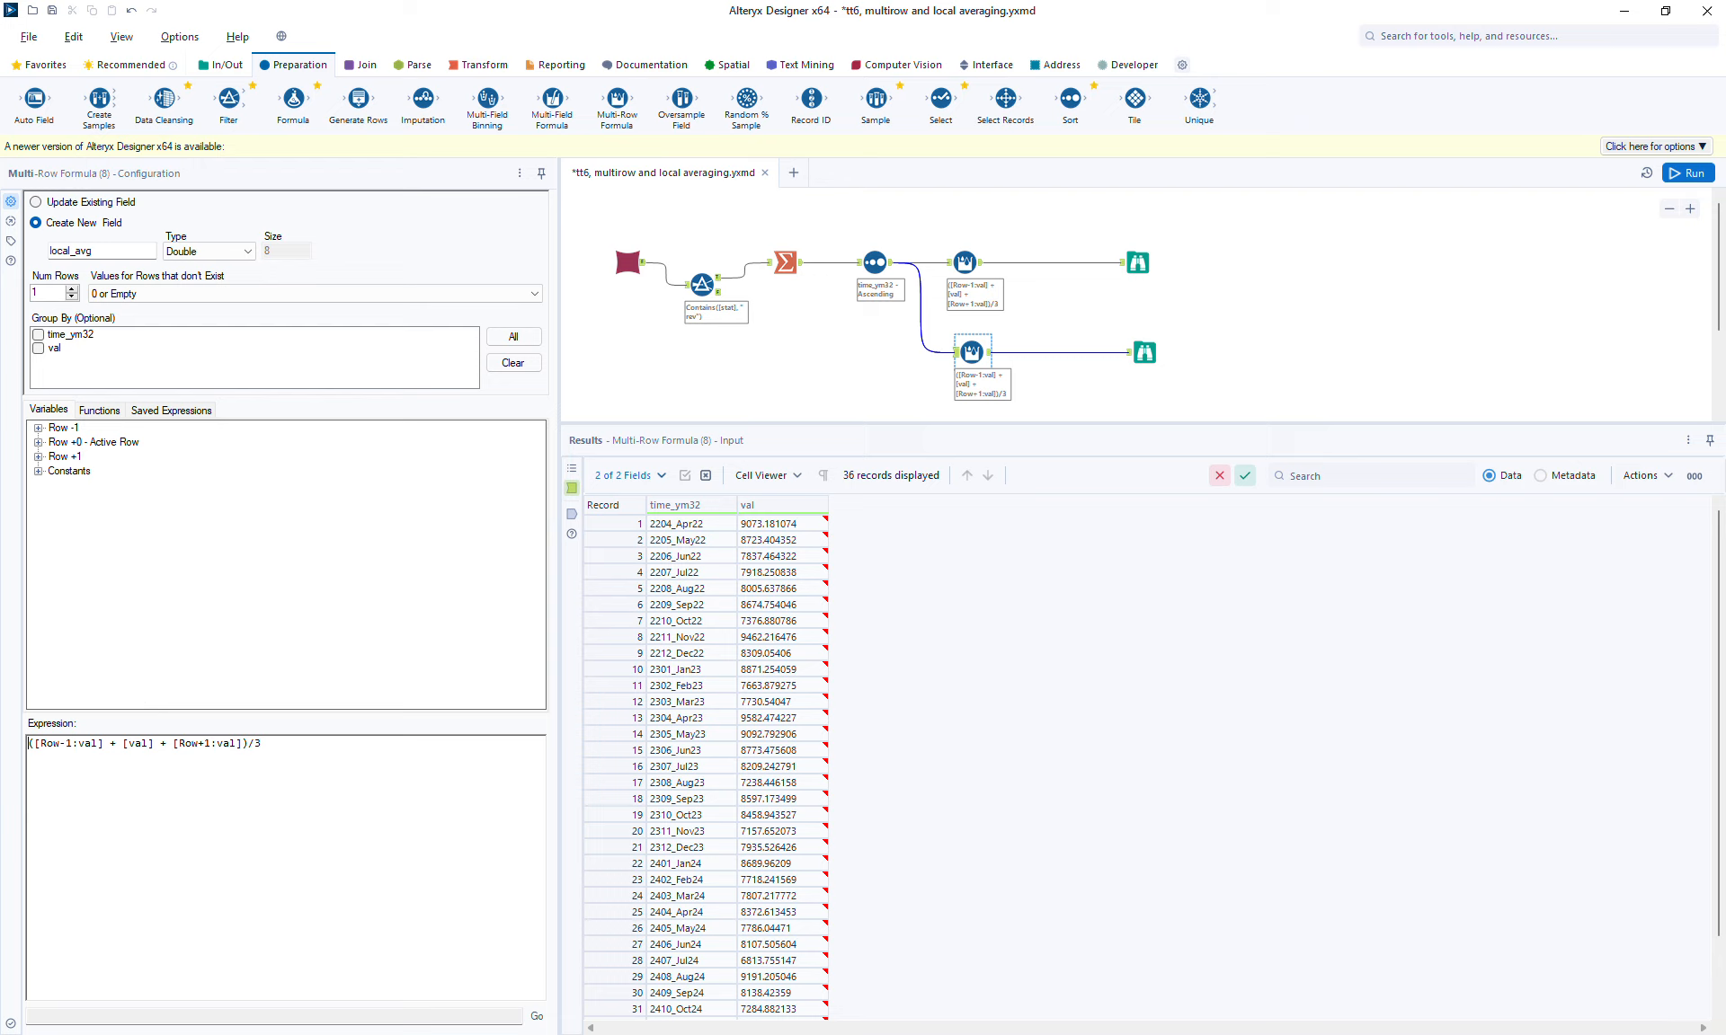
key("Return")
key("Up")
type("if s")
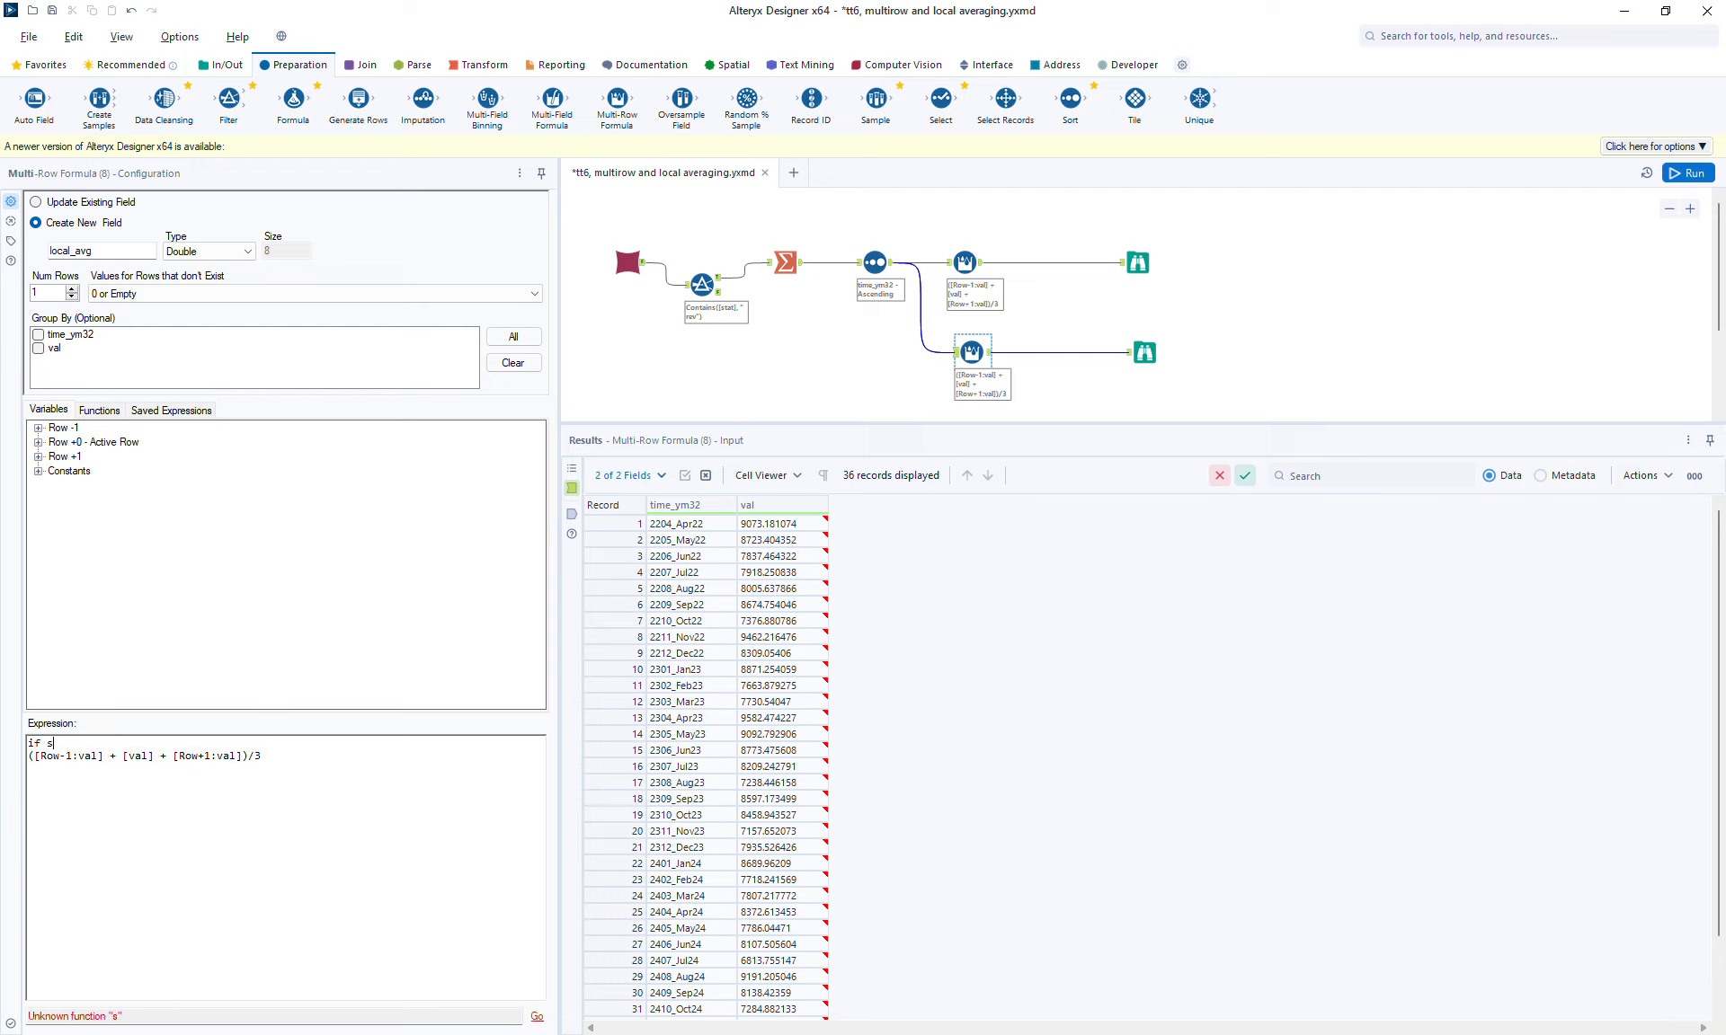
key("BackSpace")
key("shift+Right")
key("shift+Right")
key("shift+Right")
key("shift+Right")
key("shift+Right")
key("shift+Right")
key("shift+Right")
key("shift+Right")
key("shift+Right")
key("shift+Right")
key("shift+Right")
type("i")
type("s(")
type("ull([Row-1:val])")
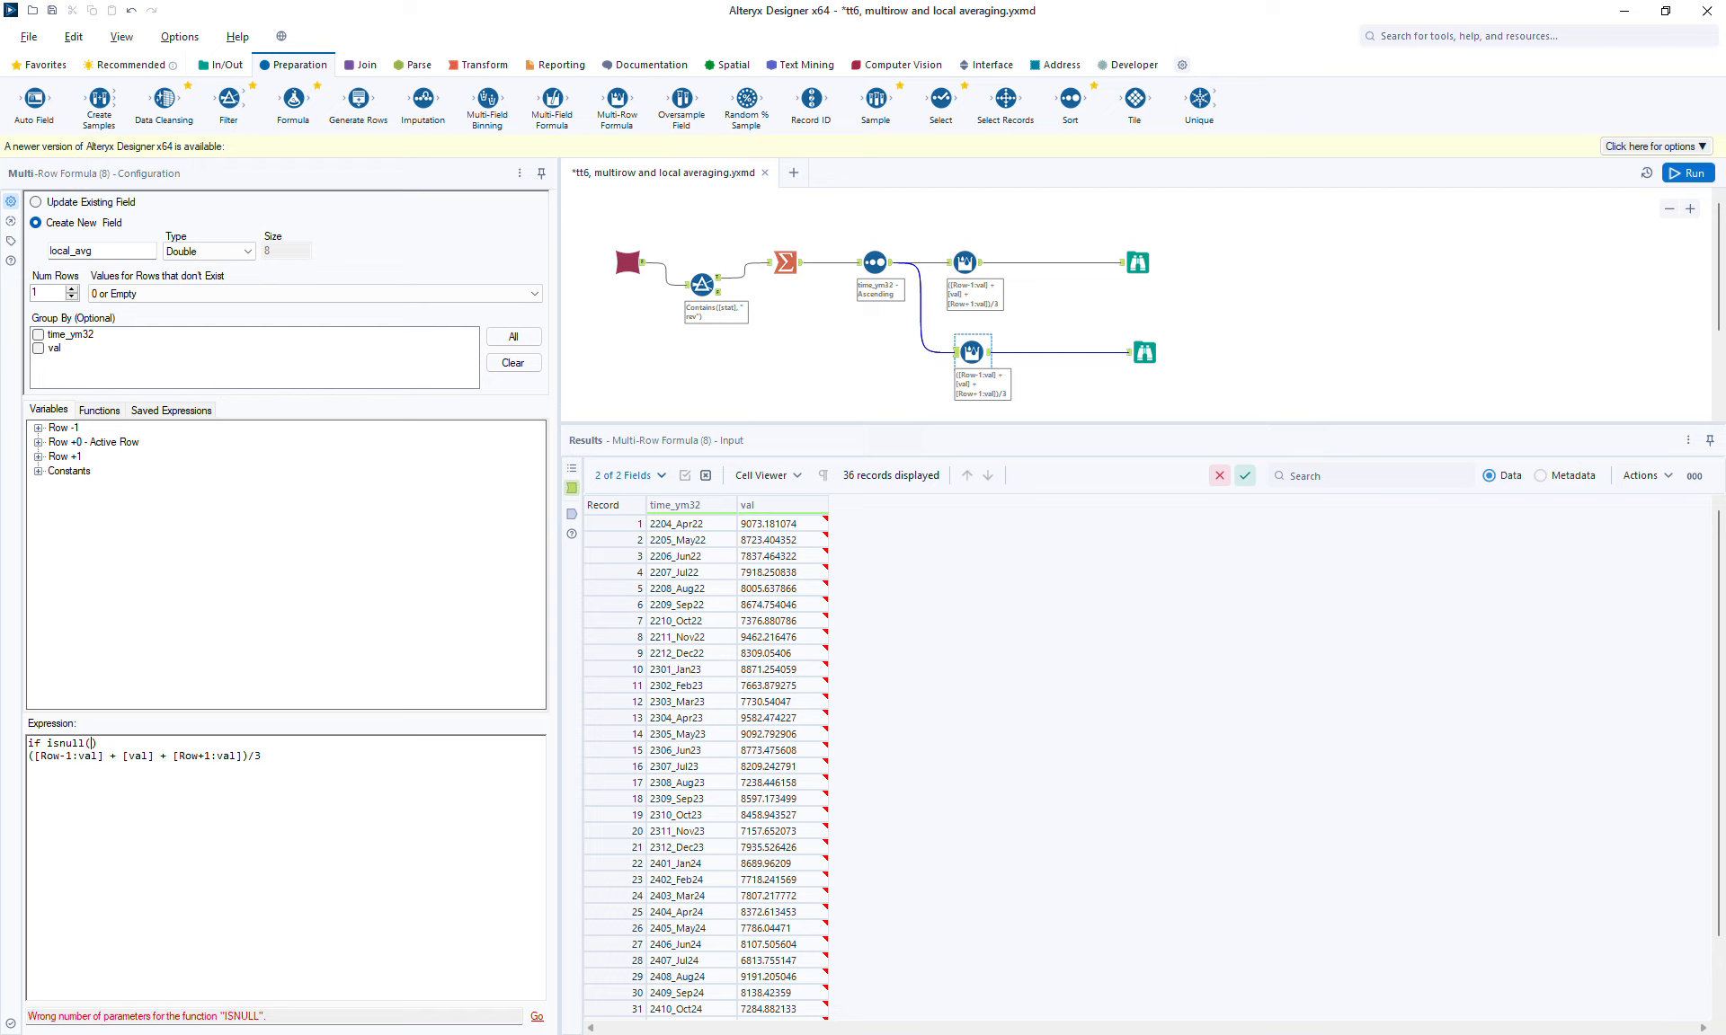
type(" and")
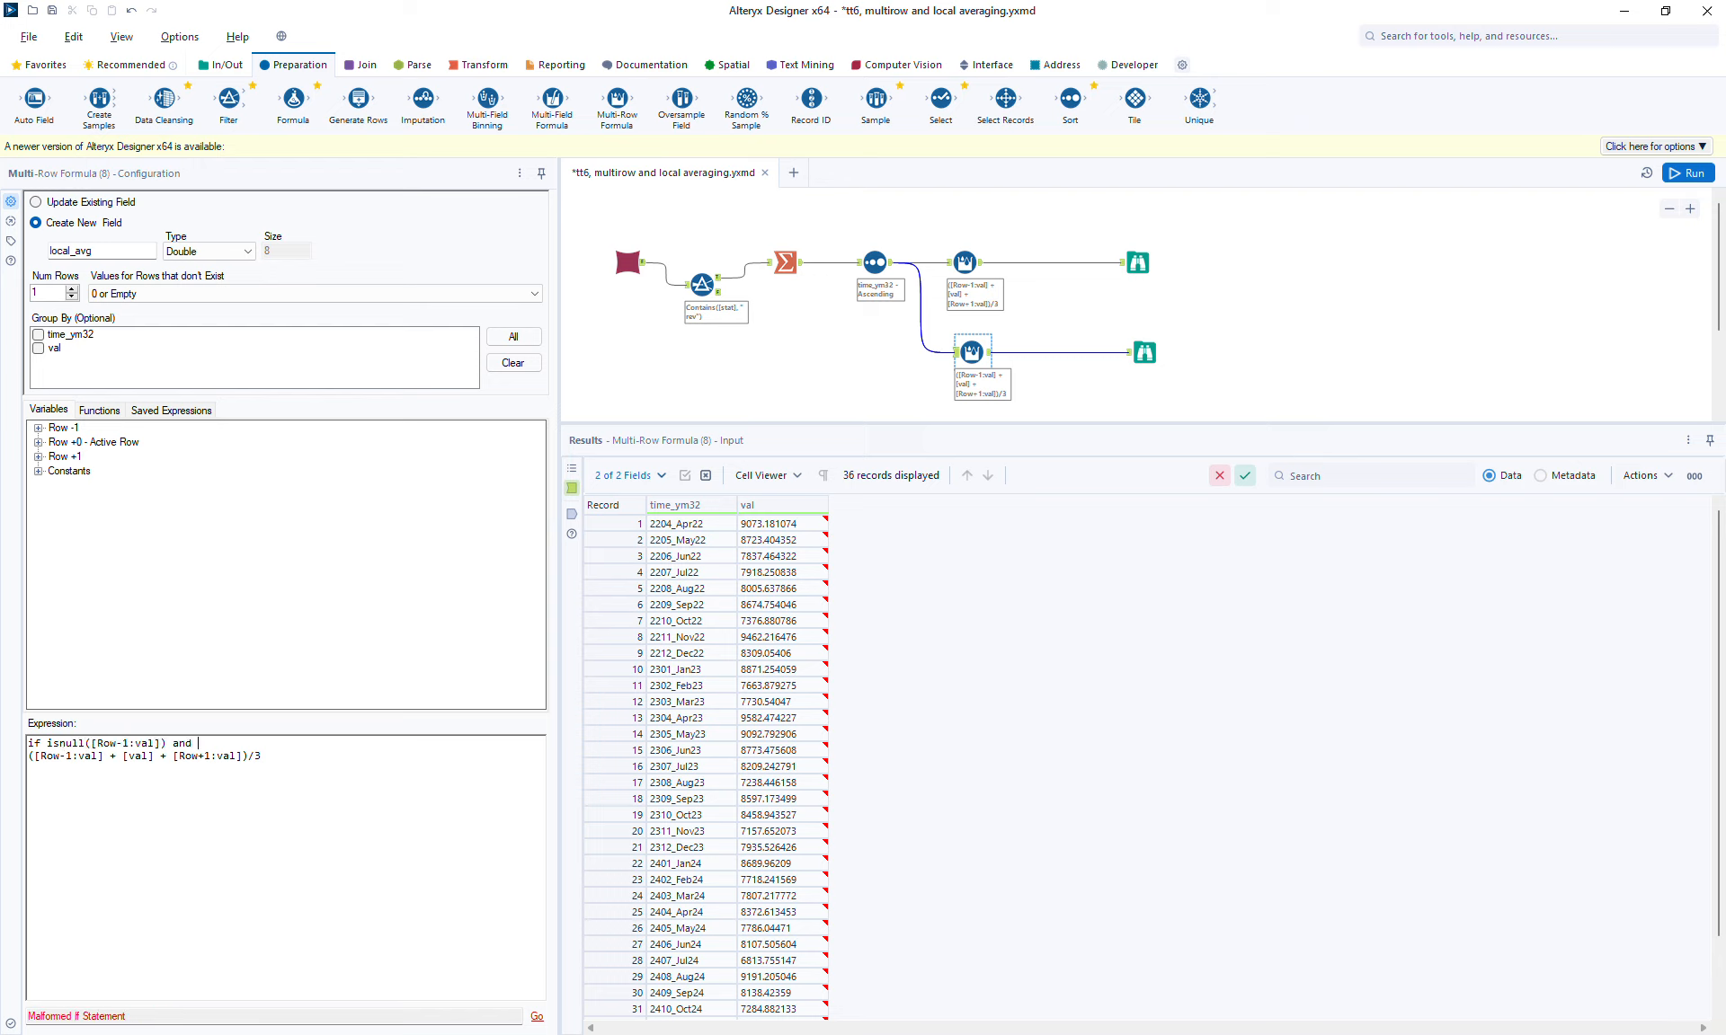
Step: Complete the first line as if isnull([Row-1:val]) and isnull([Row+1:val]) then [val]
left_click_drag(173, 756, 241, 756)
key("ctrl+c")
left_click(199, 744)
type("isnull(")
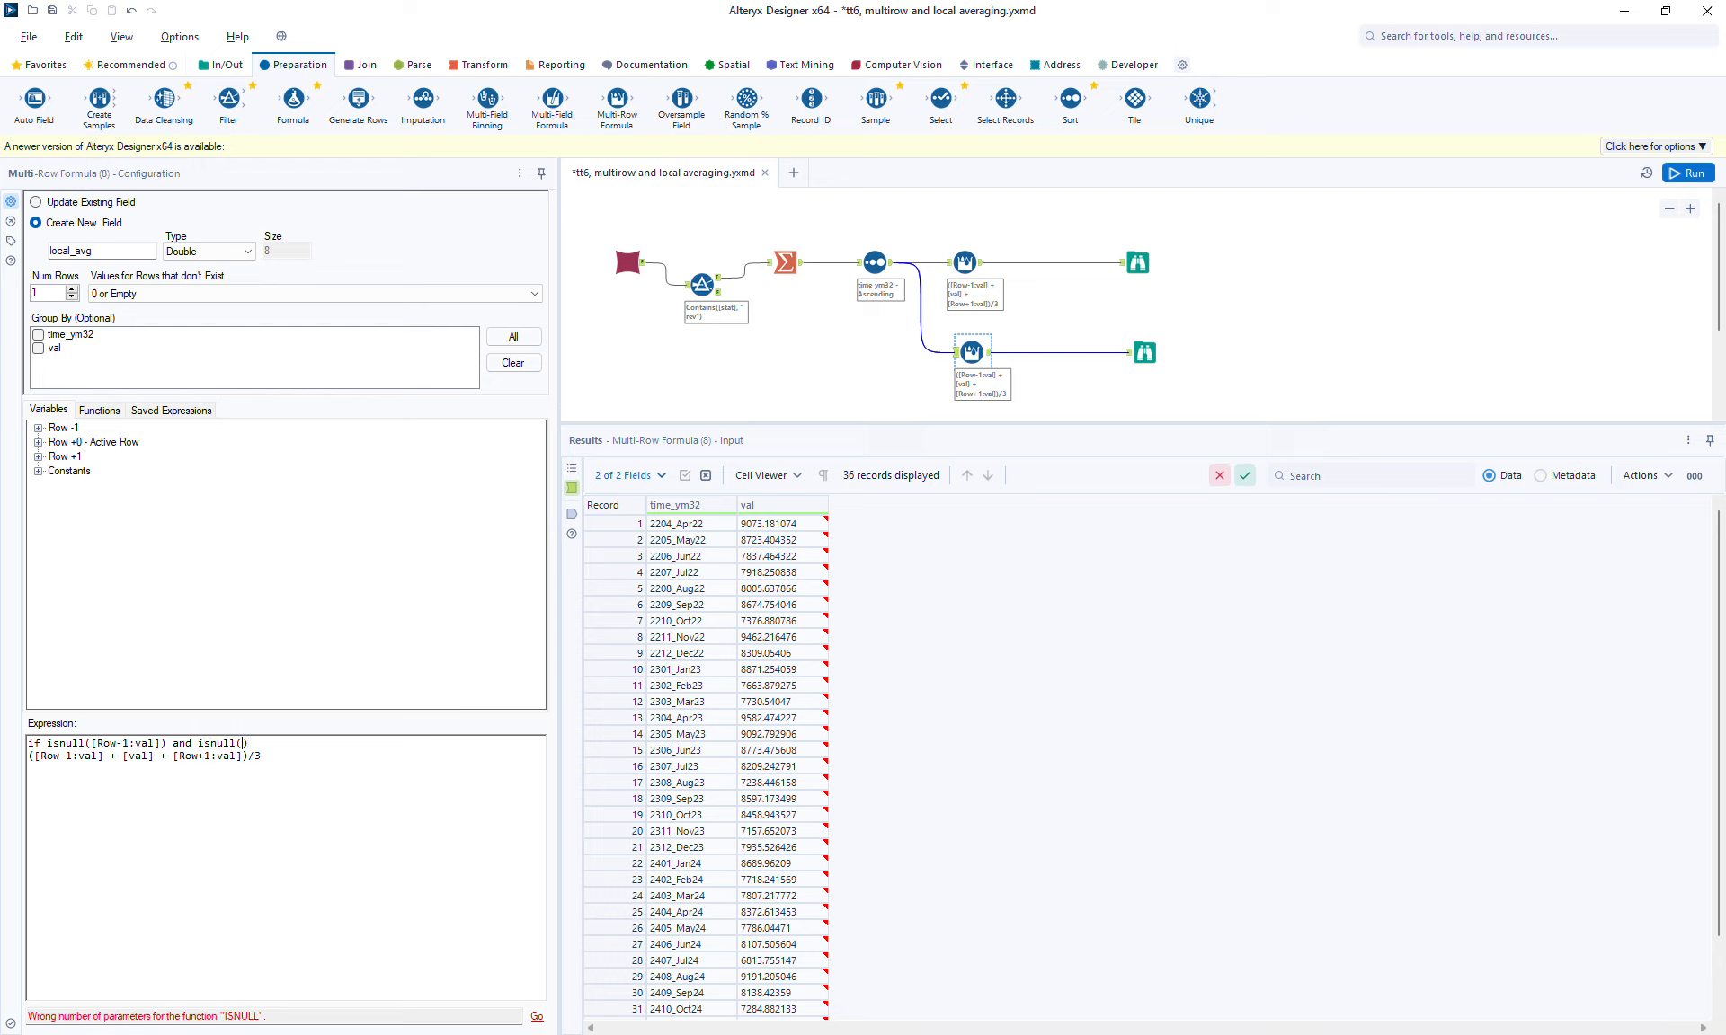
key("ctrl+v")
key("Right")
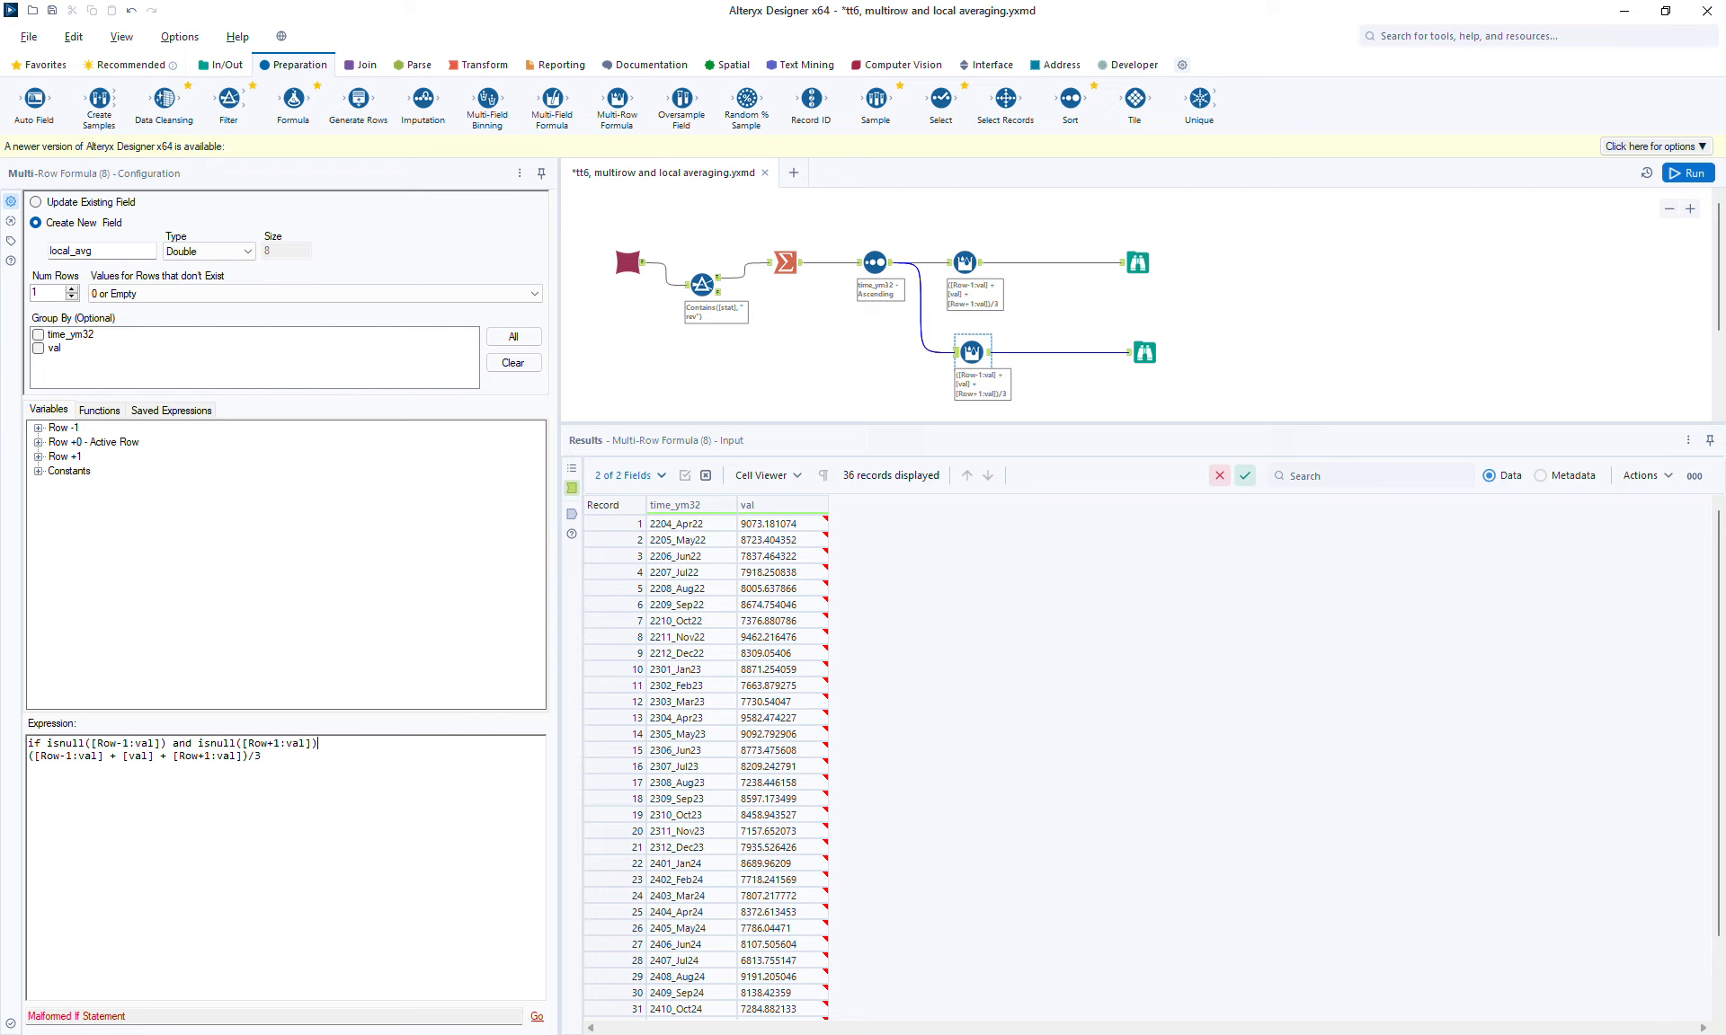
type("then [val]")
key("Return")
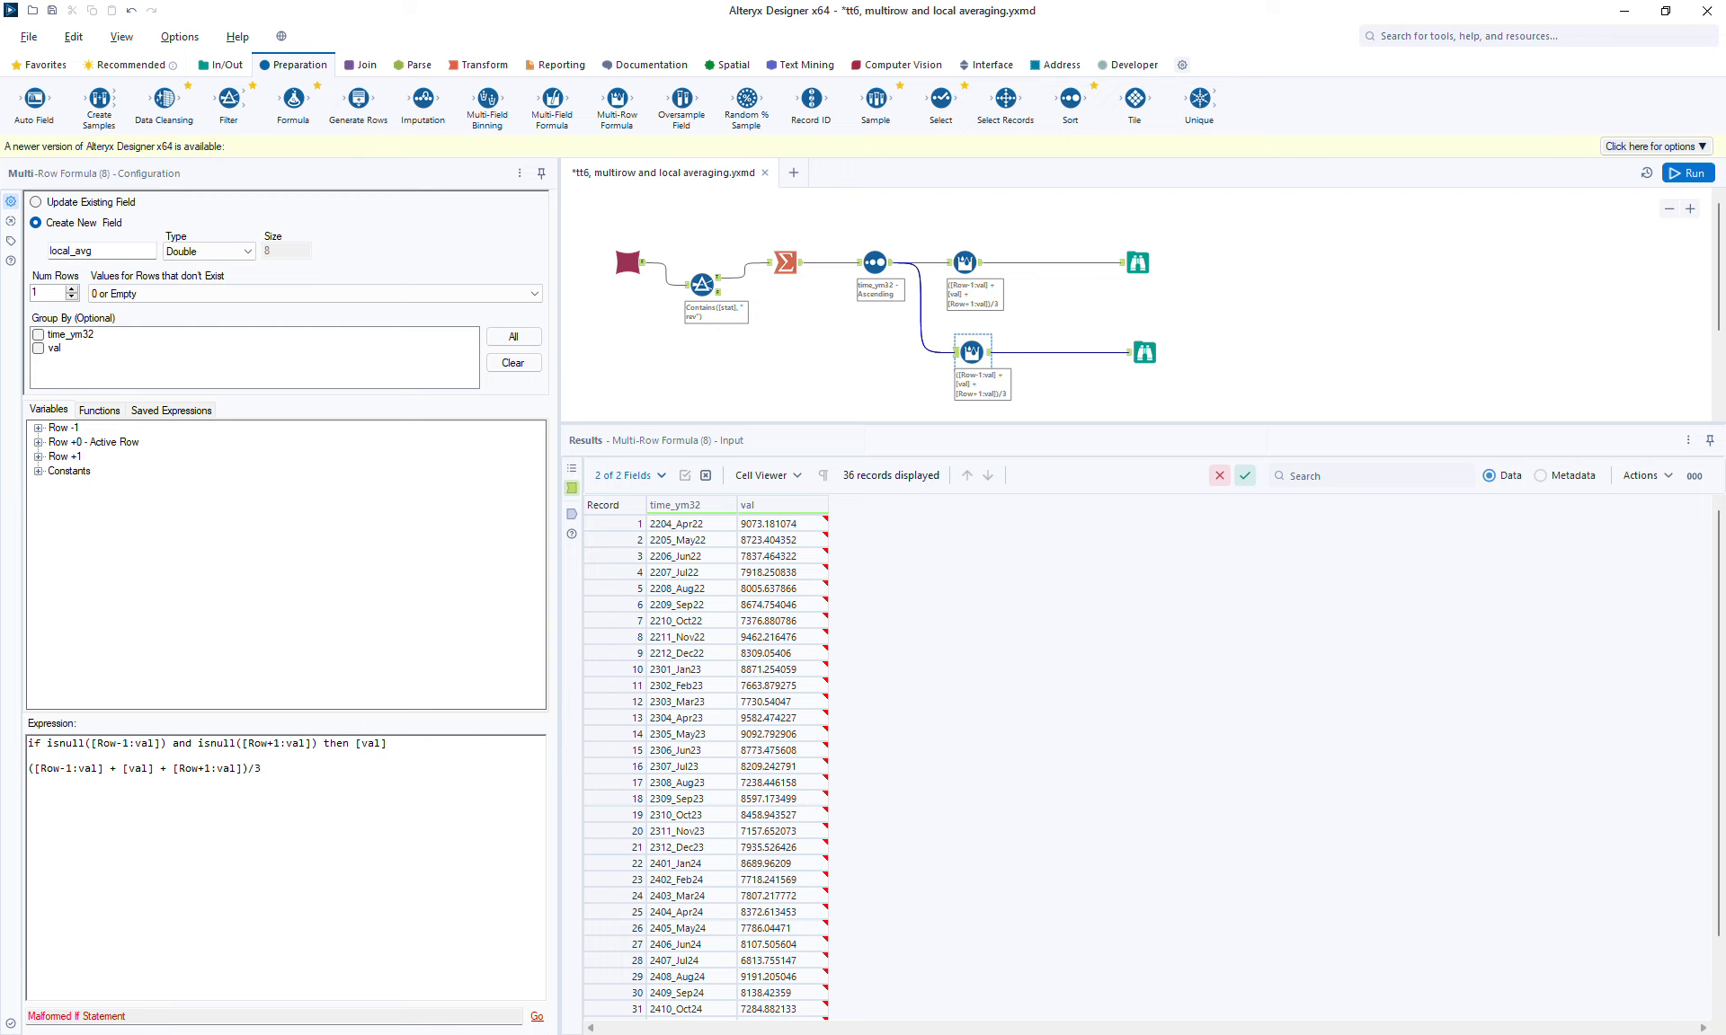
Step: Add a second line: elseif isnull([Row-1:val]) or !isnull([Row+1:val]) then [val]
key("shift+Up")
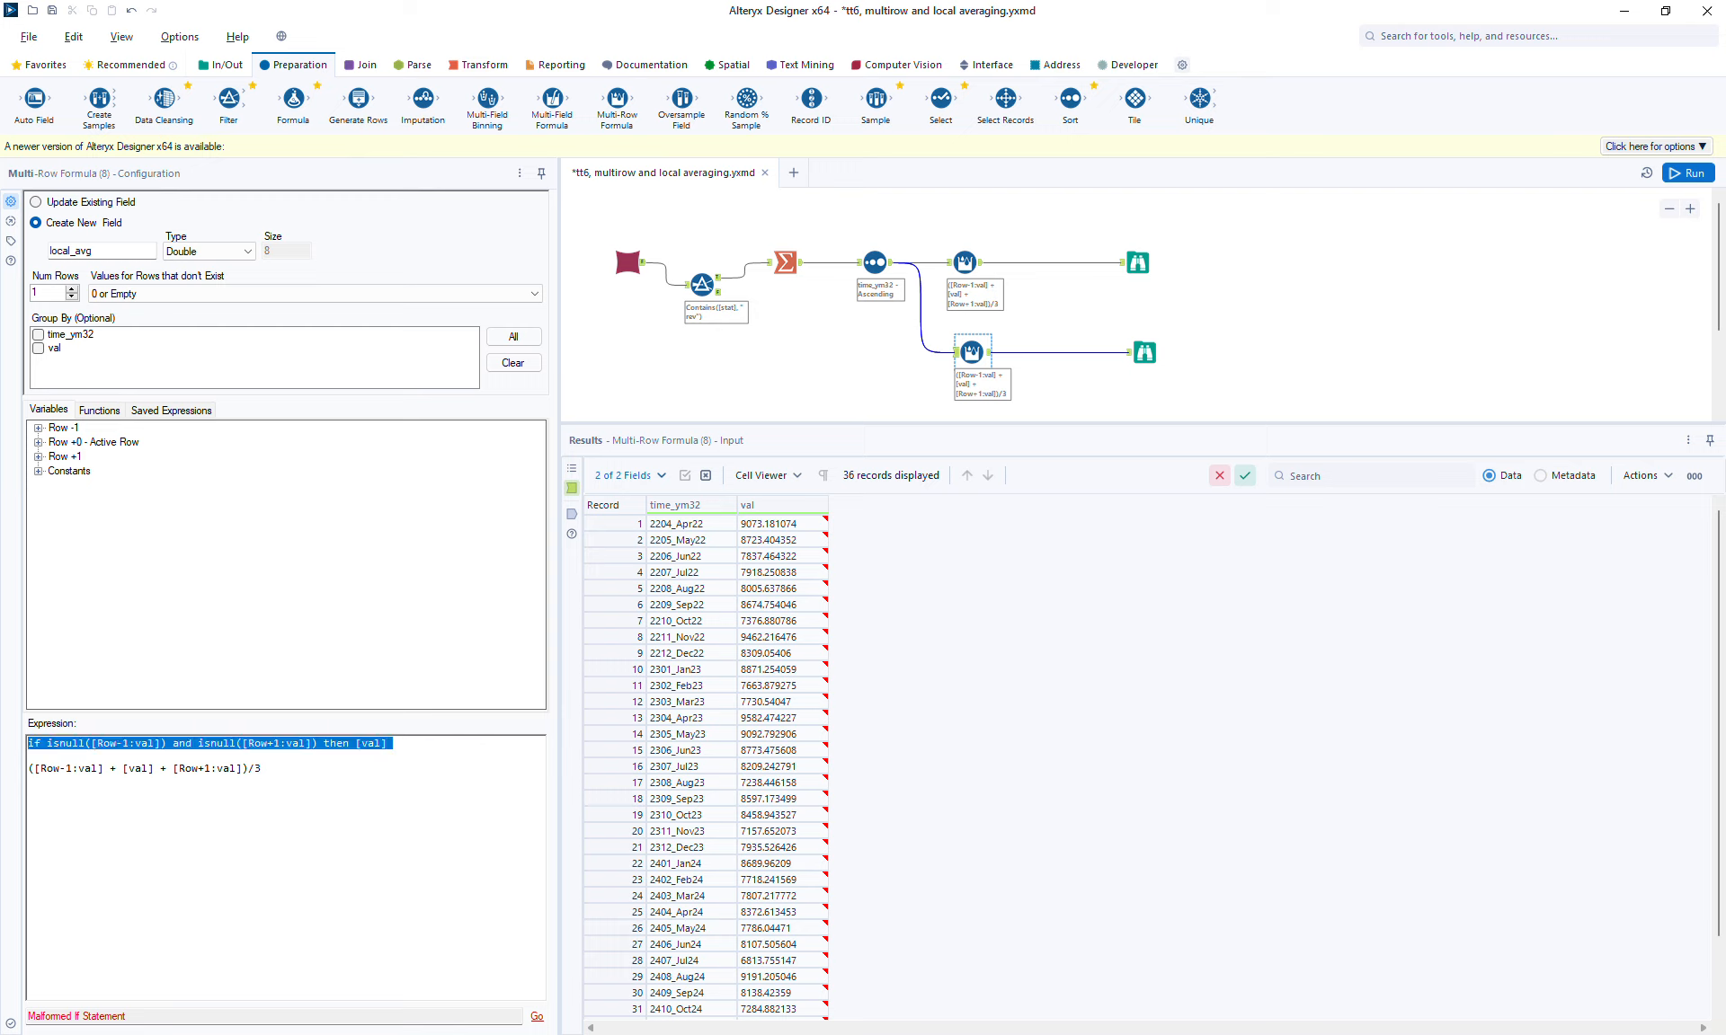
key("ctrl+c")
key("Down")
key("ctrl+v")
key("Up")
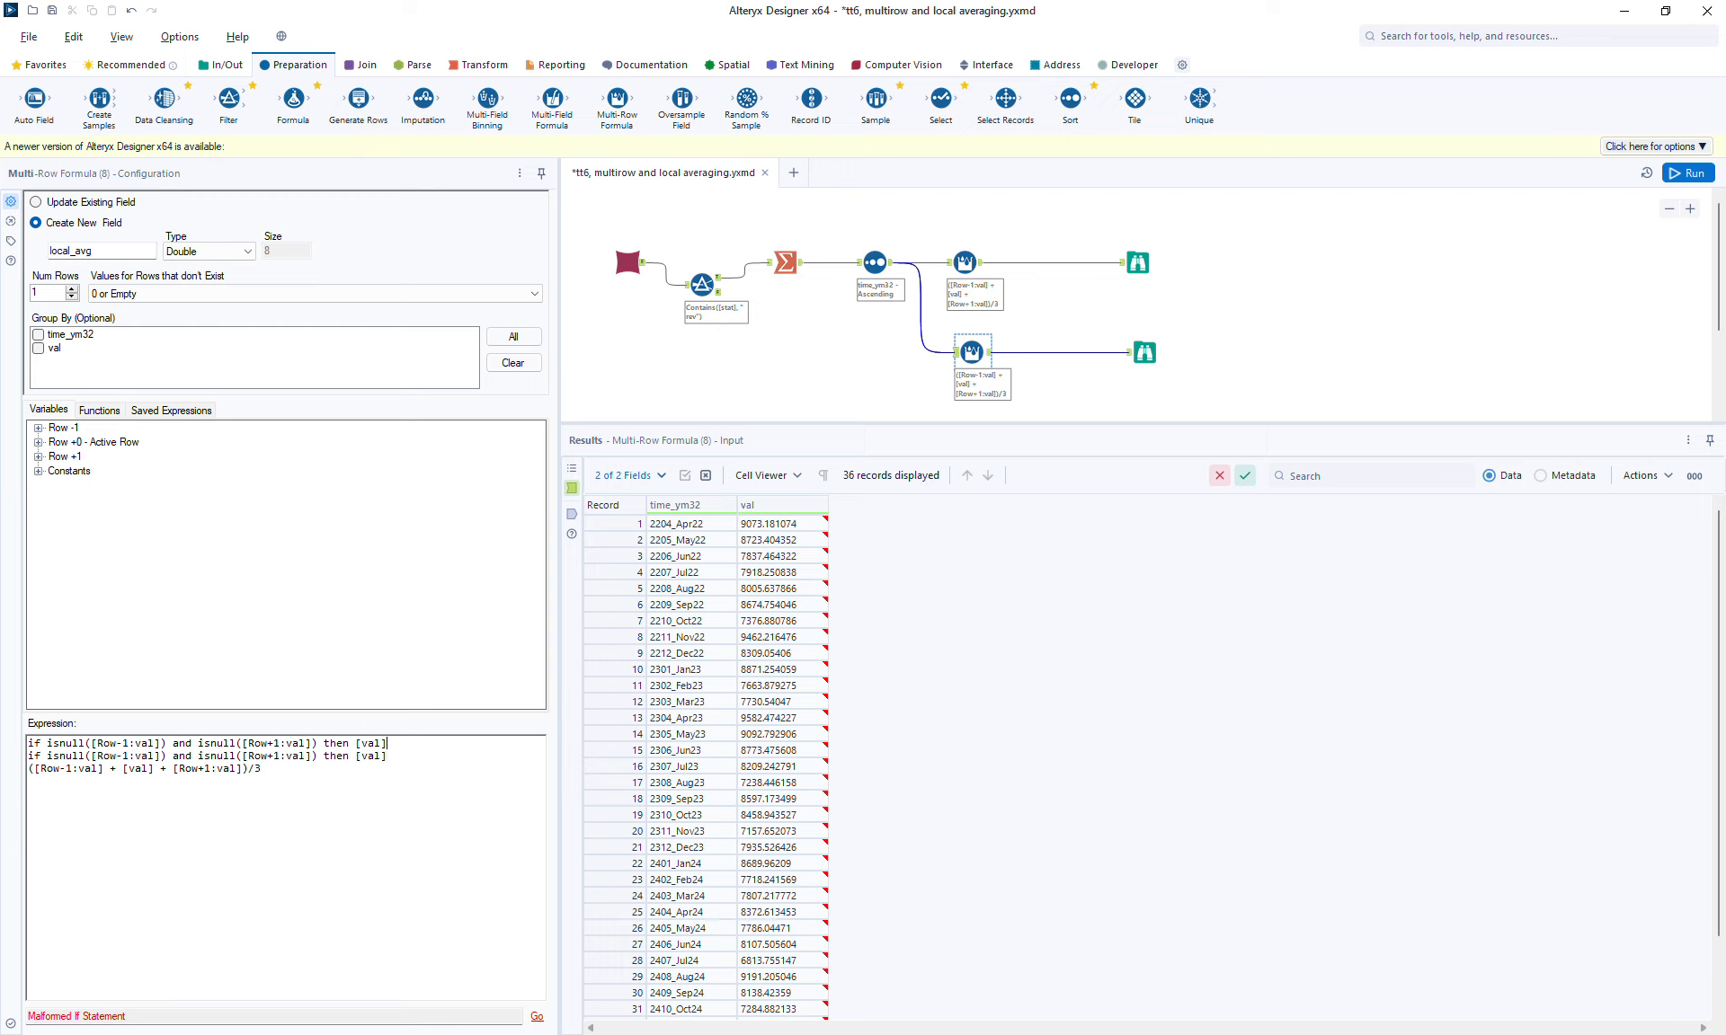
type("else")
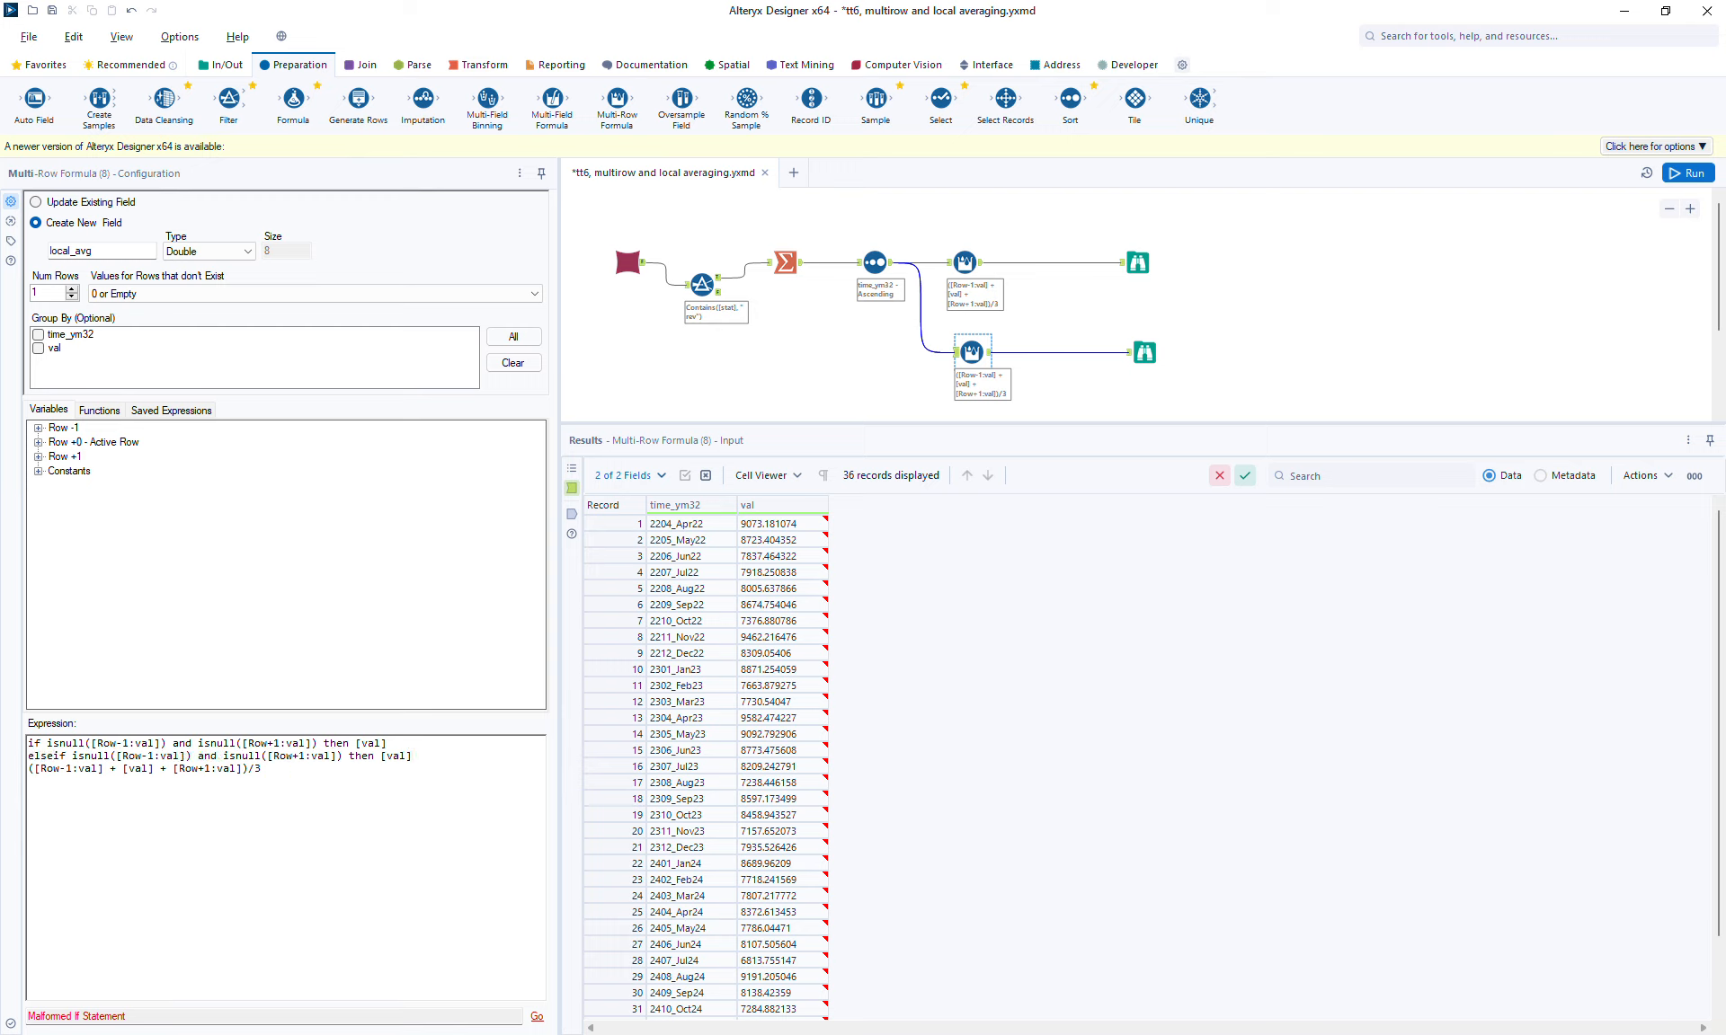
double_click(206, 756)
type("or")
left_click(216, 755)
type("!")
left_click(376, 756)
left_click(34, 768)
key("Return")
key("Return")
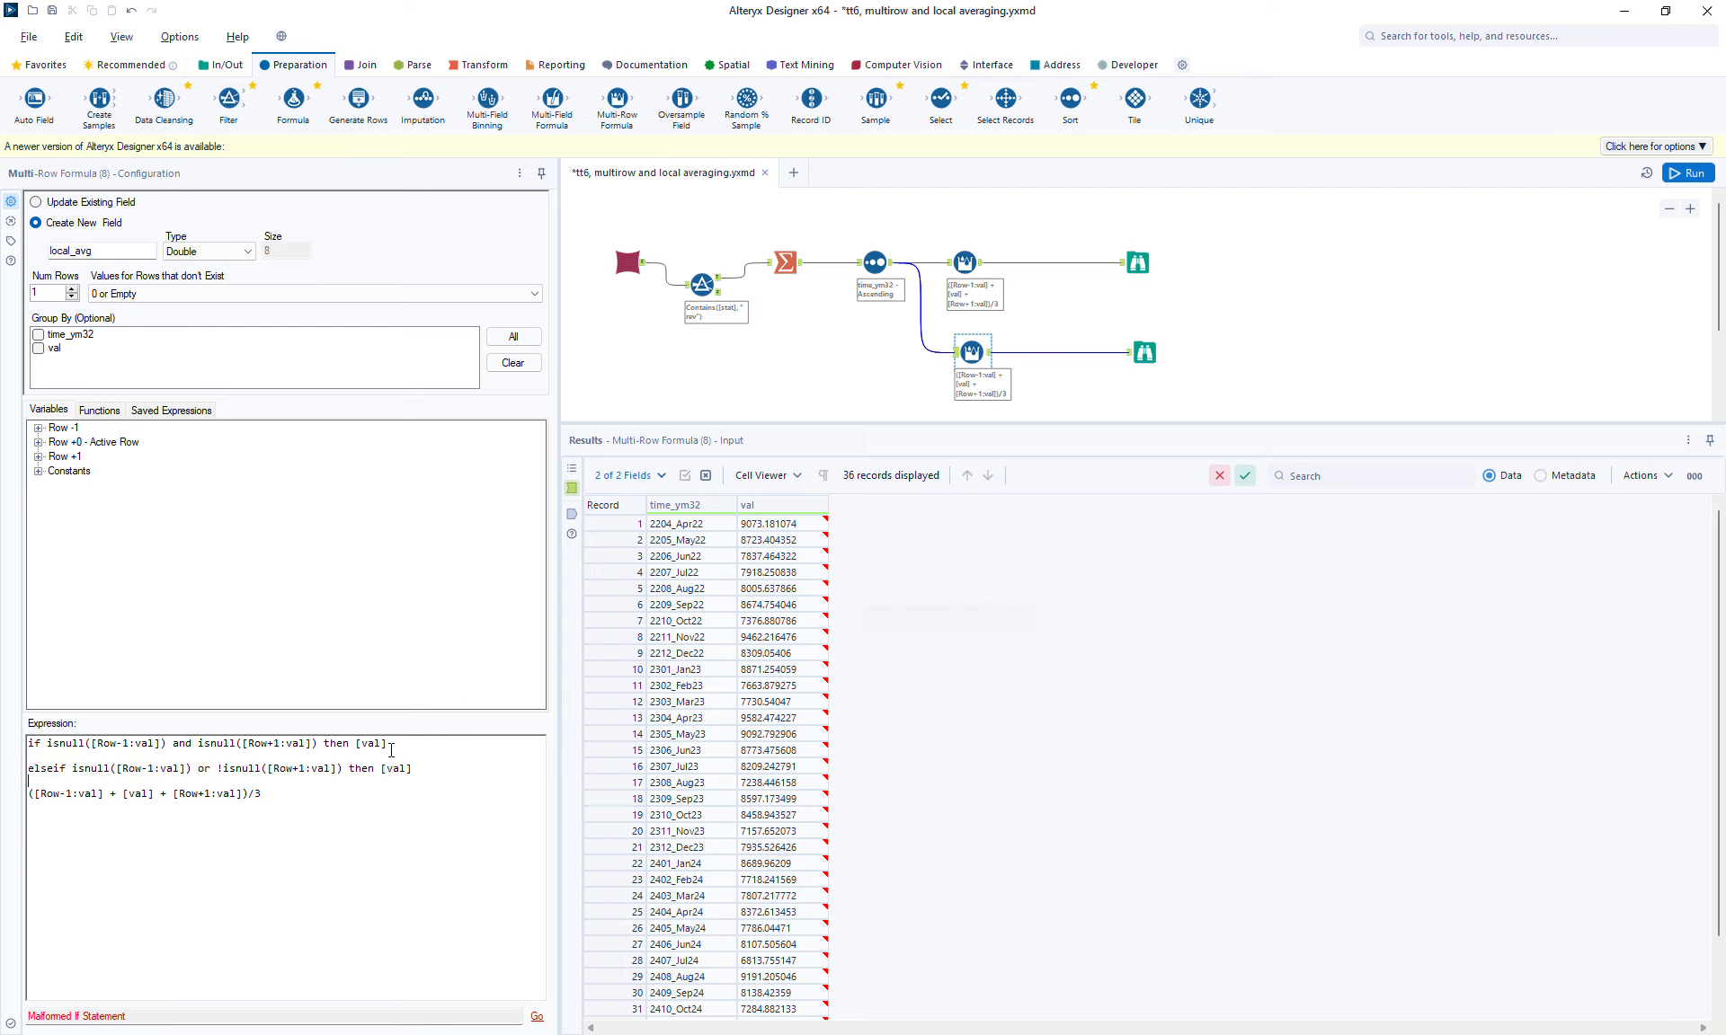
Step: Add ([val] + [Row+1:val])/2 as the result line under the first elseif condition
left_click(340, 793)
triple_click(341, 794)
key("ctrl+c")
key("Up")
key("ctrl+v")
key("Return")
key("Up")
key("shift+Right")
key("shift+Right")
key("shift+Right")
key("shift+Right")
key("shift+Right")
key("shift+Right")
key("shift+Right")
key("shift+Right")
key("shift+Right")
key("shift+Right")
key("shift+Right")
key("shift+Right")
key("shift+Right")
key("shift+Right")
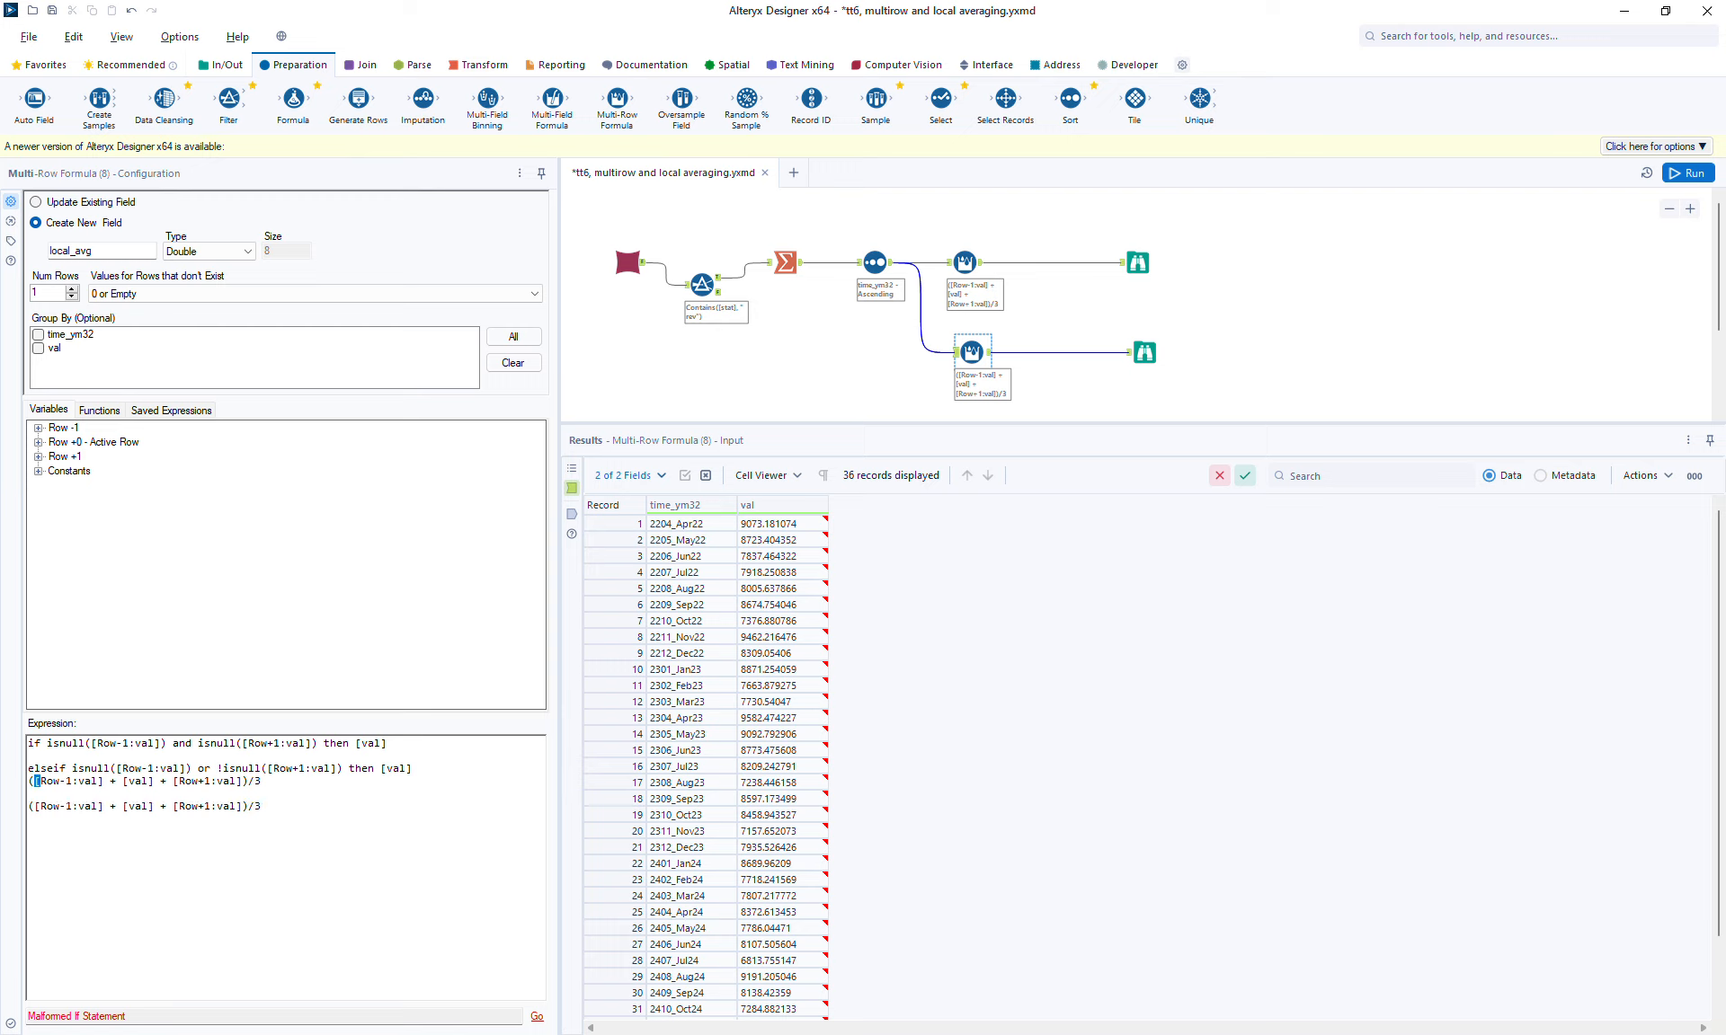
key("Delete")
key("Return")
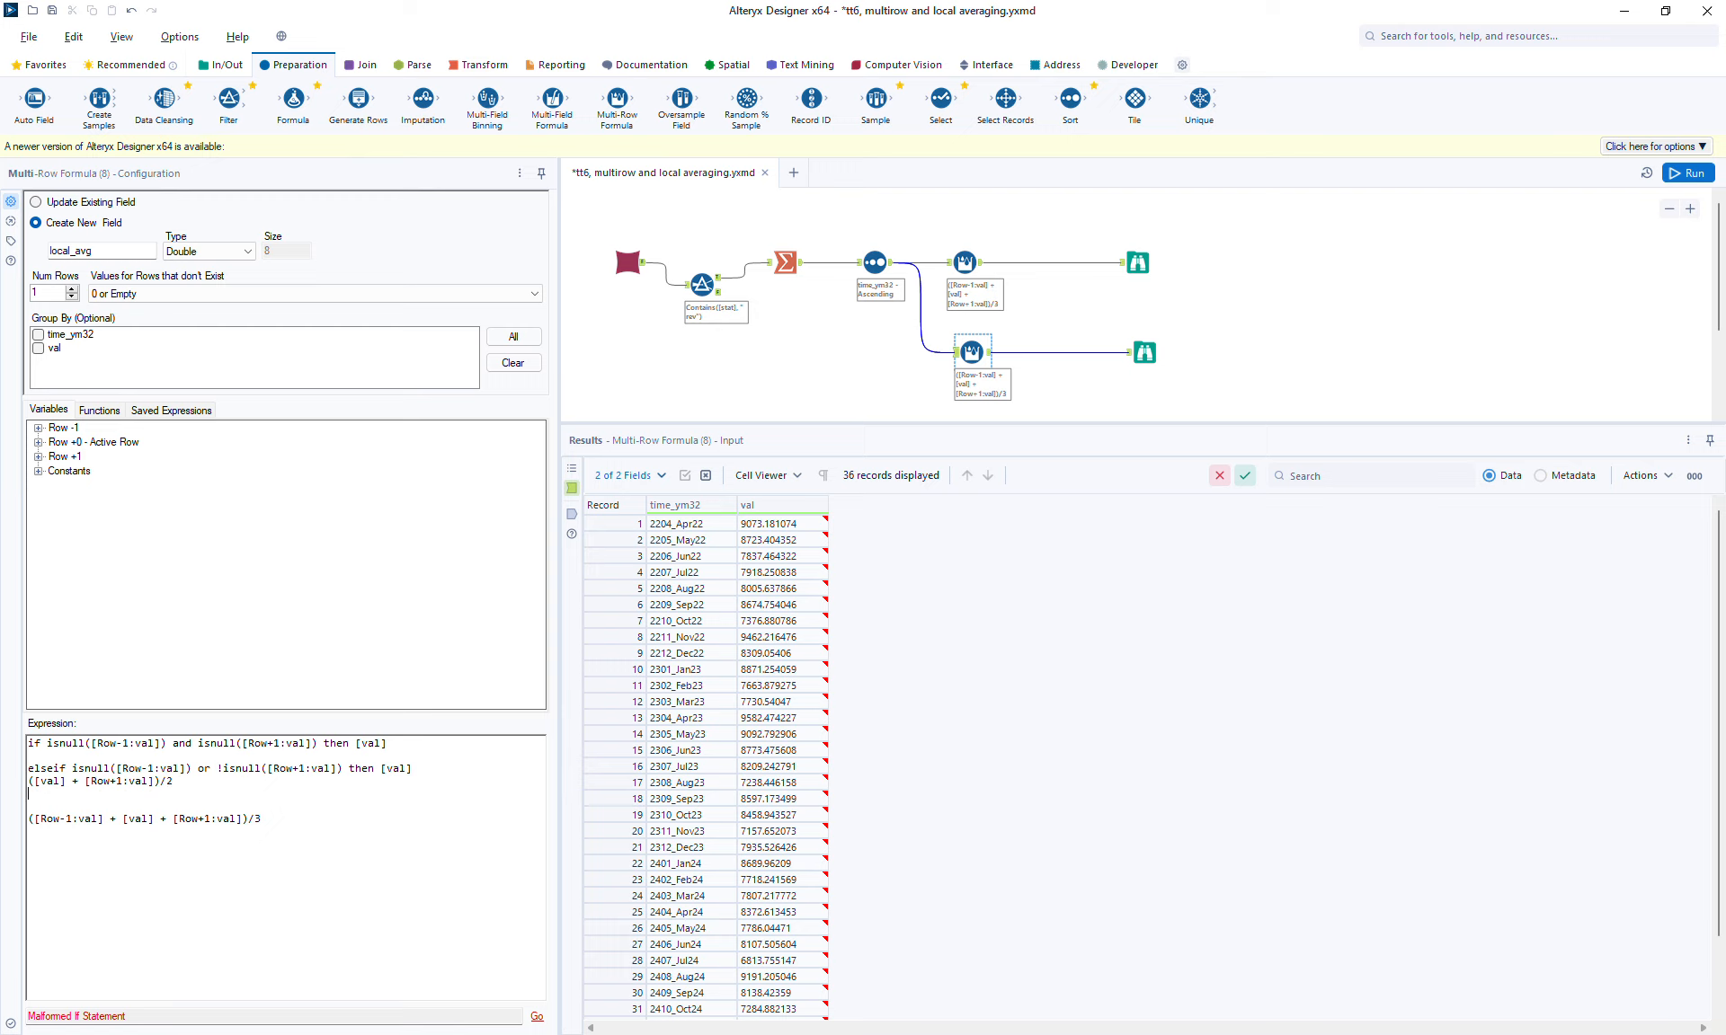
Step: Add a second elseif branch, !isnull([Row-1:val]) or isnull([Row+1:val]), returning ([val] + [Row-1:val])/2
key("shift+Up")
key("shift+Up")
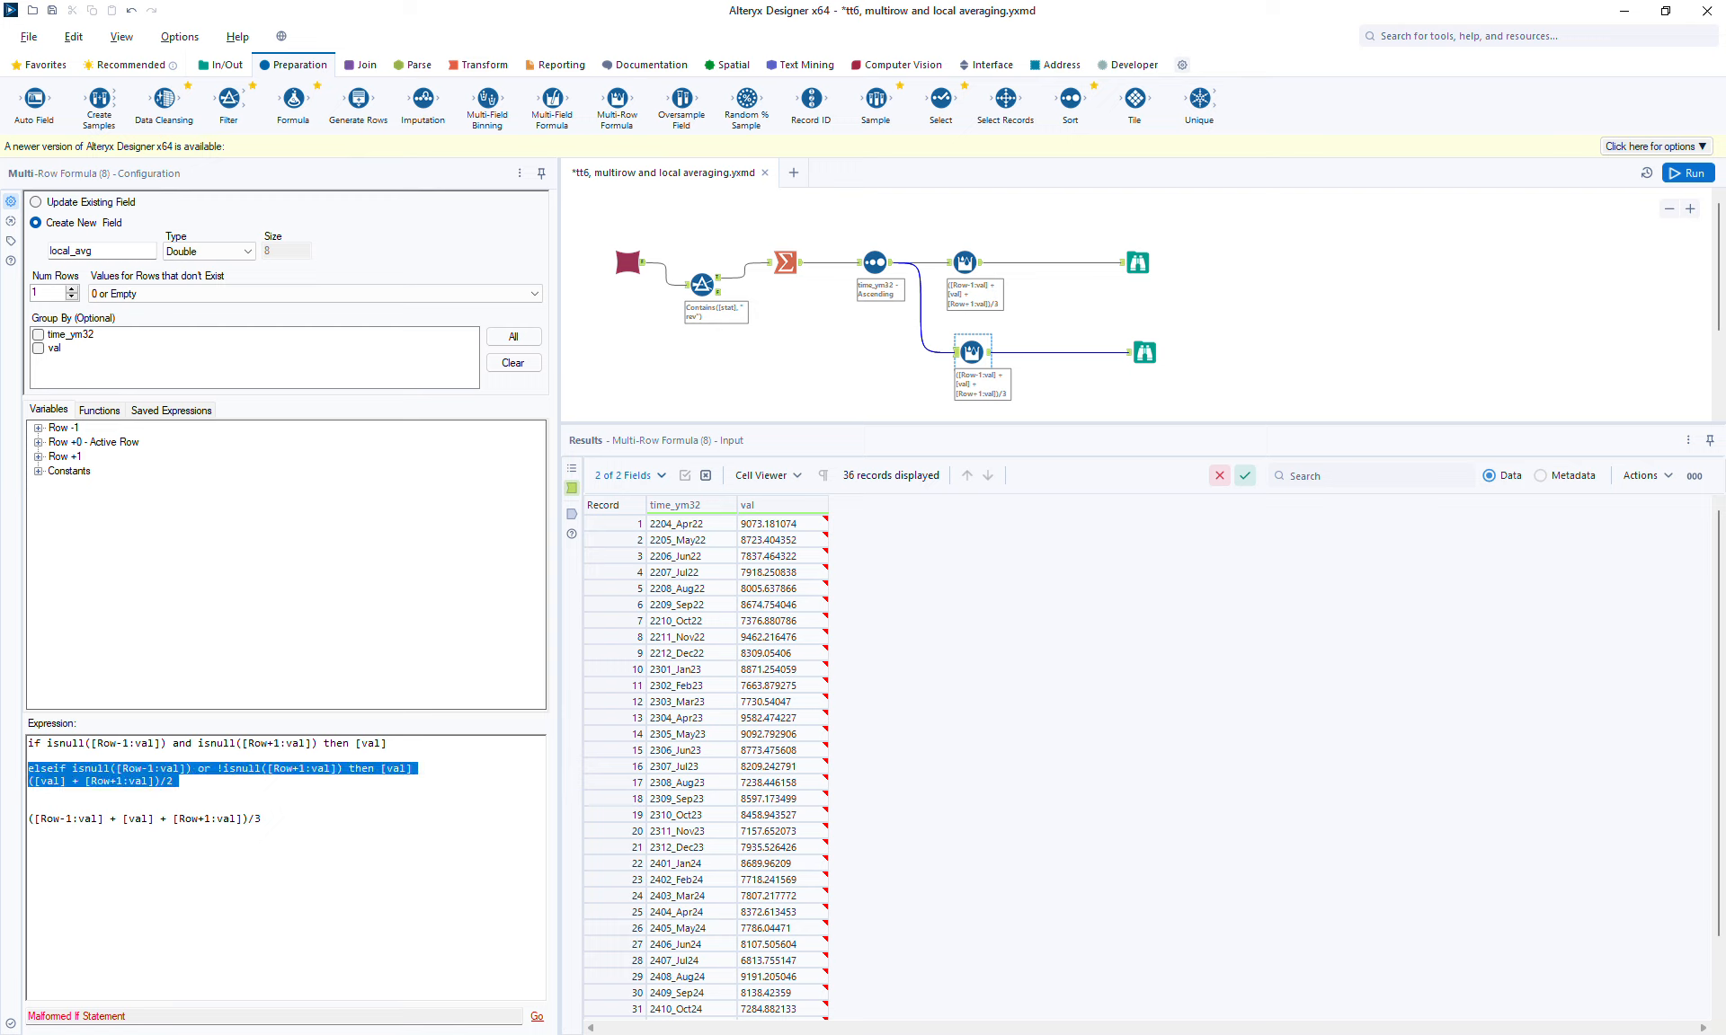
key("Down")
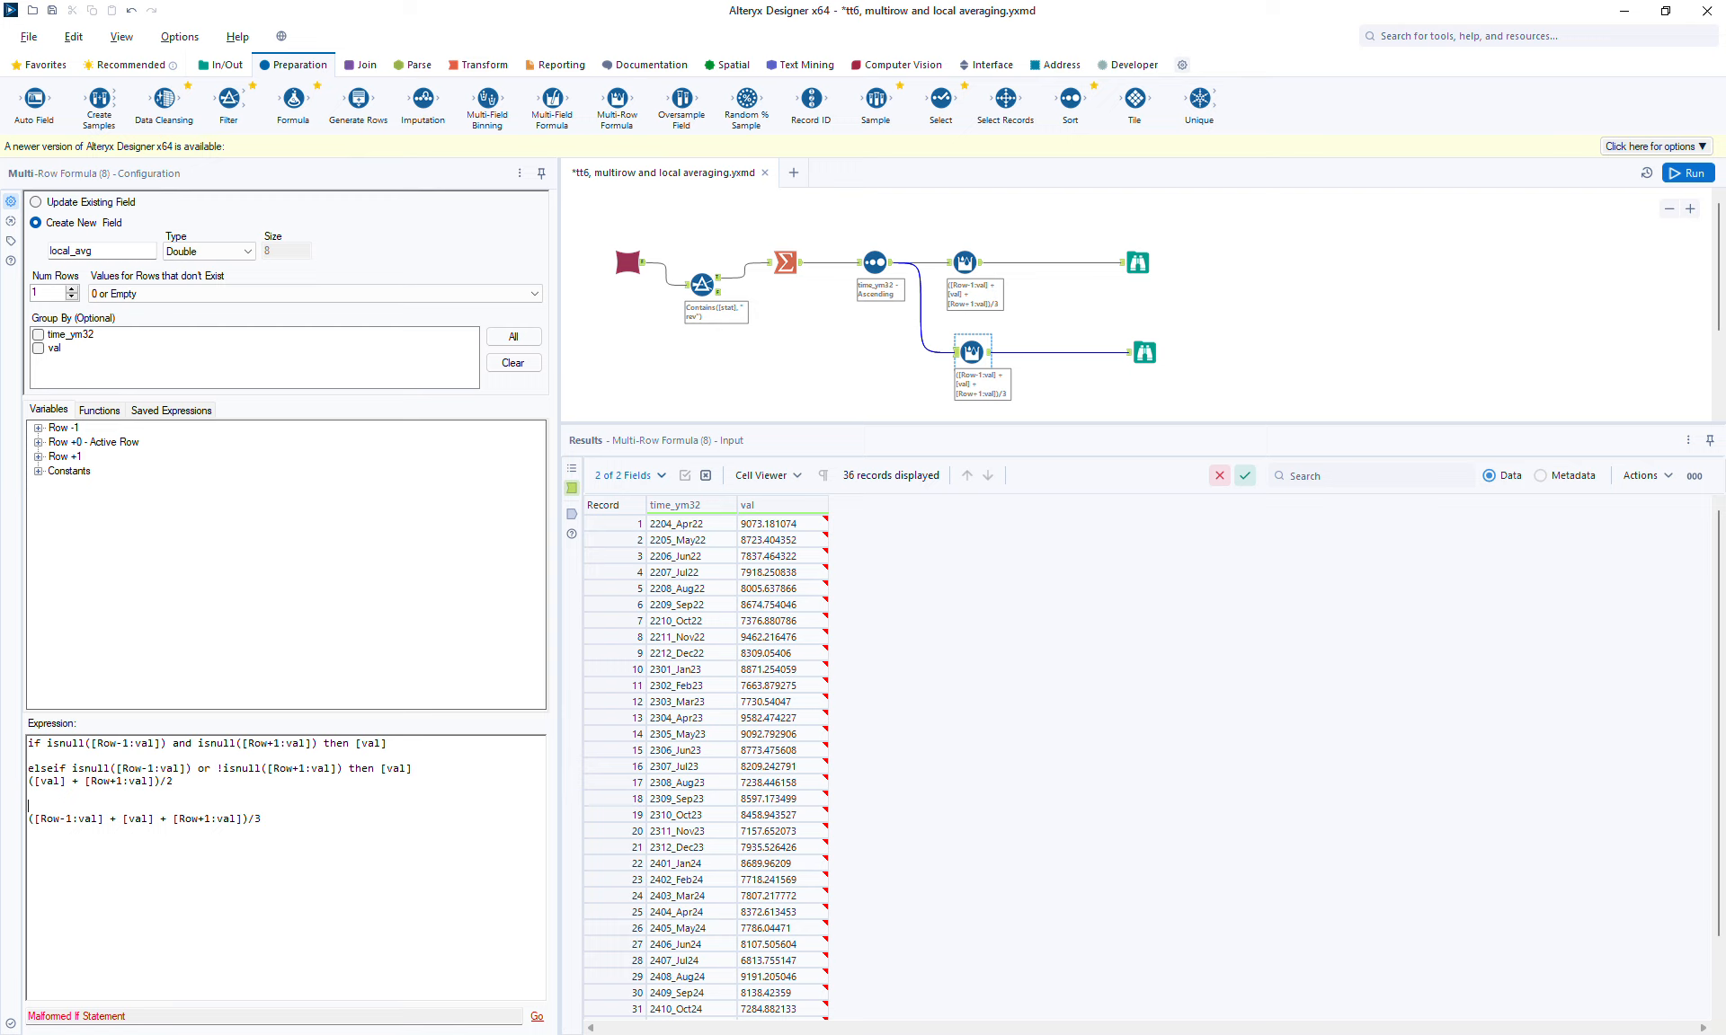
key("ctrl+v")
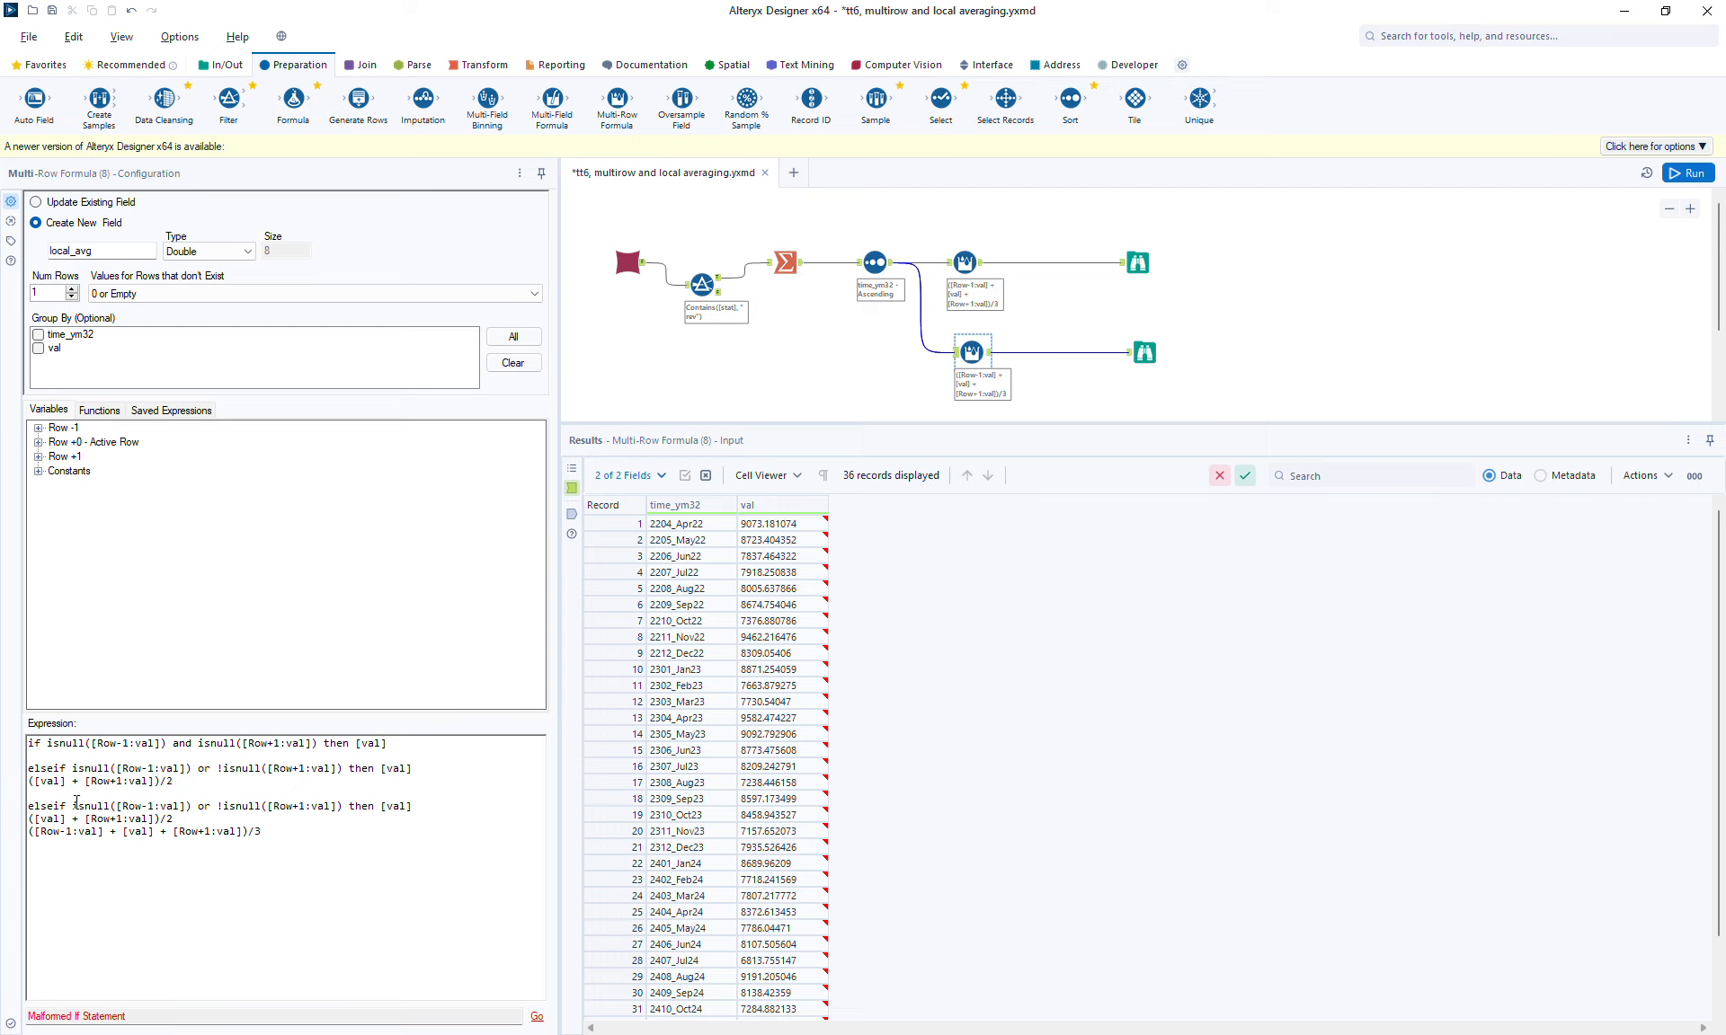
type("!")
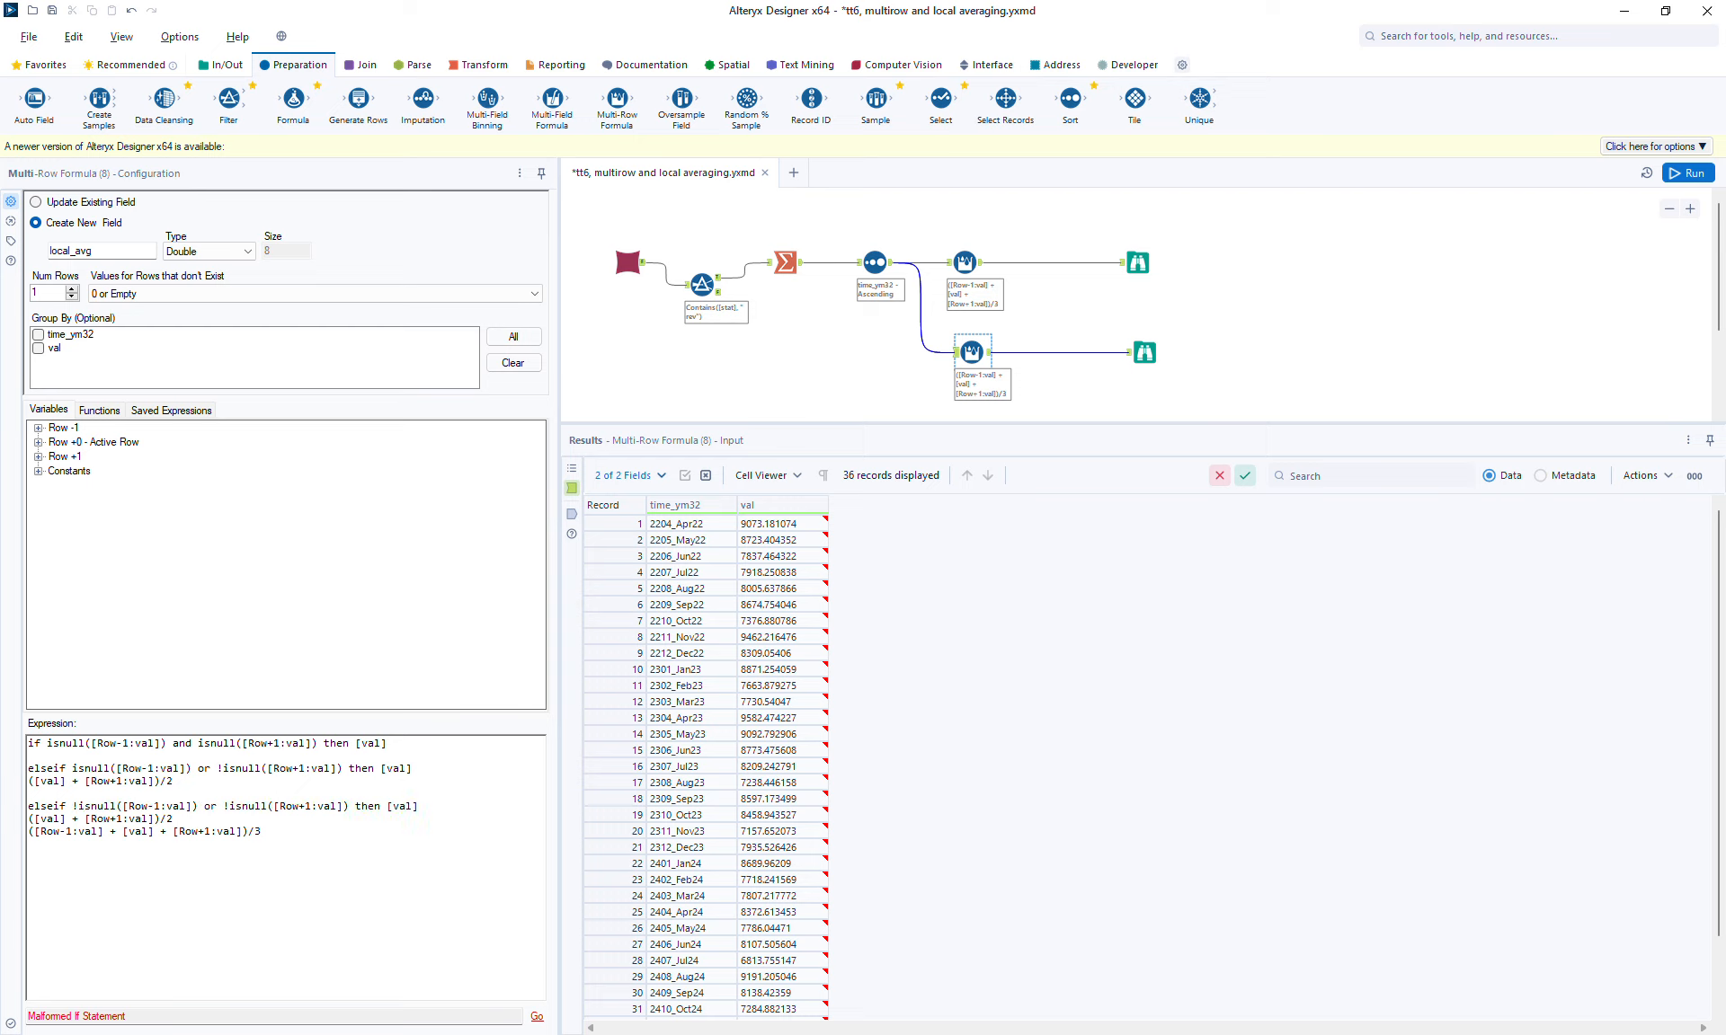
left_click(228, 805)
key("BackSpace")
key("Return")
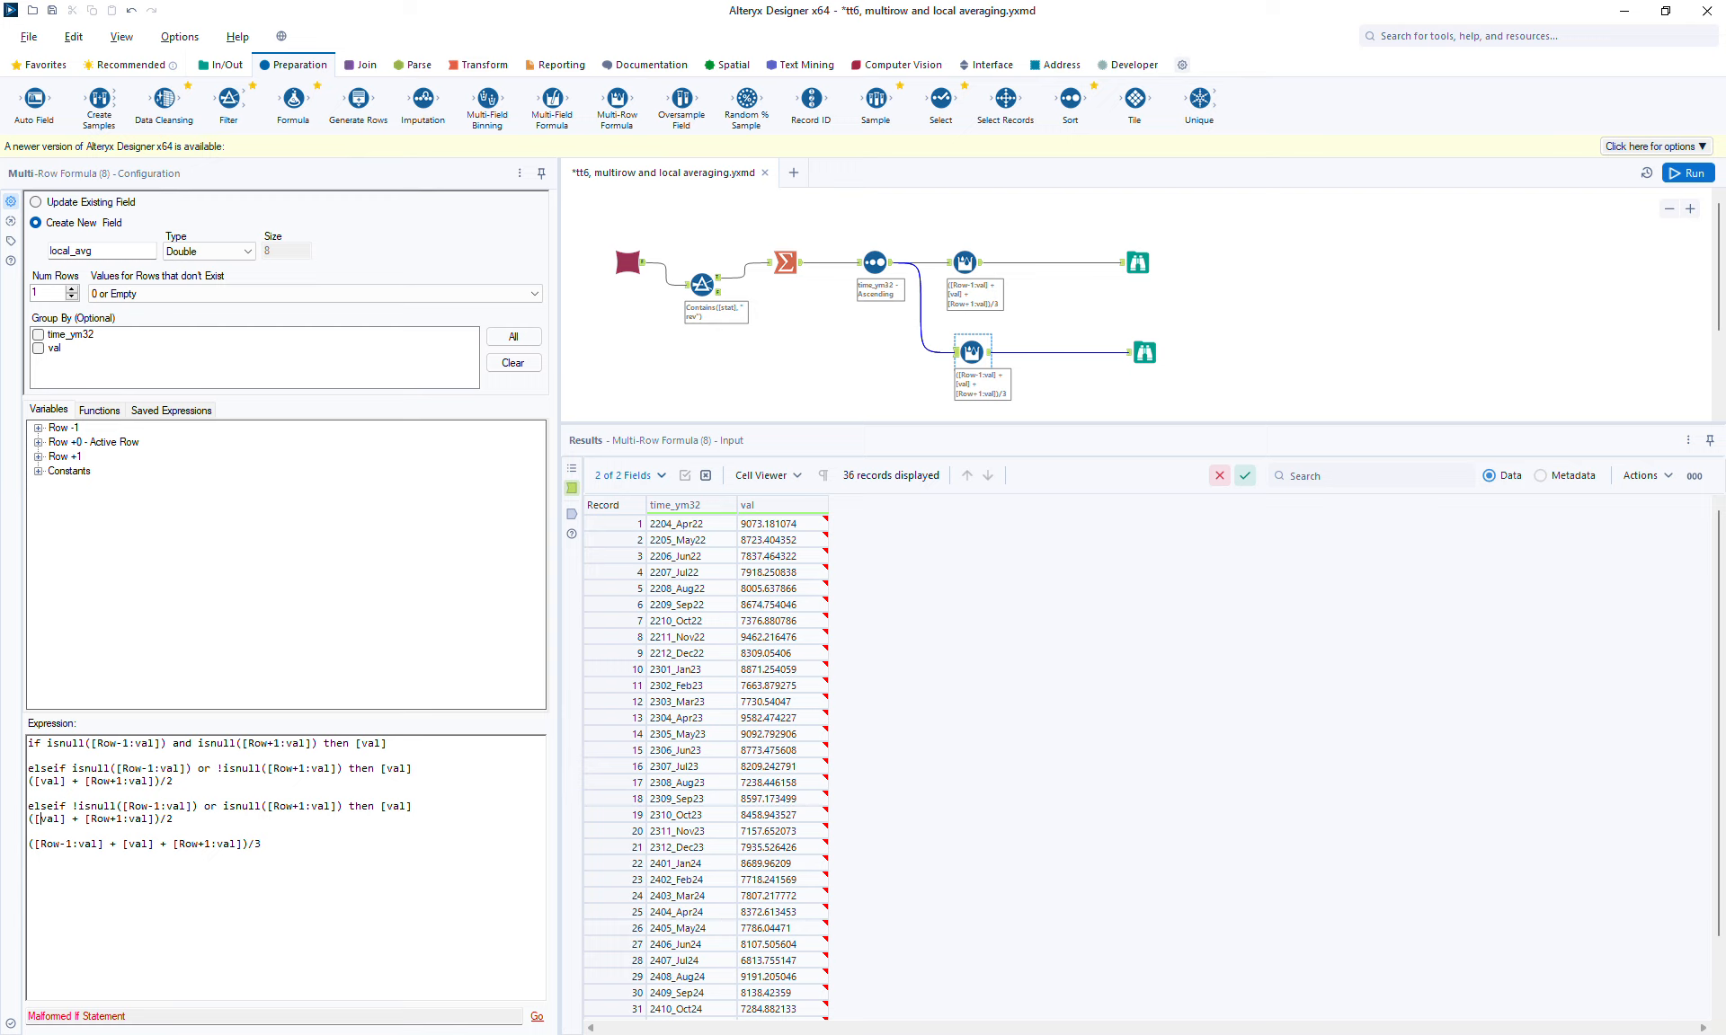
left_click(115, 819)
key("BackSpace")
type("-")
key("Return")
Step: Turn the three-record average line into an else branch and close the statement with endif
type("es")
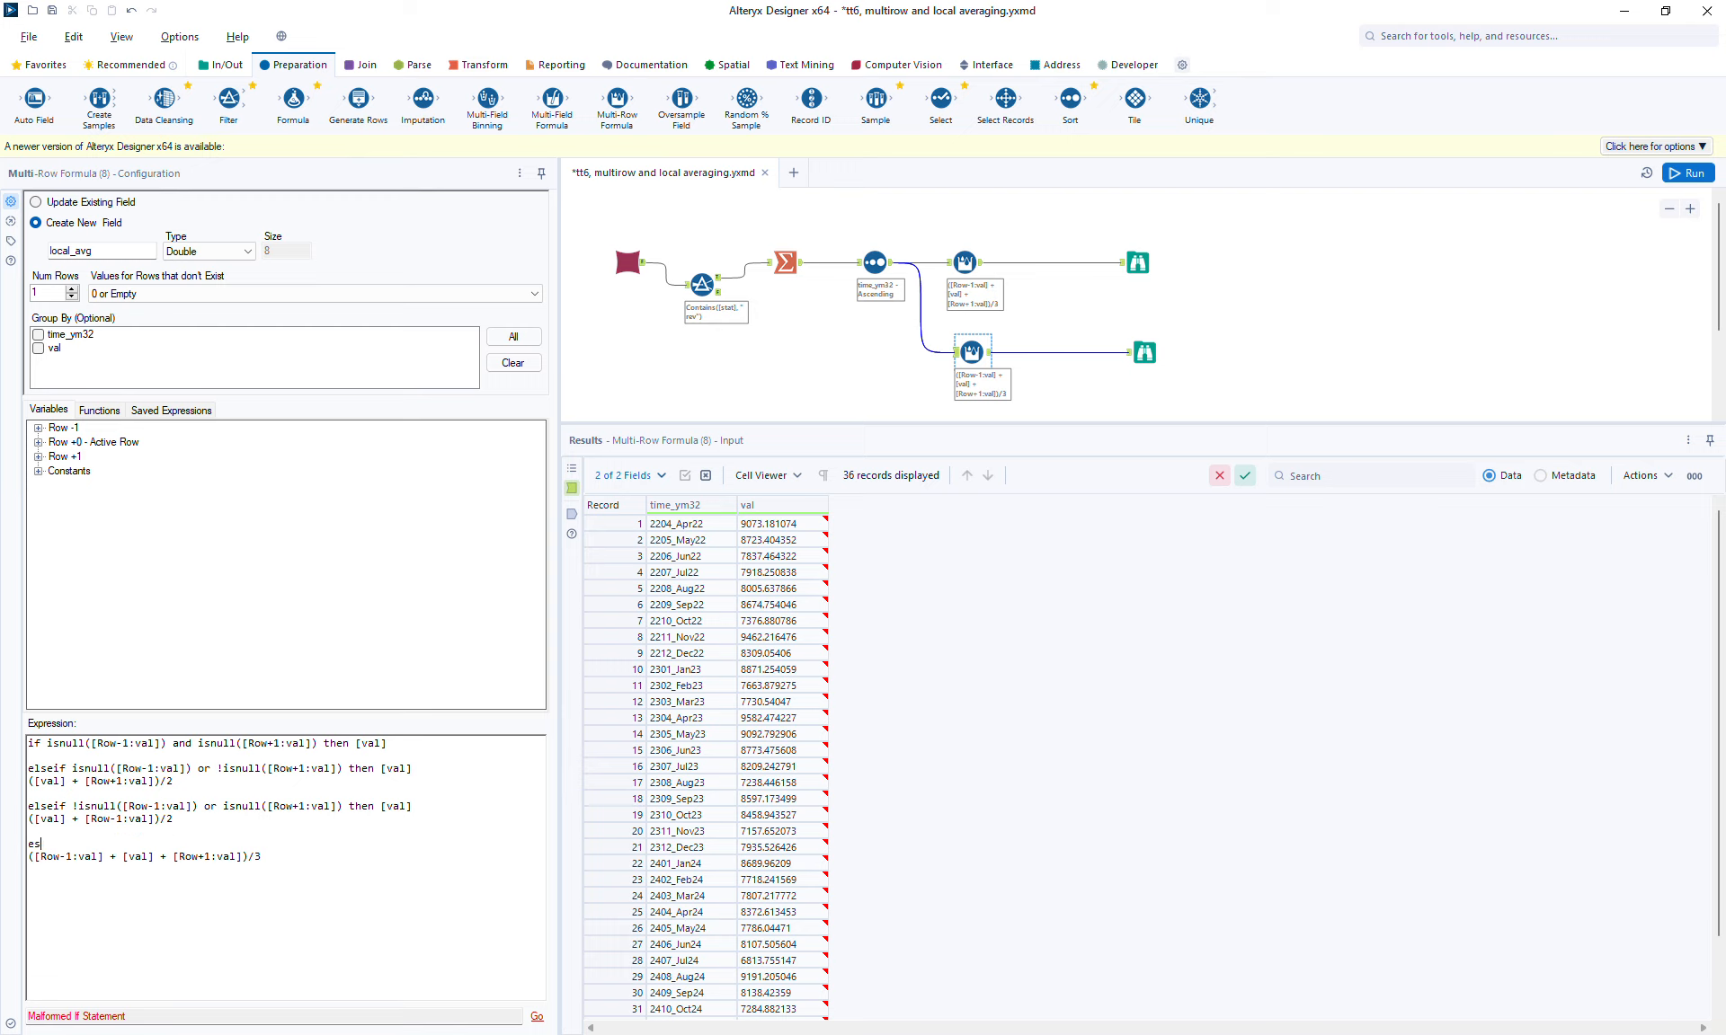
type("lse")
key("BackSpace")
key("BackSpace")
key("BackSpace")
key("BackSpace")
type("le")
key("BackSpace")
type("se")
key("Delete")
left_click(356, 846)
type("endif")
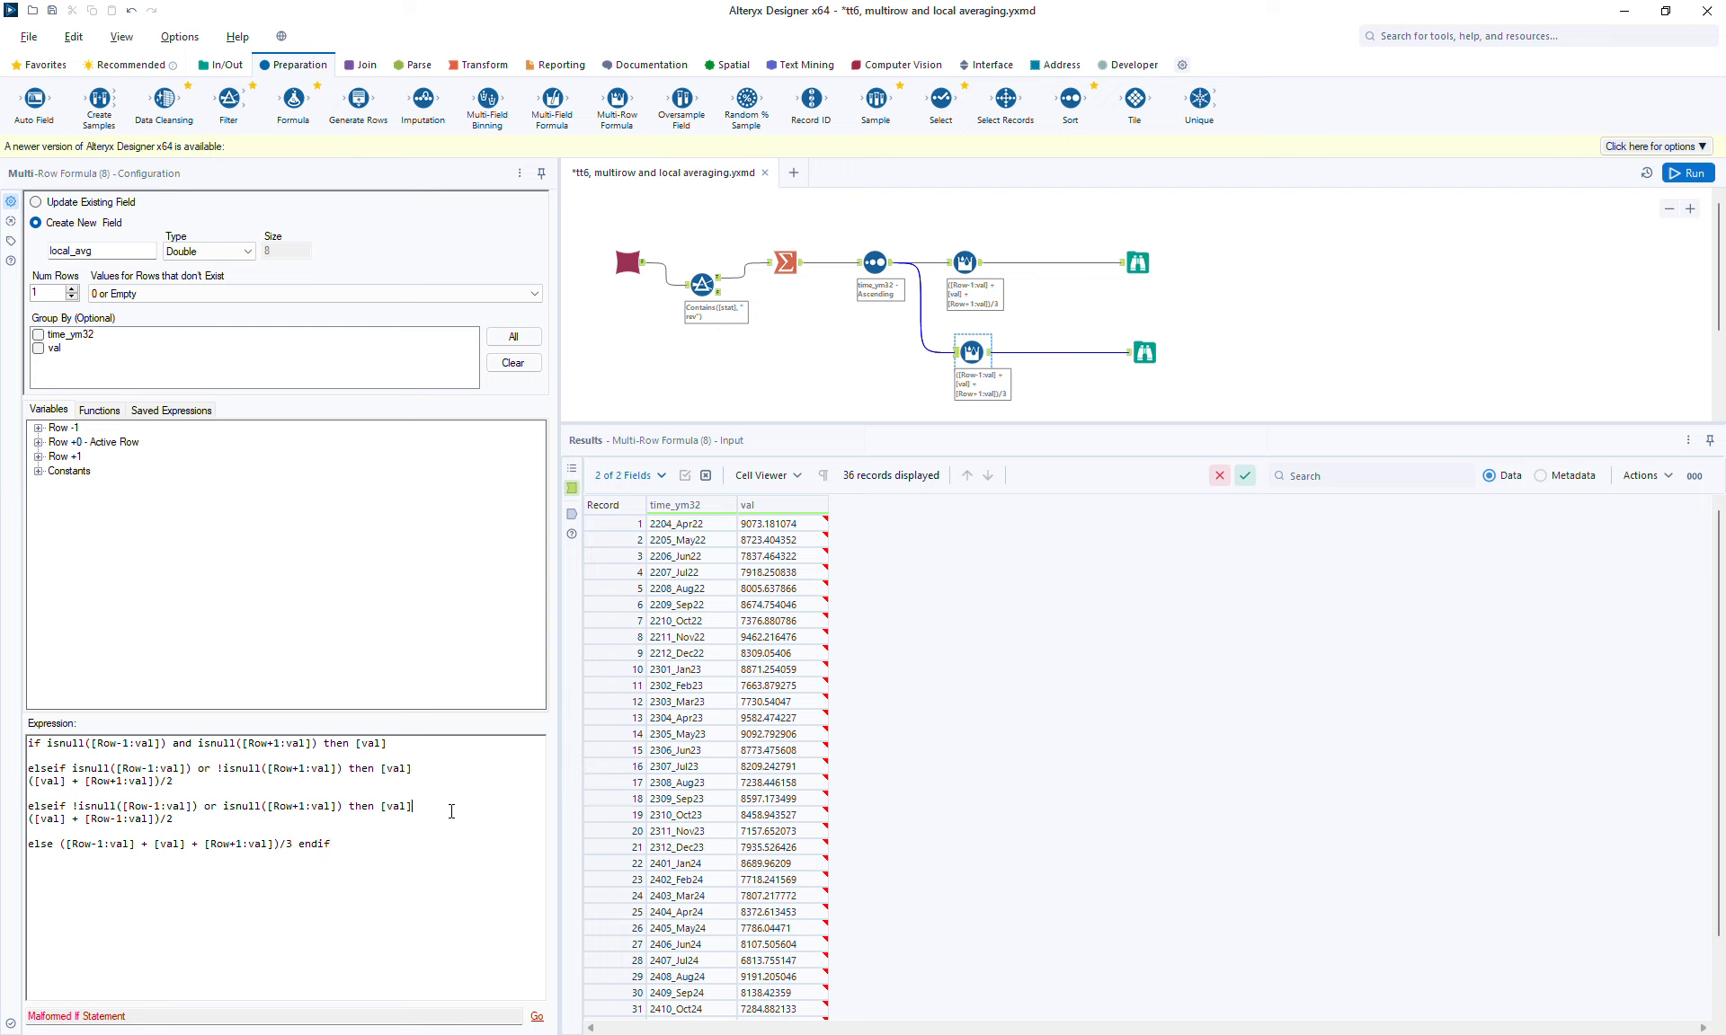
Step: Remove the leftover [val] after then in both elseif lines
key("BackSpace")
key("BackSpace")
key("BackSpace")
key("BackSpace")
key("BackSpace")
left_click(470, 771)
key("BackSpace")
key("BackSpace")
key("BackSpace")
key("BackSpace")
key("BackSpace")
key("BackSpace")
Step: Review the expression's branches and run the workflow
left_click_drag(412, 745, 252, 721)
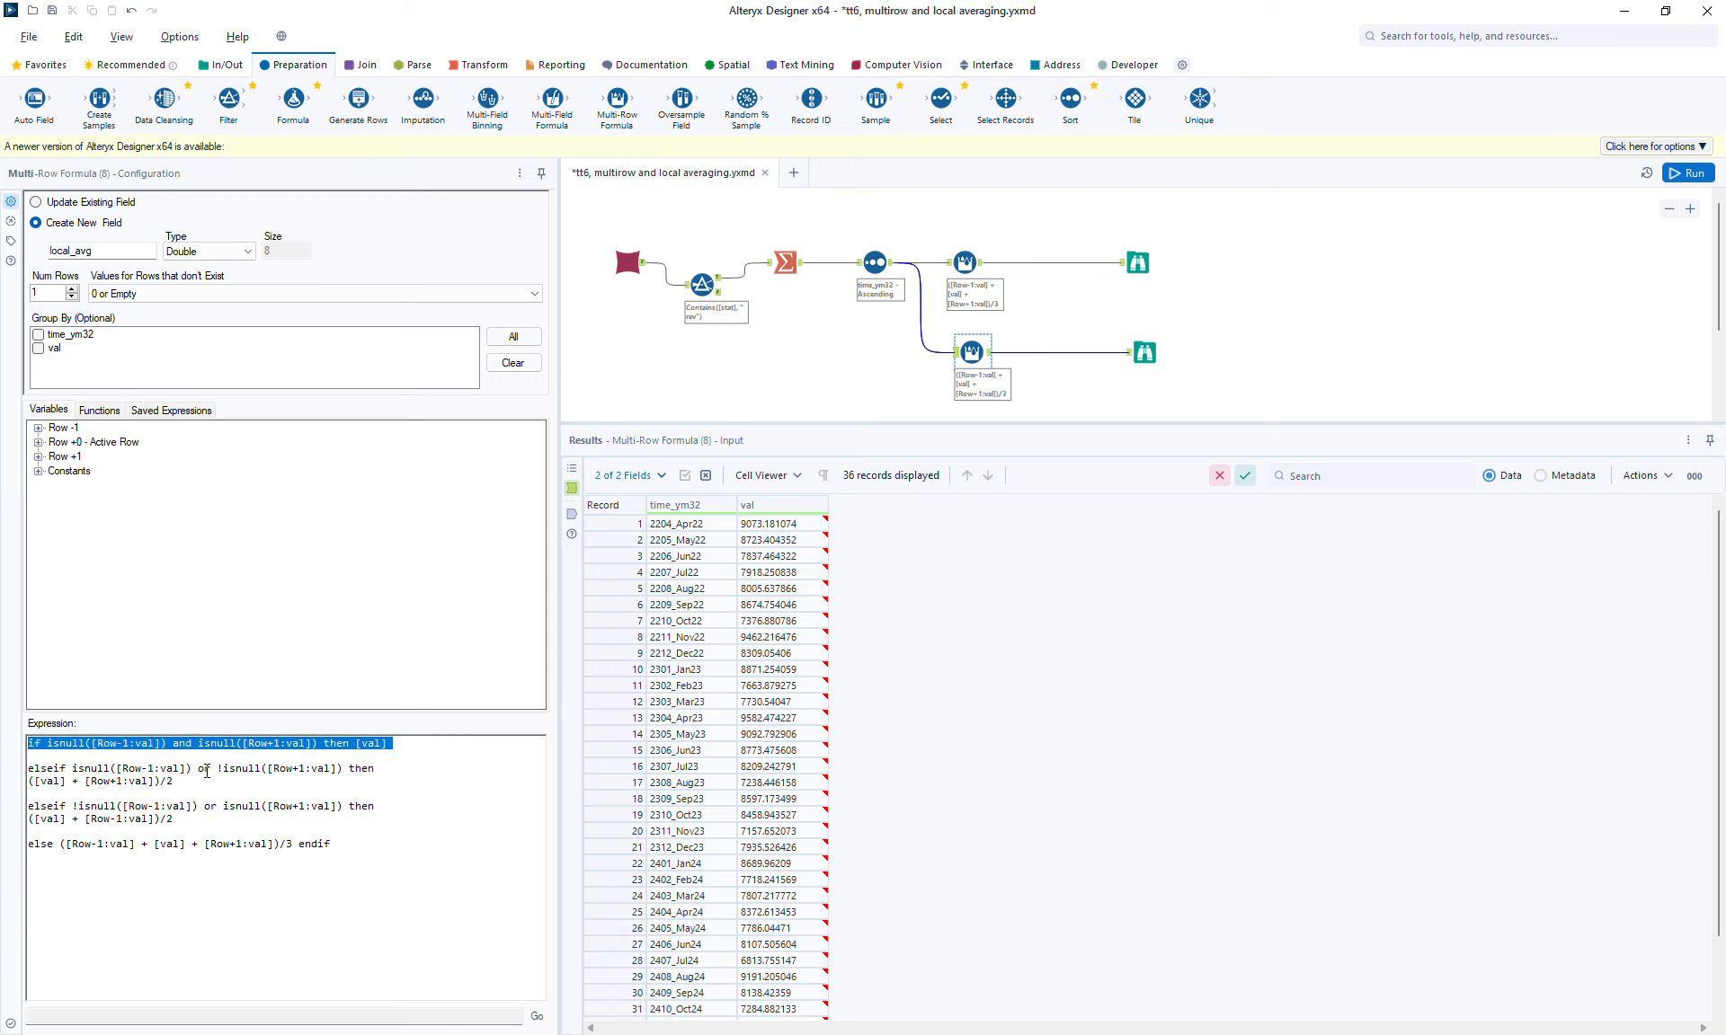
left_click_drag(198, 783, 63, 775)
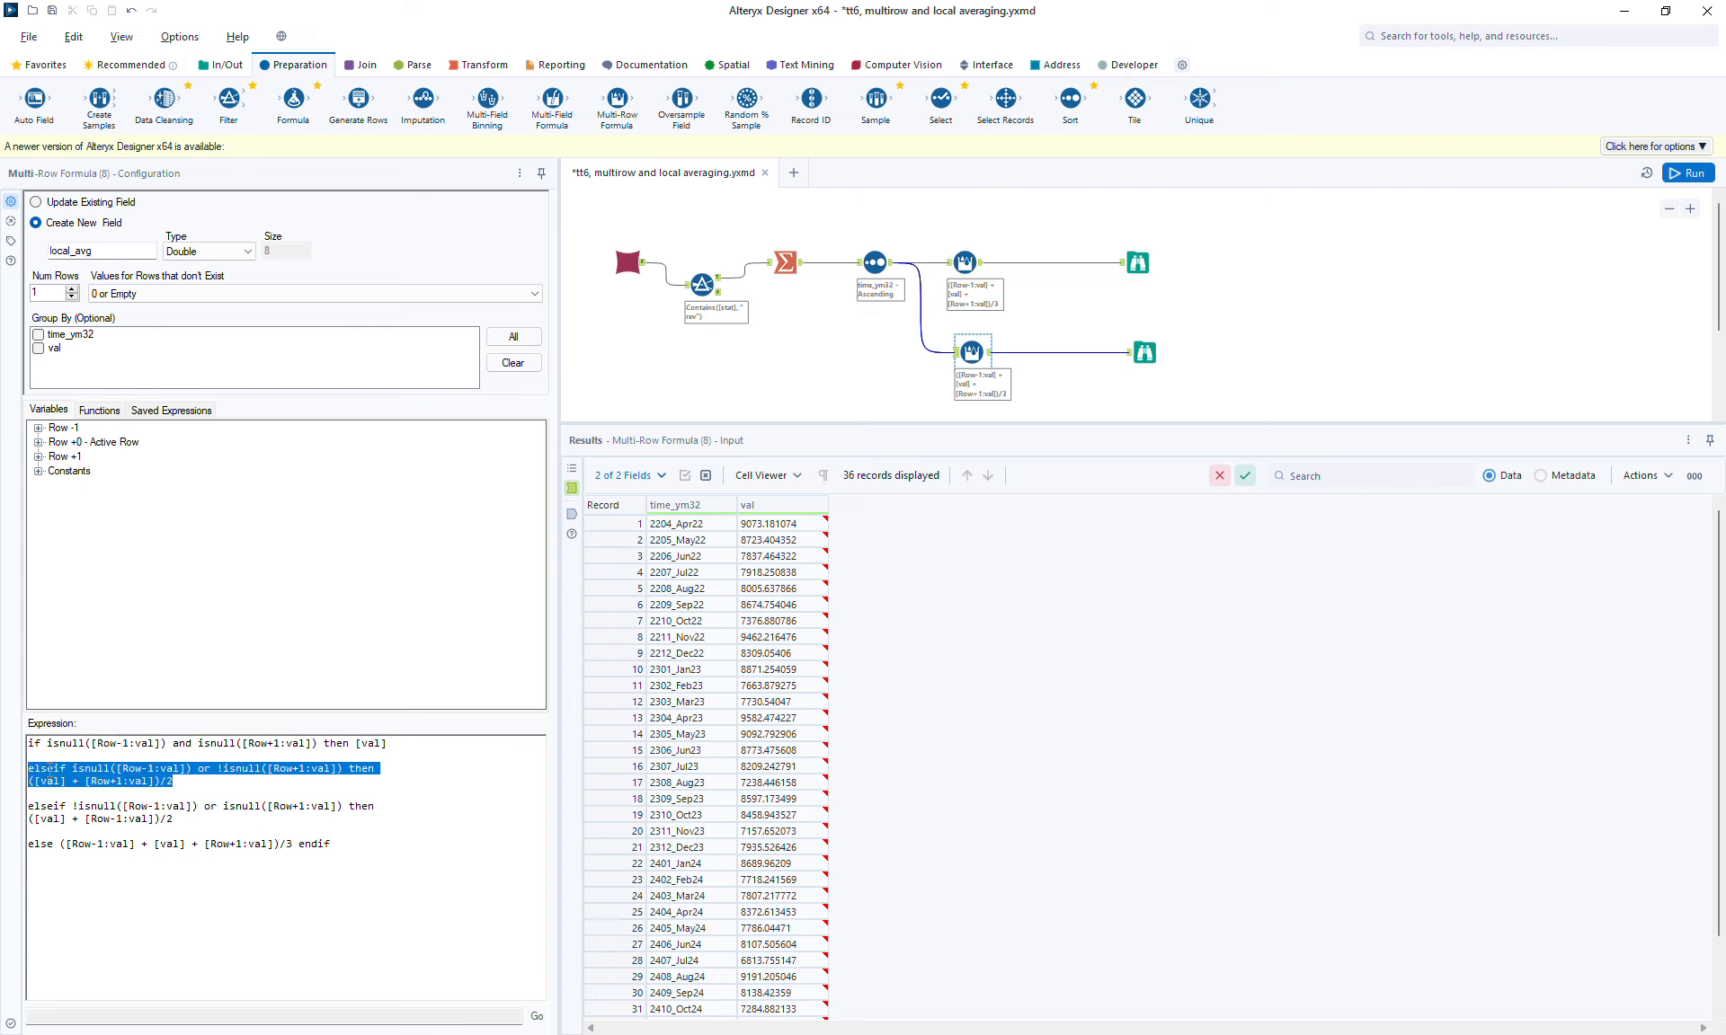
left_click(213, 782)
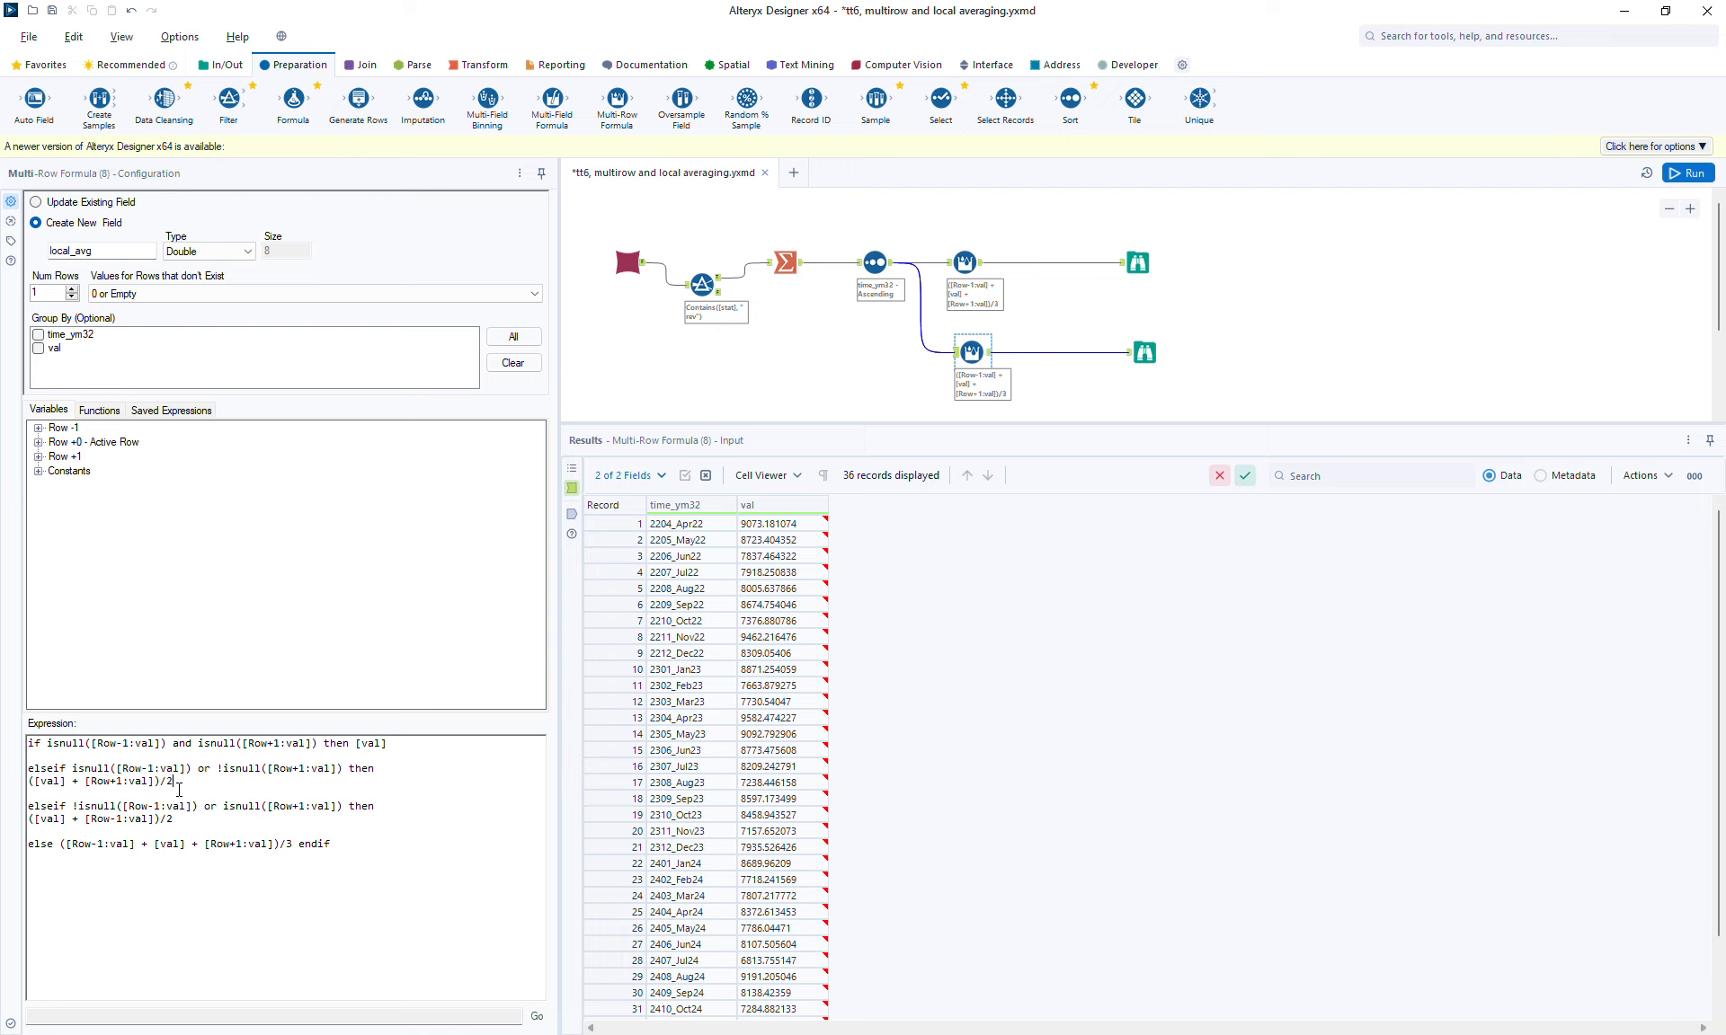
left_click_drag(180, 782, 25, 769)
left_click(143, 773)
left_click(353, 849)
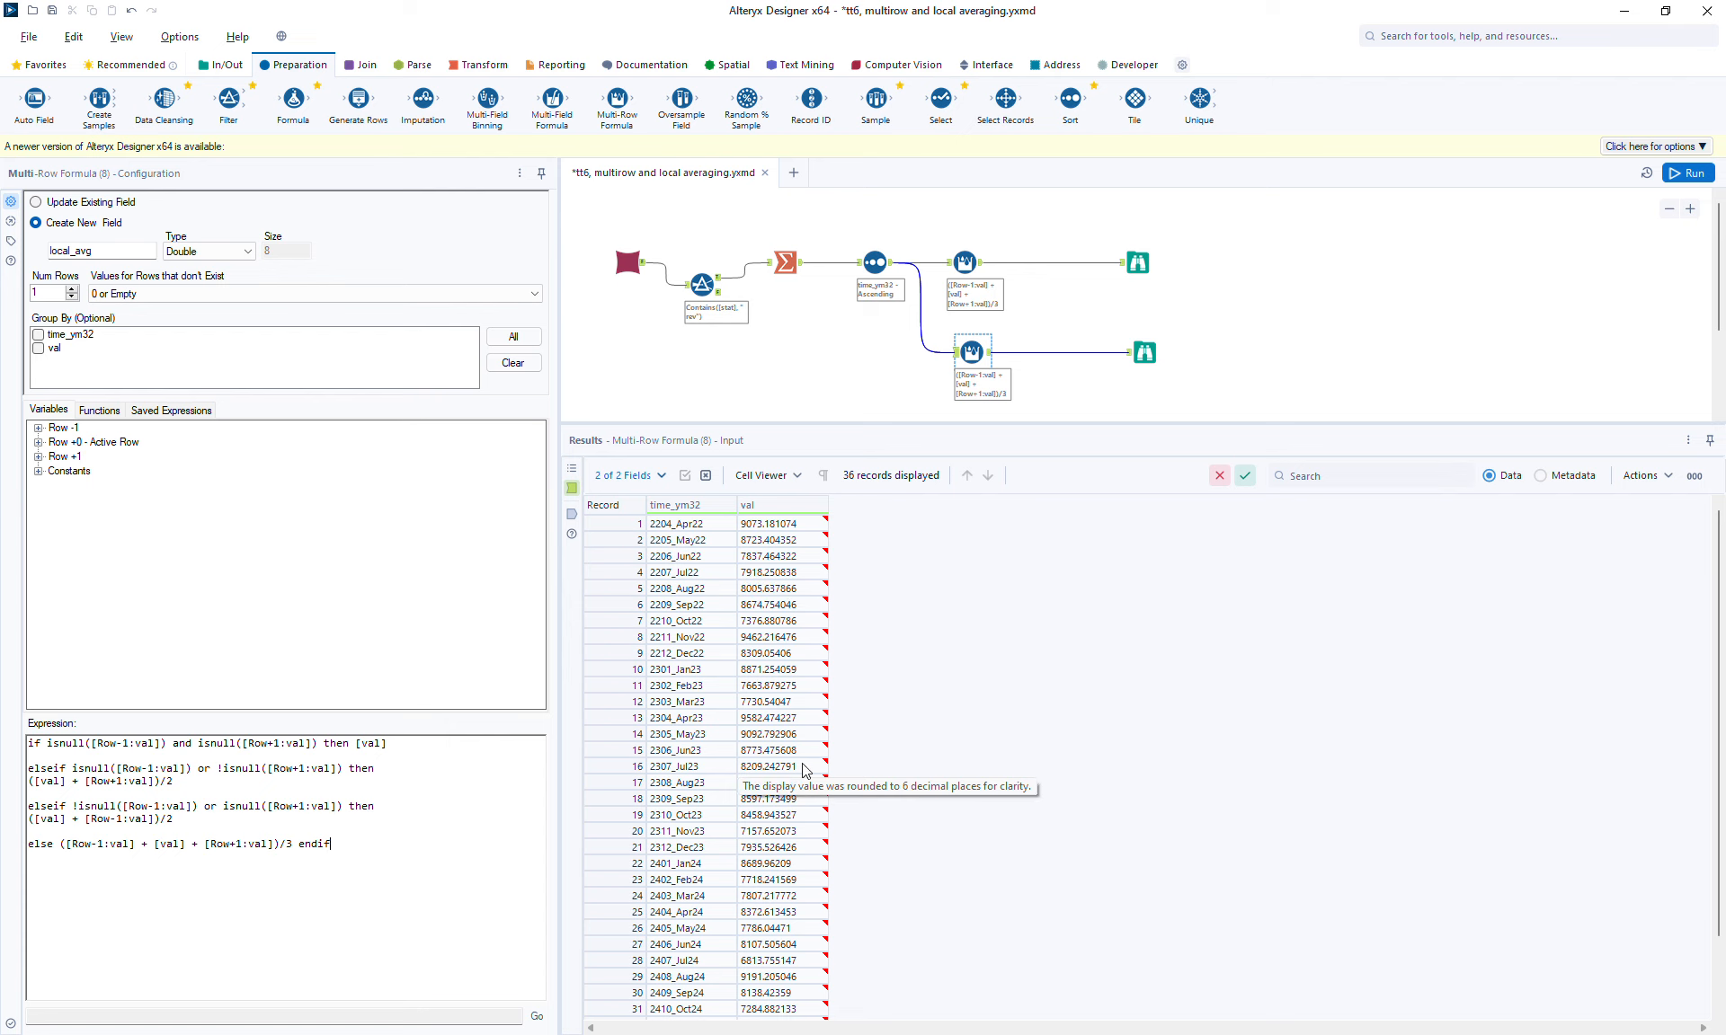
left_click(1679, 177)
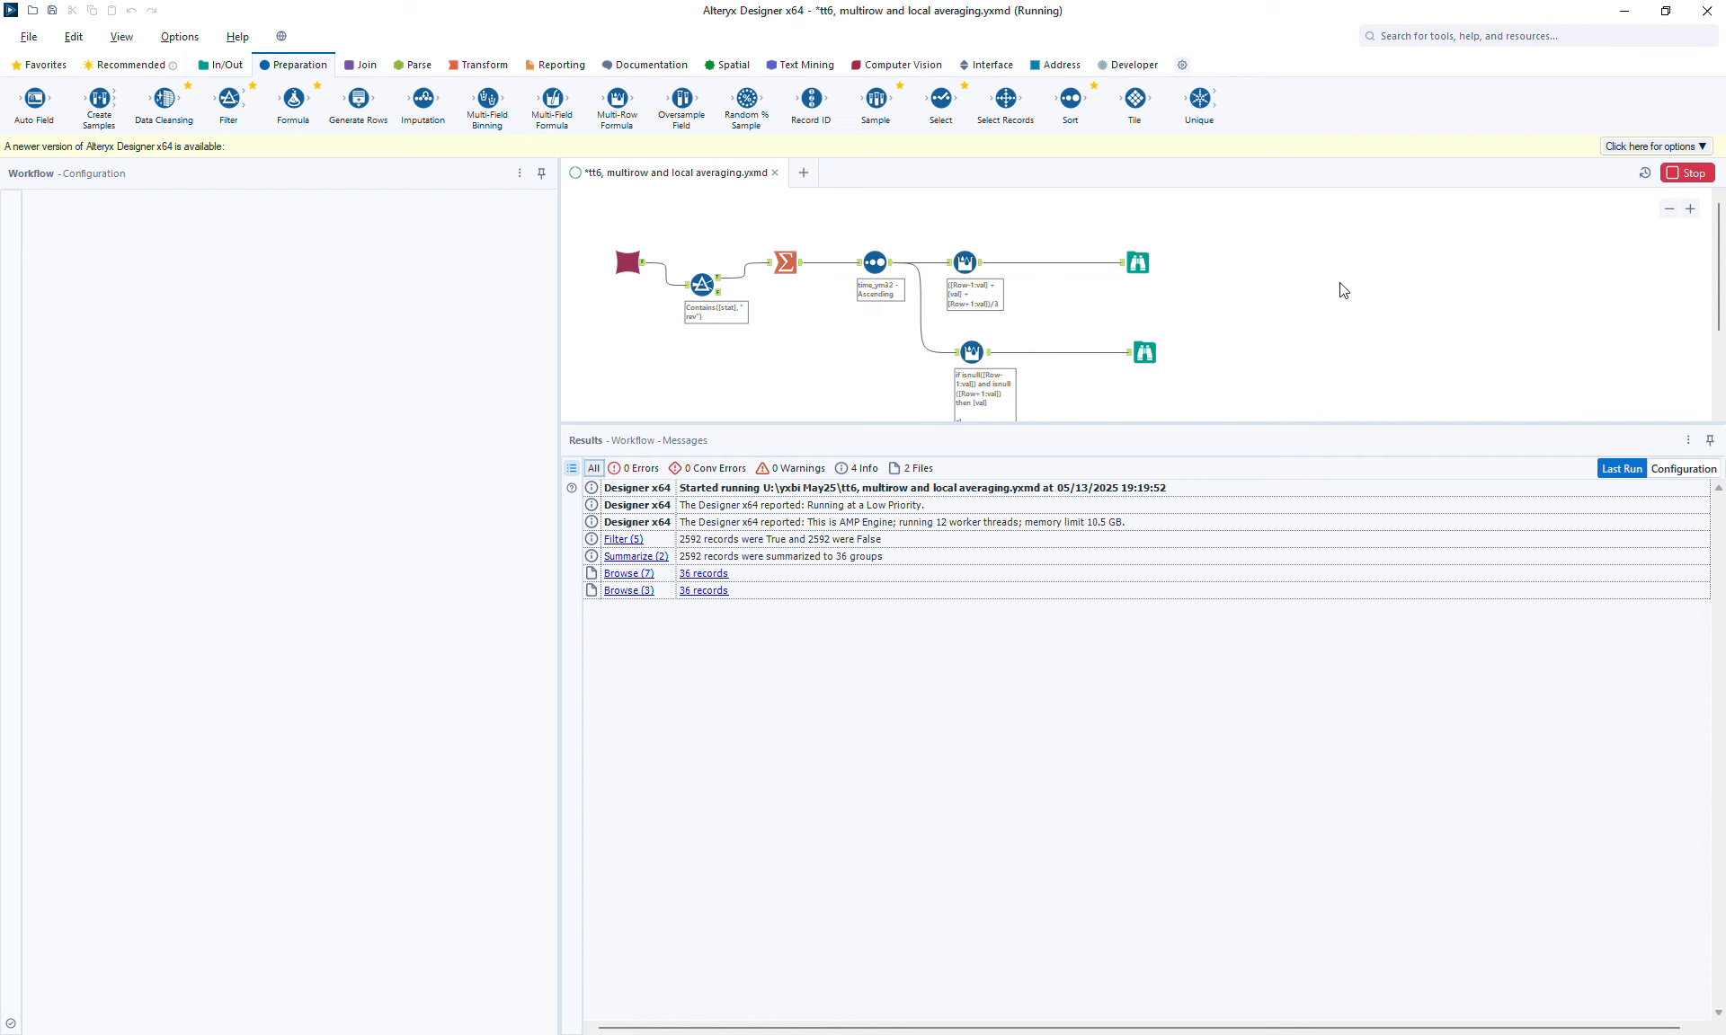
Step: Compare local_avg in both Browse outputs, especially the first records
left_click(1137, 262)
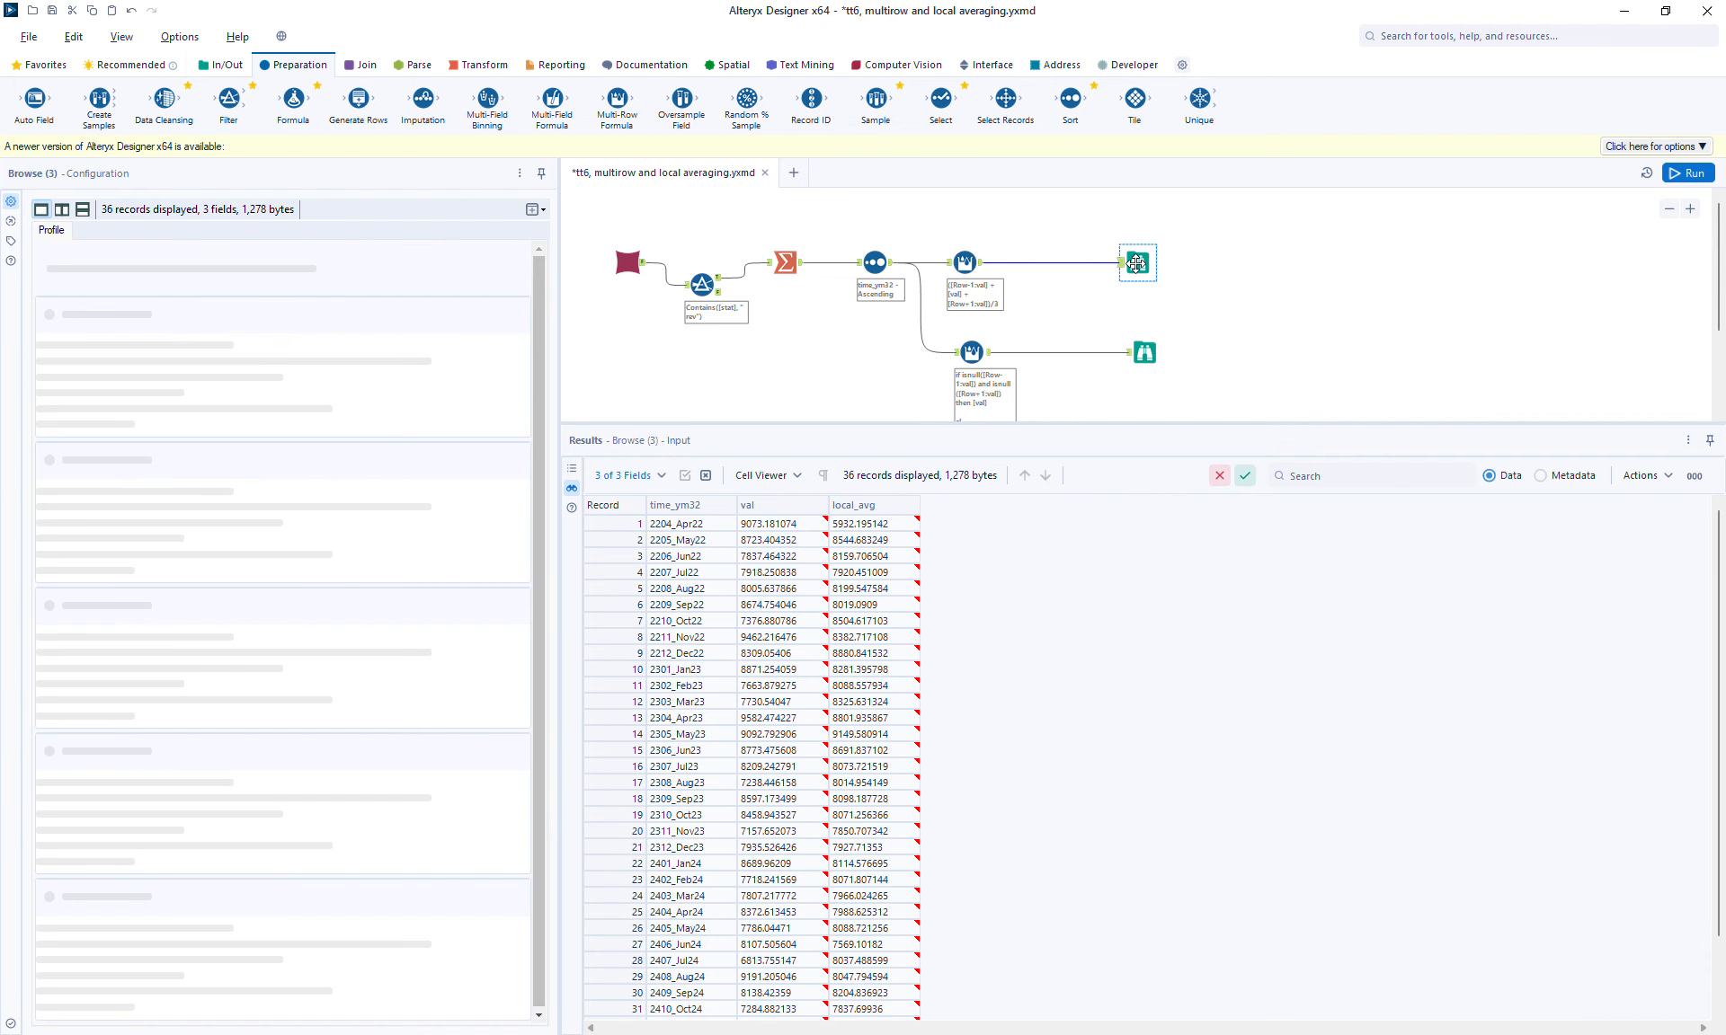
left_click(1146, 356)
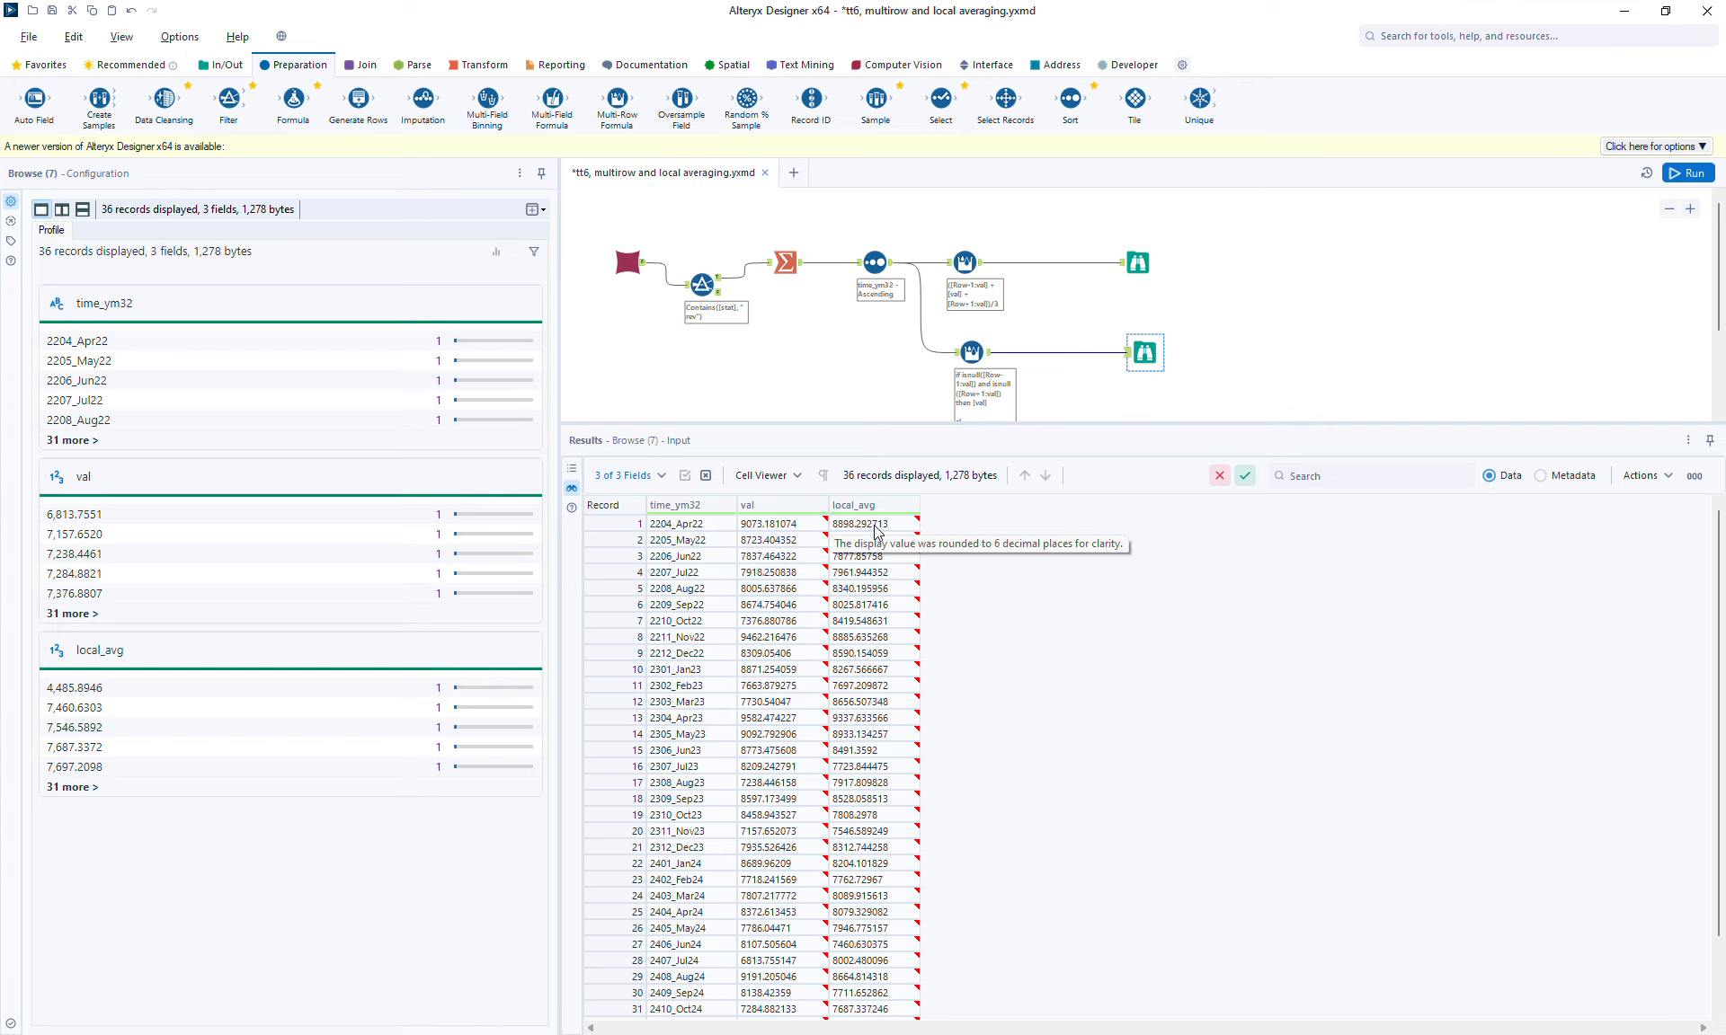
left_click(864, 539)
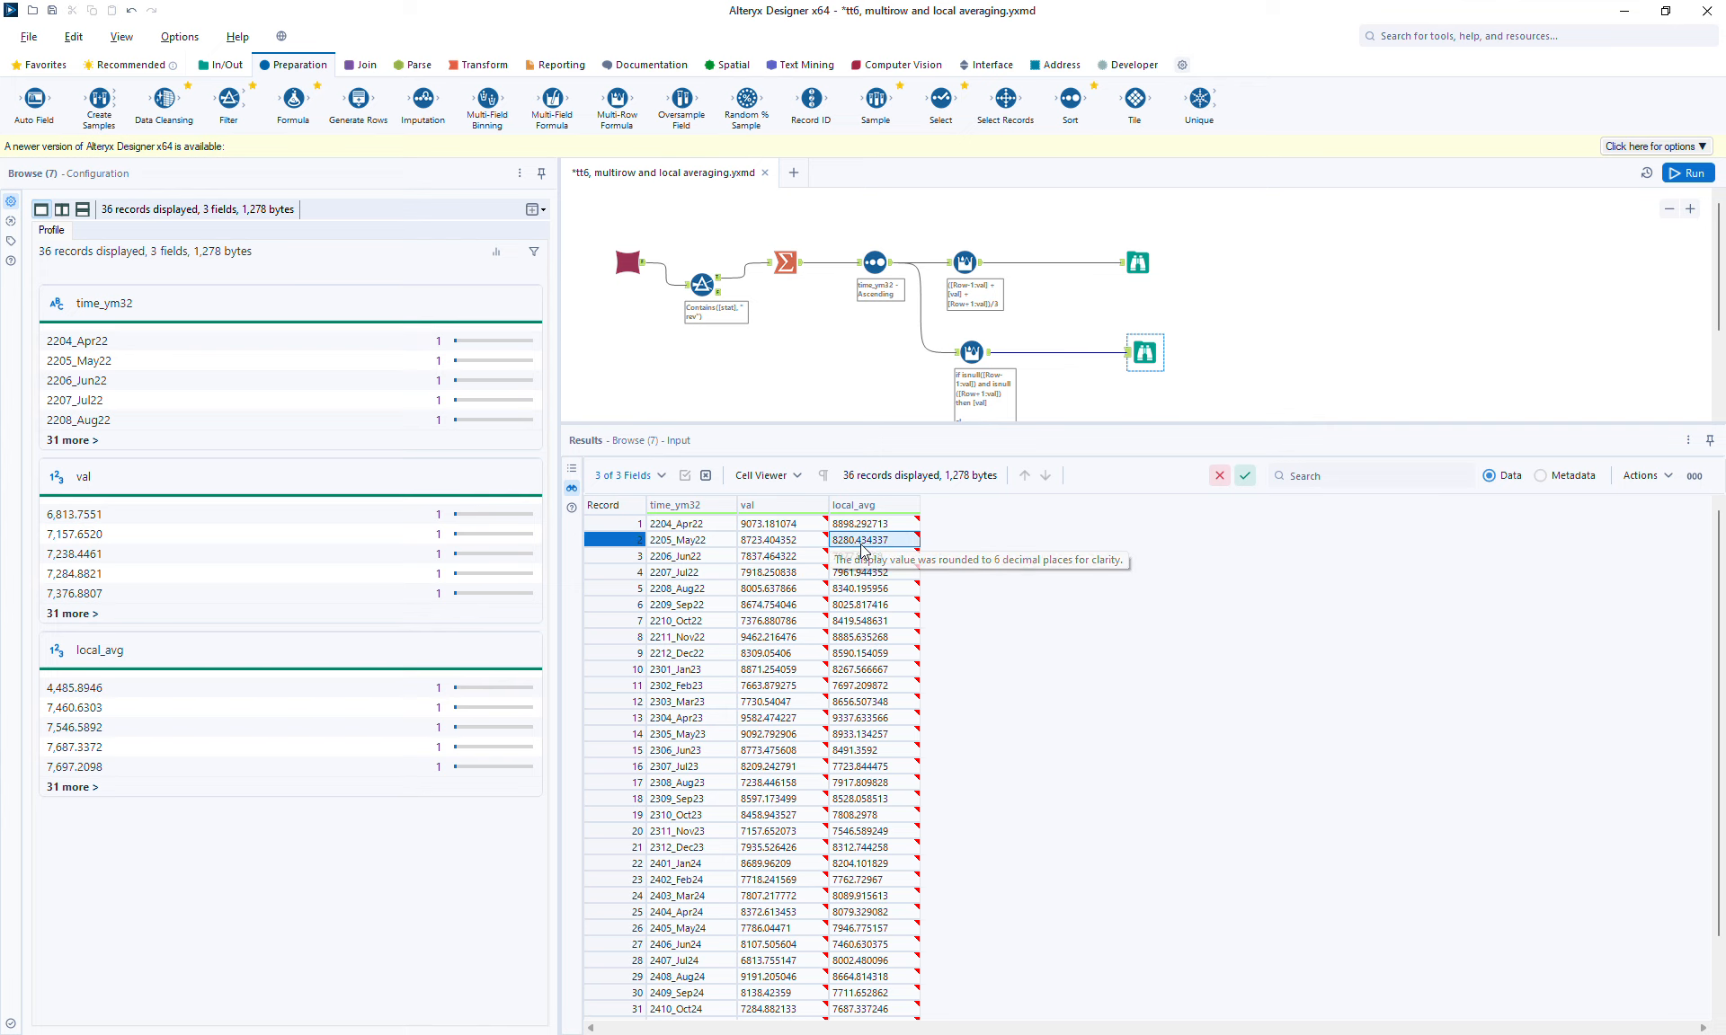
left_click(868, 525)
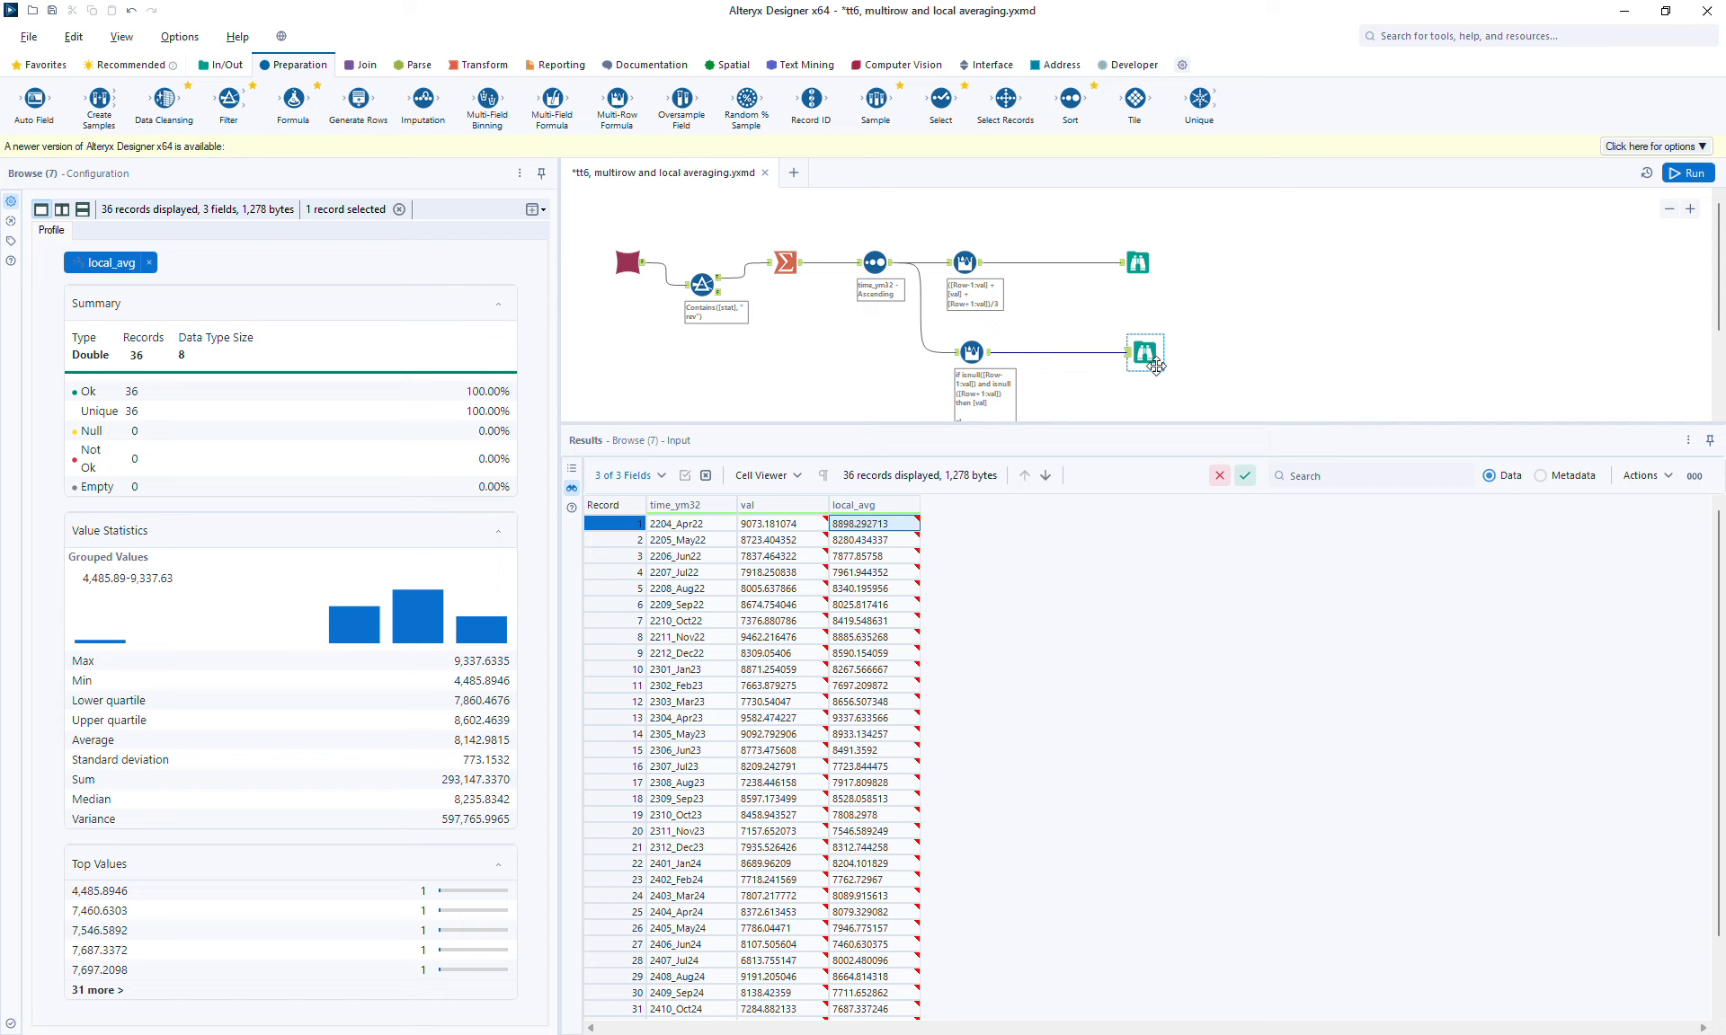
Step: Duplicate the original Multi-Row Formula and Browse tools and connect the copy to the Sort tool's output
left_click(1669, 209)
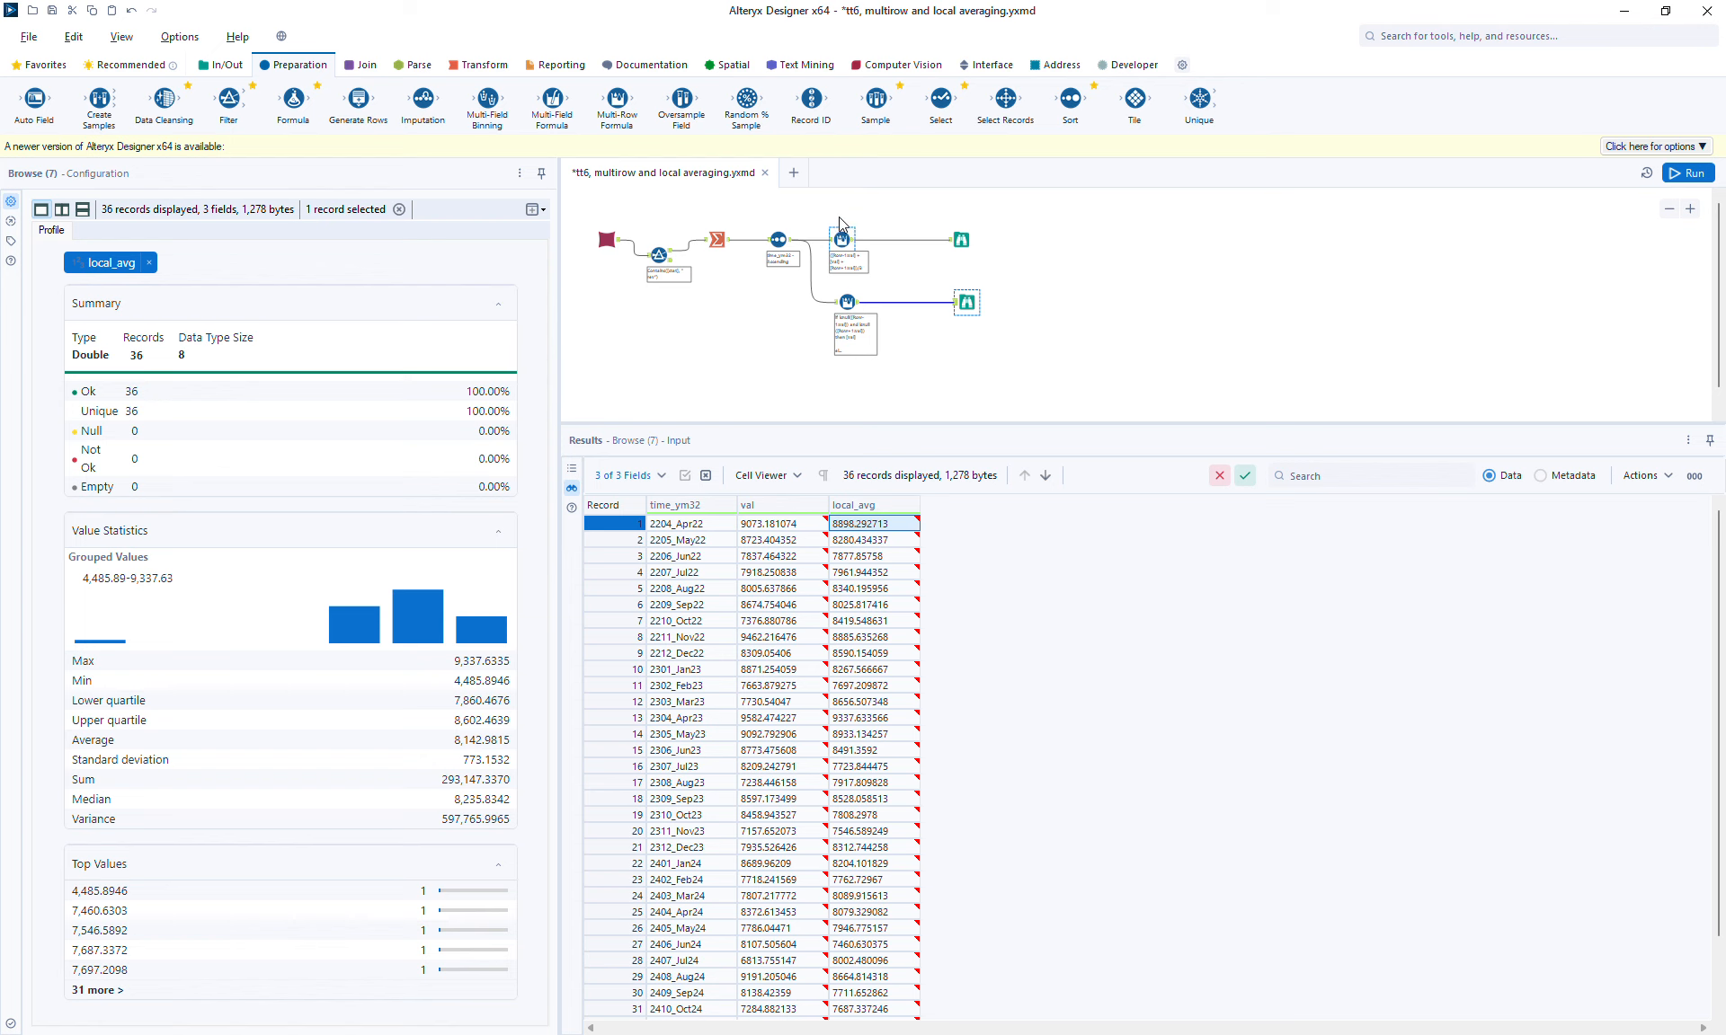
left_click_drag(814, 211, 981, 268)
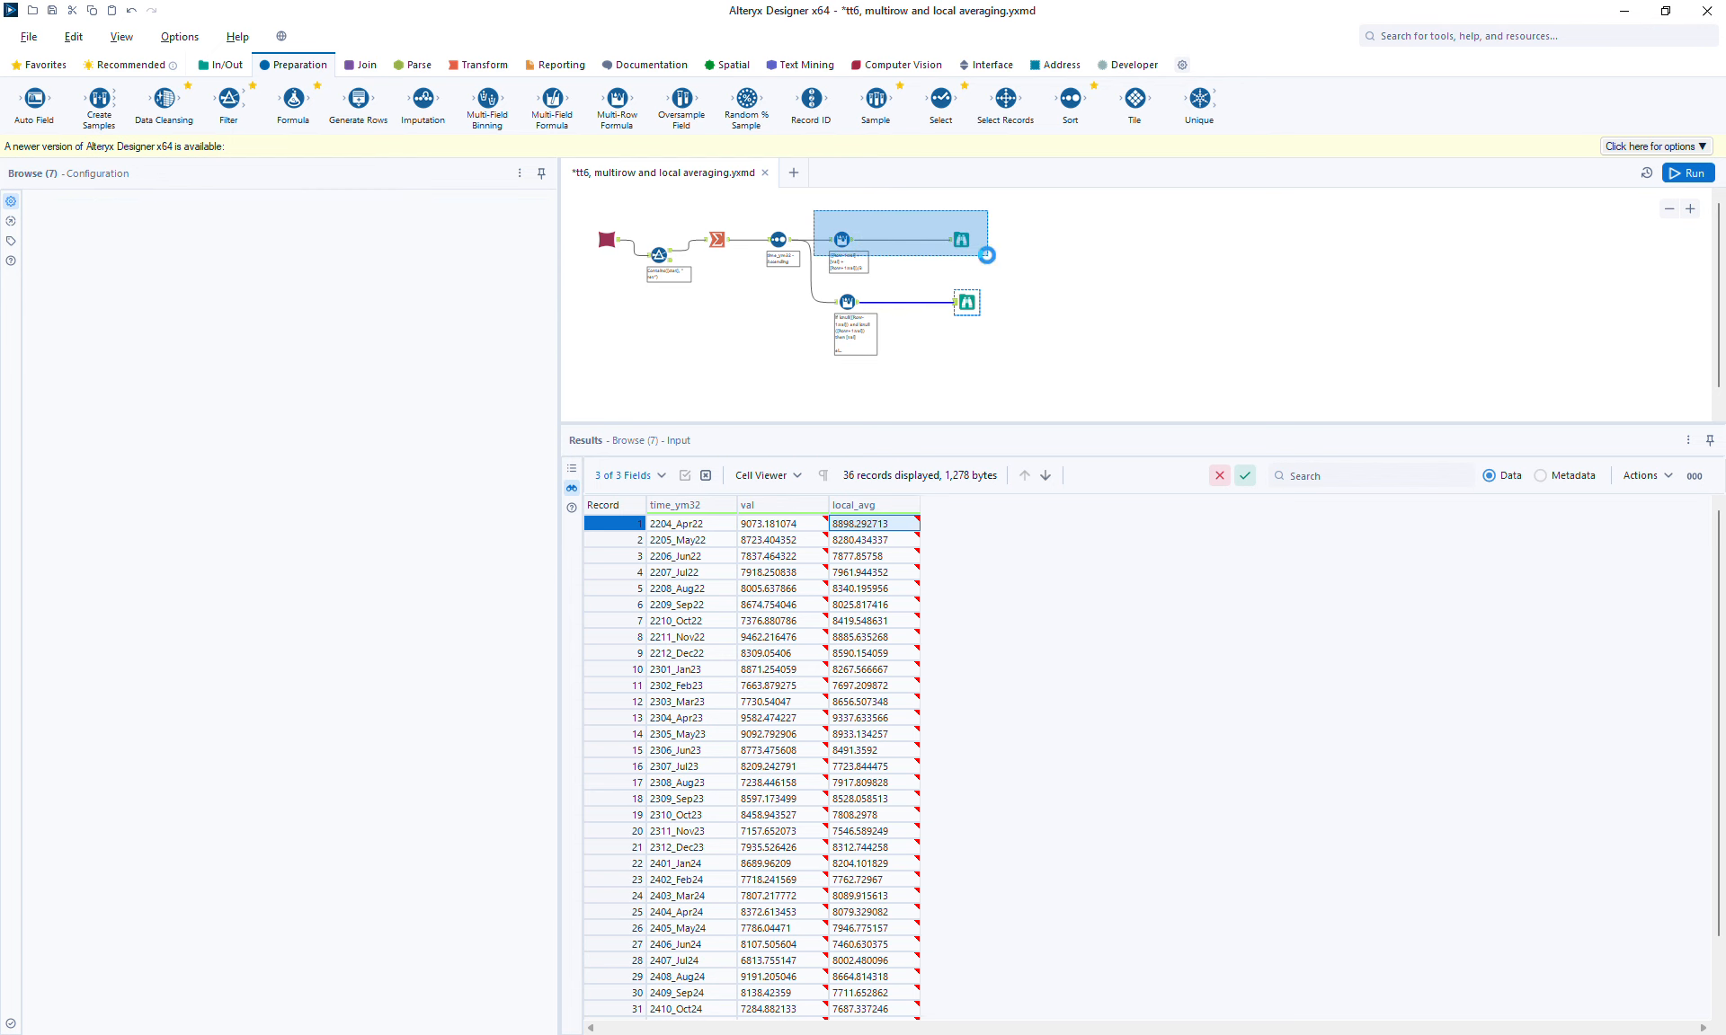
left_click(841, 241)
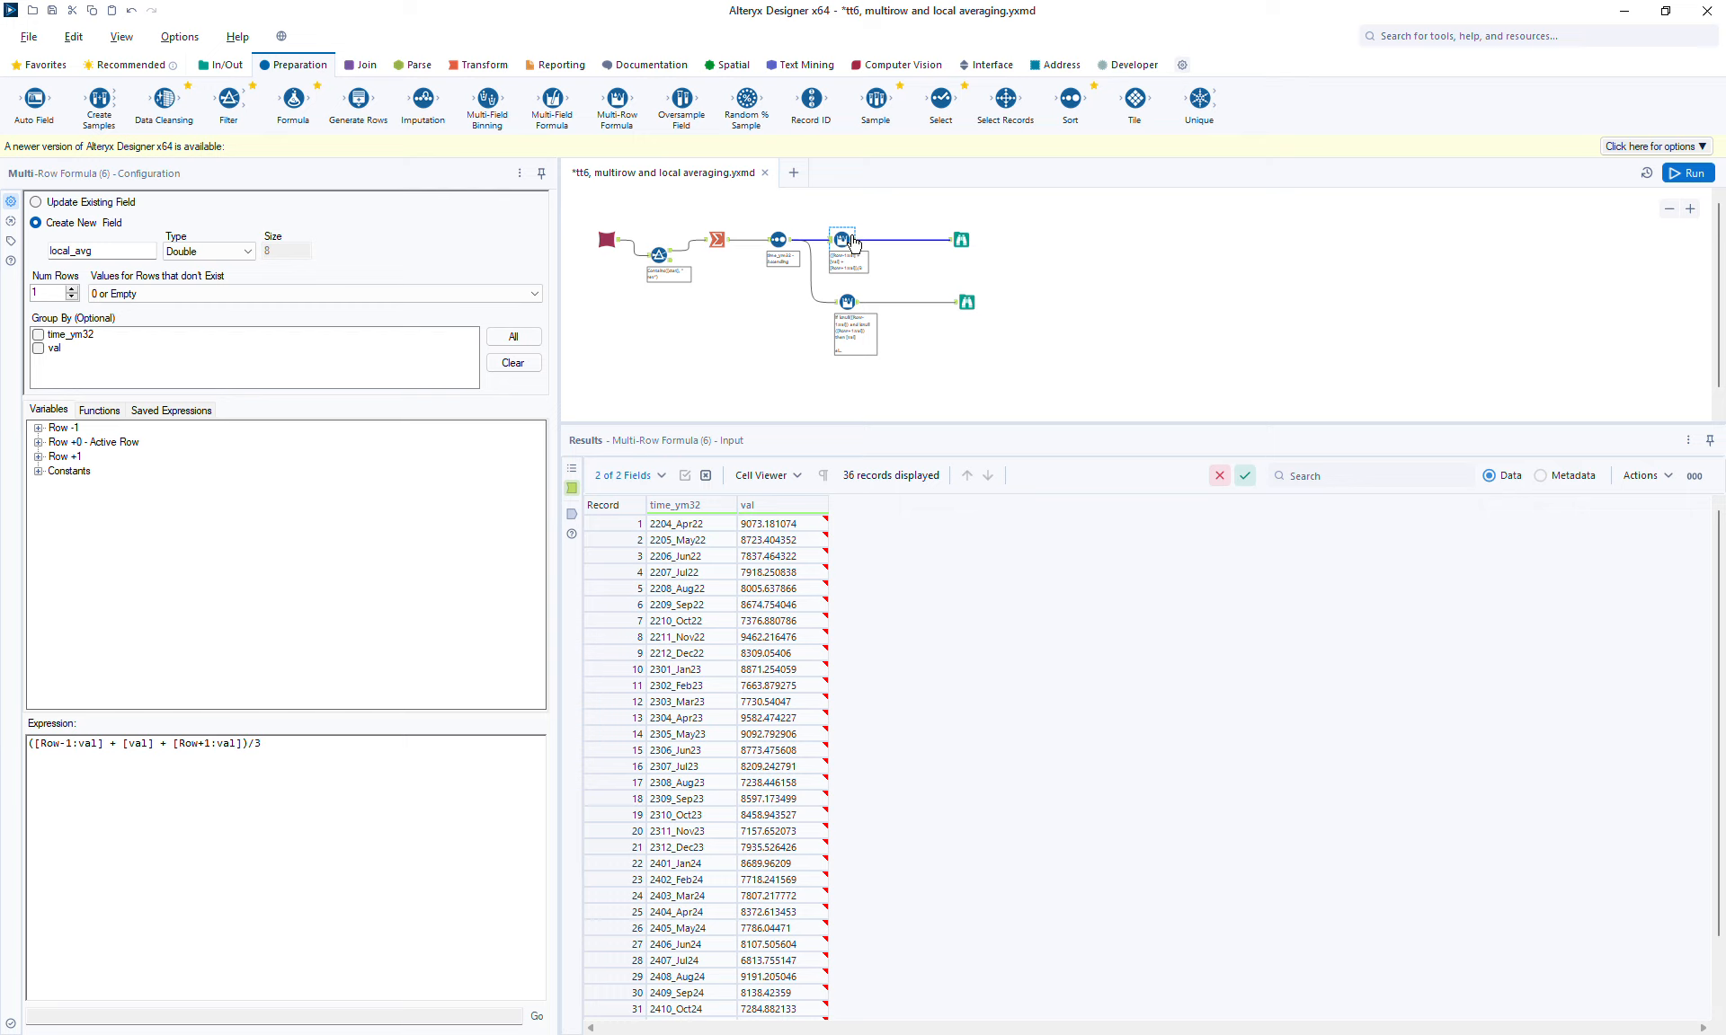
left_click_drag(871, 241, 1009, 261)
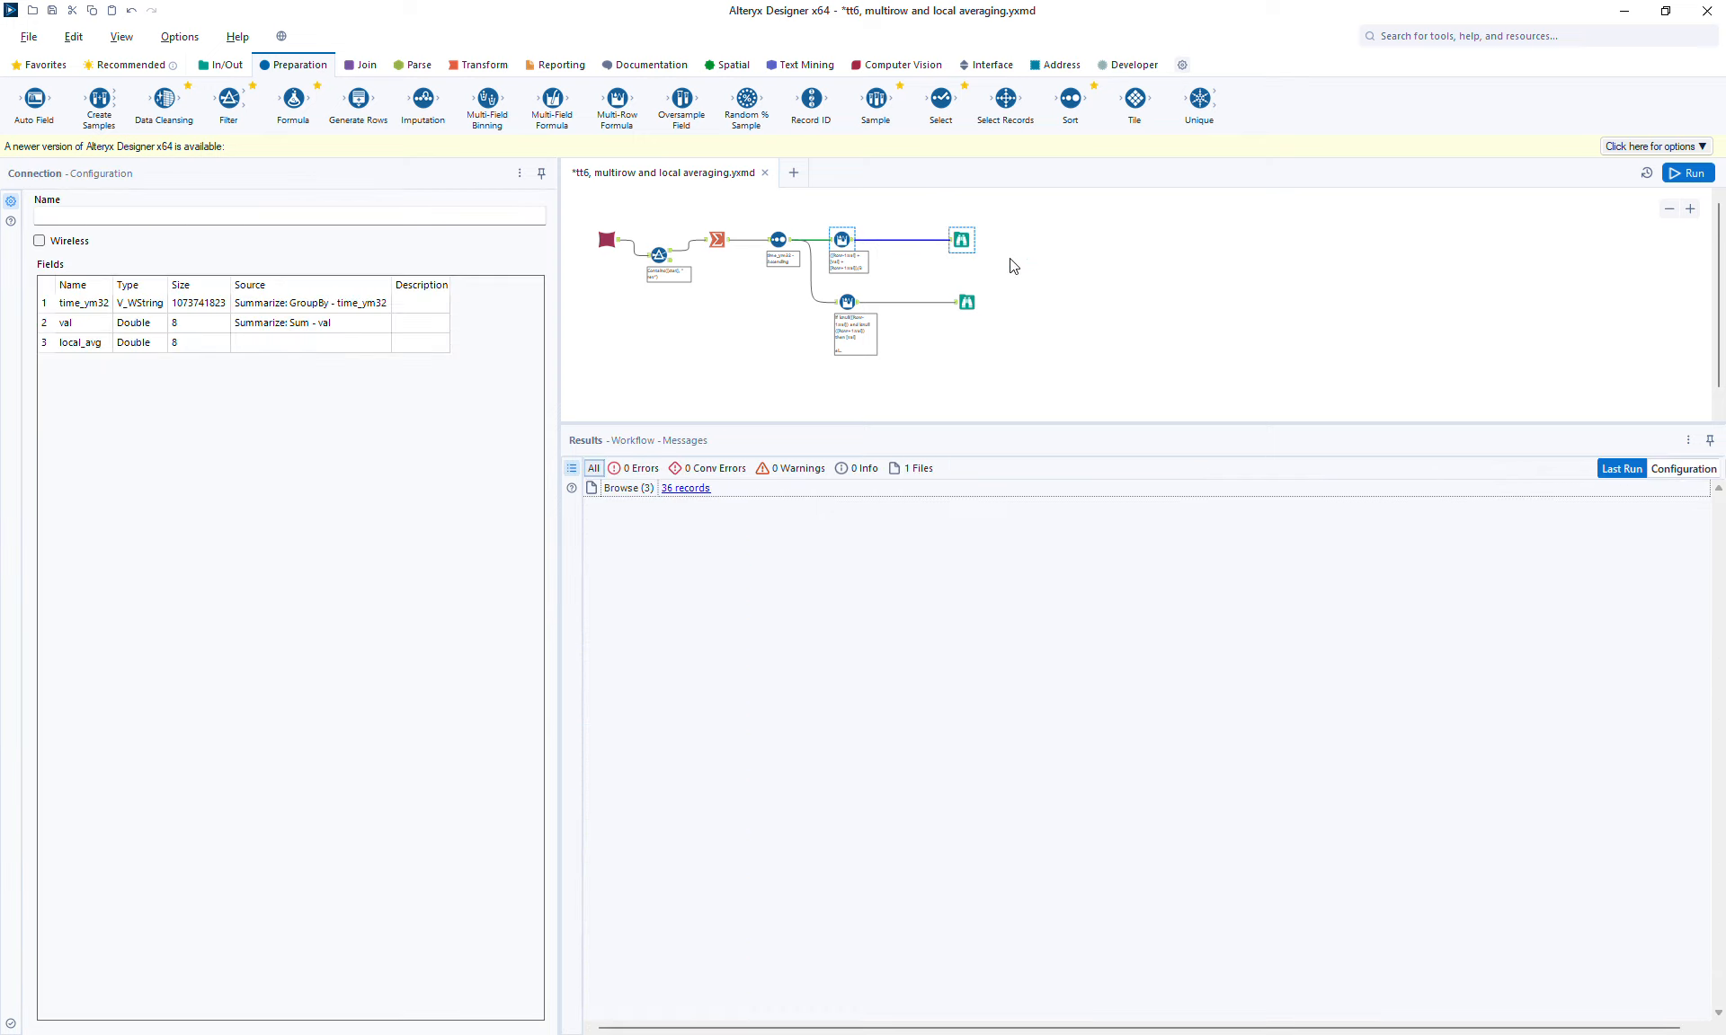
left_click(834, 385)
key("ctrl+r")
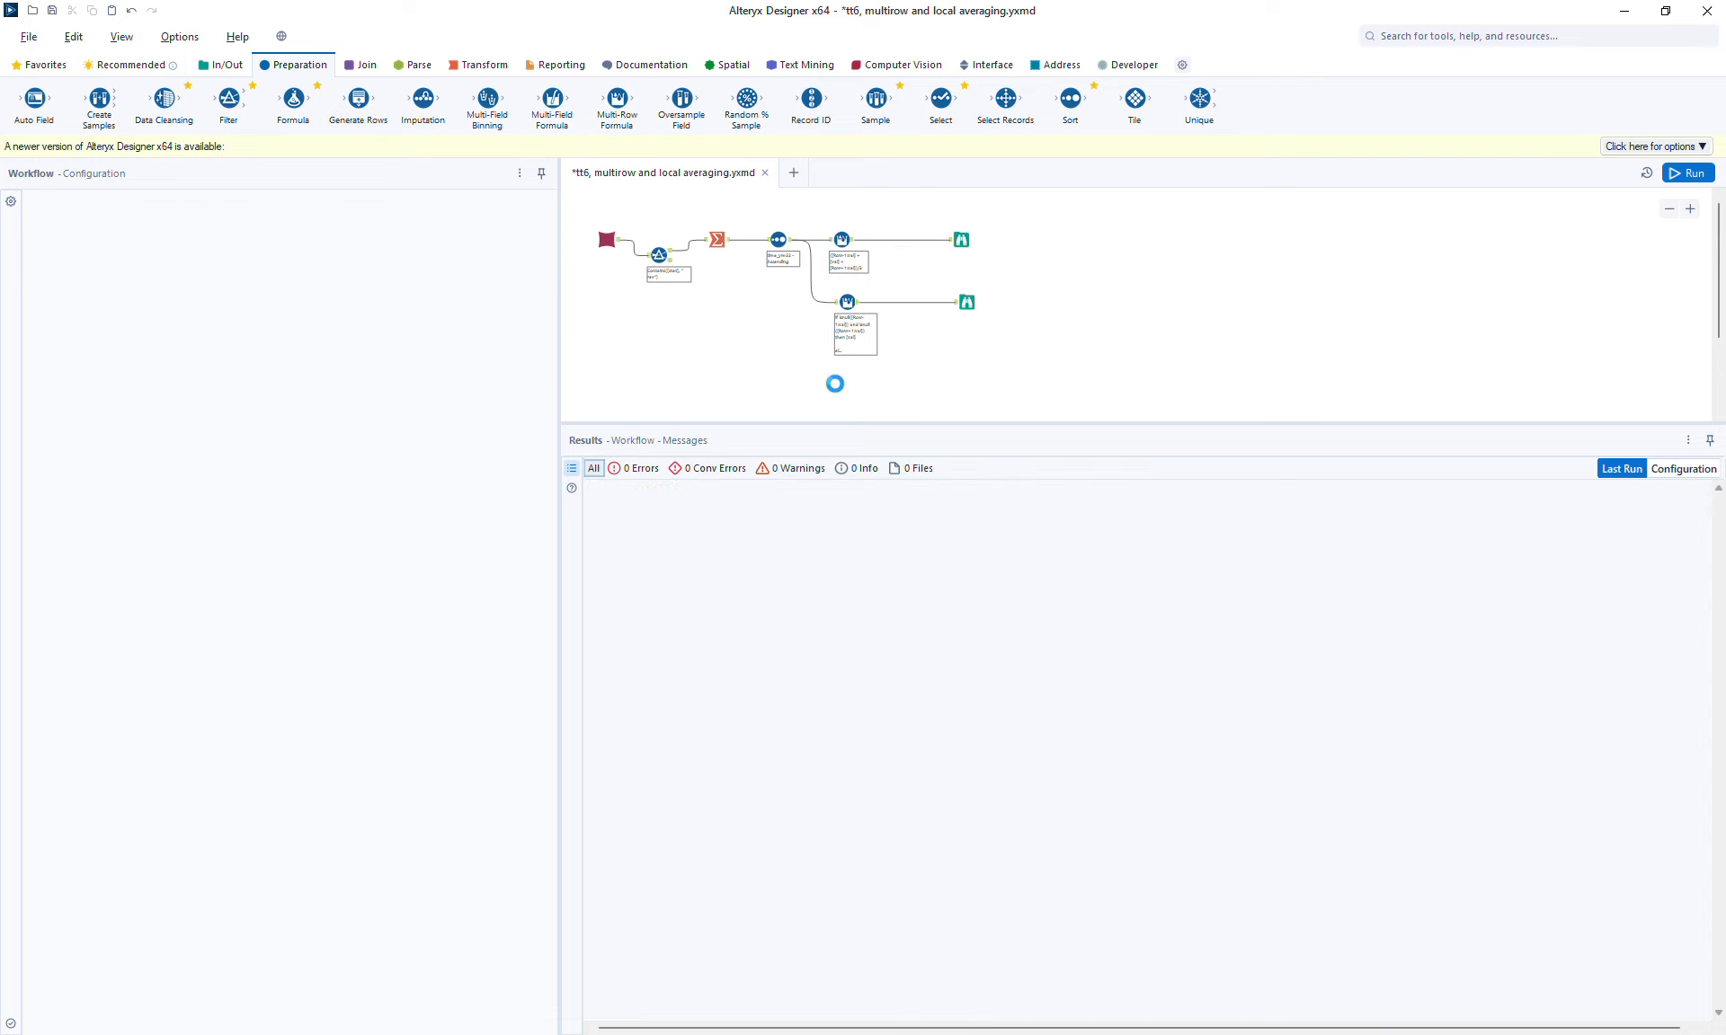
key("ctrl+v")
left_click_drag(791, 240, 841, 394)
mouse_move(1719, 281)
left_mouse_down()
mouse_move(1719, 318)
mouse_move(1718, 295)
left_mouse_up()
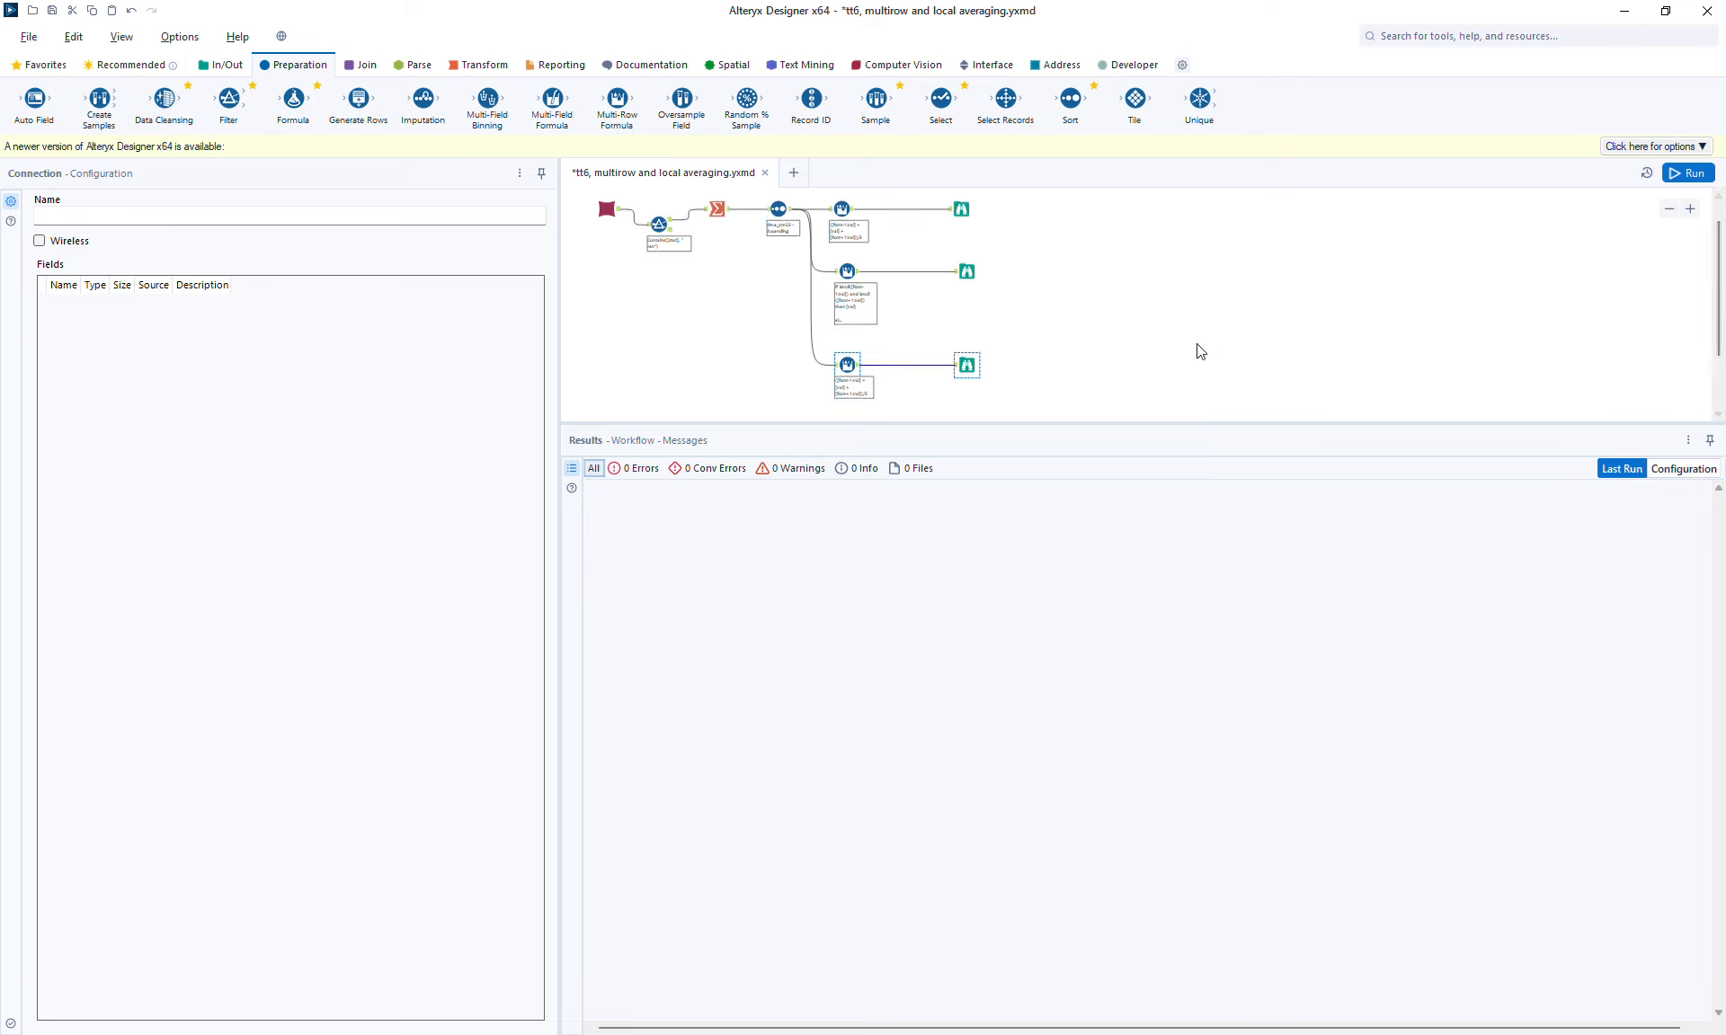
Step: In the copied Multi-Row Formula, set Num Rows to 2 and add [Row-2:val] + at the start of the sum
left_click(848, 366)
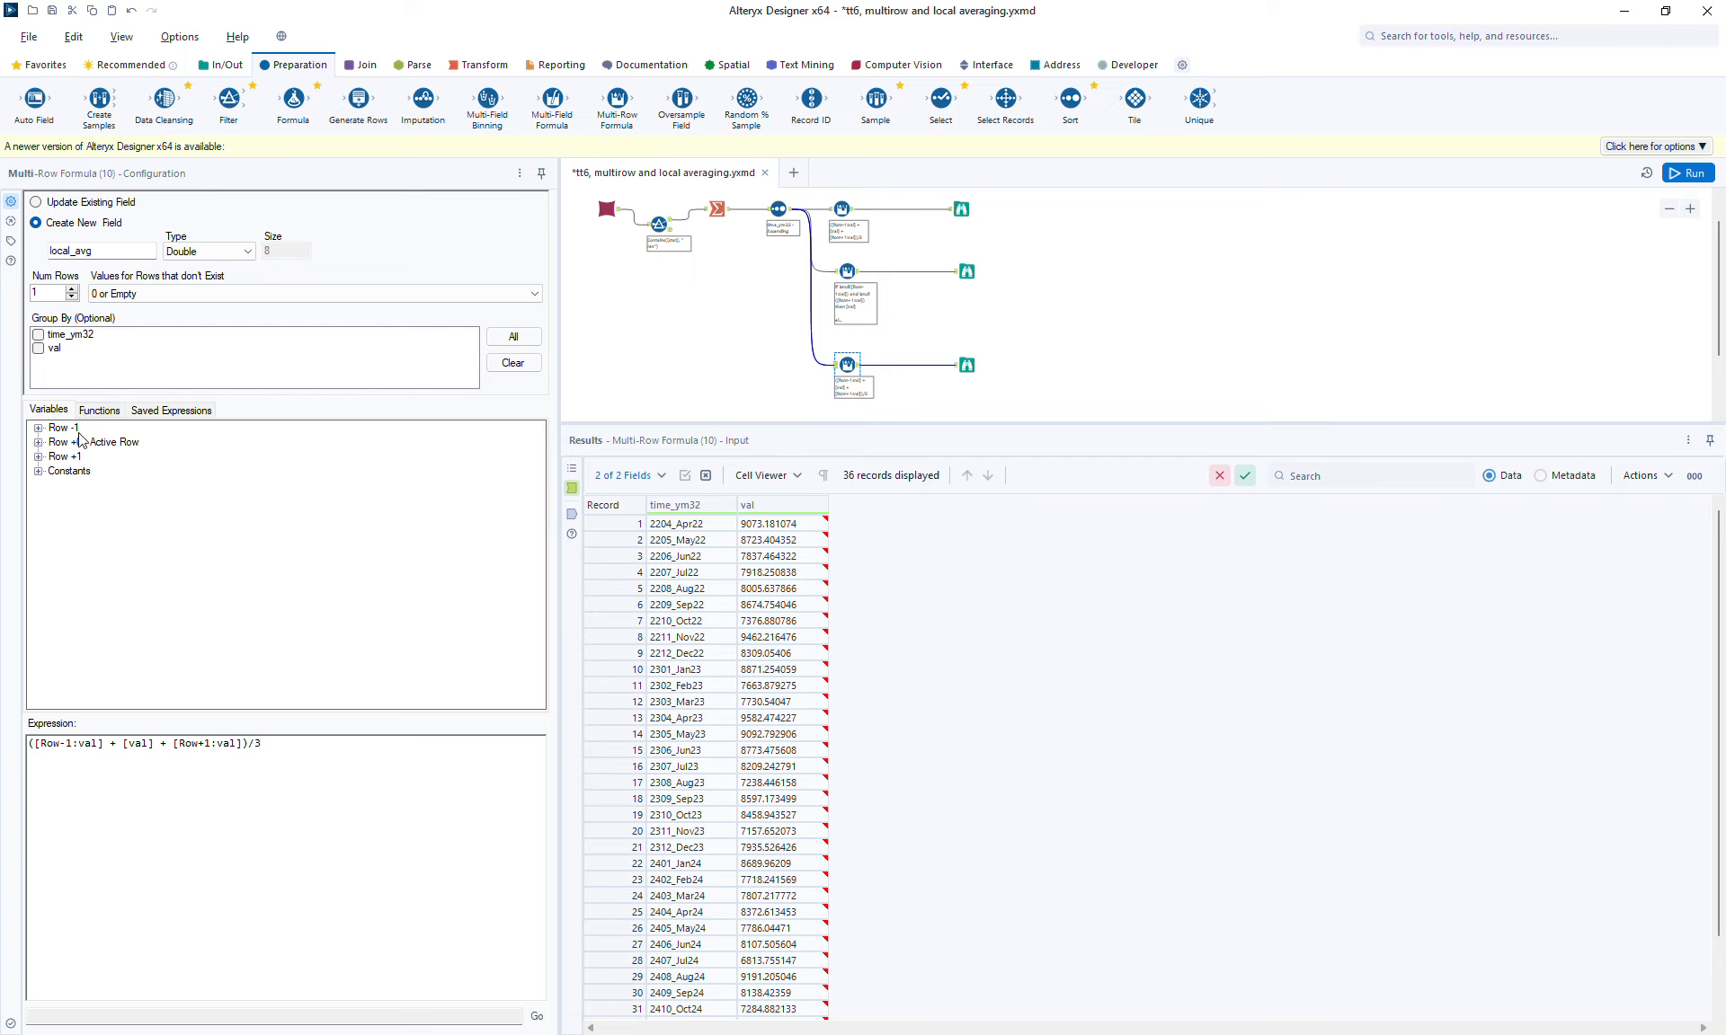
left_click(73, 291)
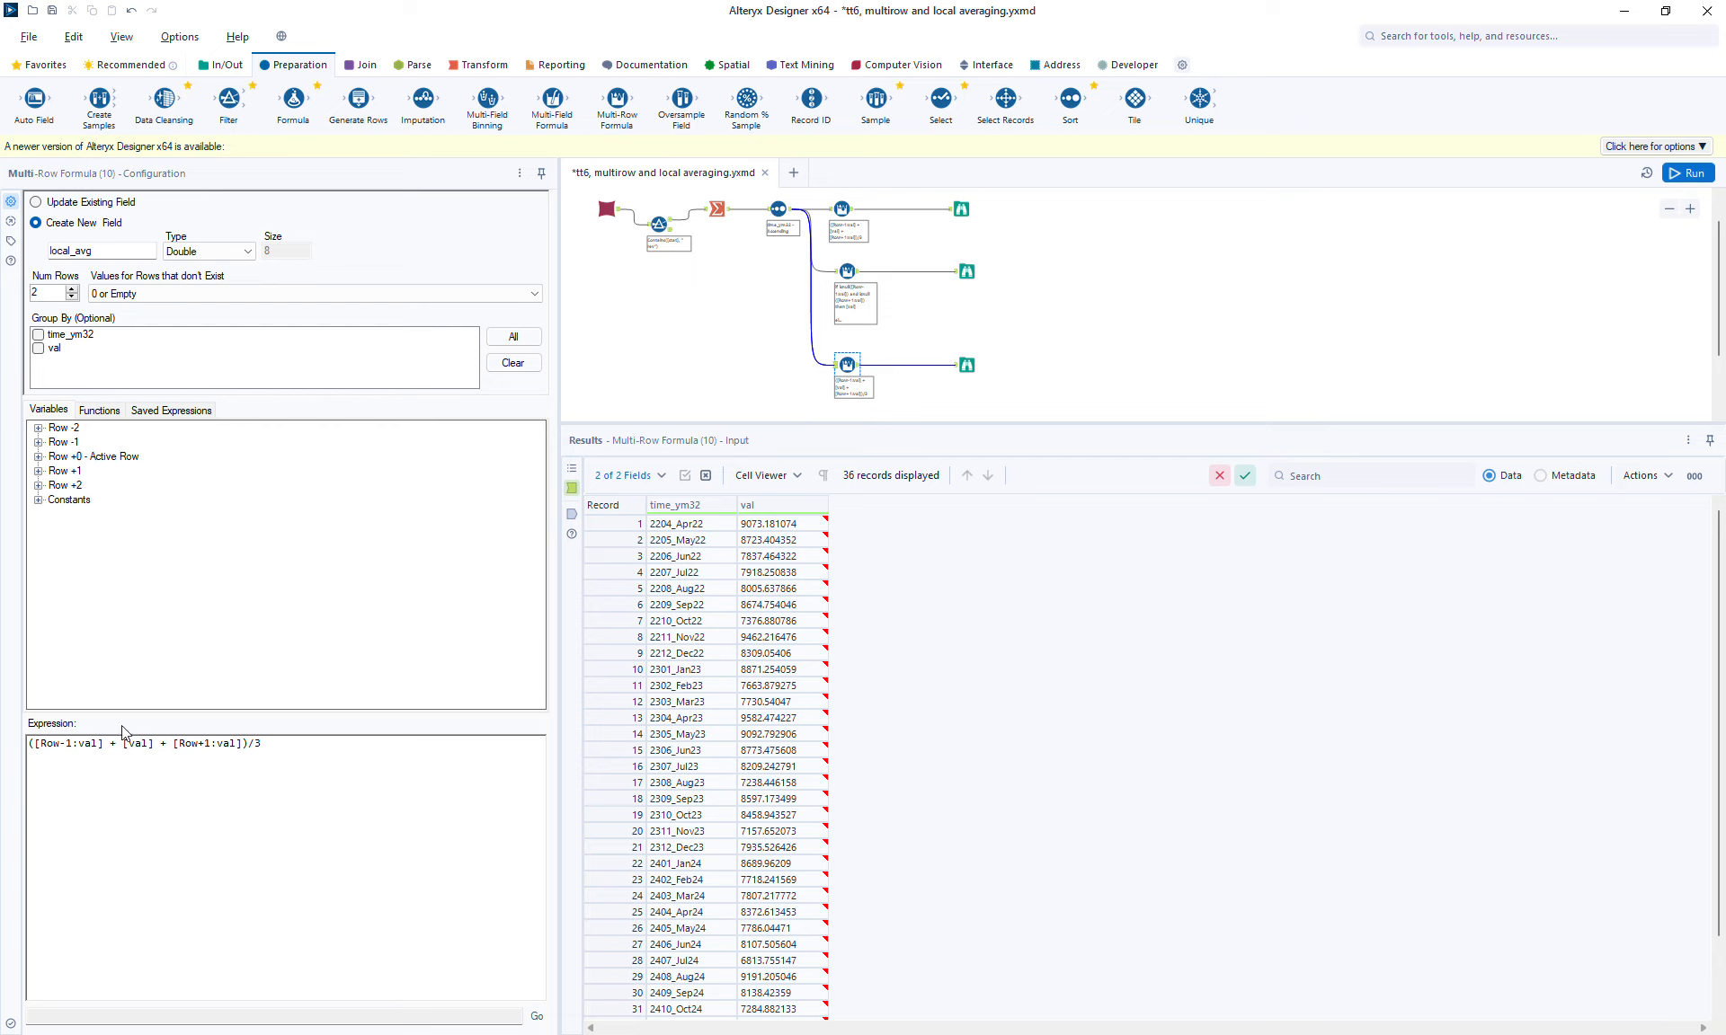
left_click(38, 429)
double_click(87, 457)
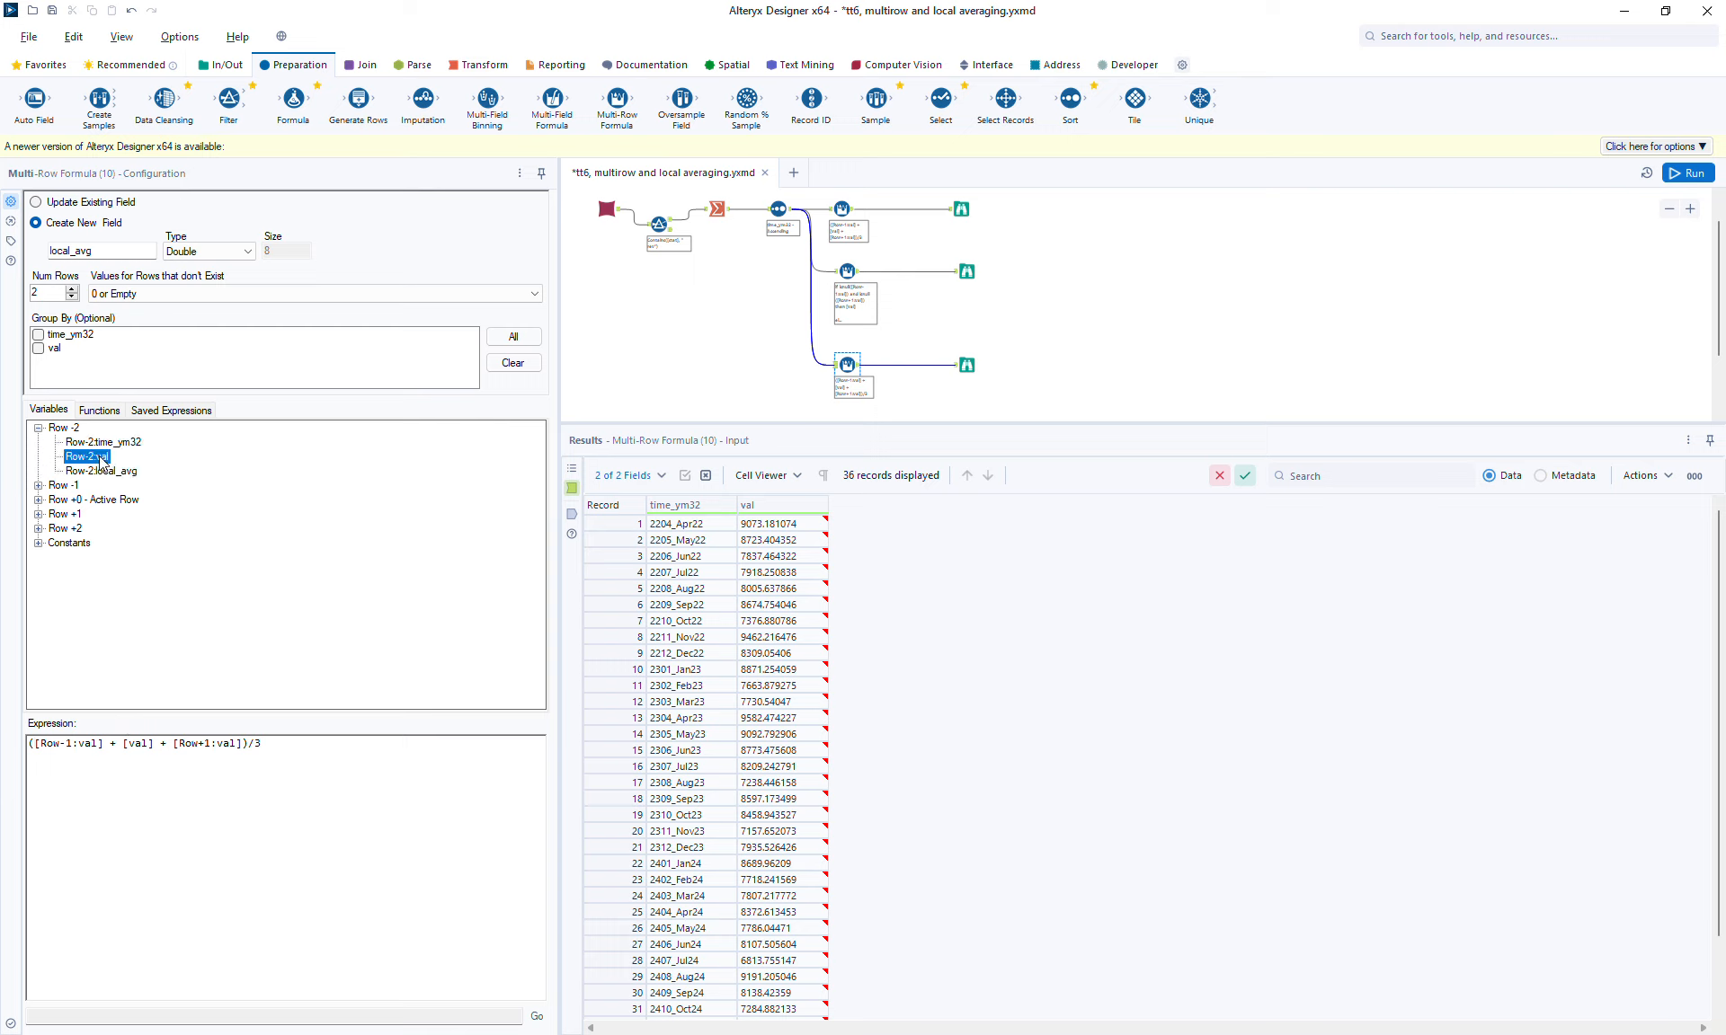
type("+")
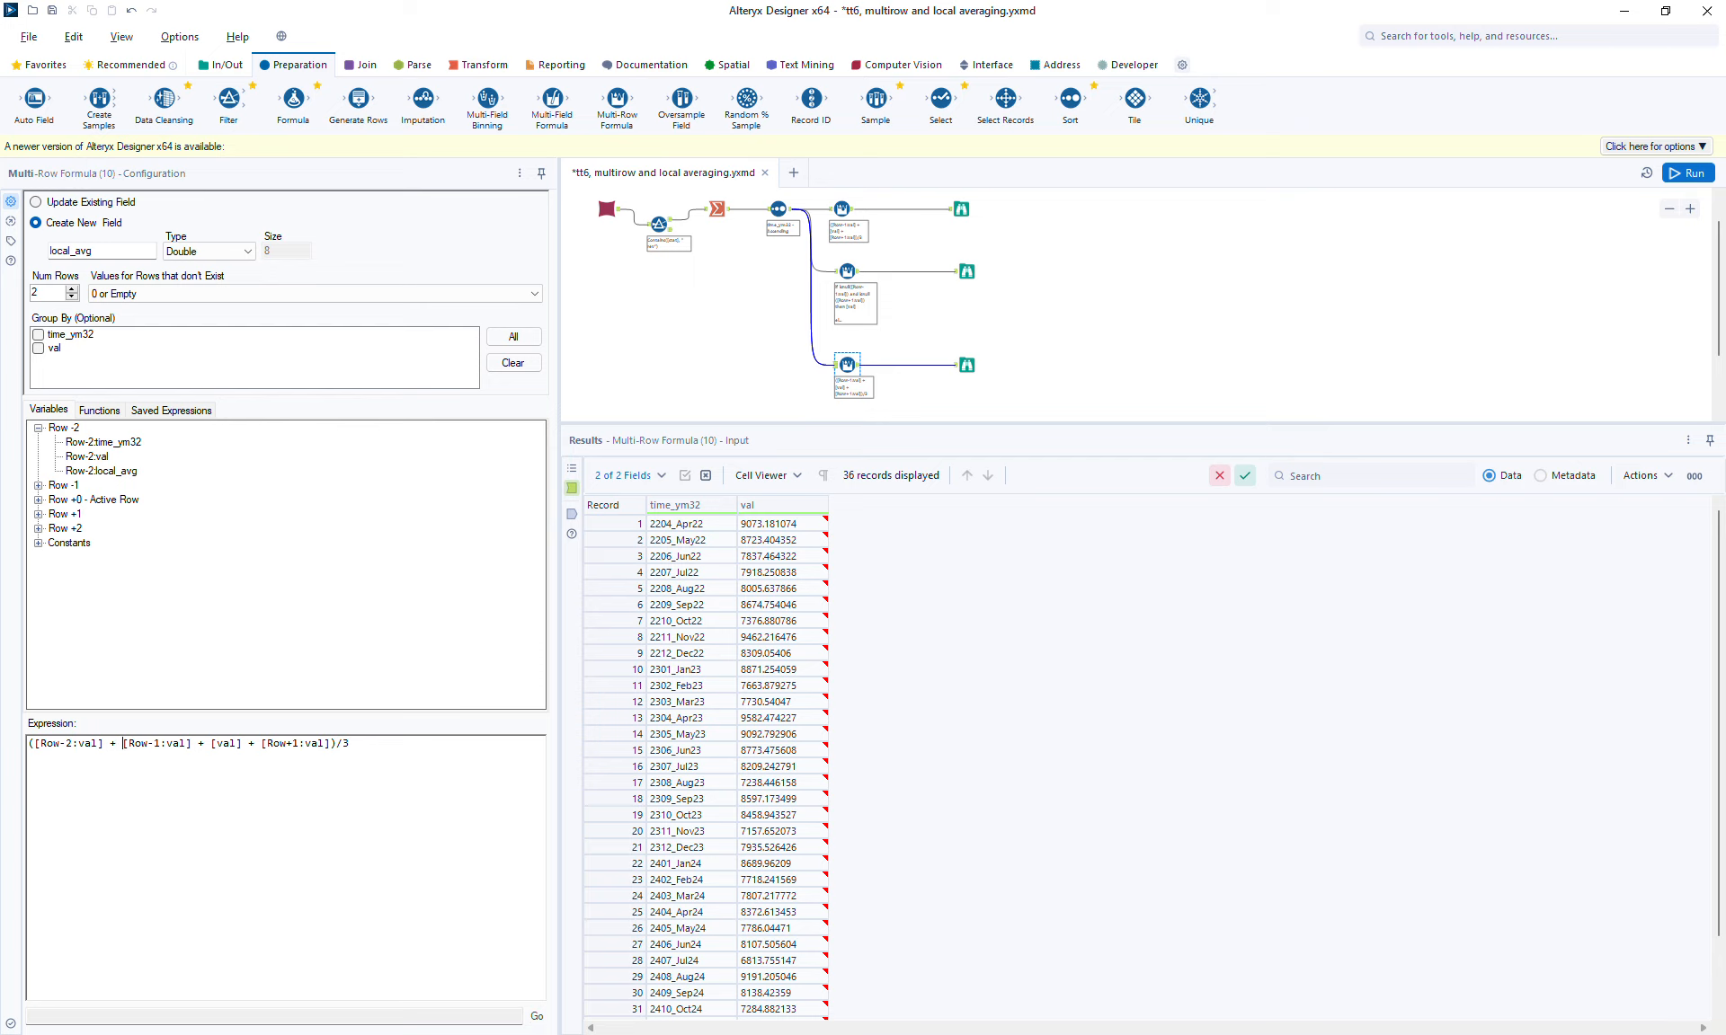
Step: Append + [Row+2:val] to the sum and change the divisor to 5
left_click(333, 745)
type("+")
left_click(38, 528)
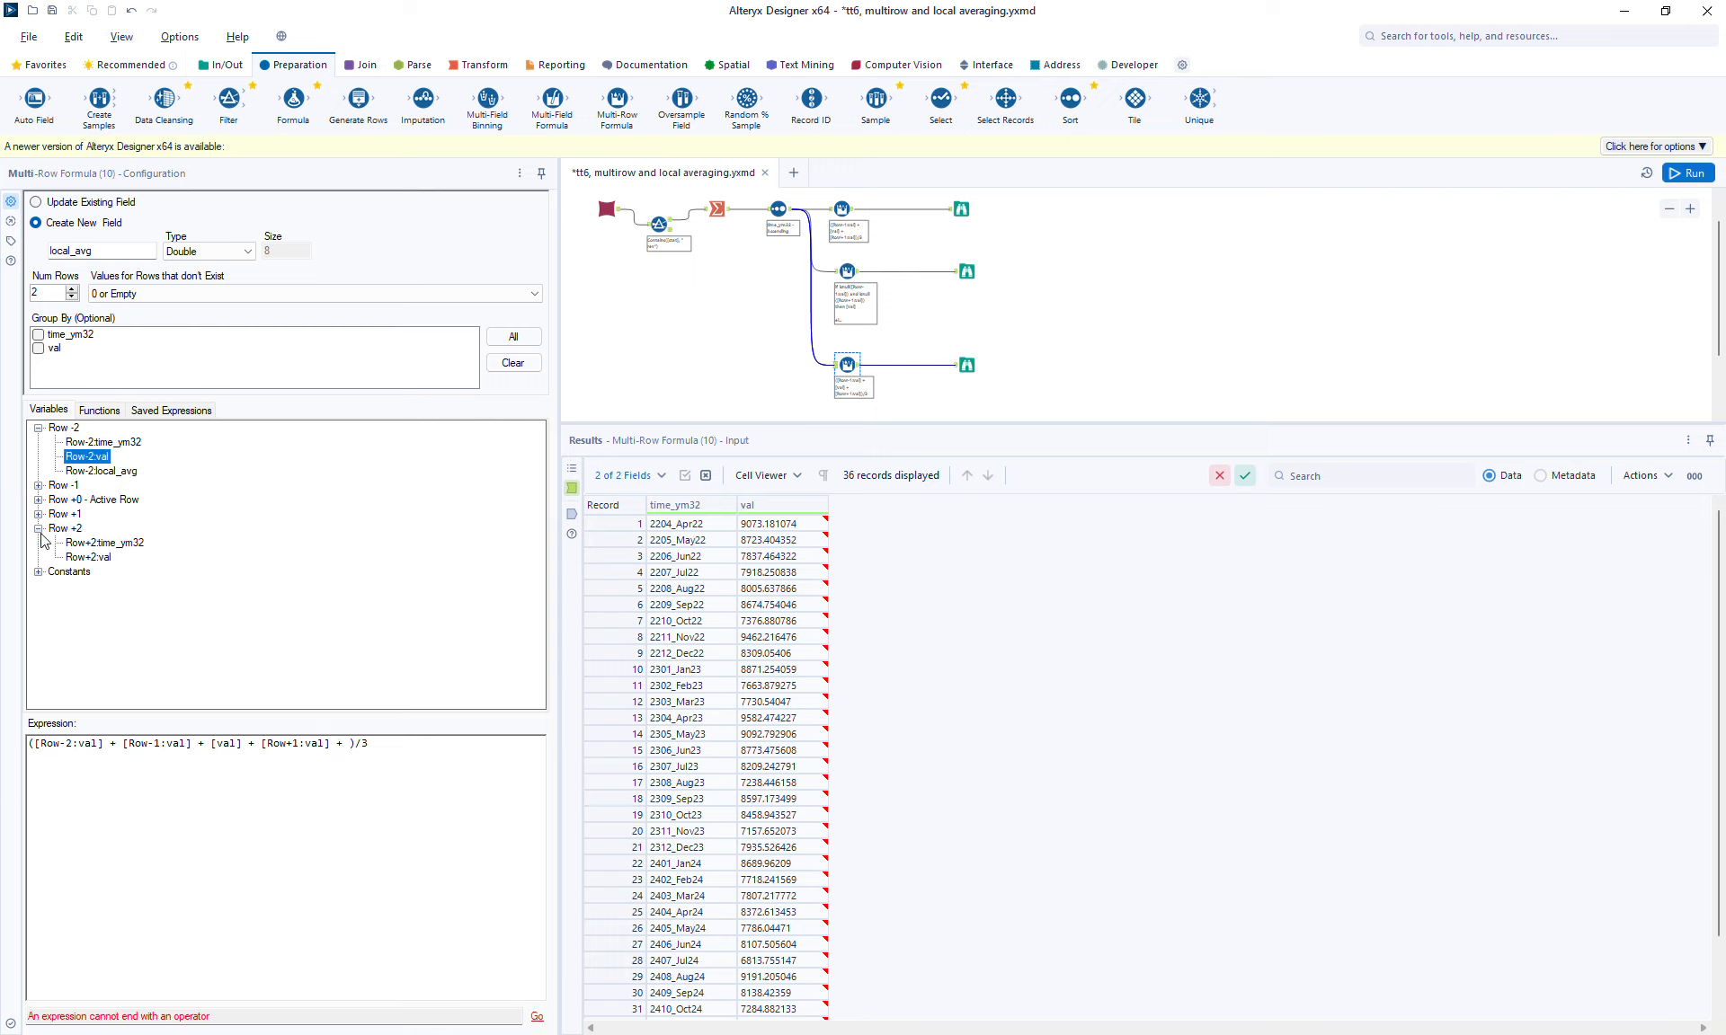
left_click(105, 558)
double_click(104, 558)
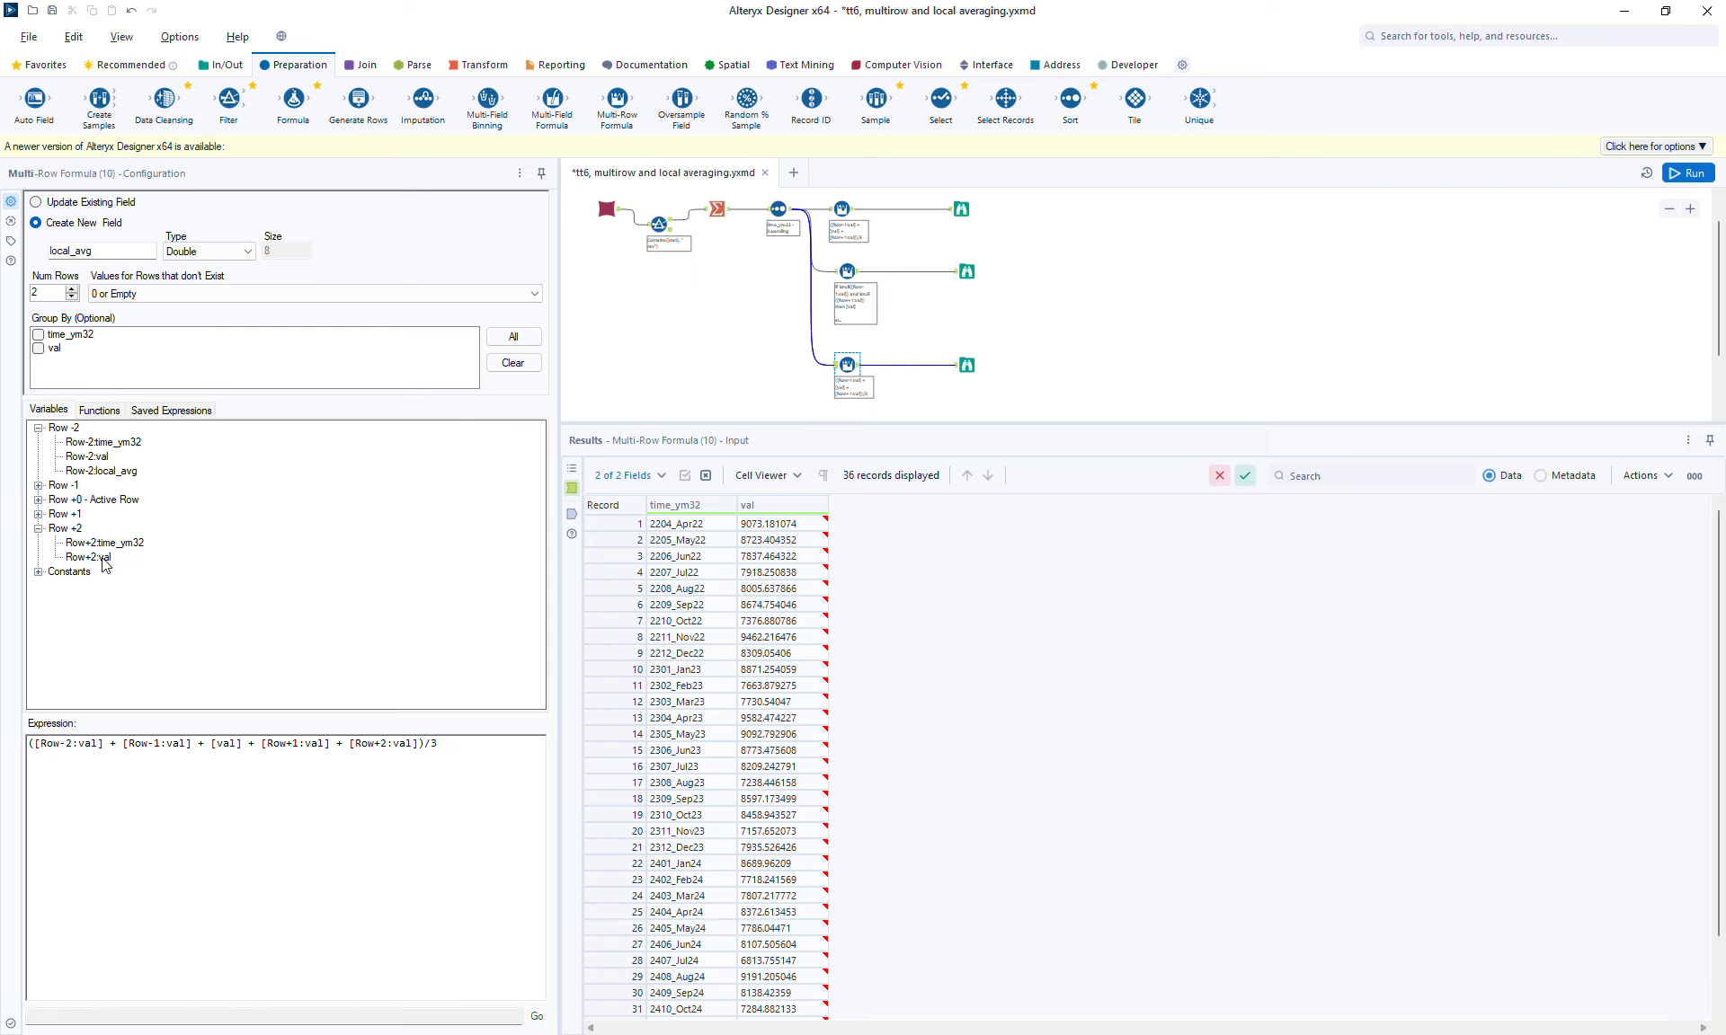
left_click(471, 748)
key("BackSpace")
type("5")
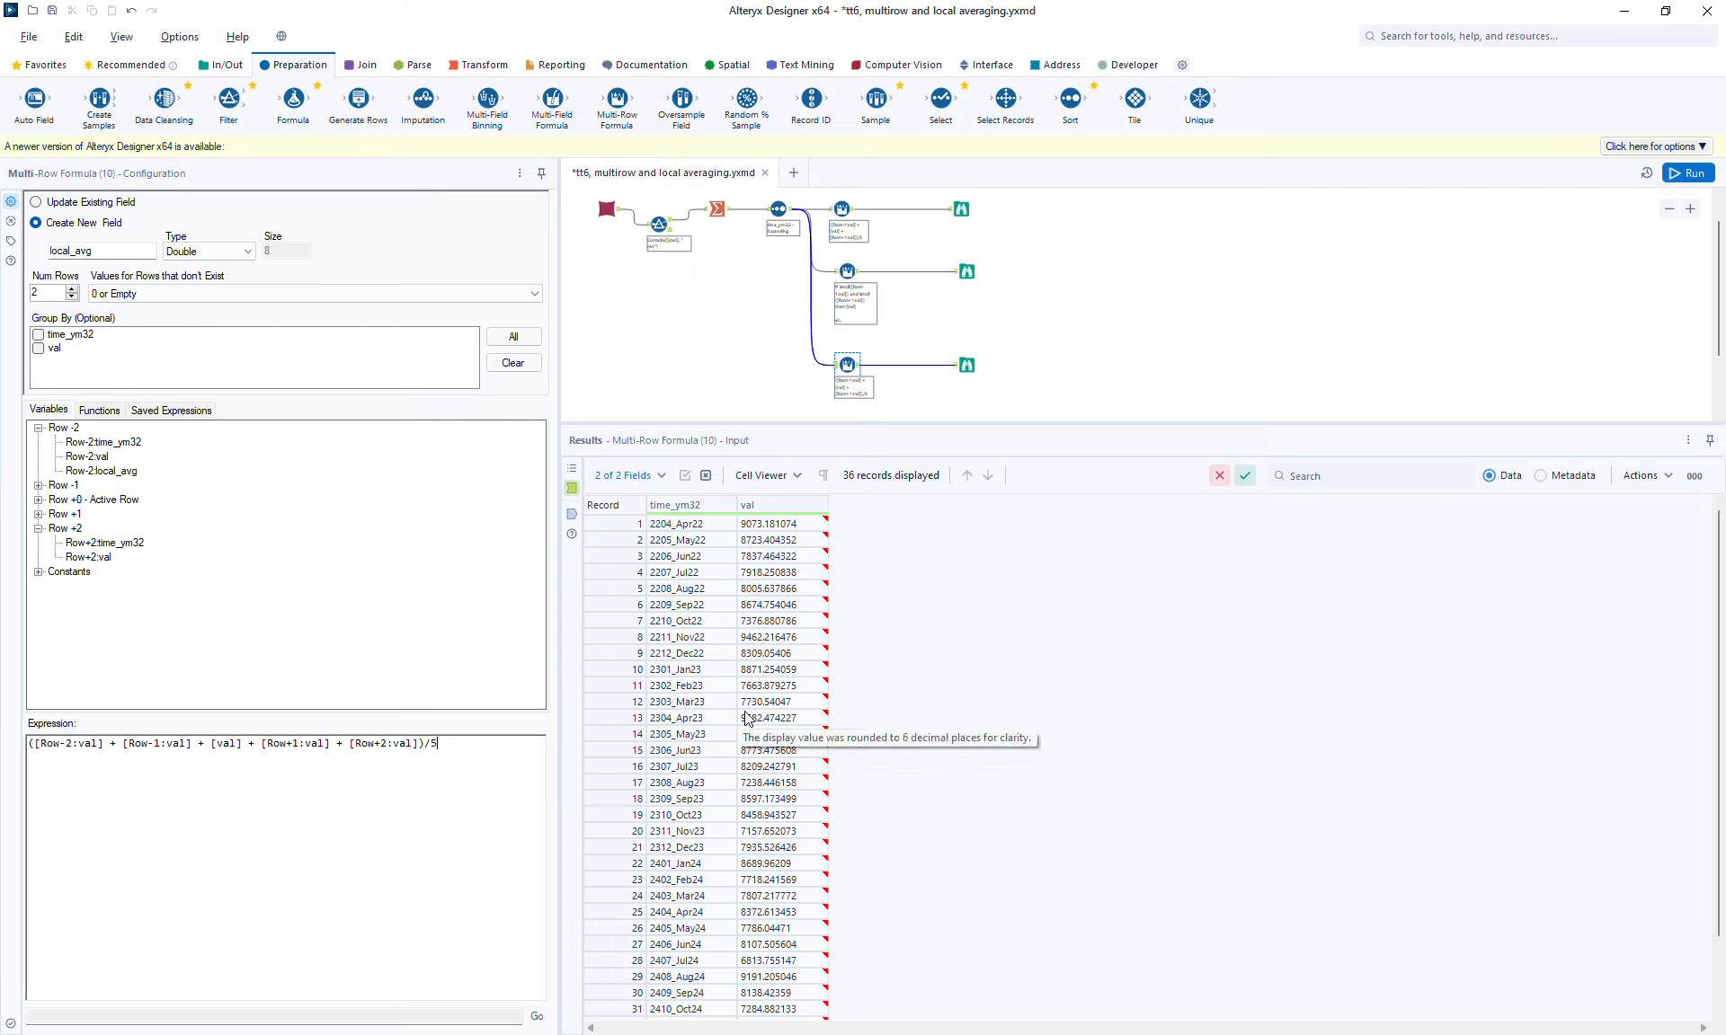
Step: Run the workflow and inspect the five-record local_avg against val for the first records in the new Browse output
left_click(1696, 172)
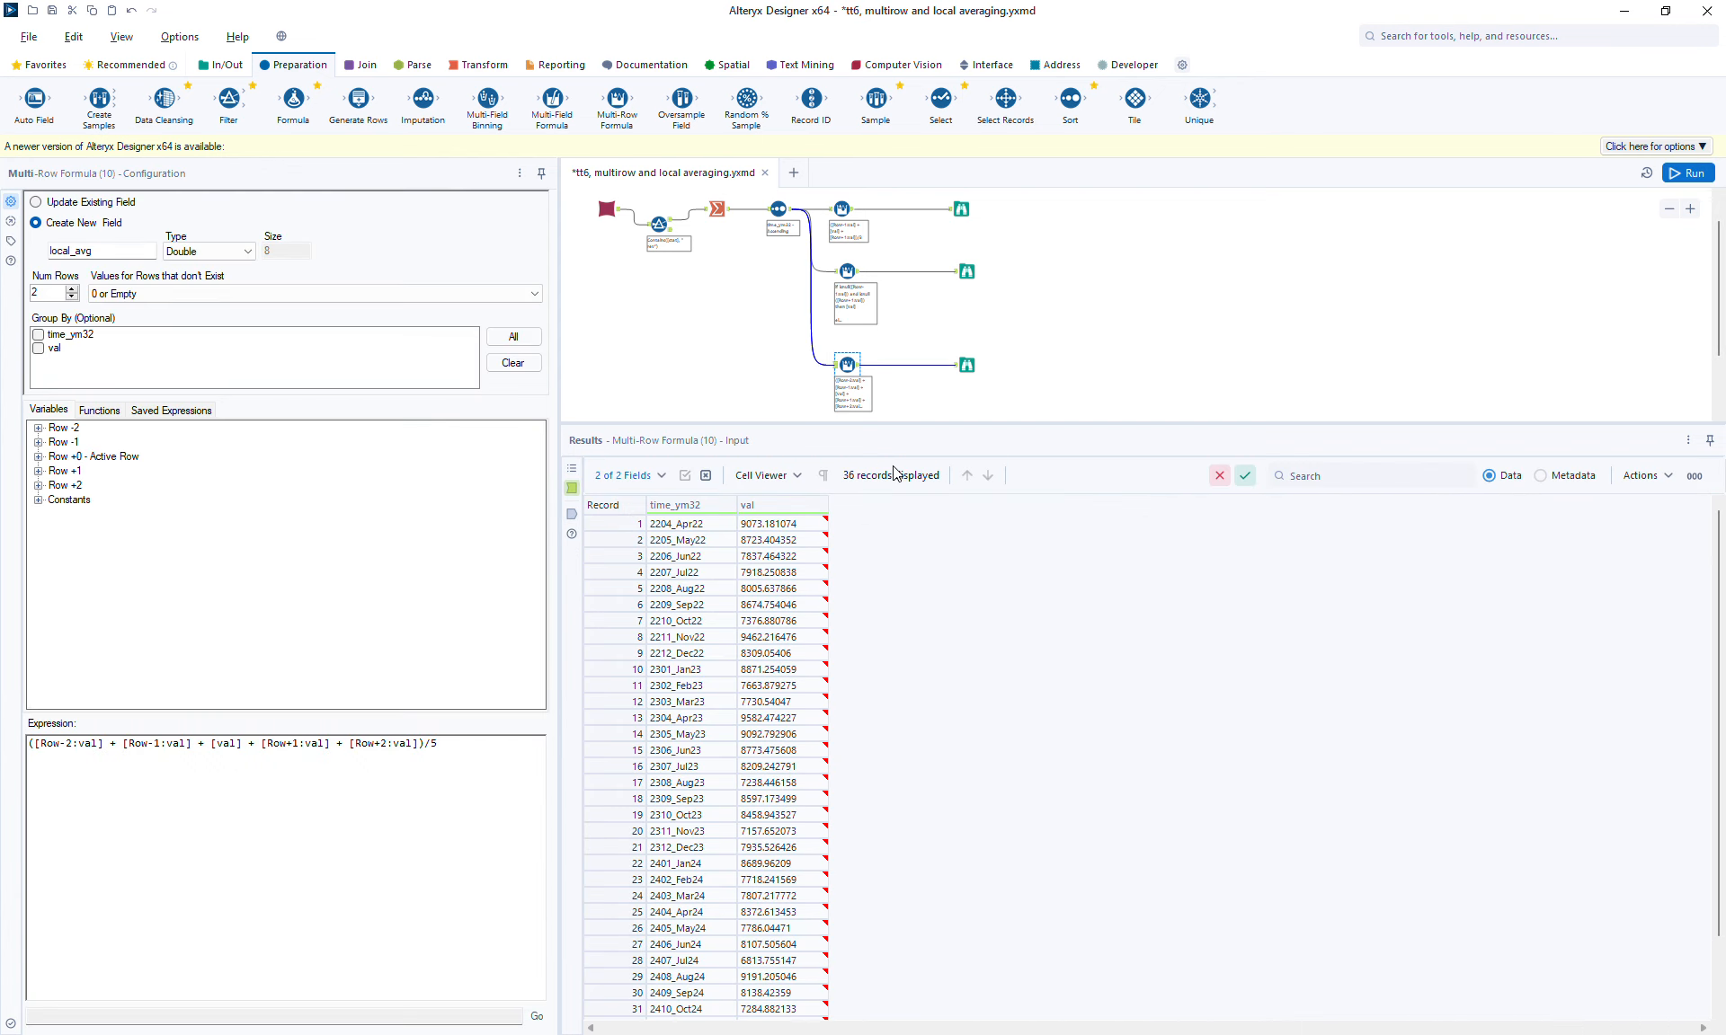
left_click(967, 363)
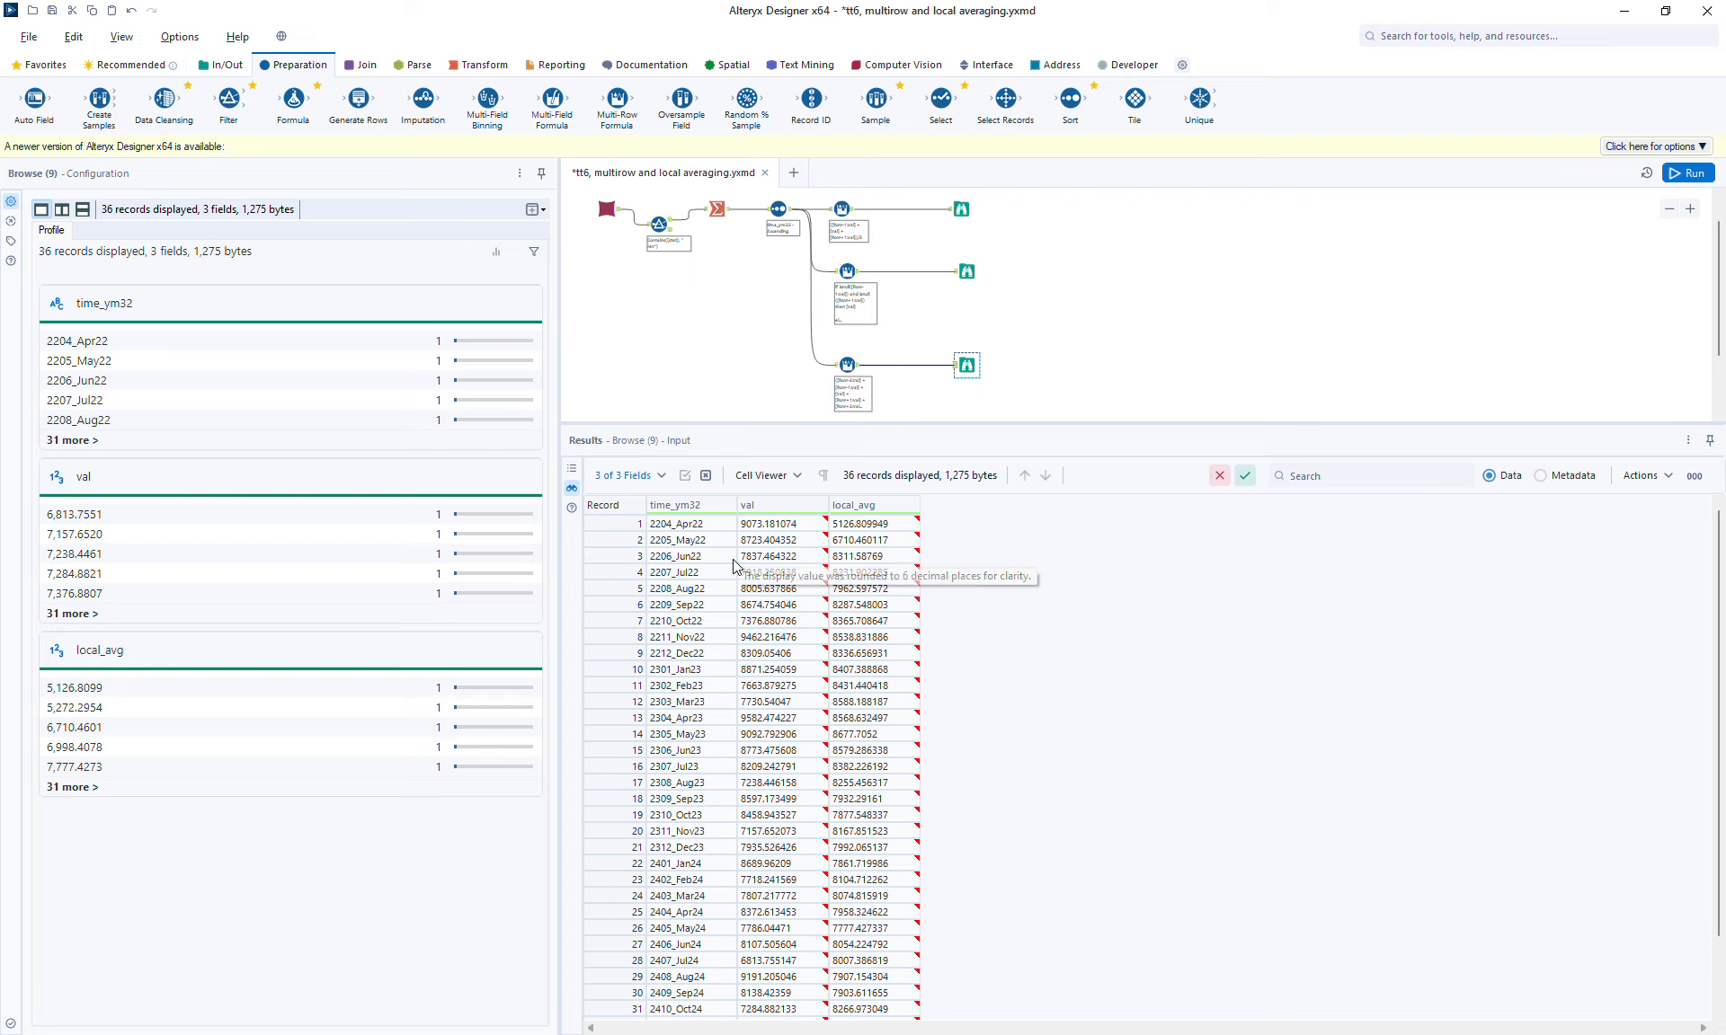
left_click(888, 528)
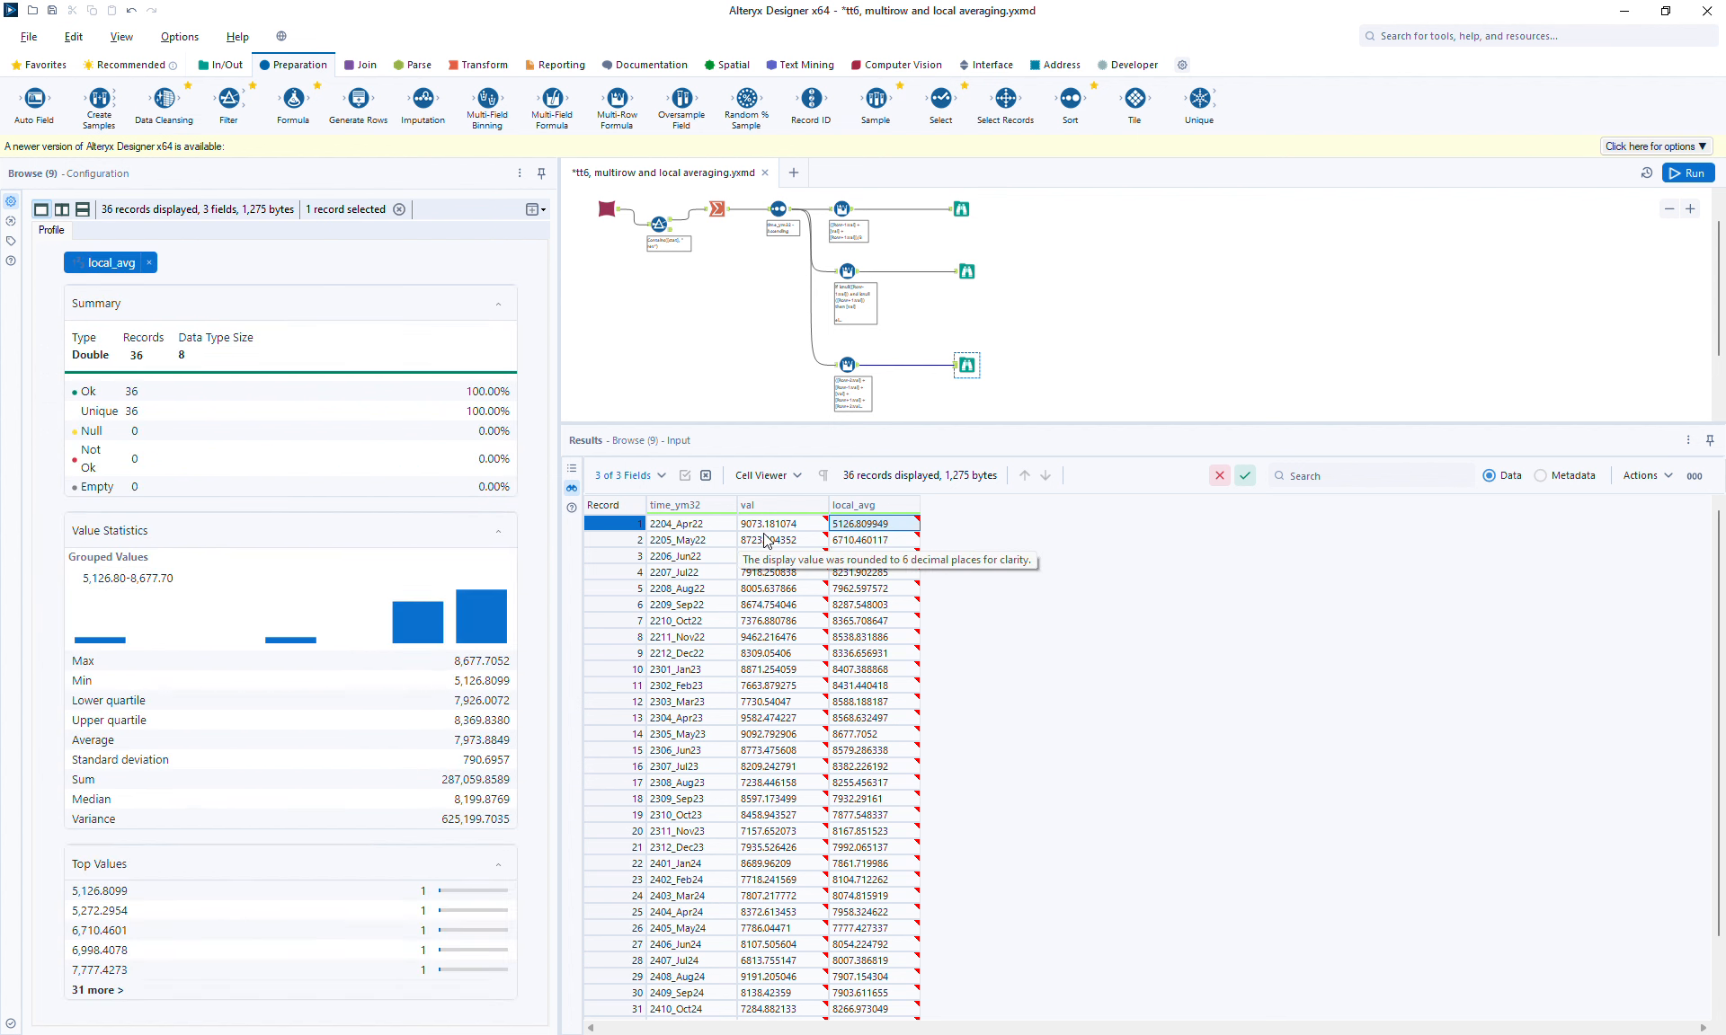
left_click_drag(764, 526, 777, 563)
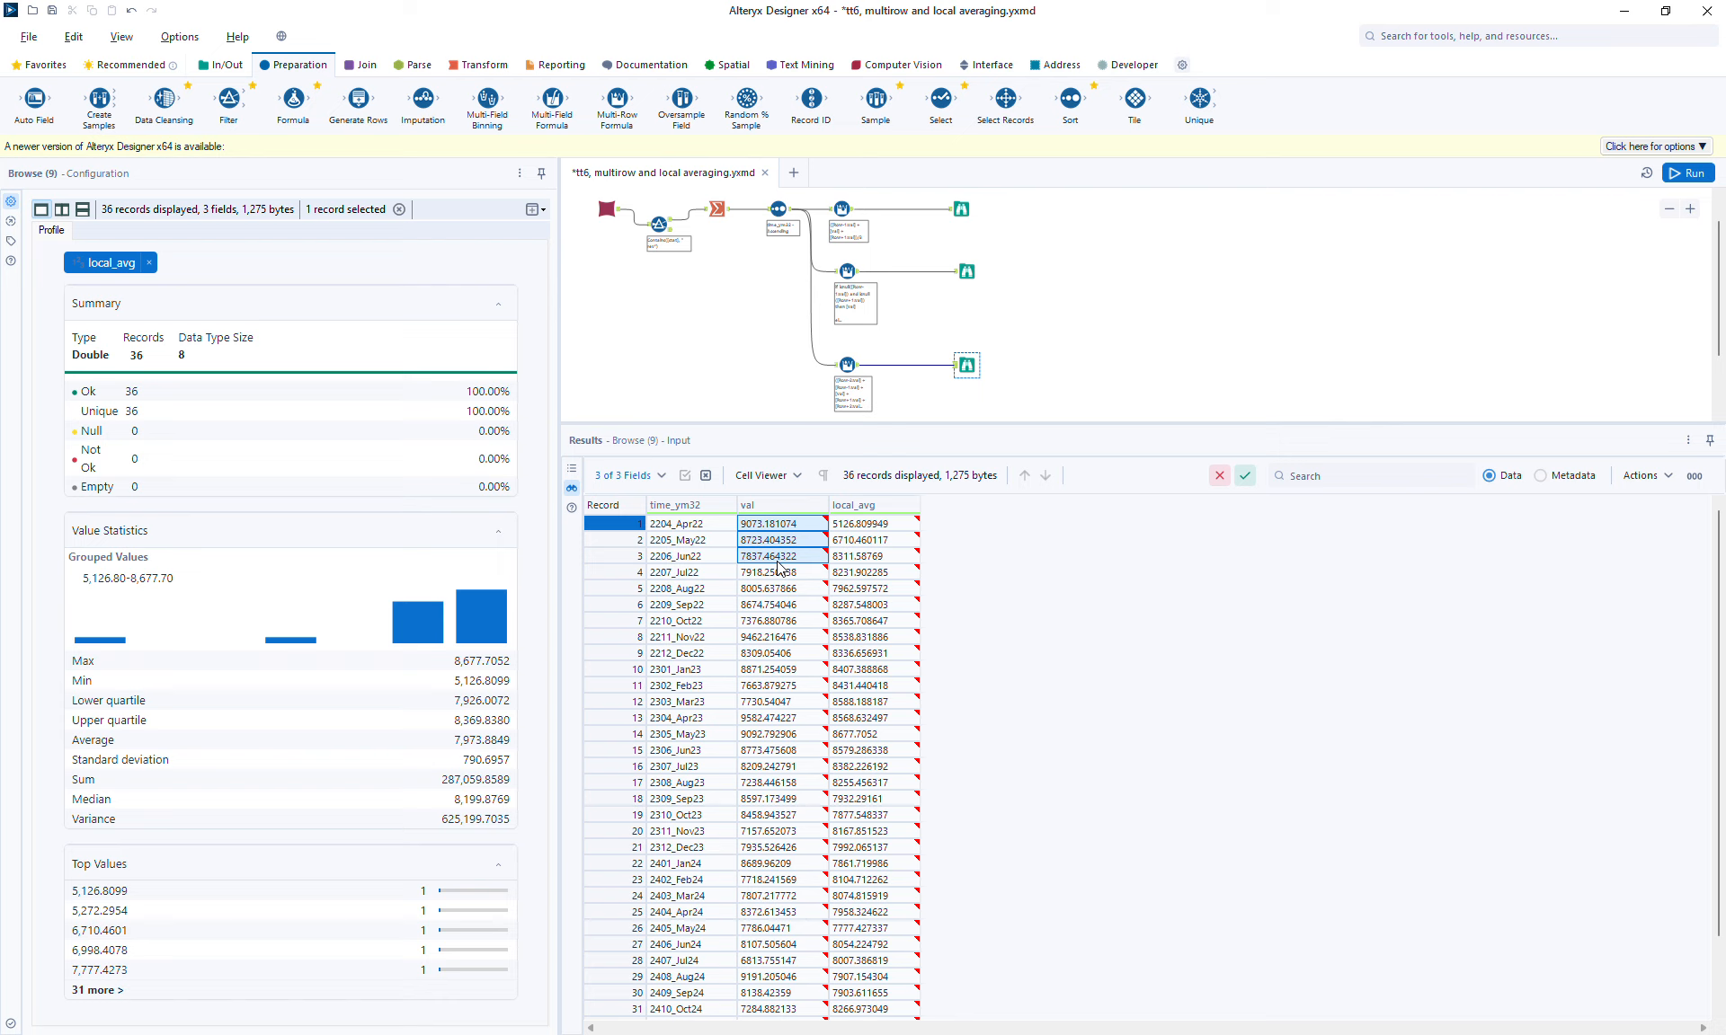
left_click_drag(778, 566, 777, 564)
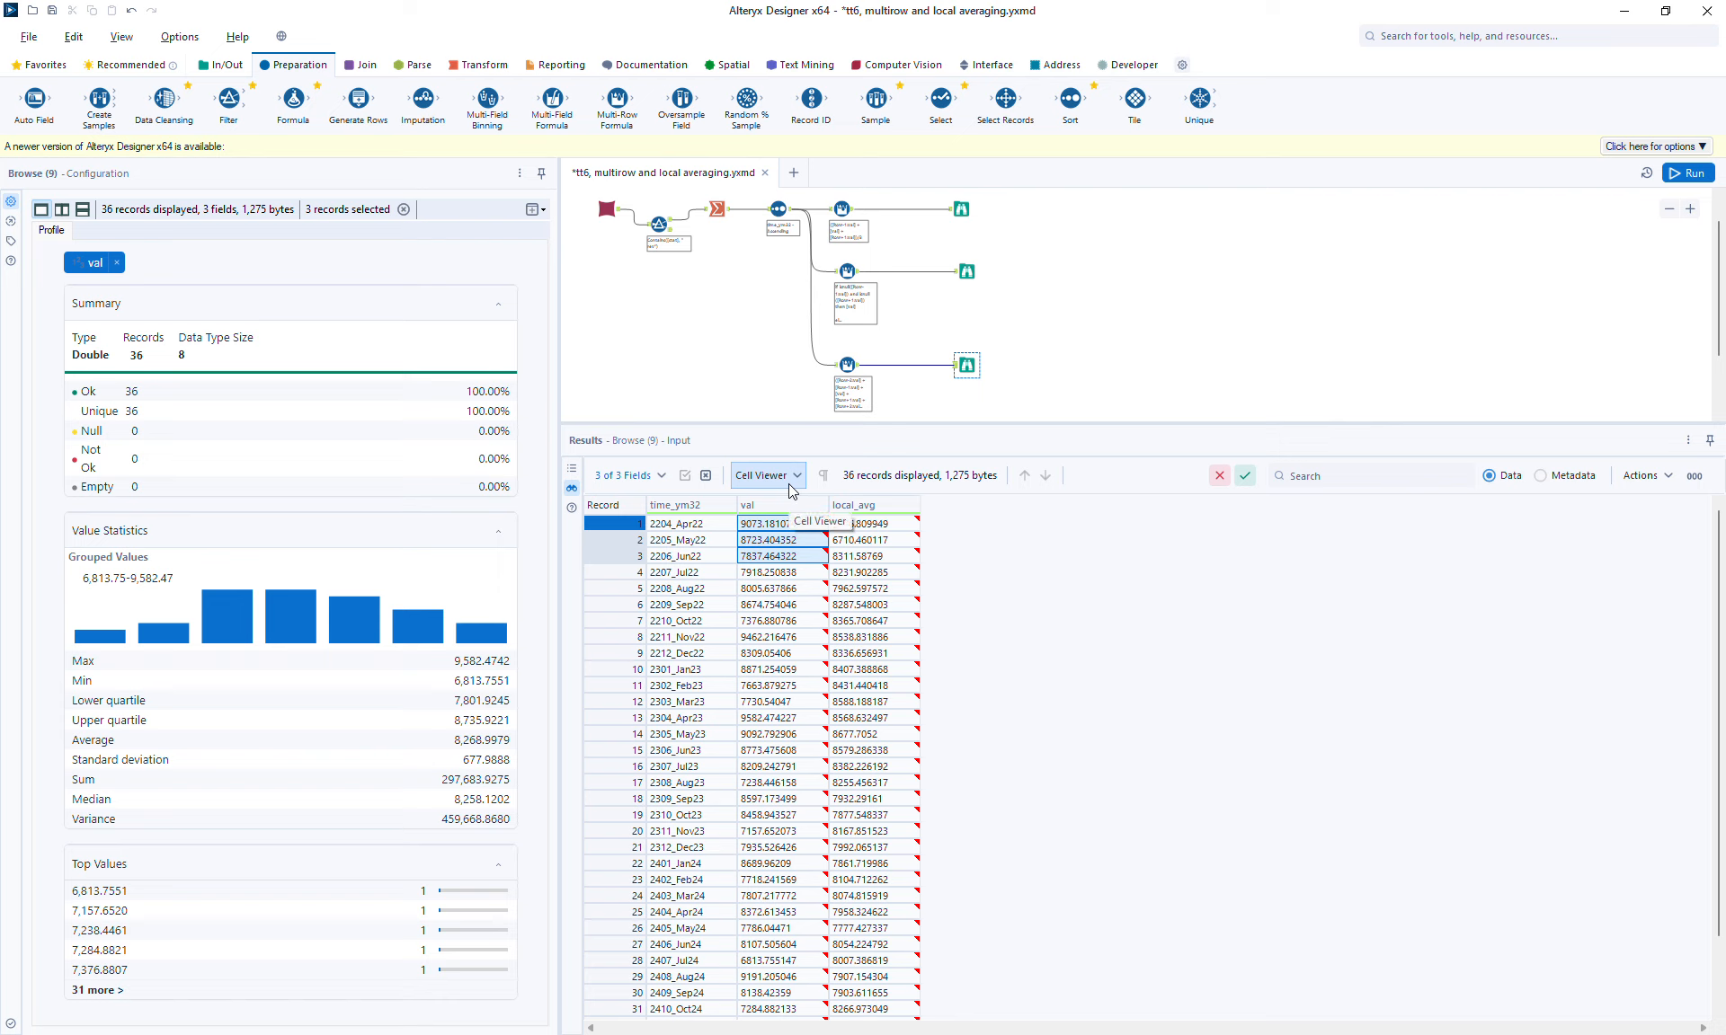
left_click(805, 540)
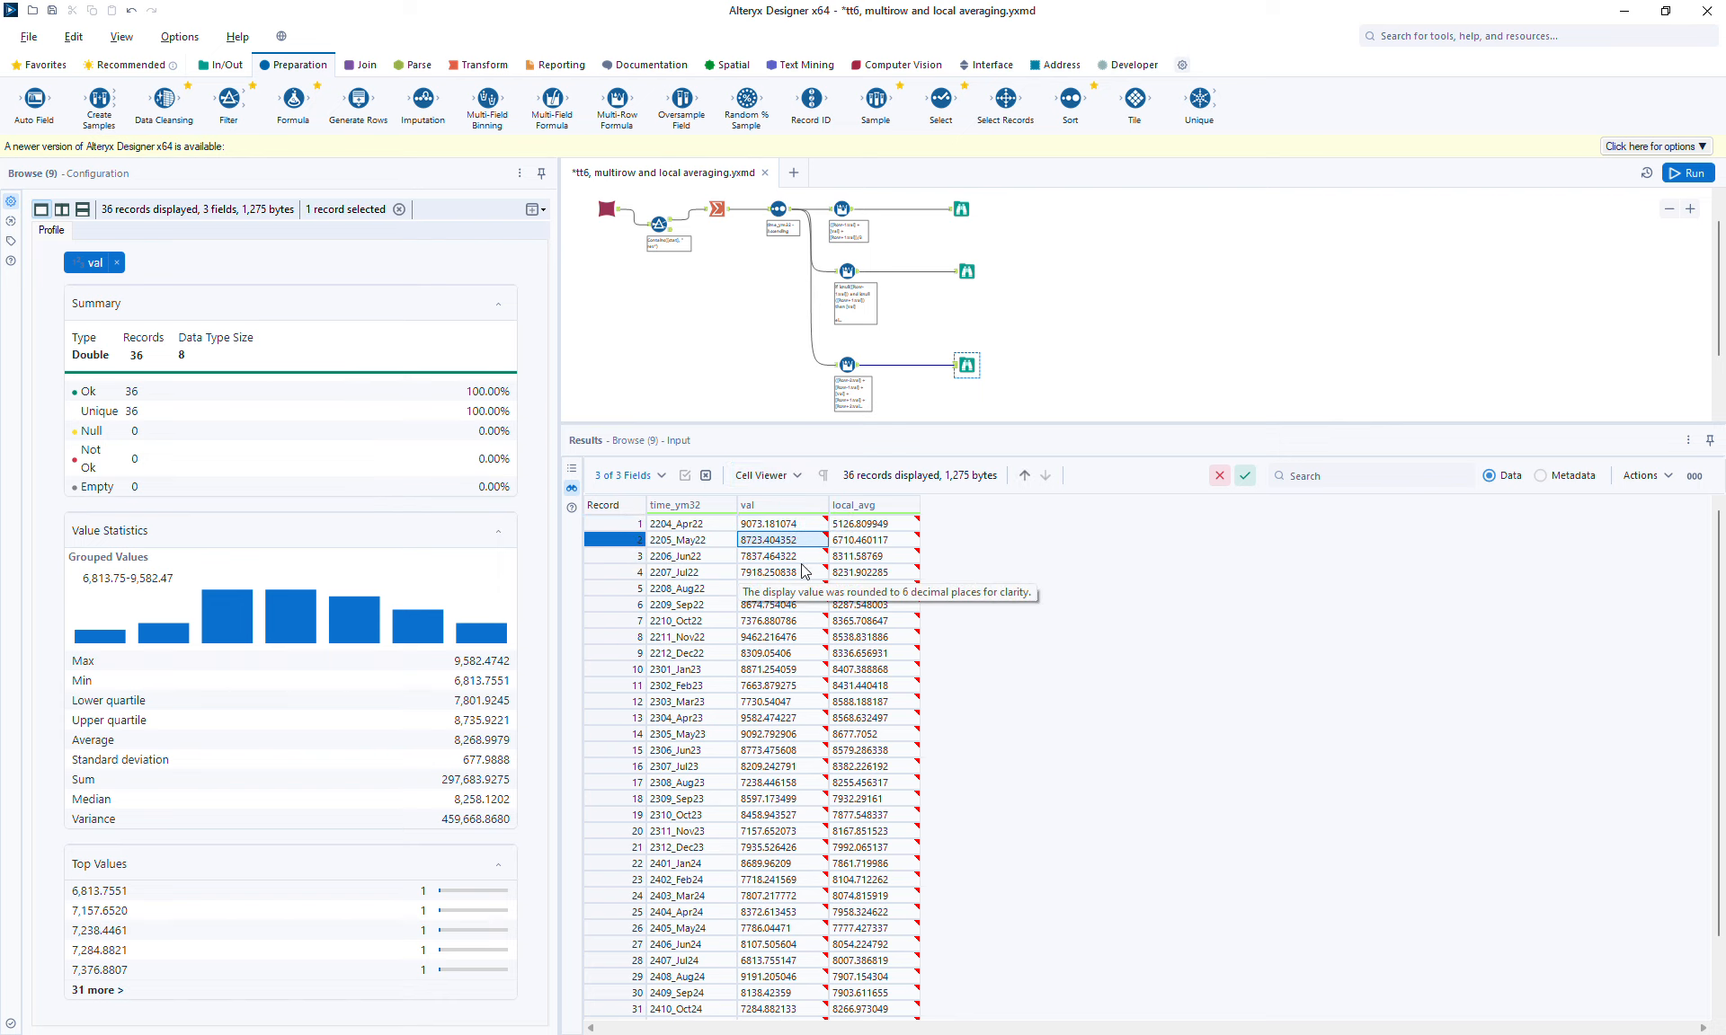
left_click(792, 575)
left_click_drag(790, 572, 792, 525)
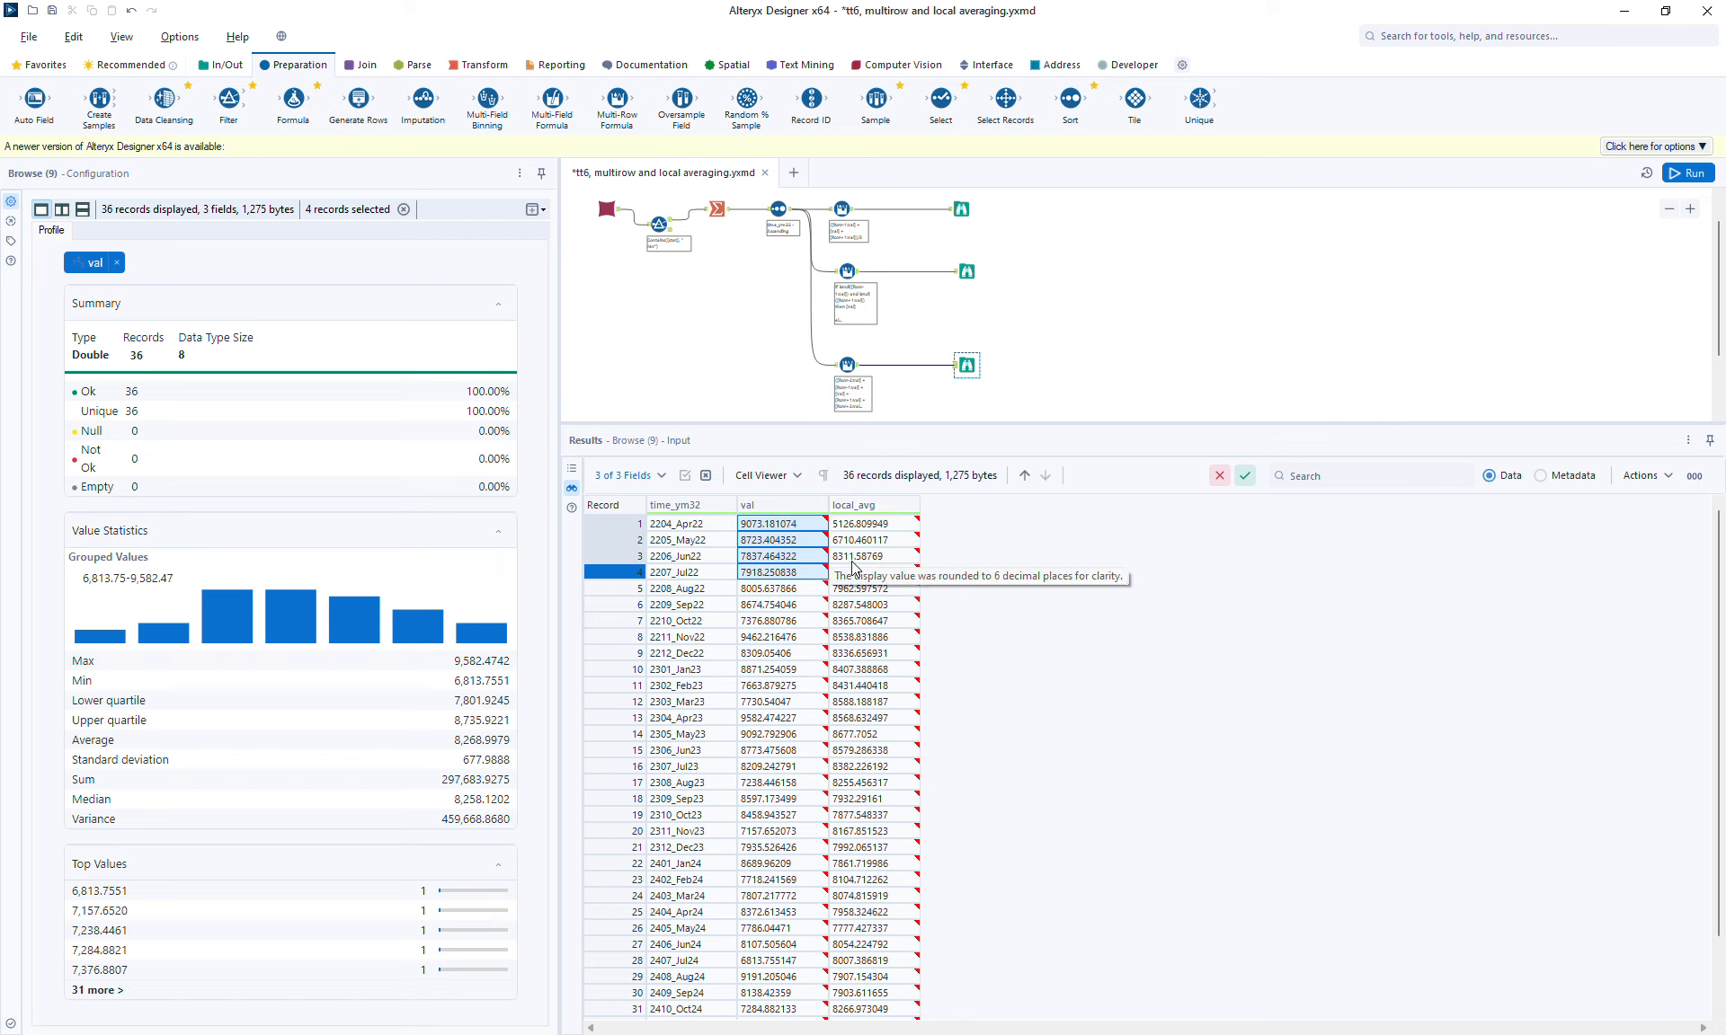
left_click(849, 556)
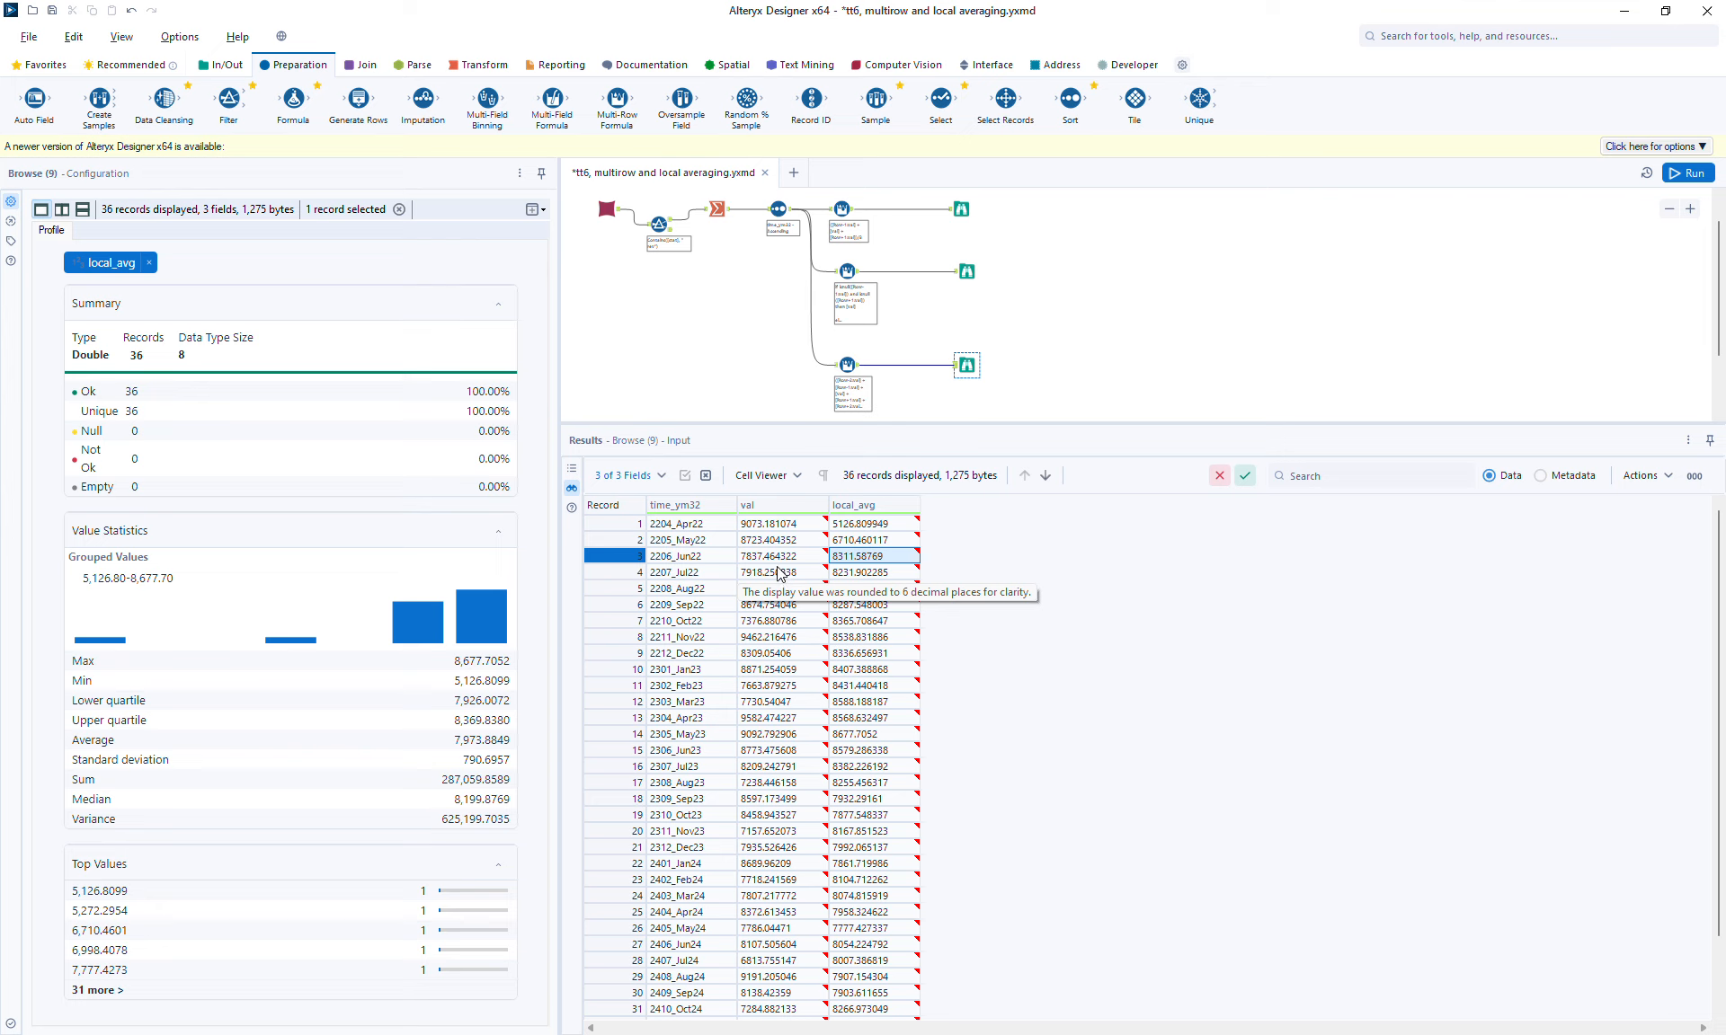
left_click(776, 557)
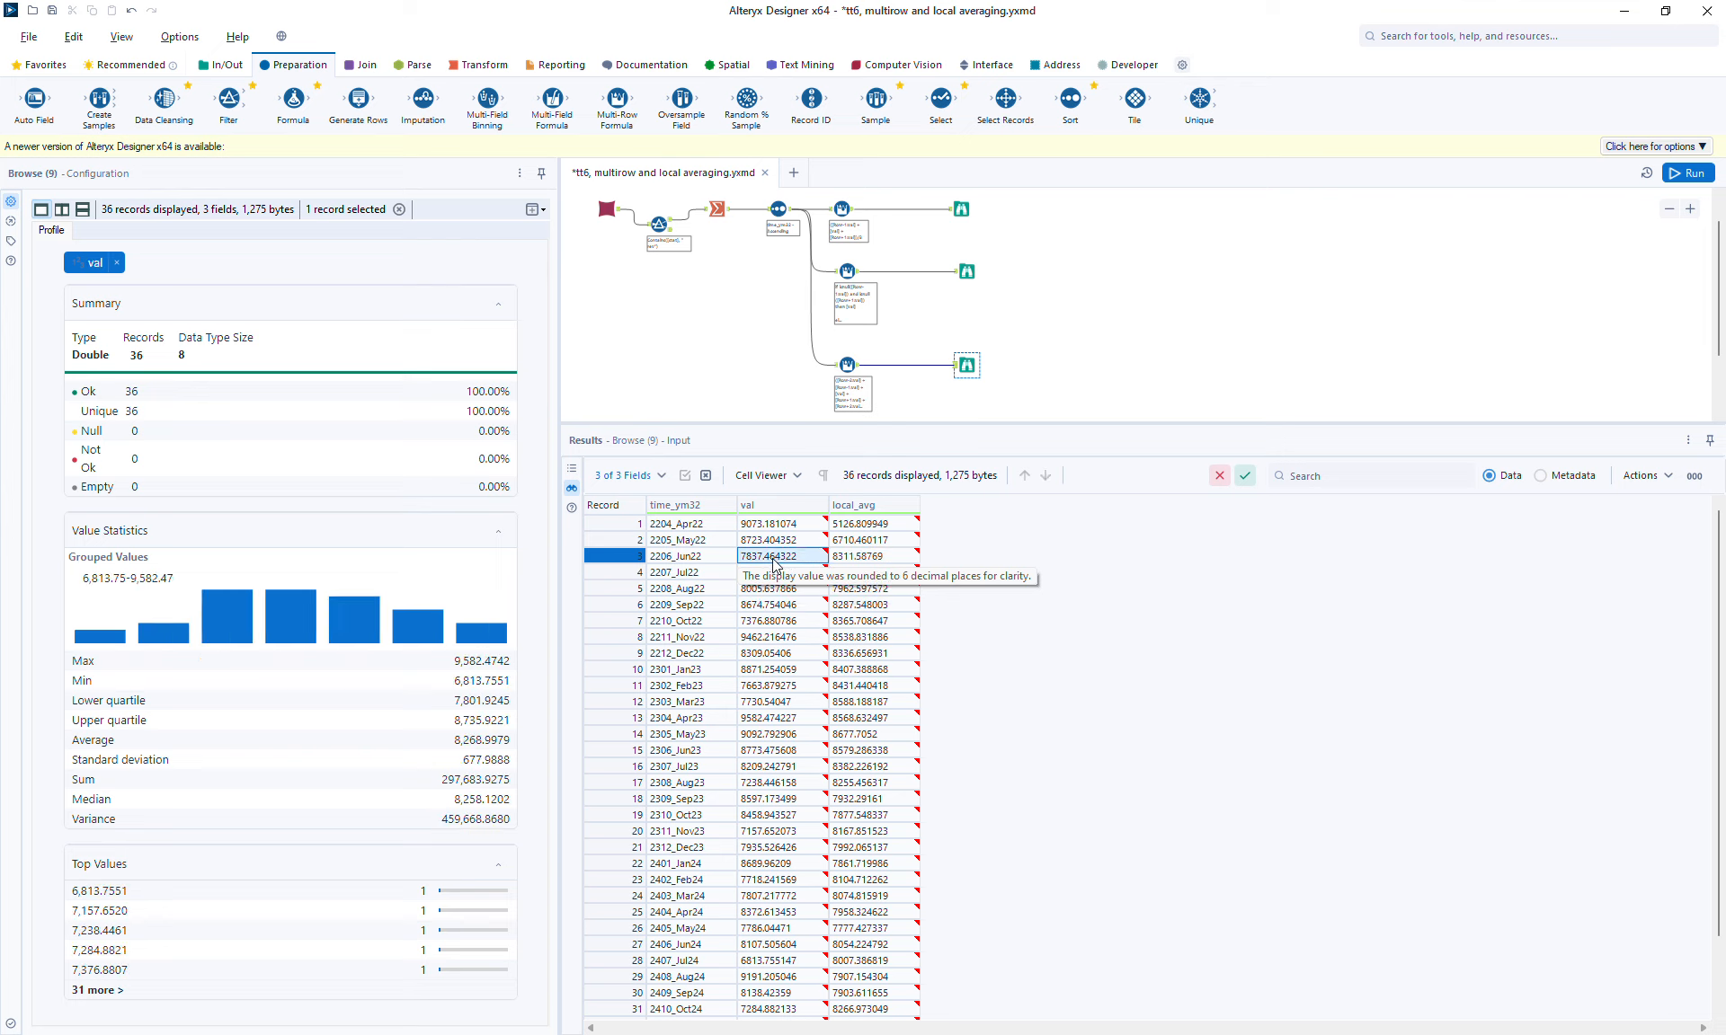
left_click(782, 542)
left_click(787, 526)
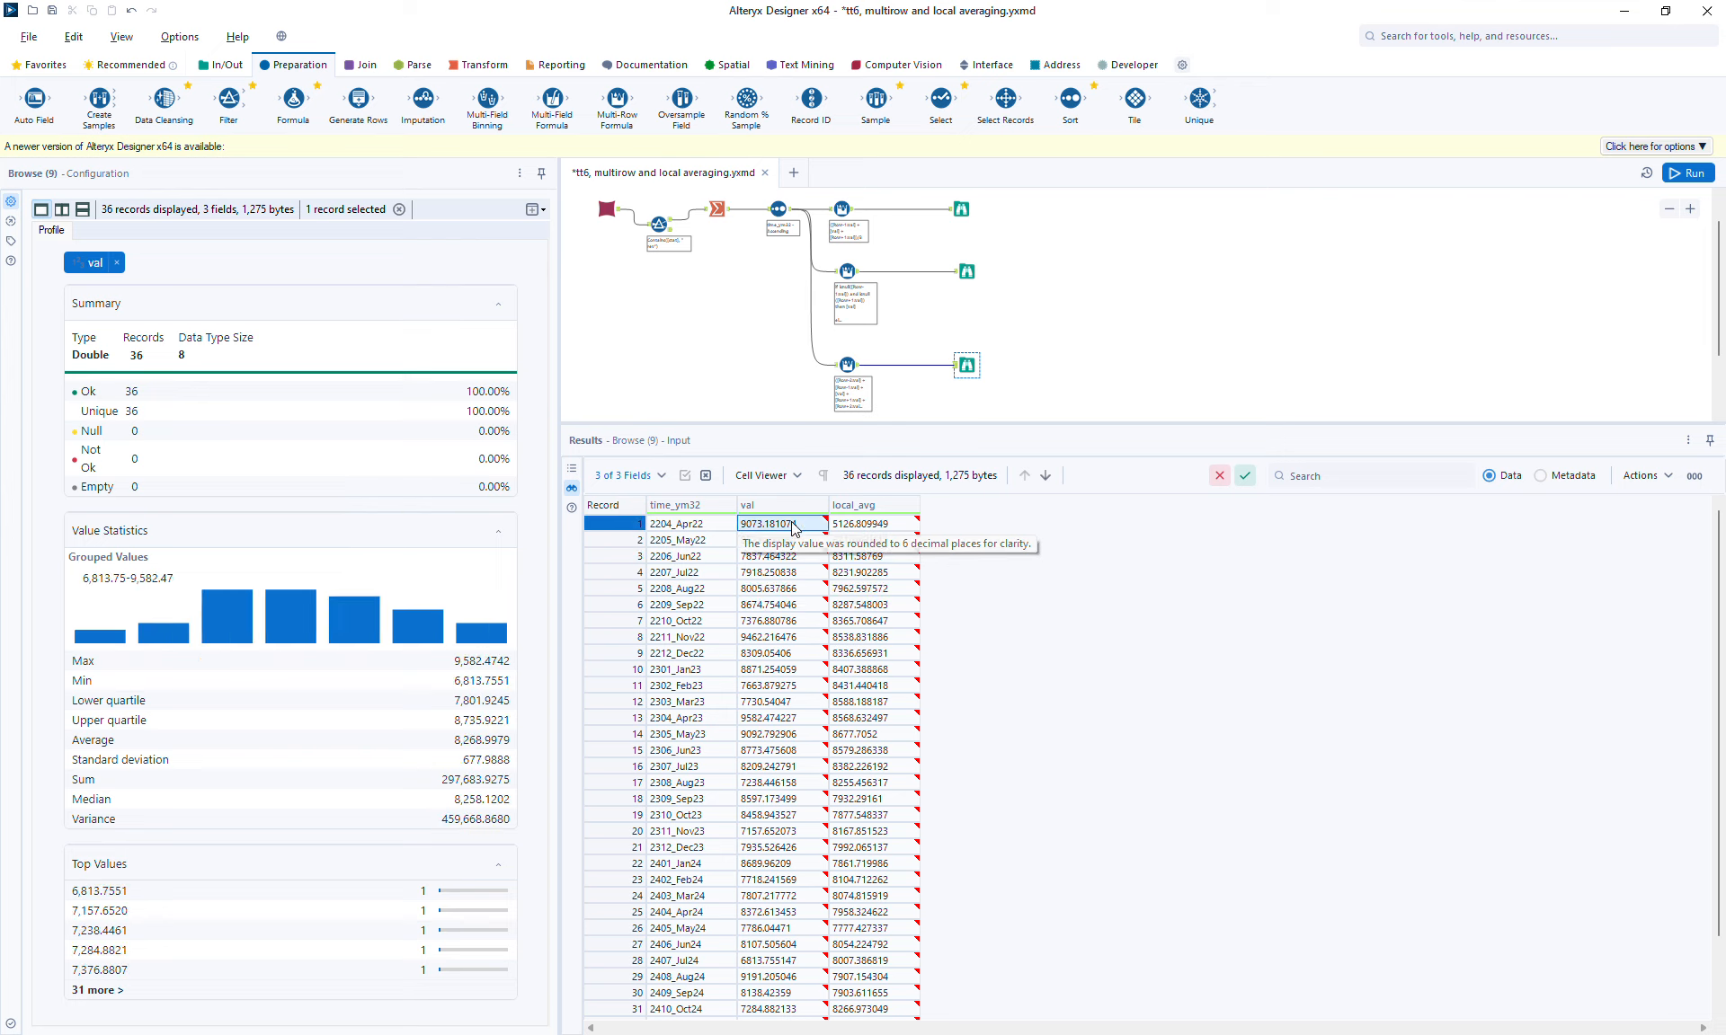
left_click(780, 573)
left_click(780, 593)
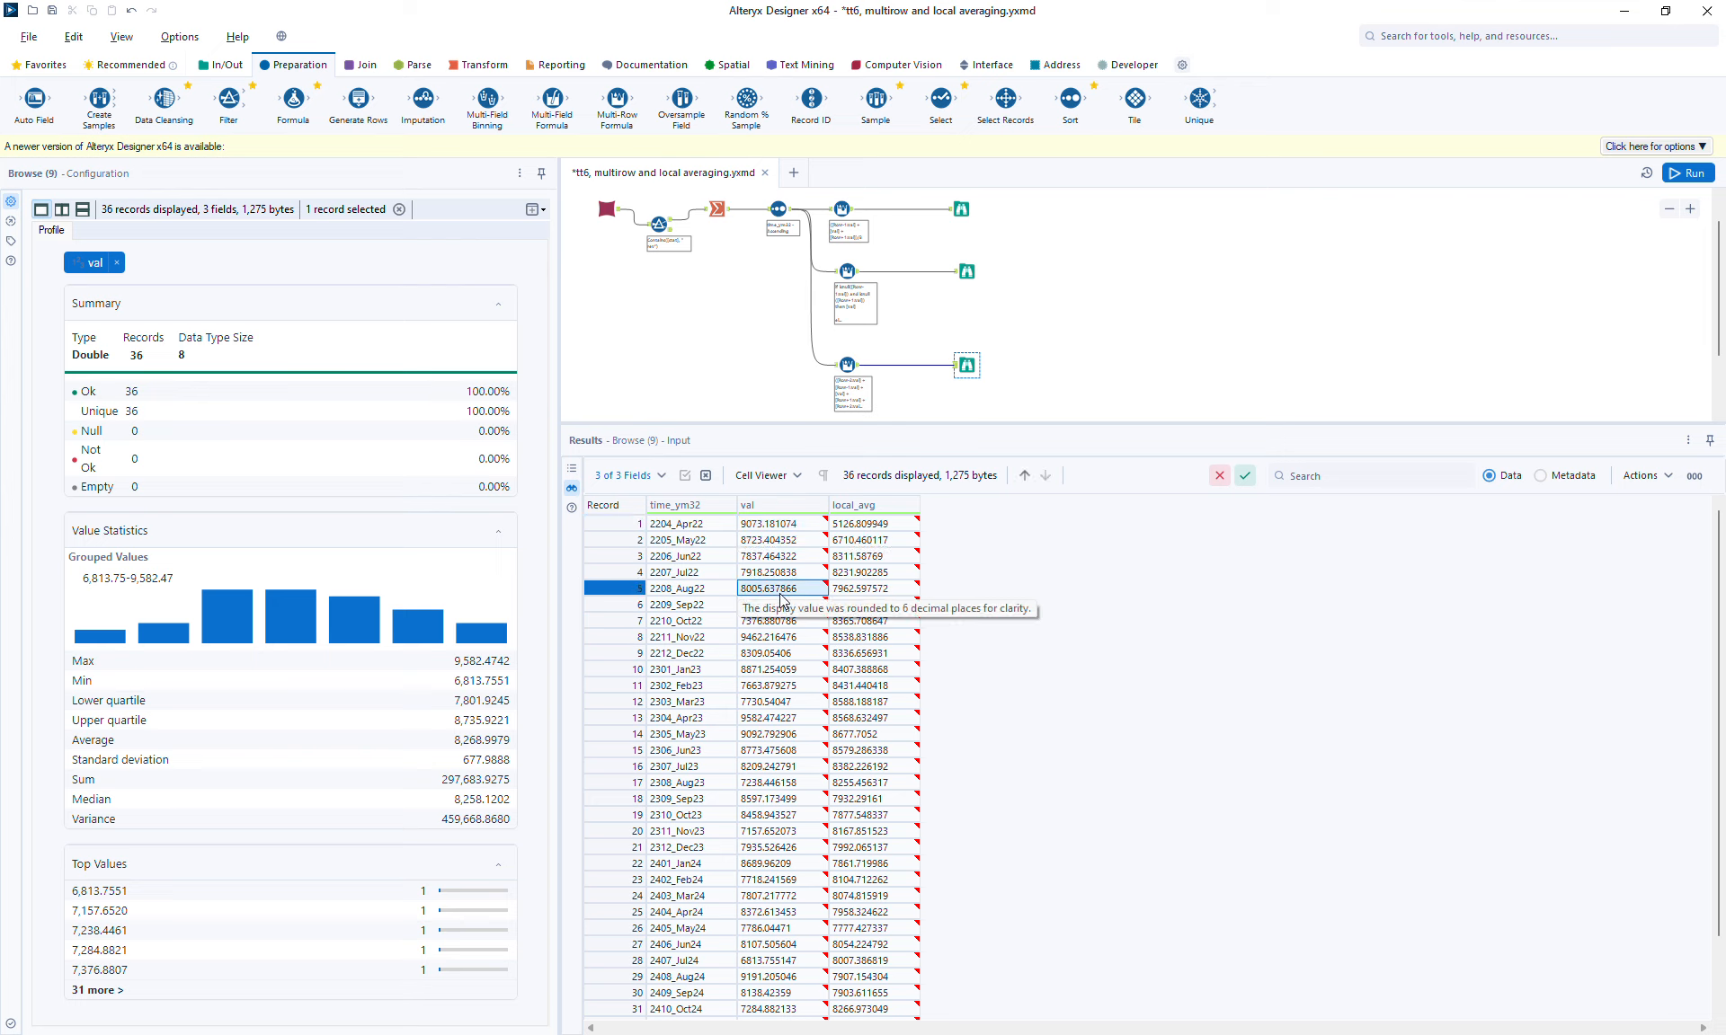
left_click(860, 557)
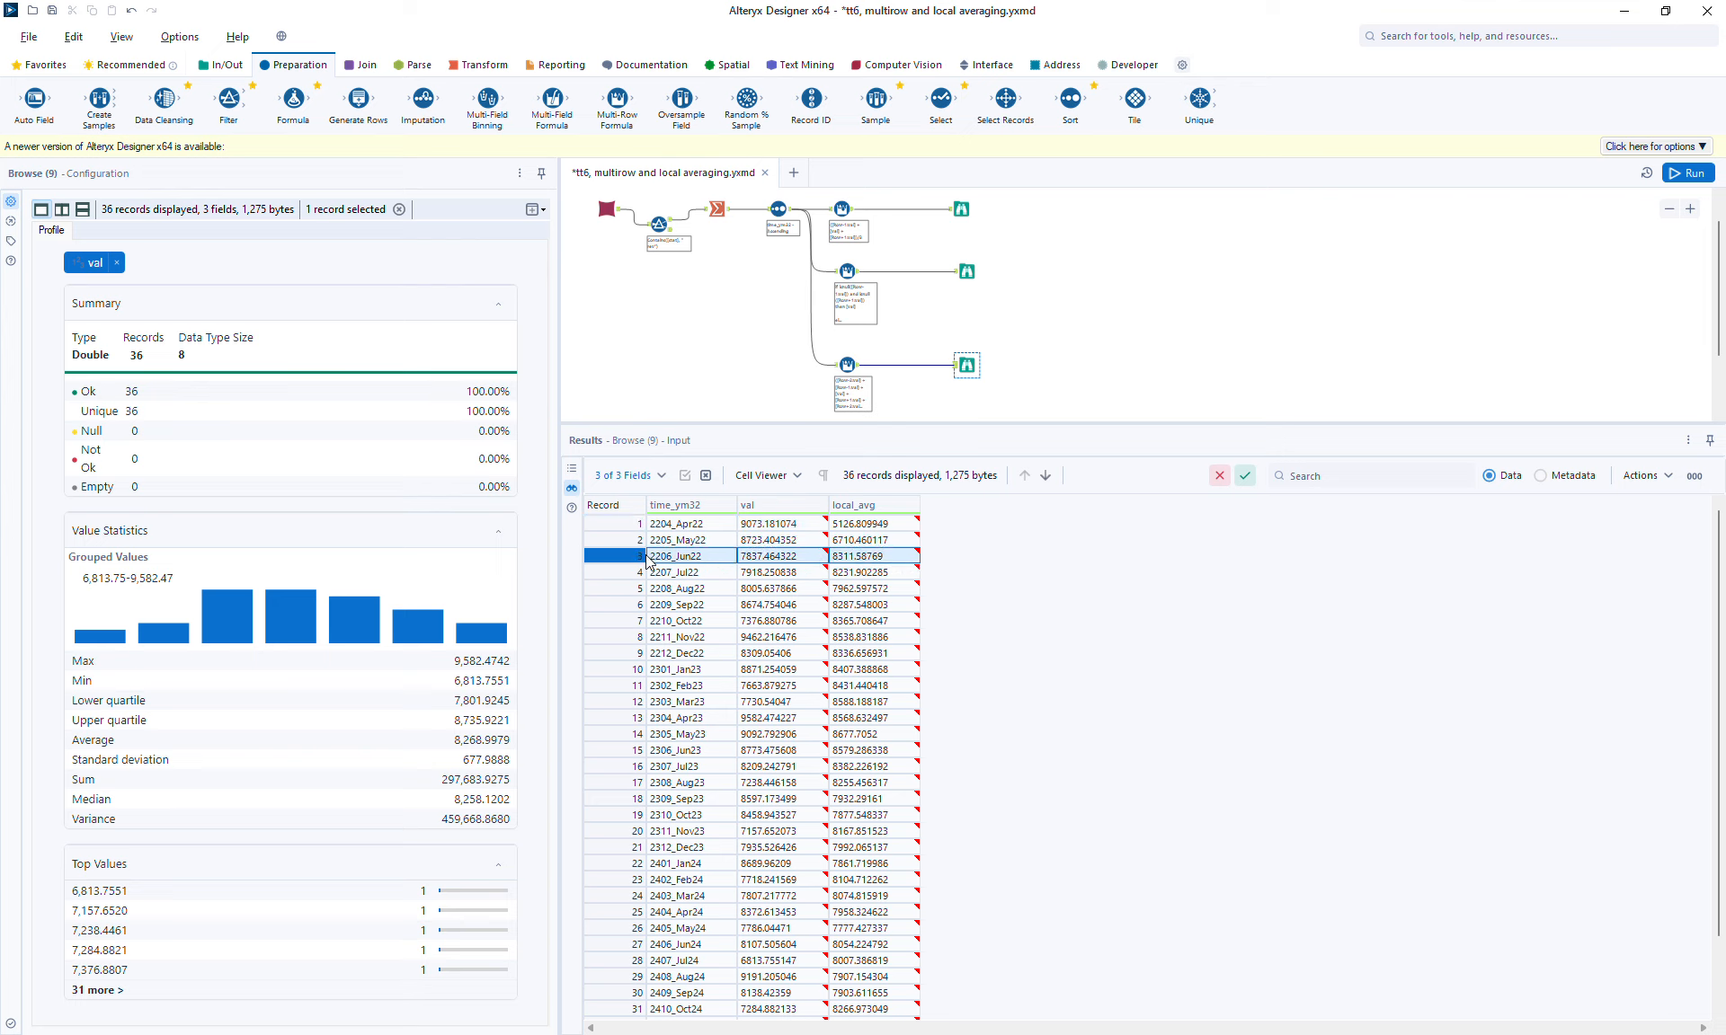
left_click(882, 540)
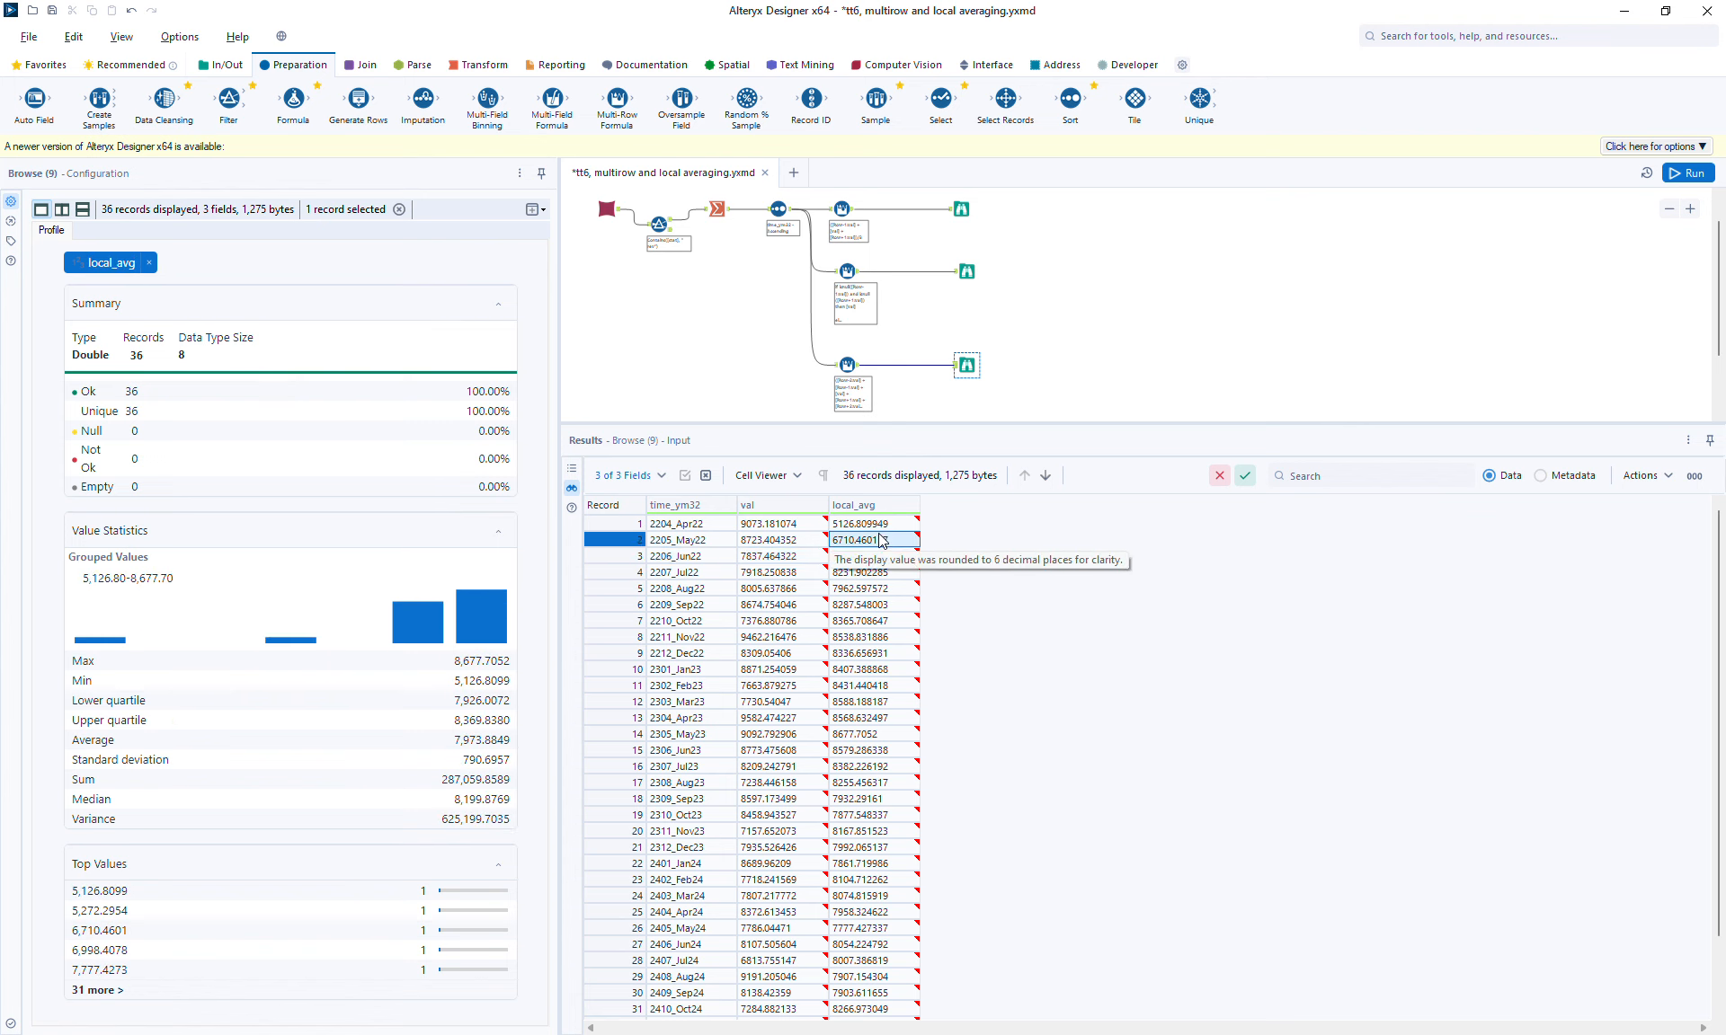
left_click(874, 522)
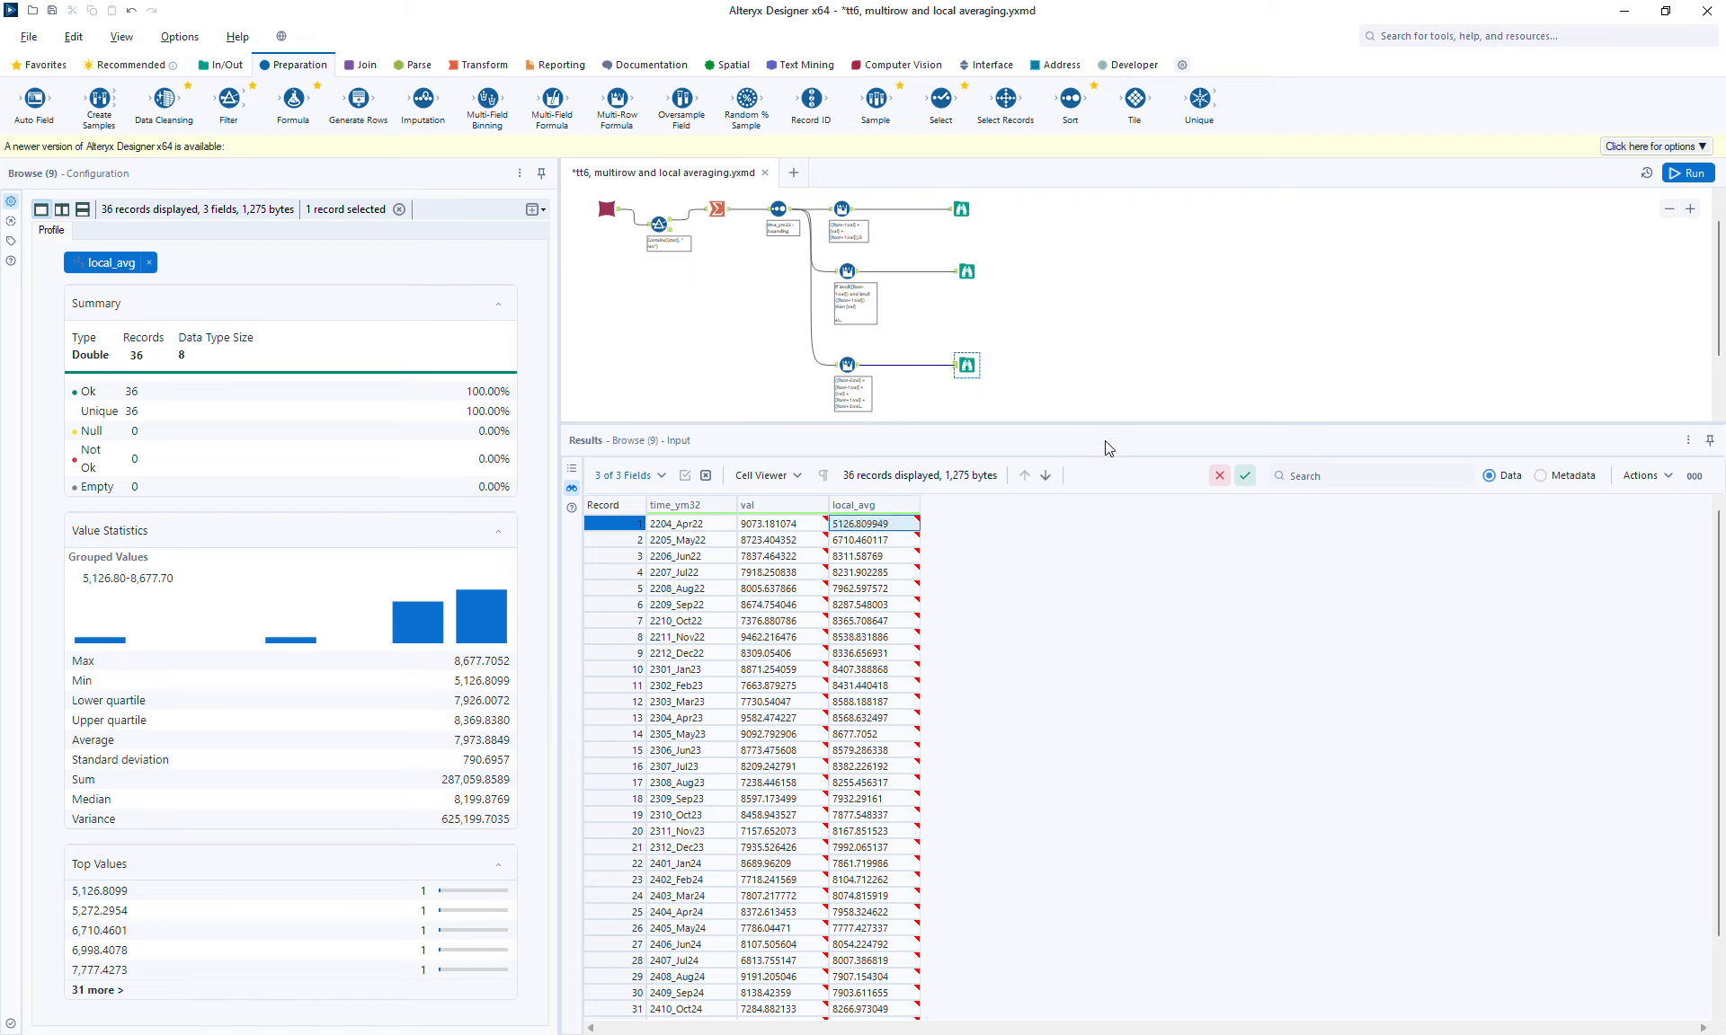
Step: Open the edge-handling Multi-Row Formula's output and check its first and last records
left_click_drag(1102, 421, 1098, 559)
left_click(966, 302)
left_click(847, 301)
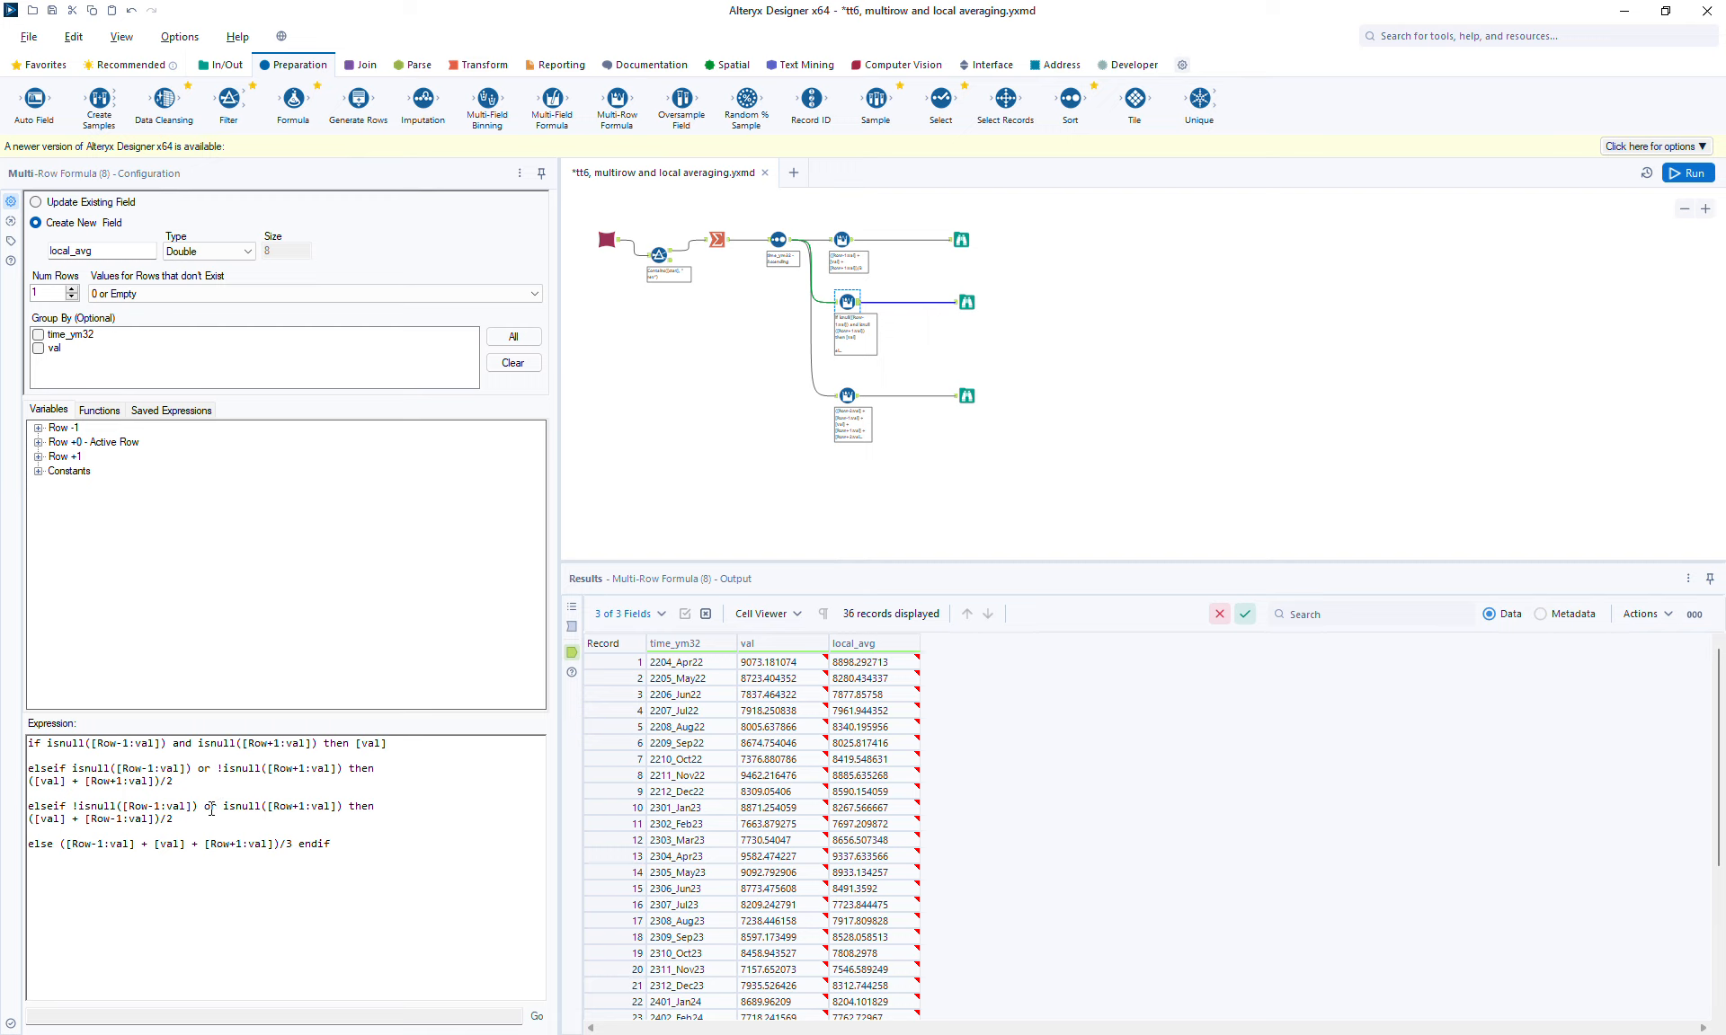
left_click(610, 662)
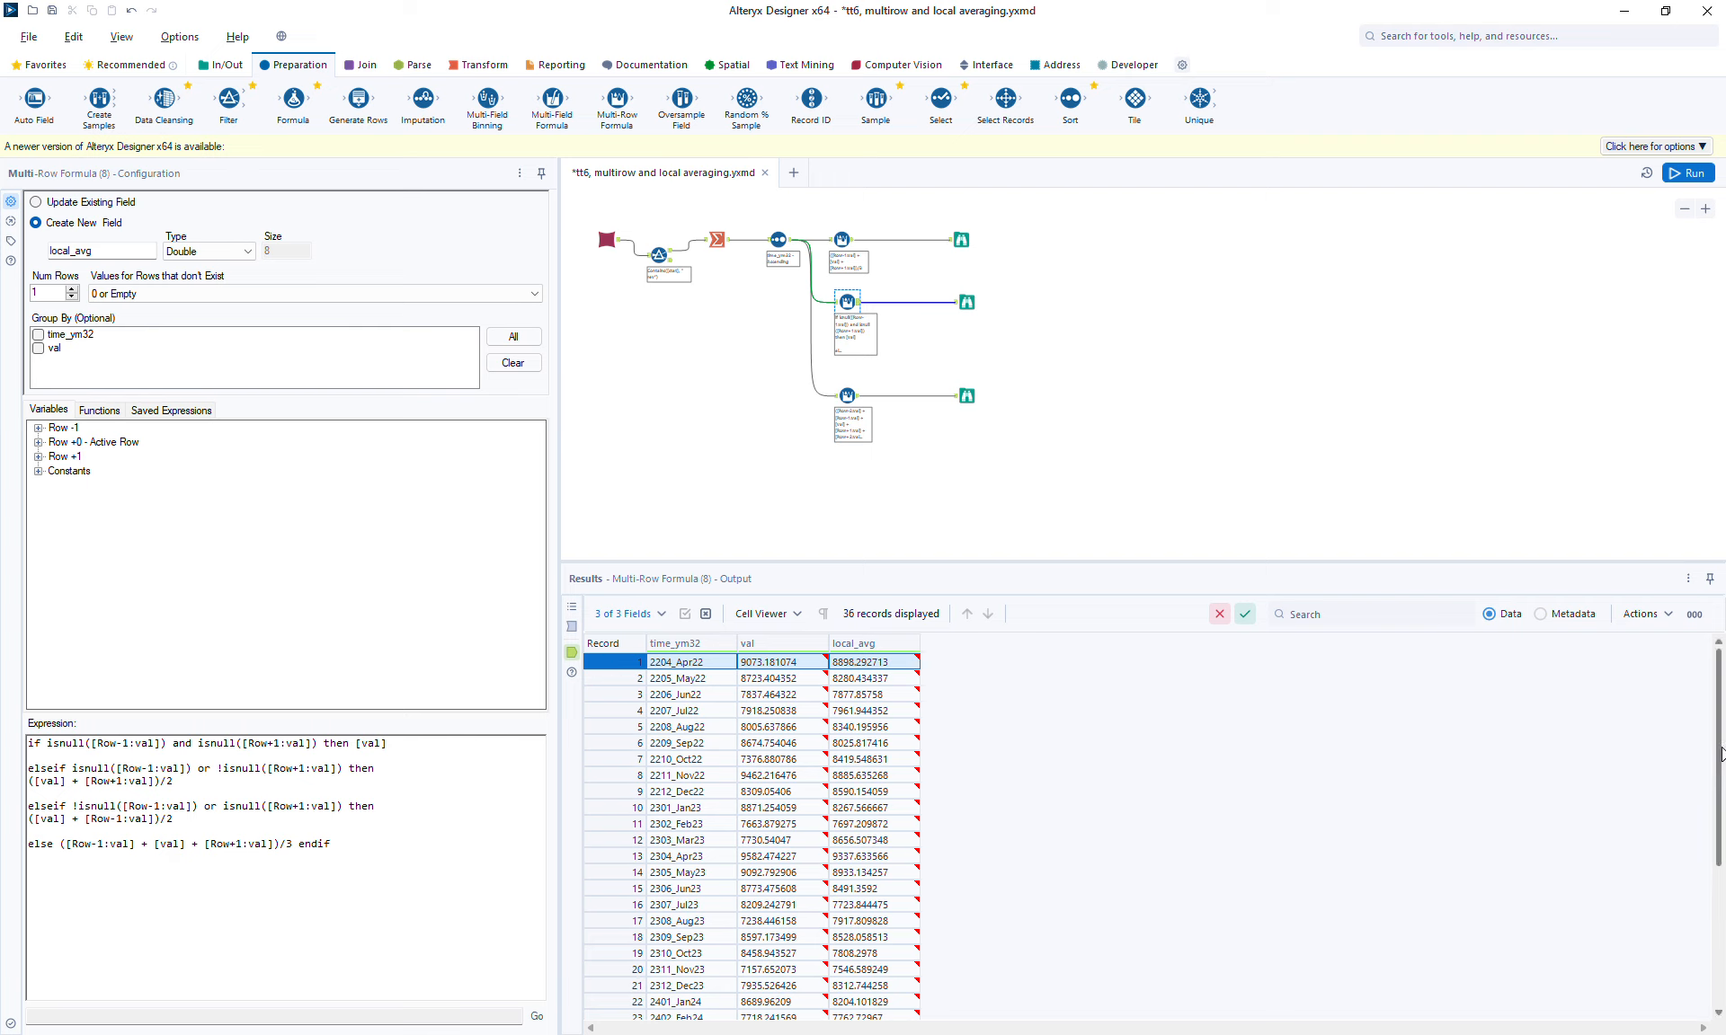
left_click_drag(1720, 755, 1722, 966)
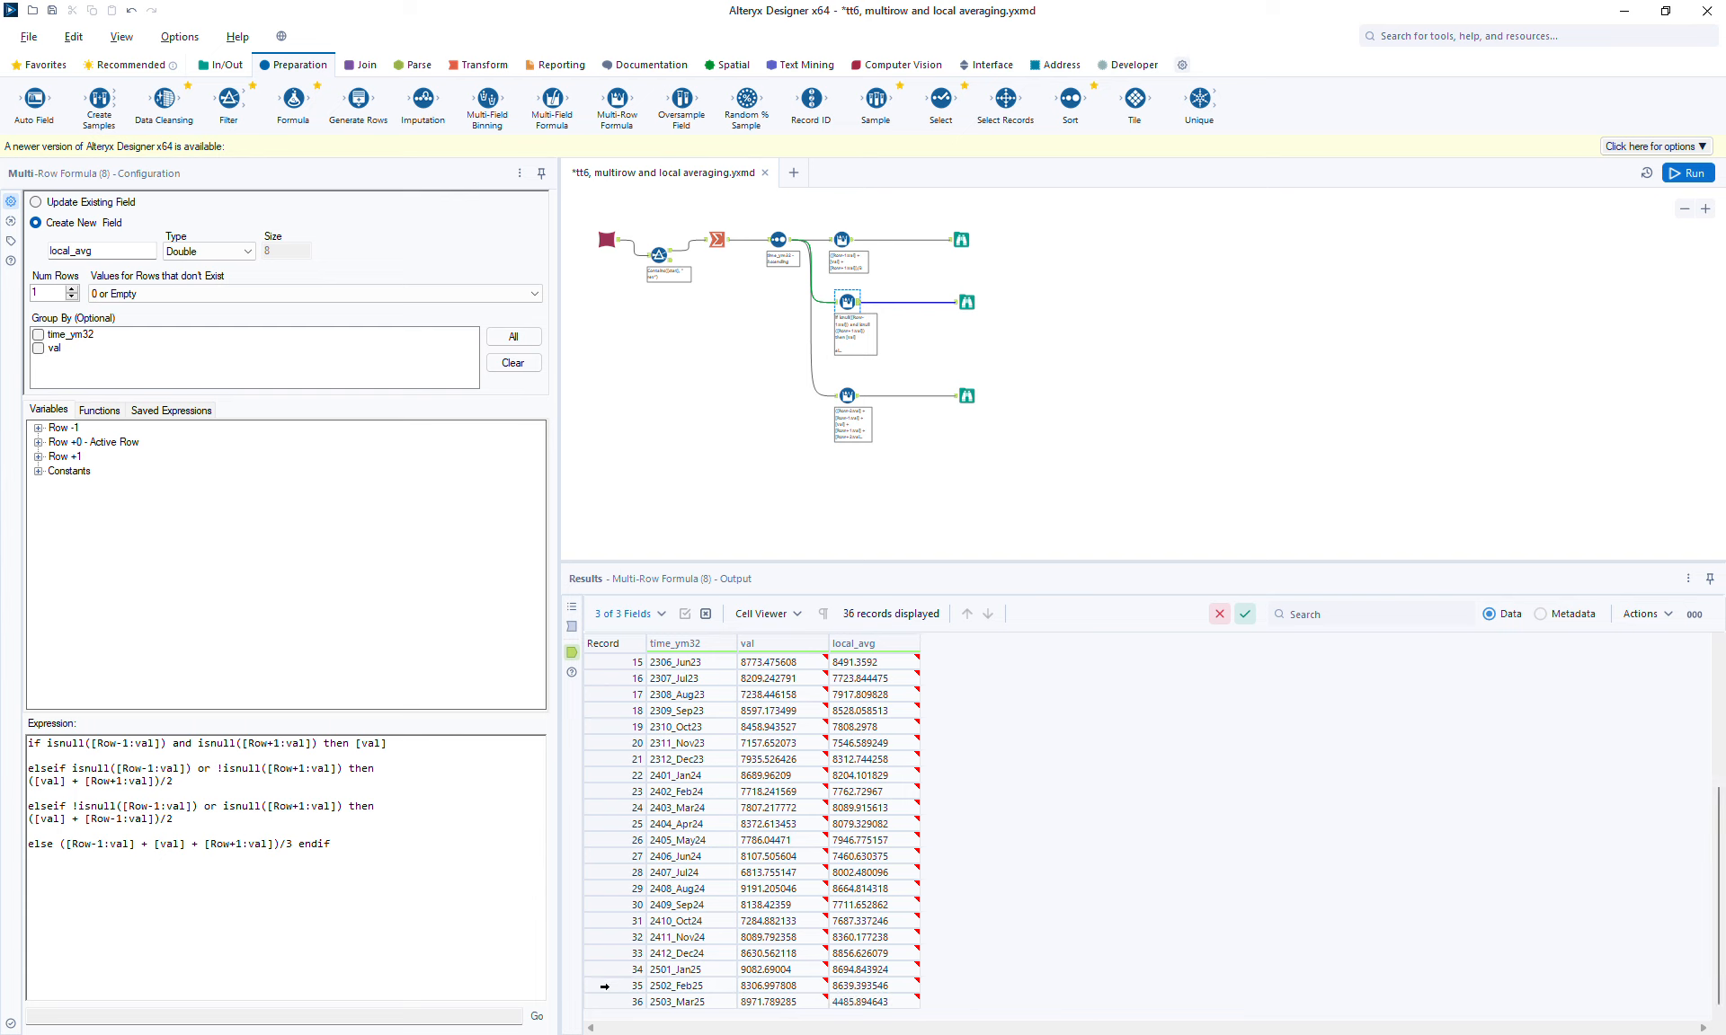
left_click(606, 1000)
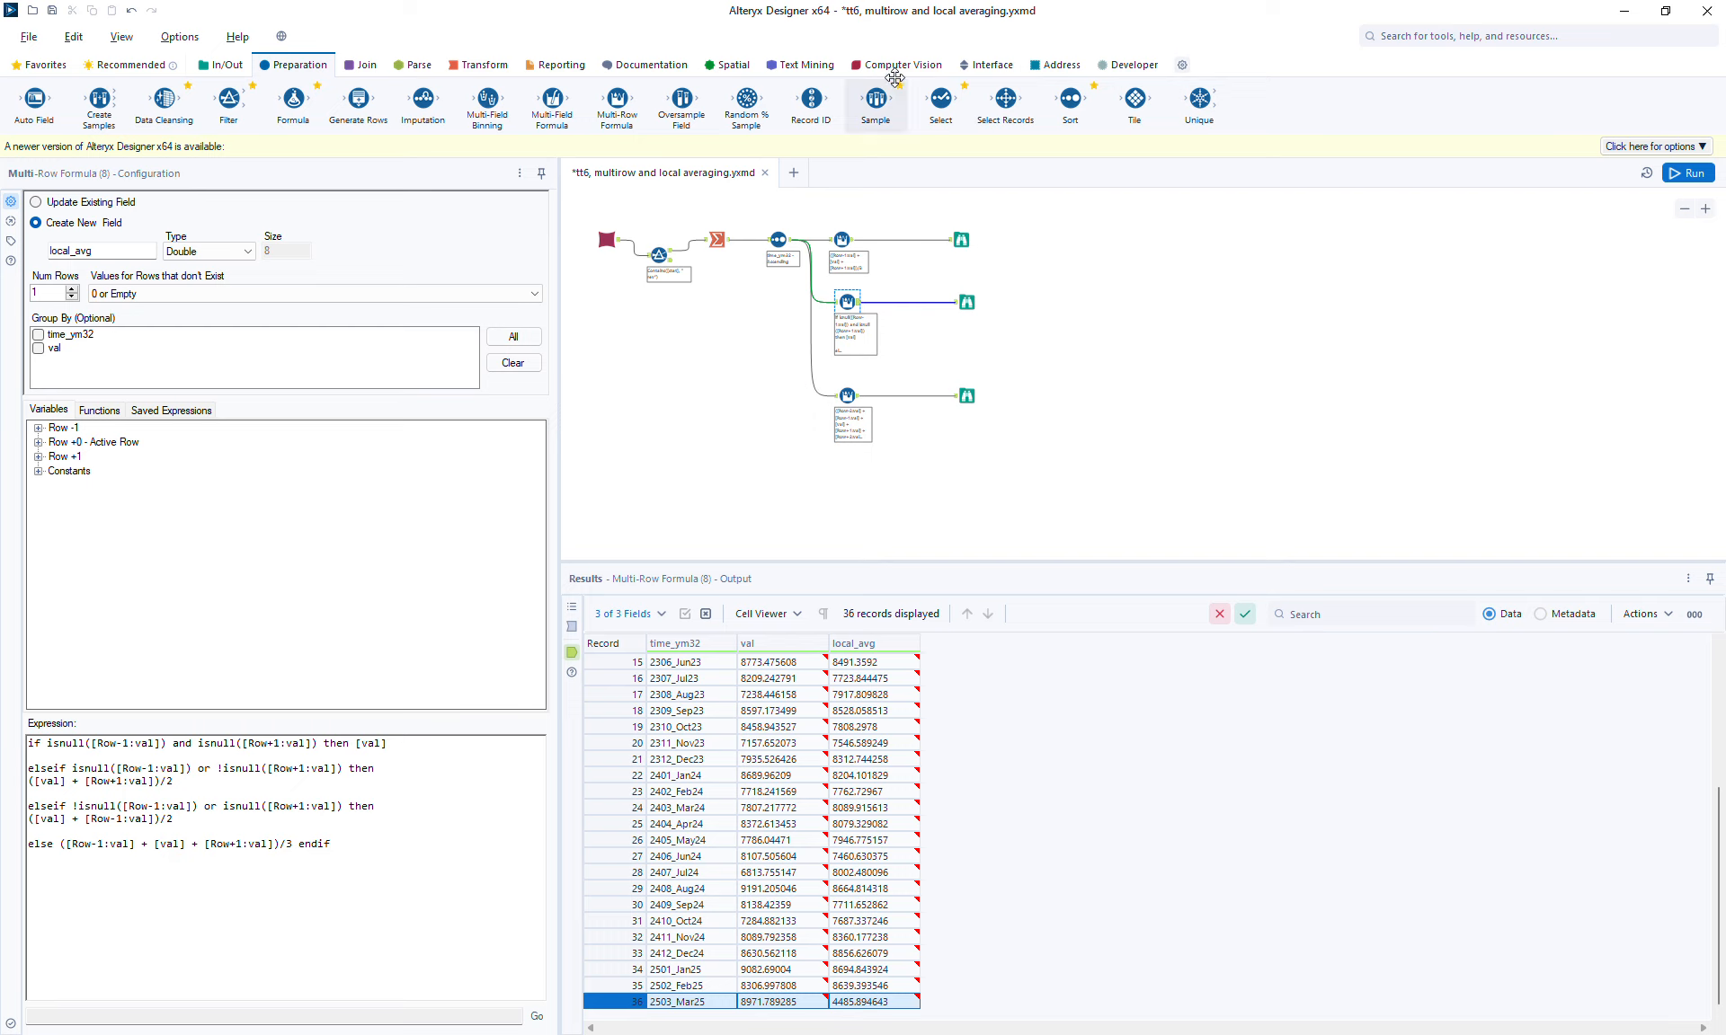
Step: Insert a Union tool between the Sort output and the five-record Multi-Row Formula
left_click(364, 63)
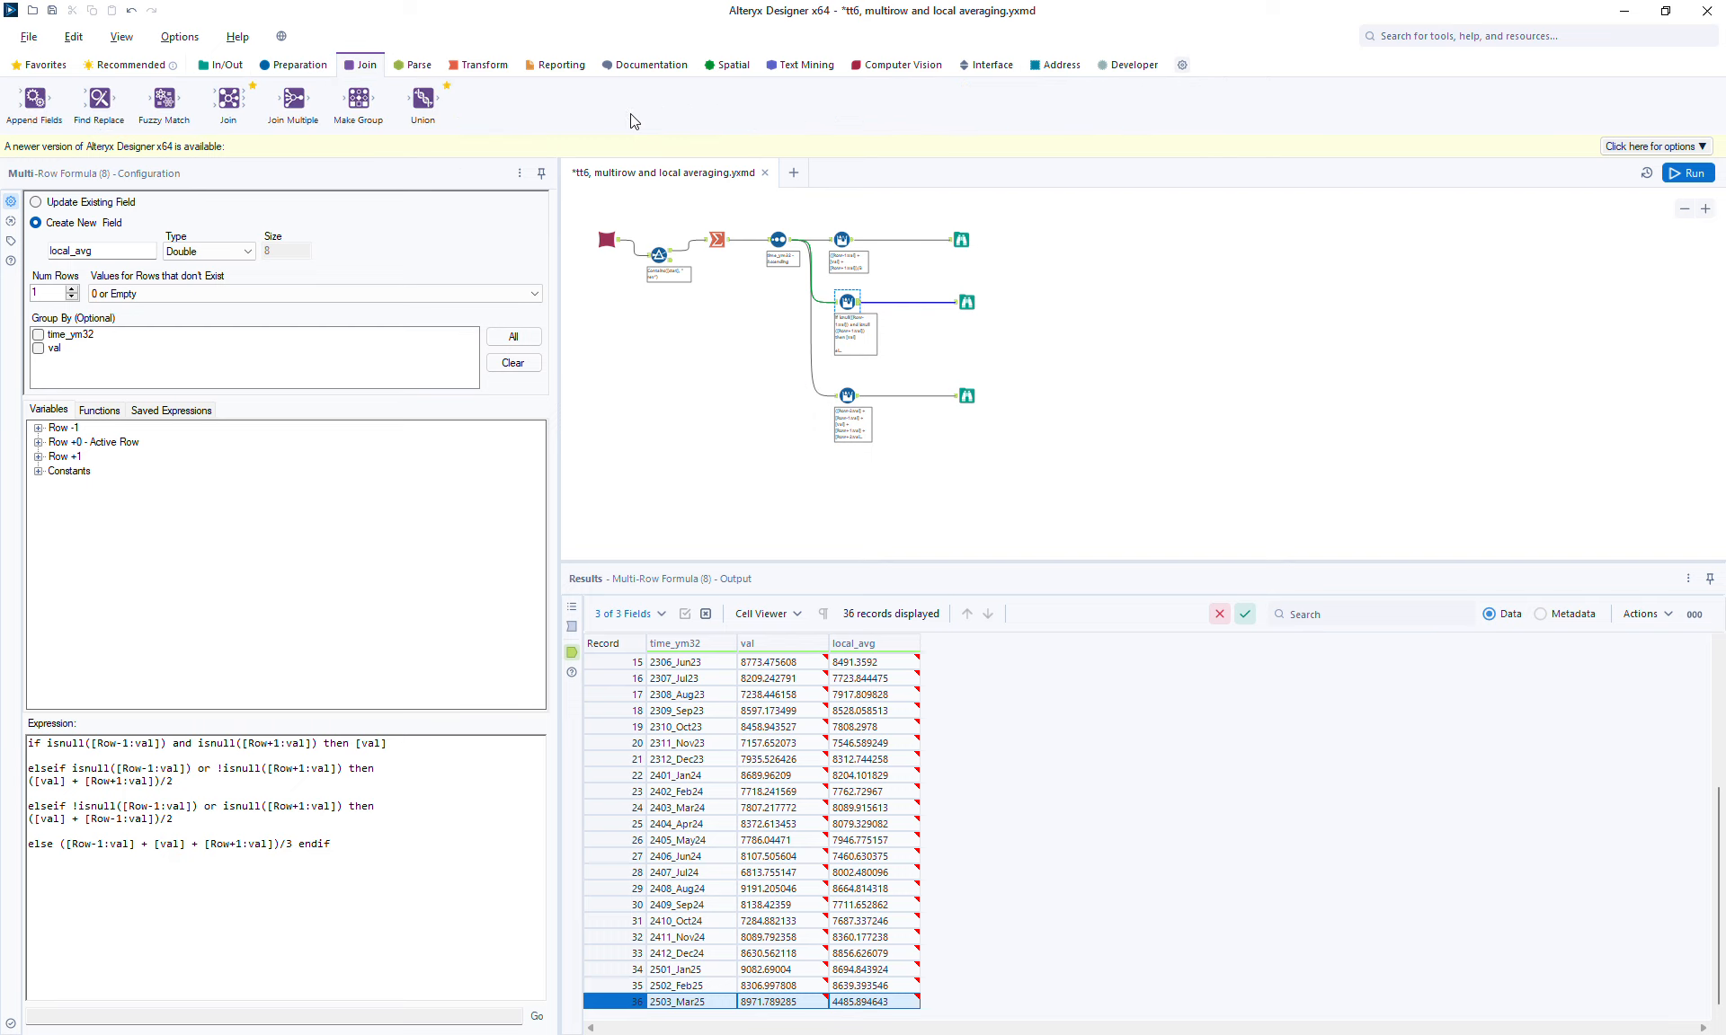
left_click_drag(422, 99, 816, 391)
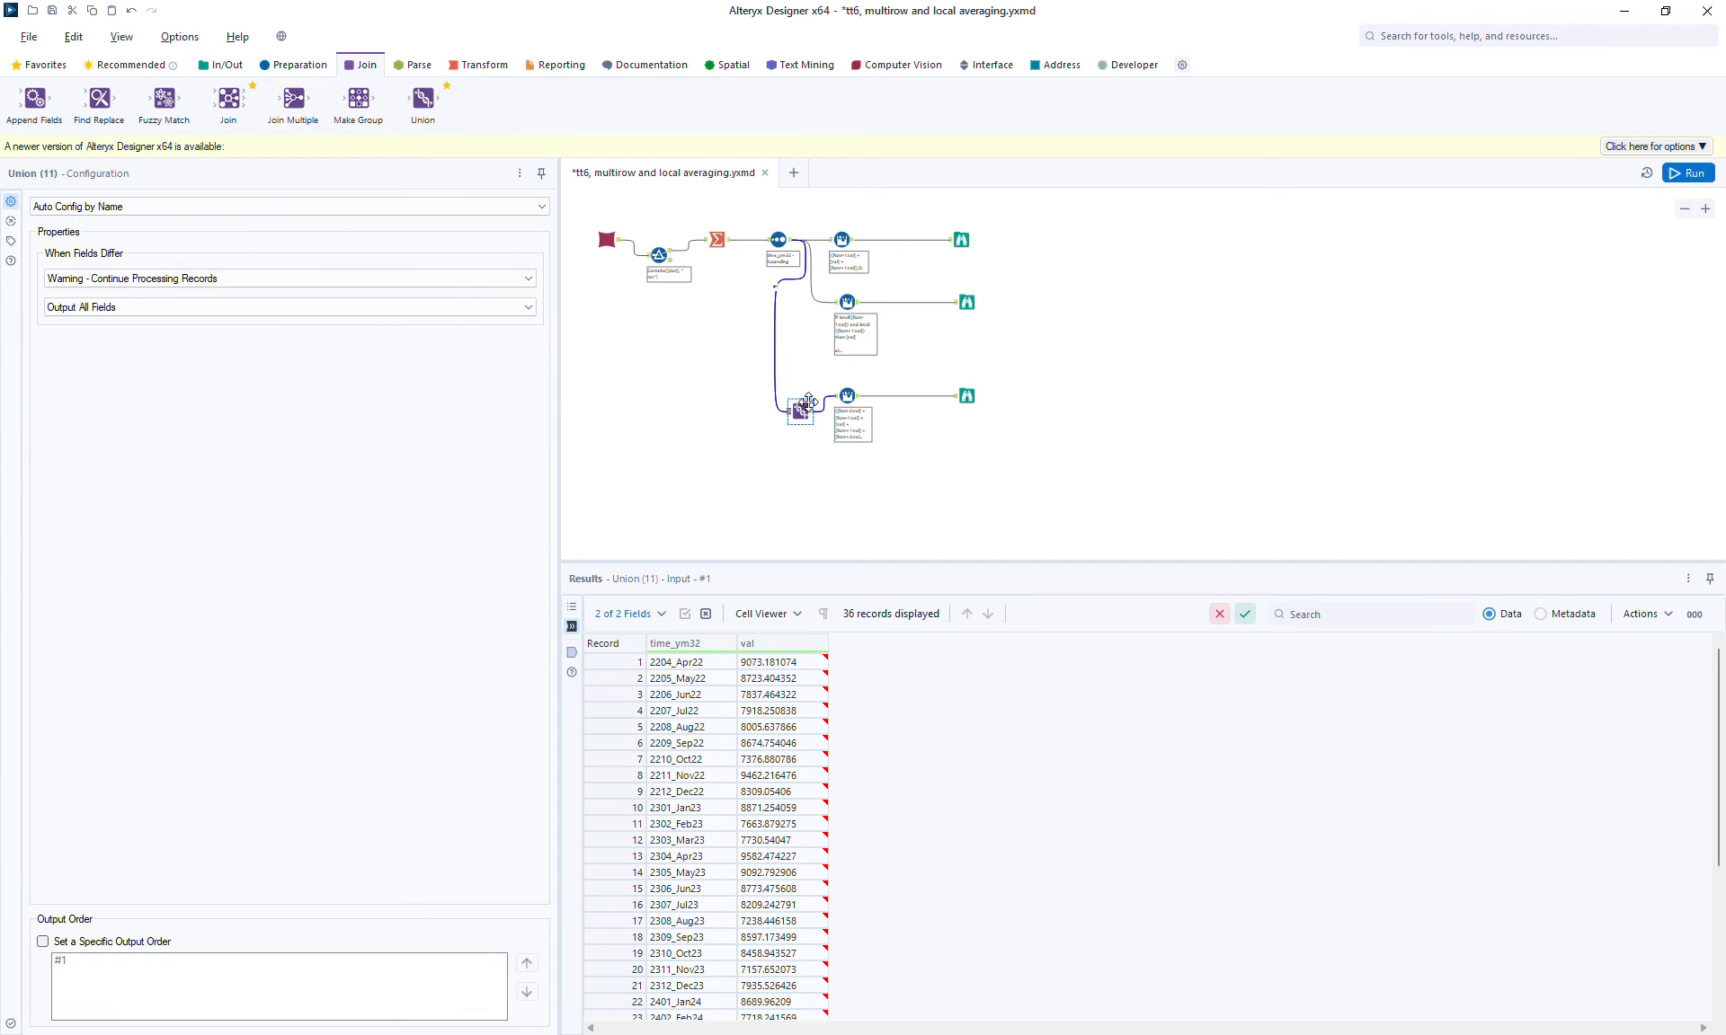
left_click_drag(827, 380, 1020, 399)
left_click_drag(800, 411, 1074, 448)
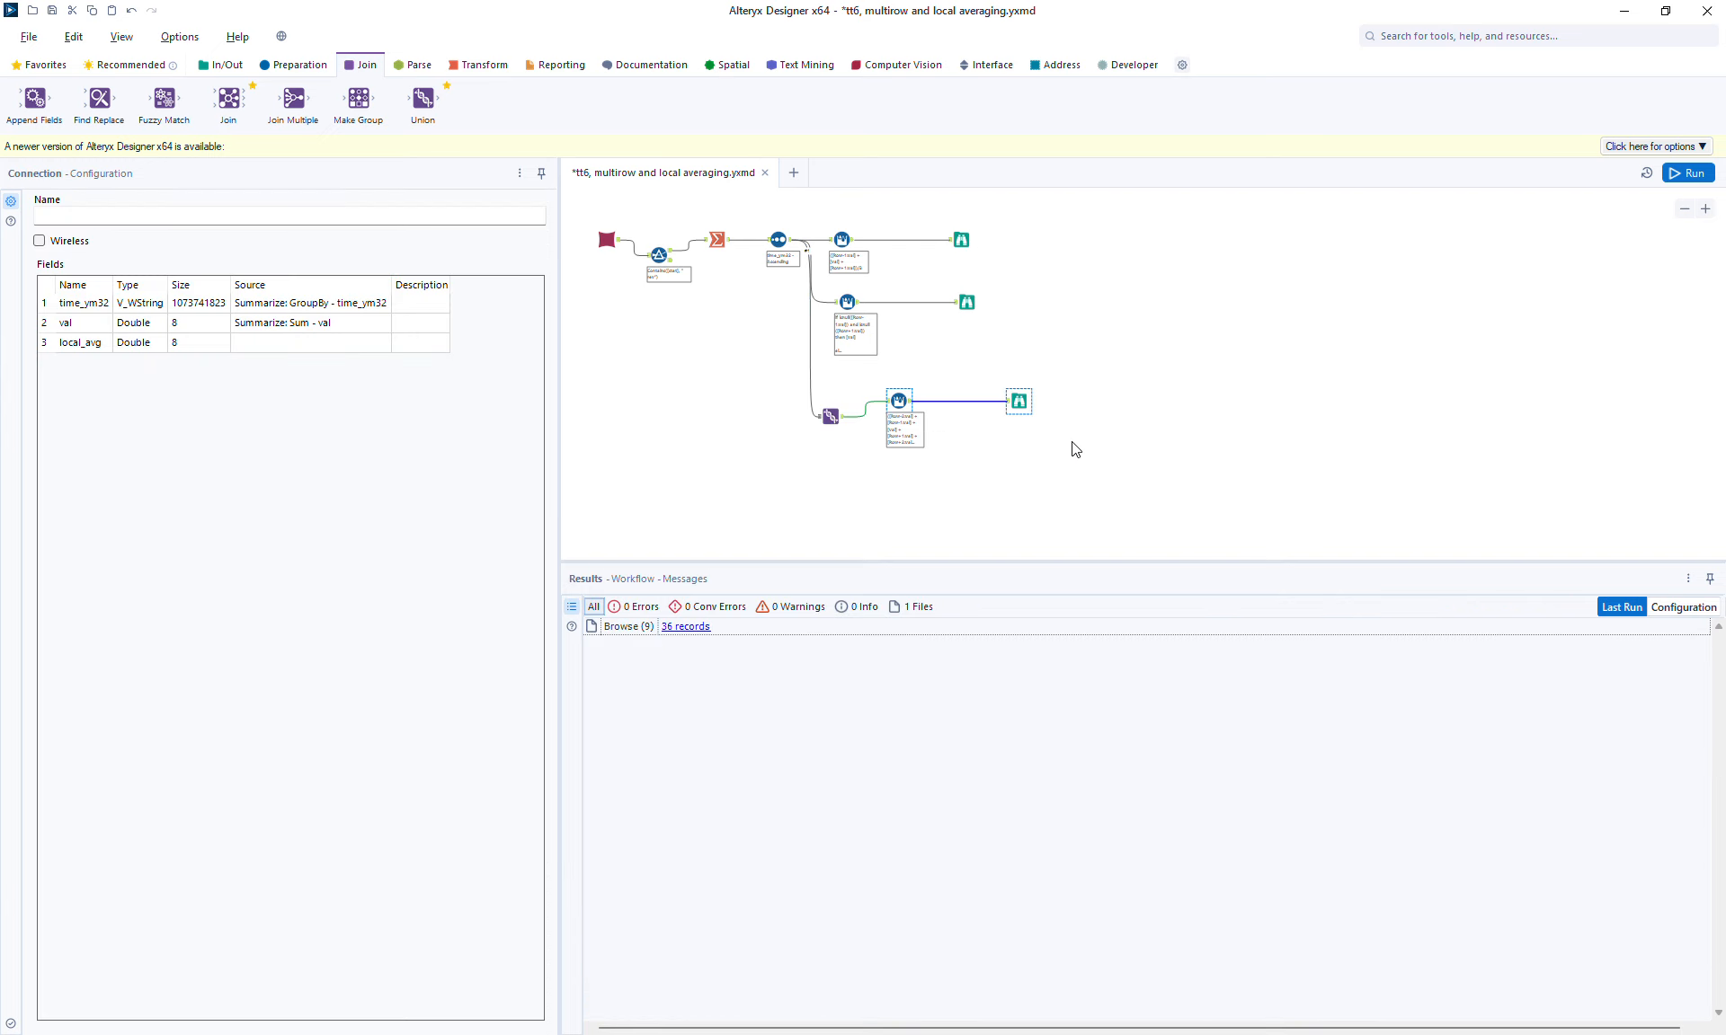
Step: Paste another copy of the Multi-Row Formula and Browse tools and connect it to the Union output
left_click(892, 468)
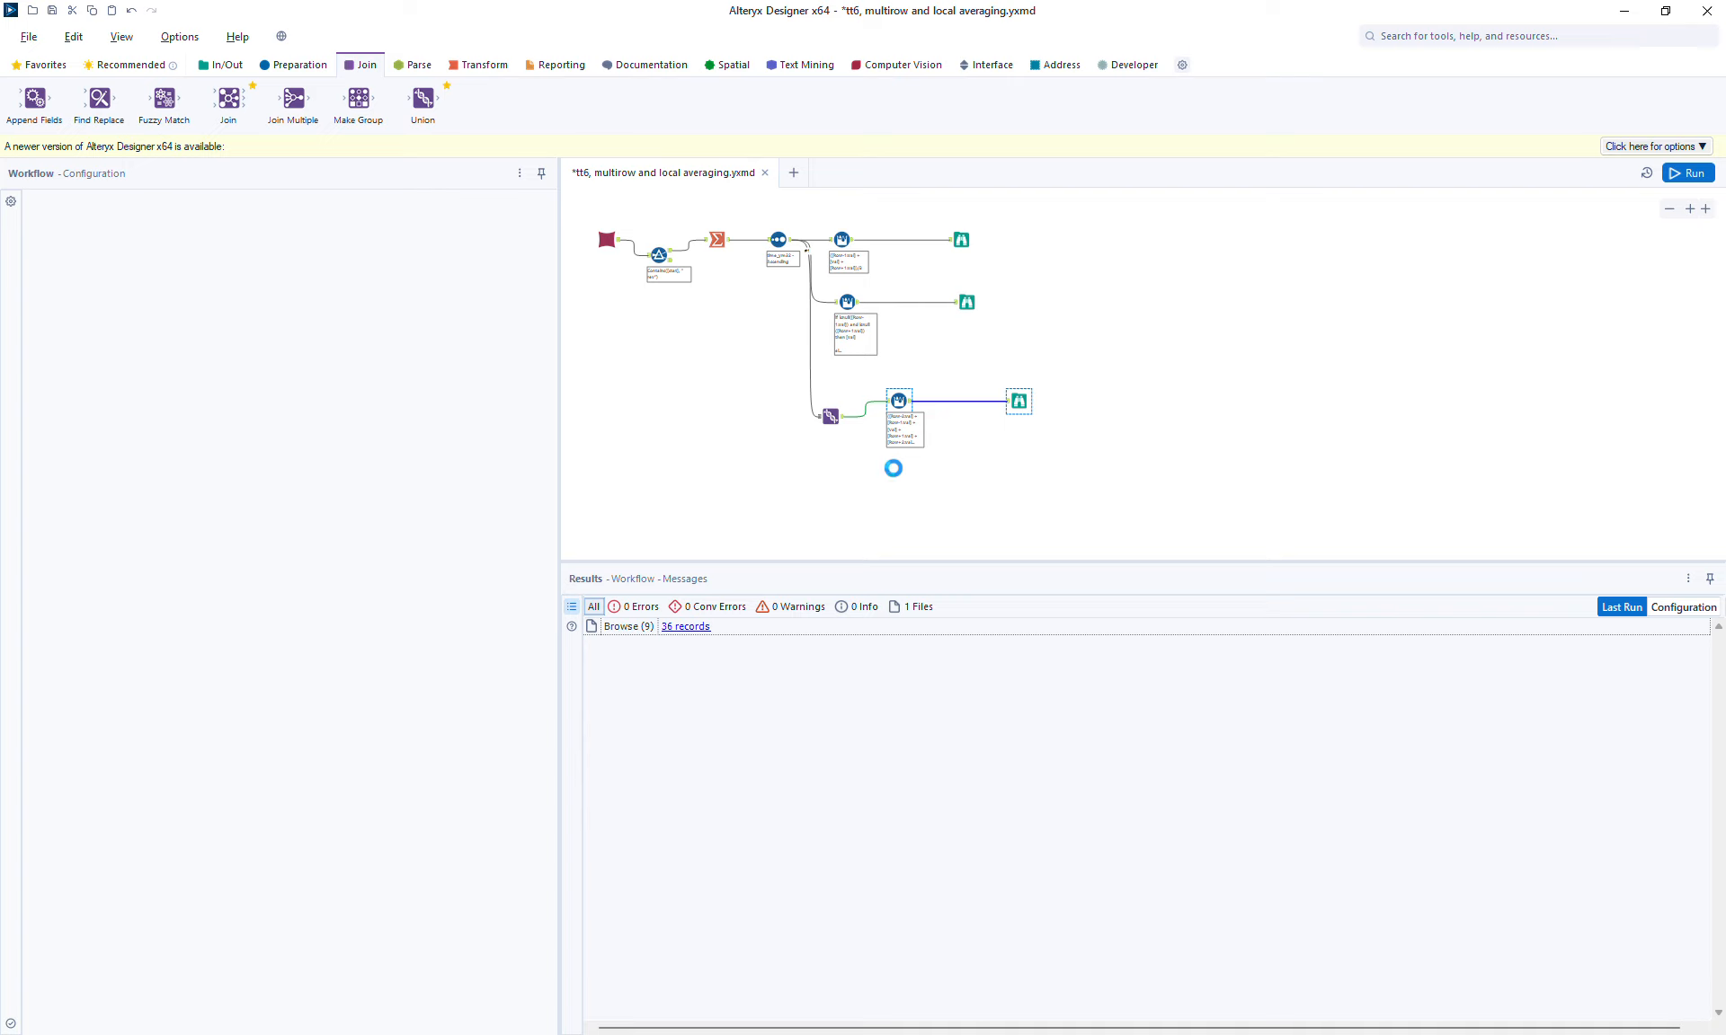
key("ctrl+v")
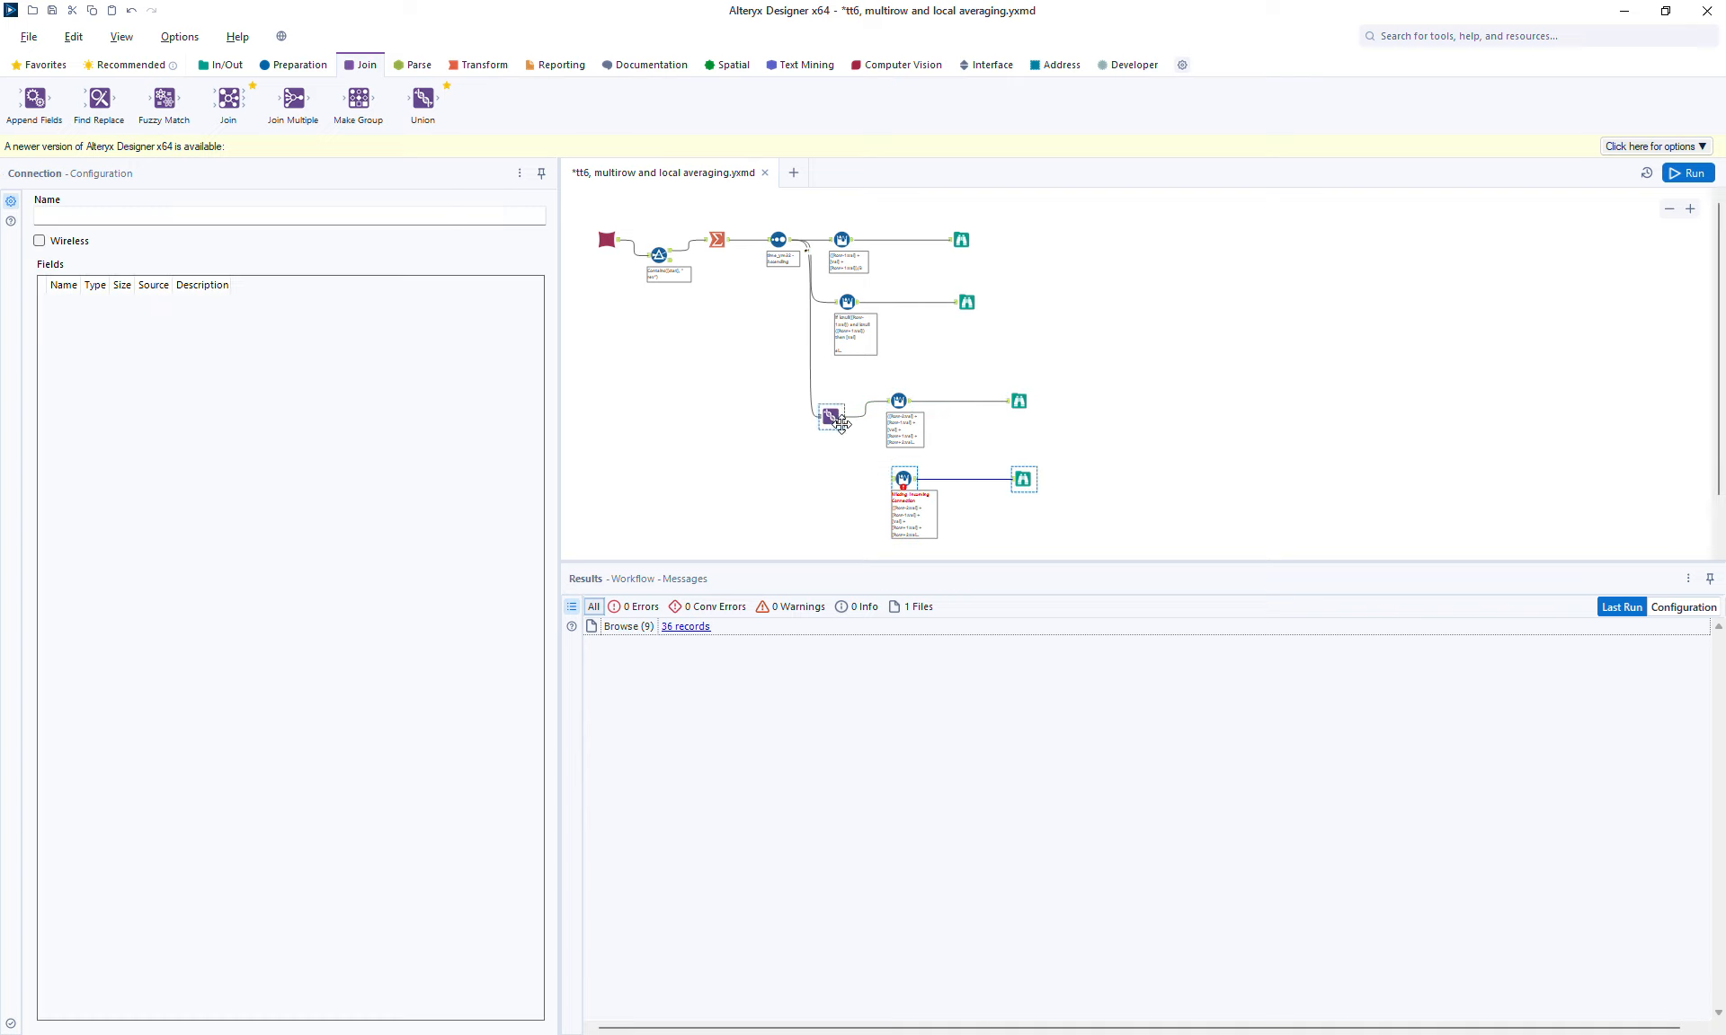
left_click_drag(843, 426, 901, 480)
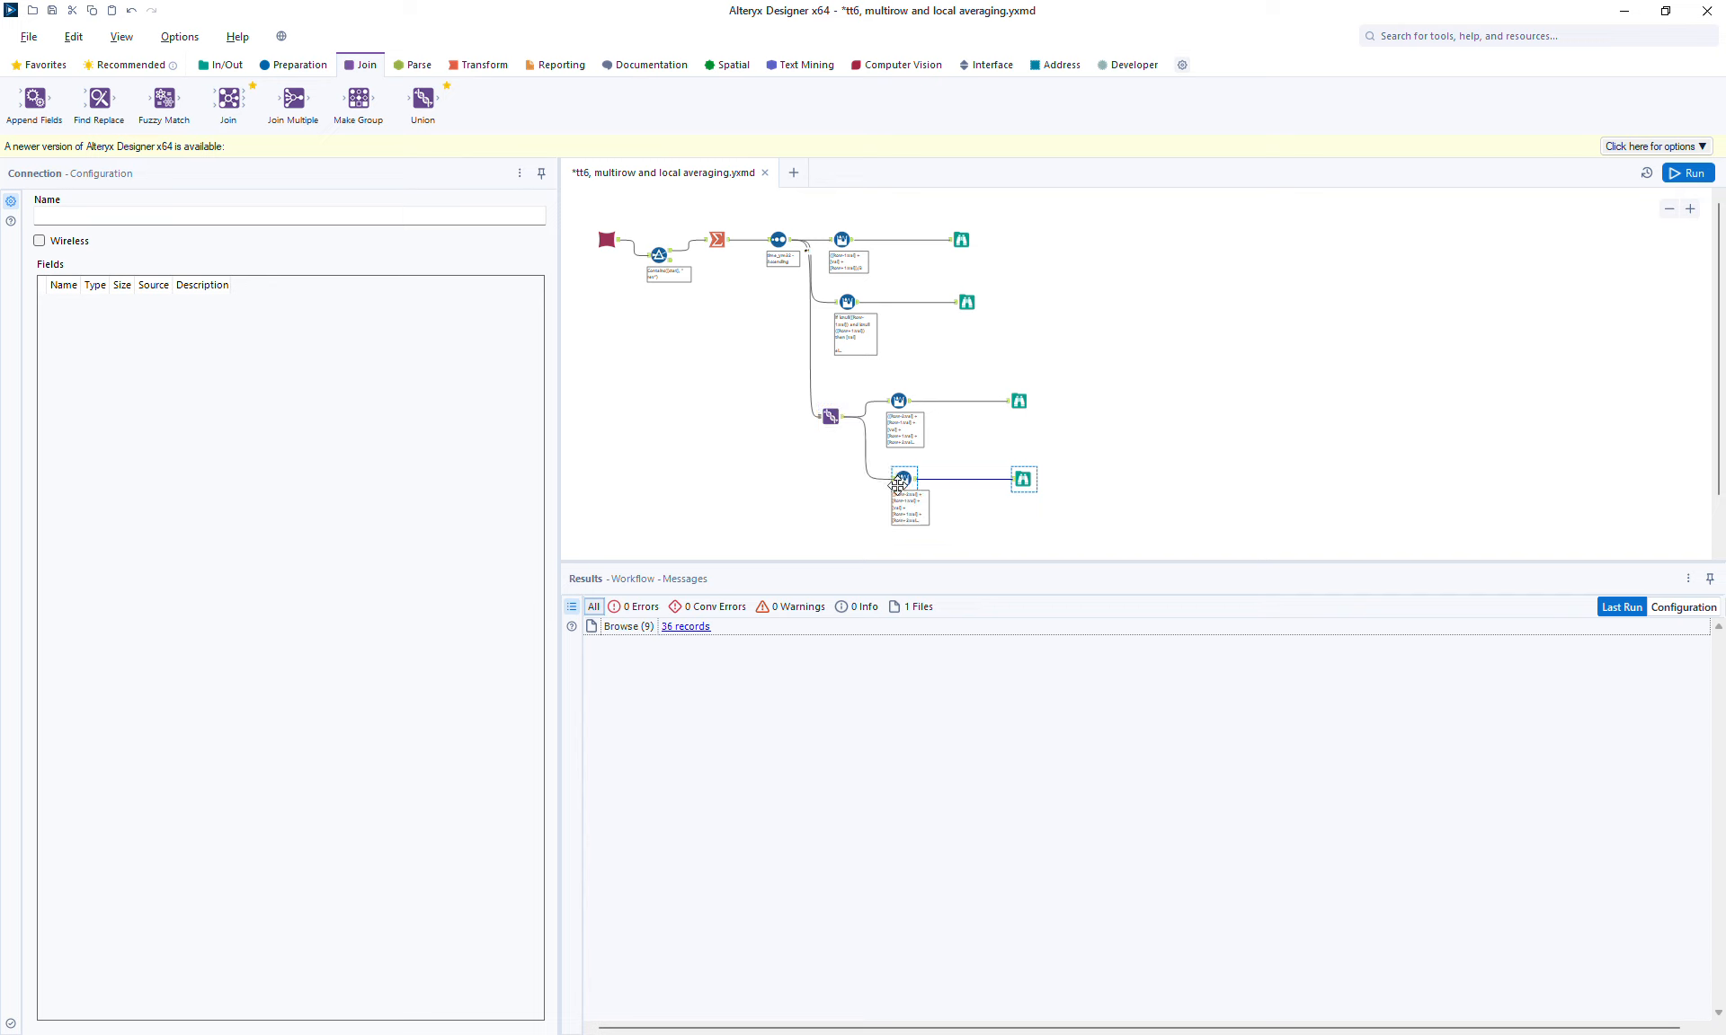
Step: Run the workflow and compare the two Browse outputs after the Union
left_click(1687, 172)
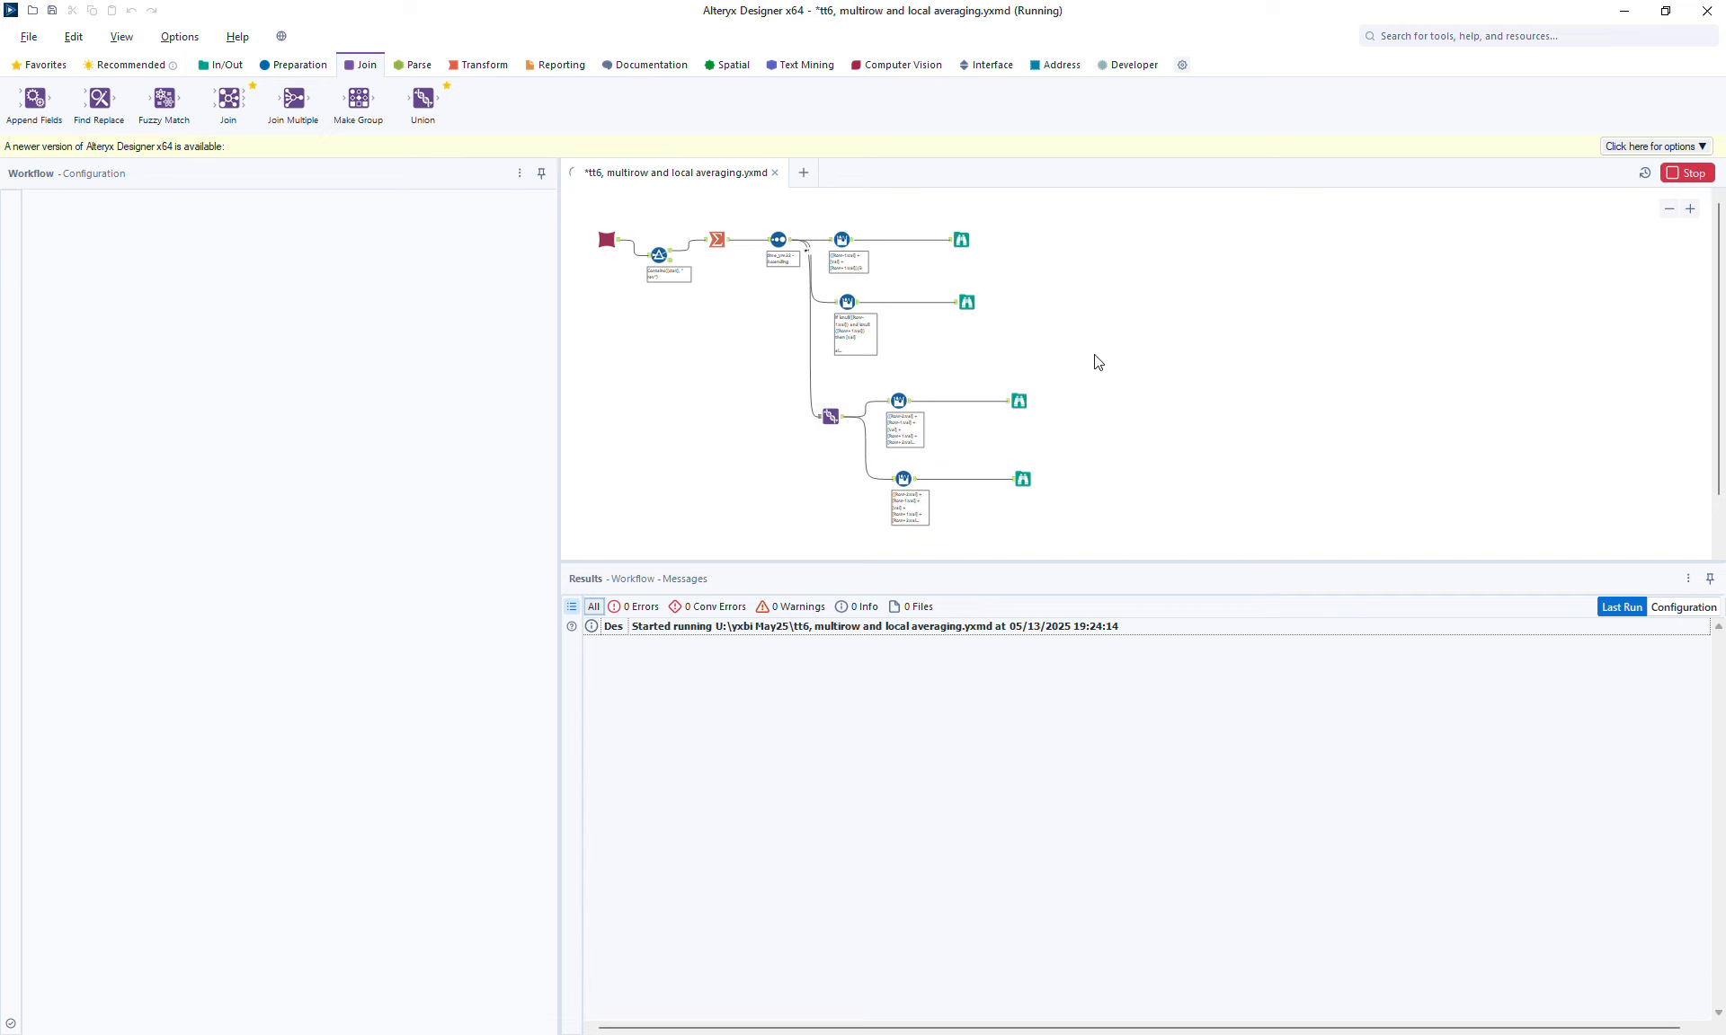
left_click(1019, 401)
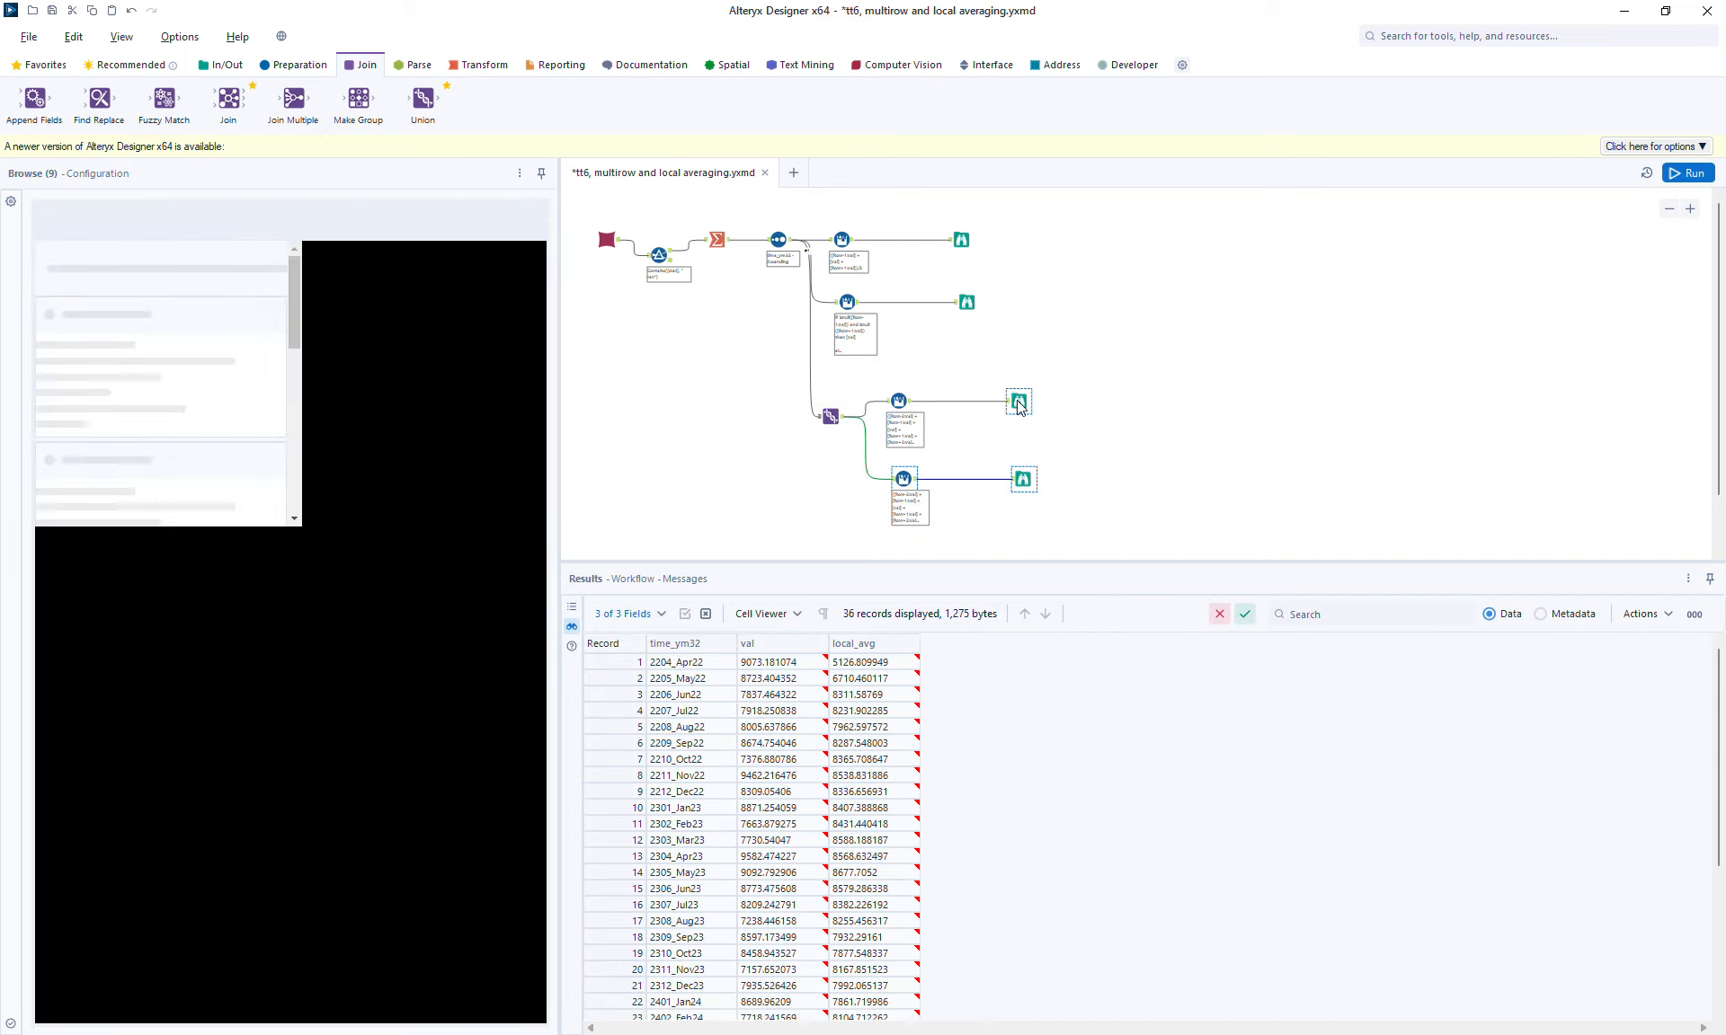
left_click(1023, 478)
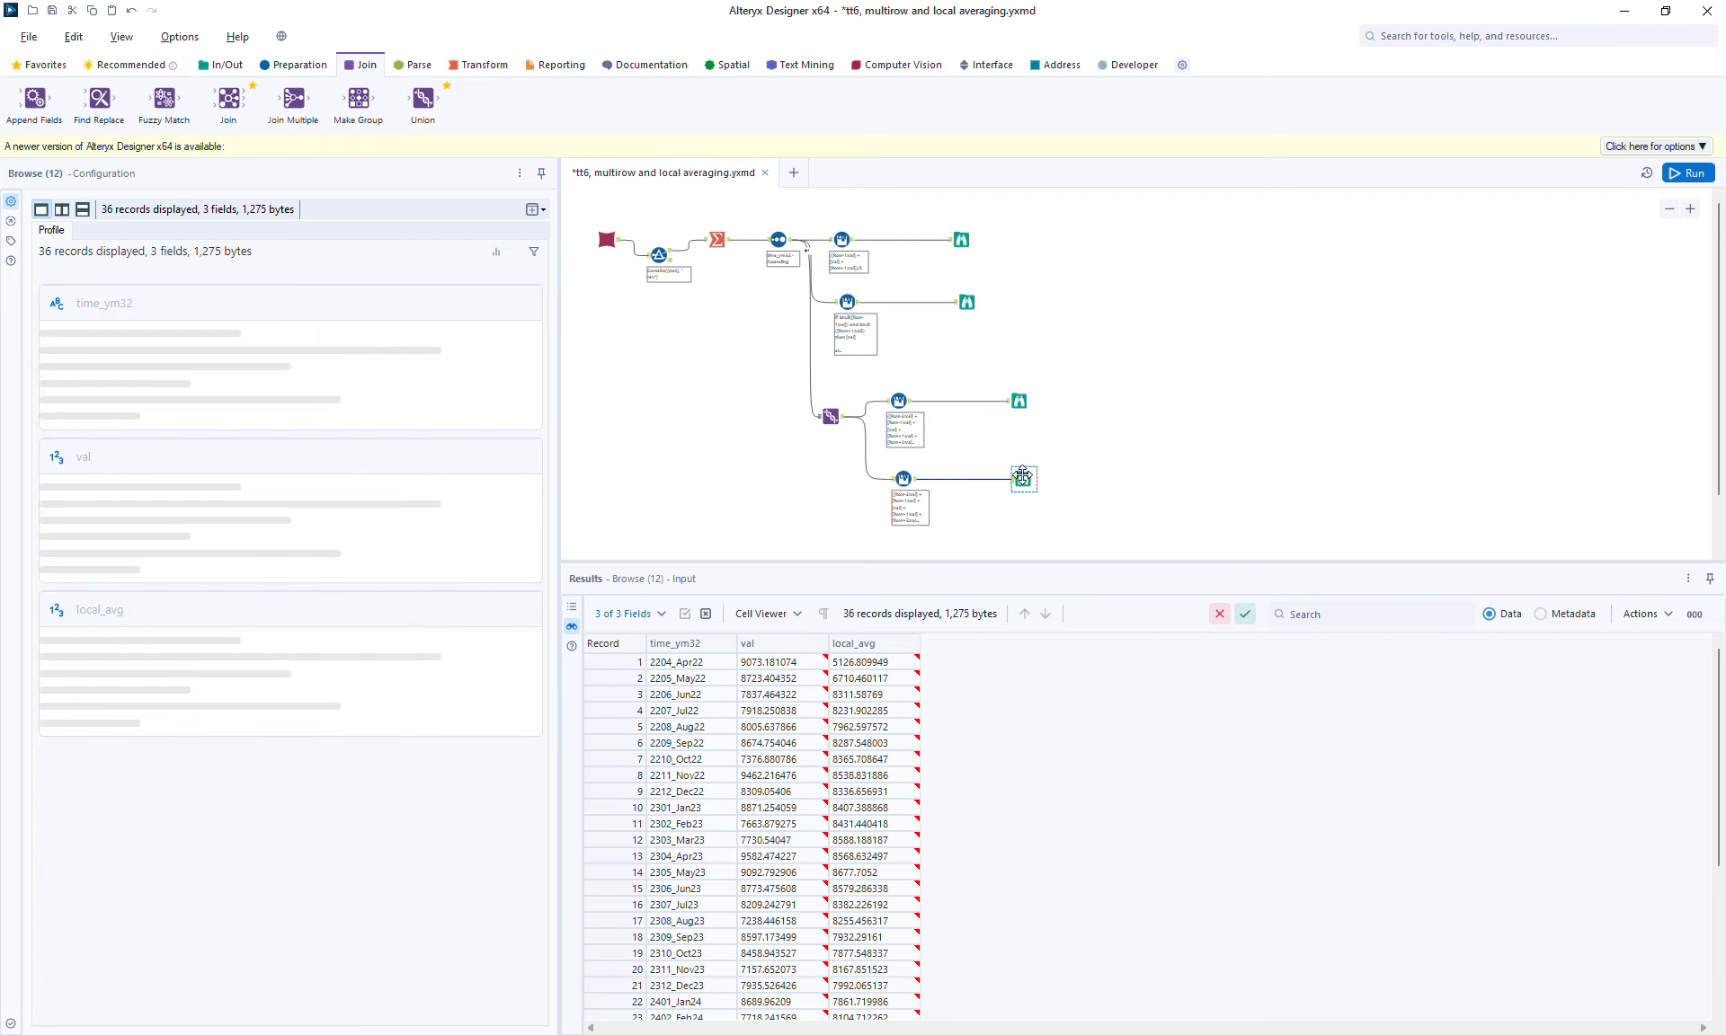
left_click(1019, 401)
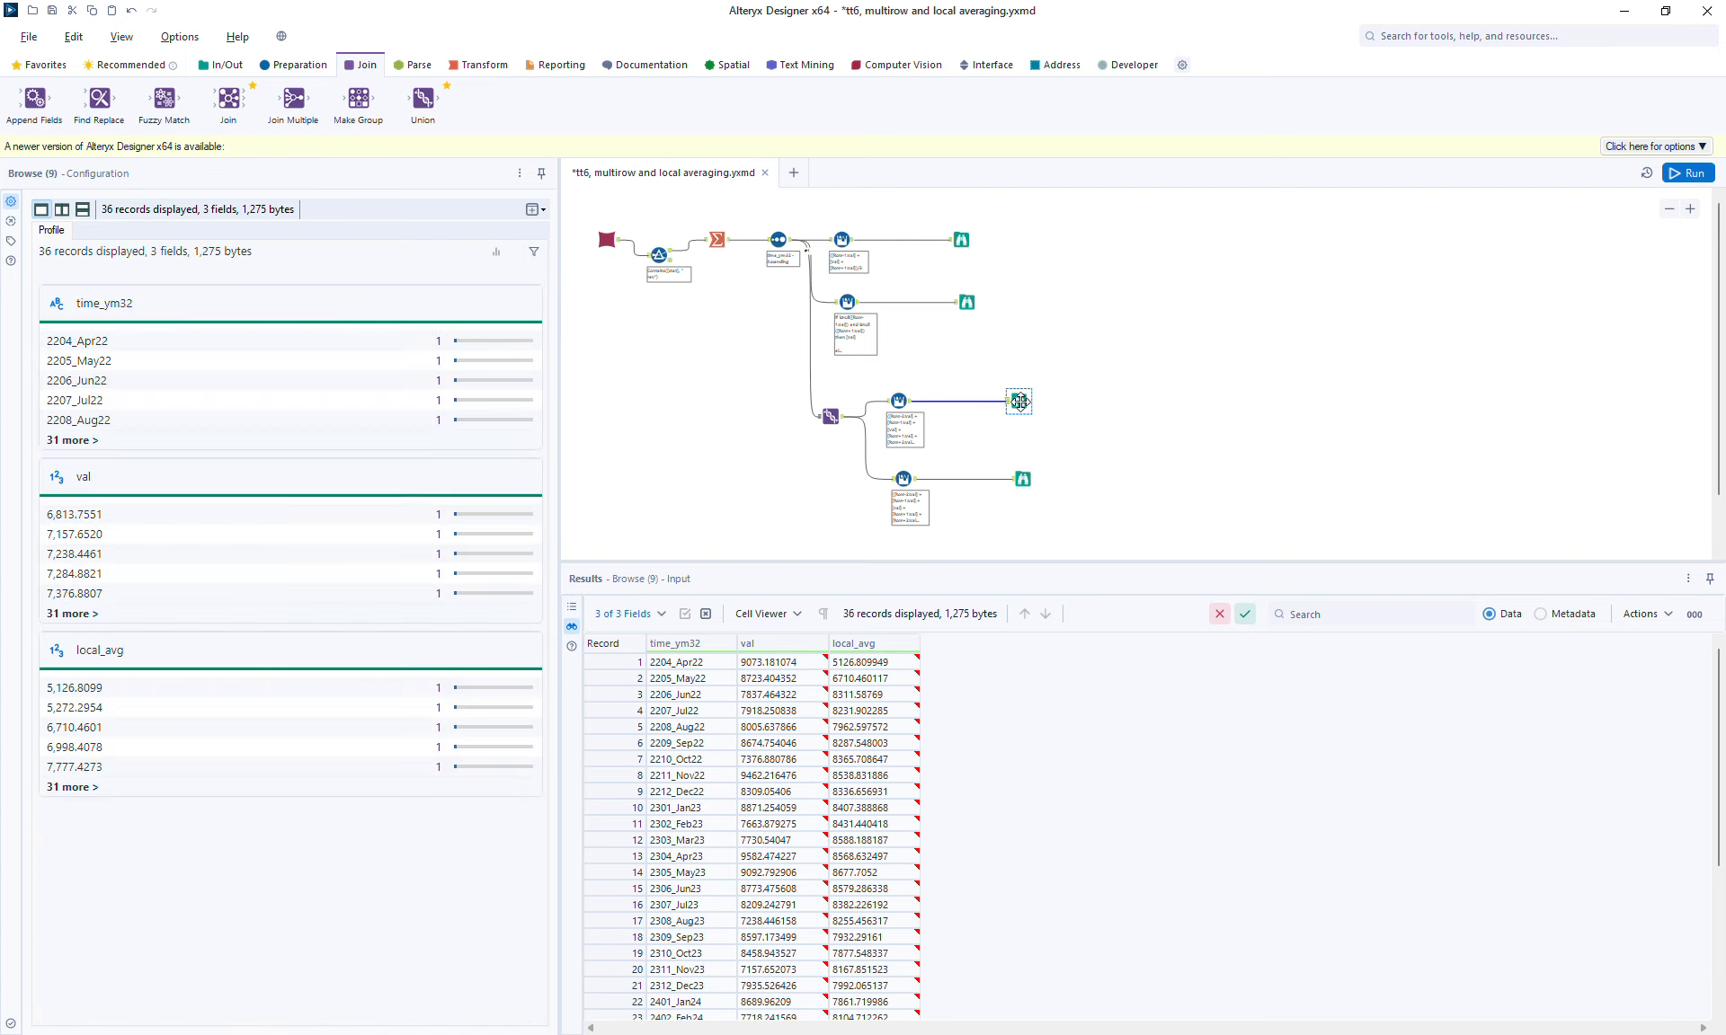
Step: Inspect the first record in each of the two Browse outputs after the Union
left_click(1022, 479)
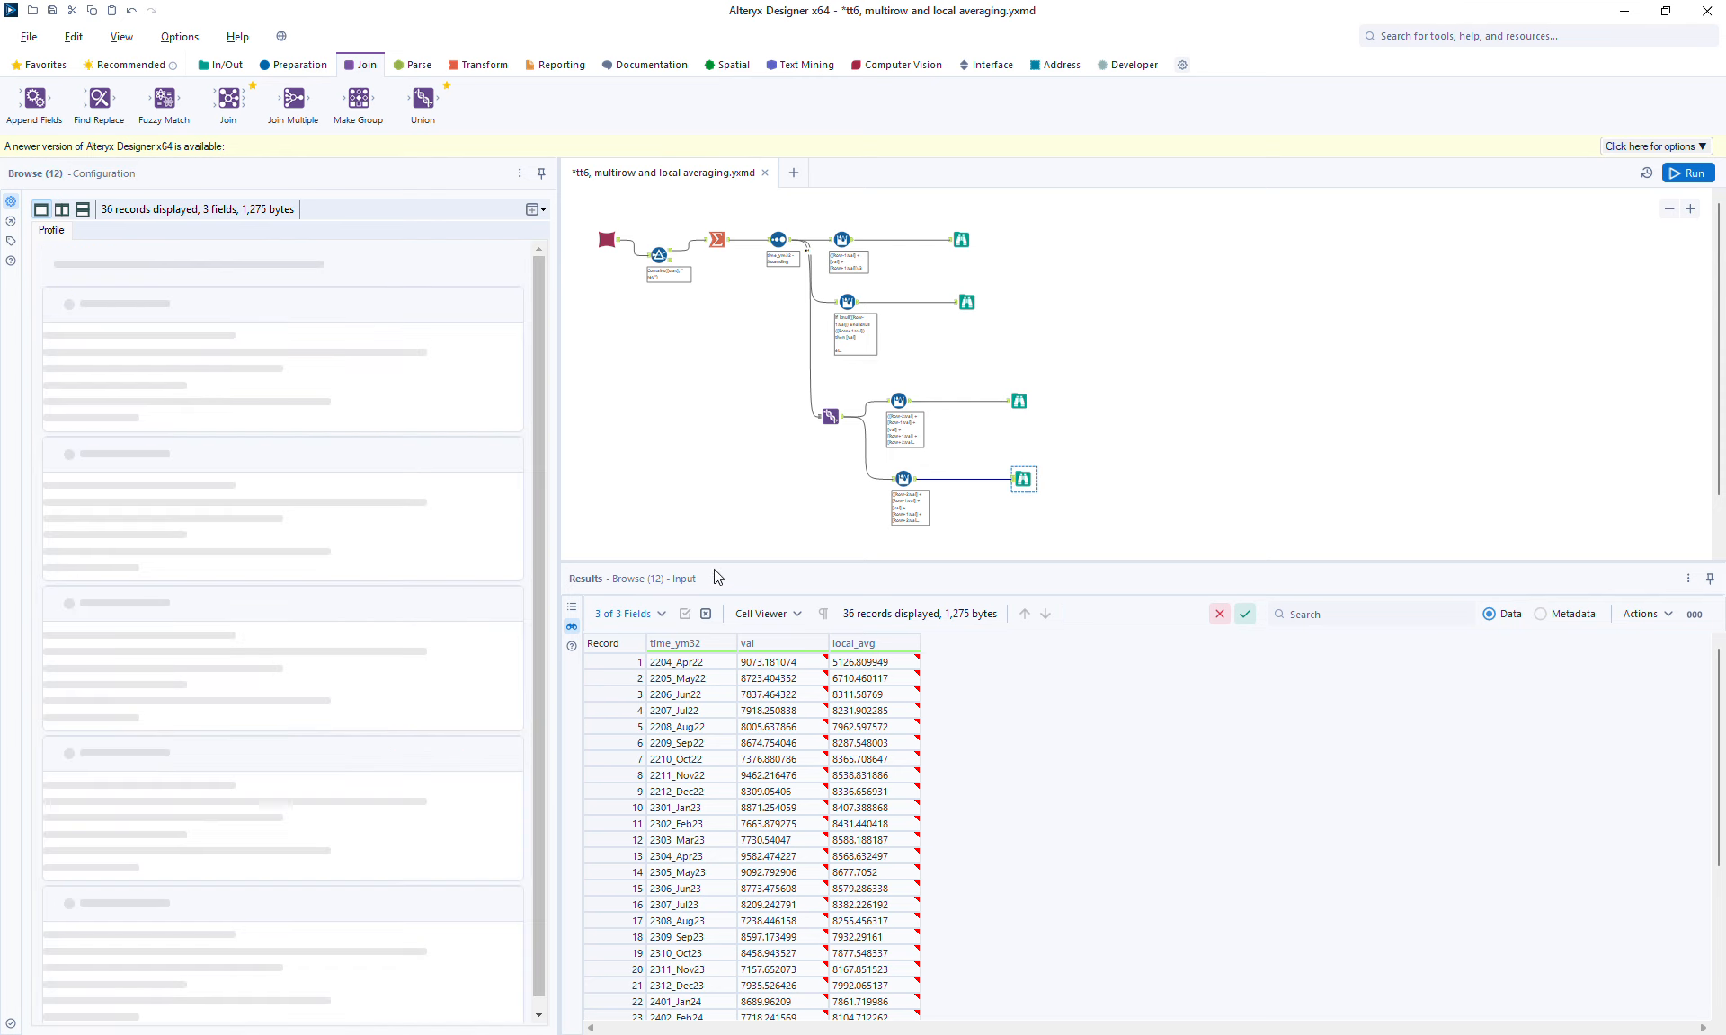
left_click(1019, 402)
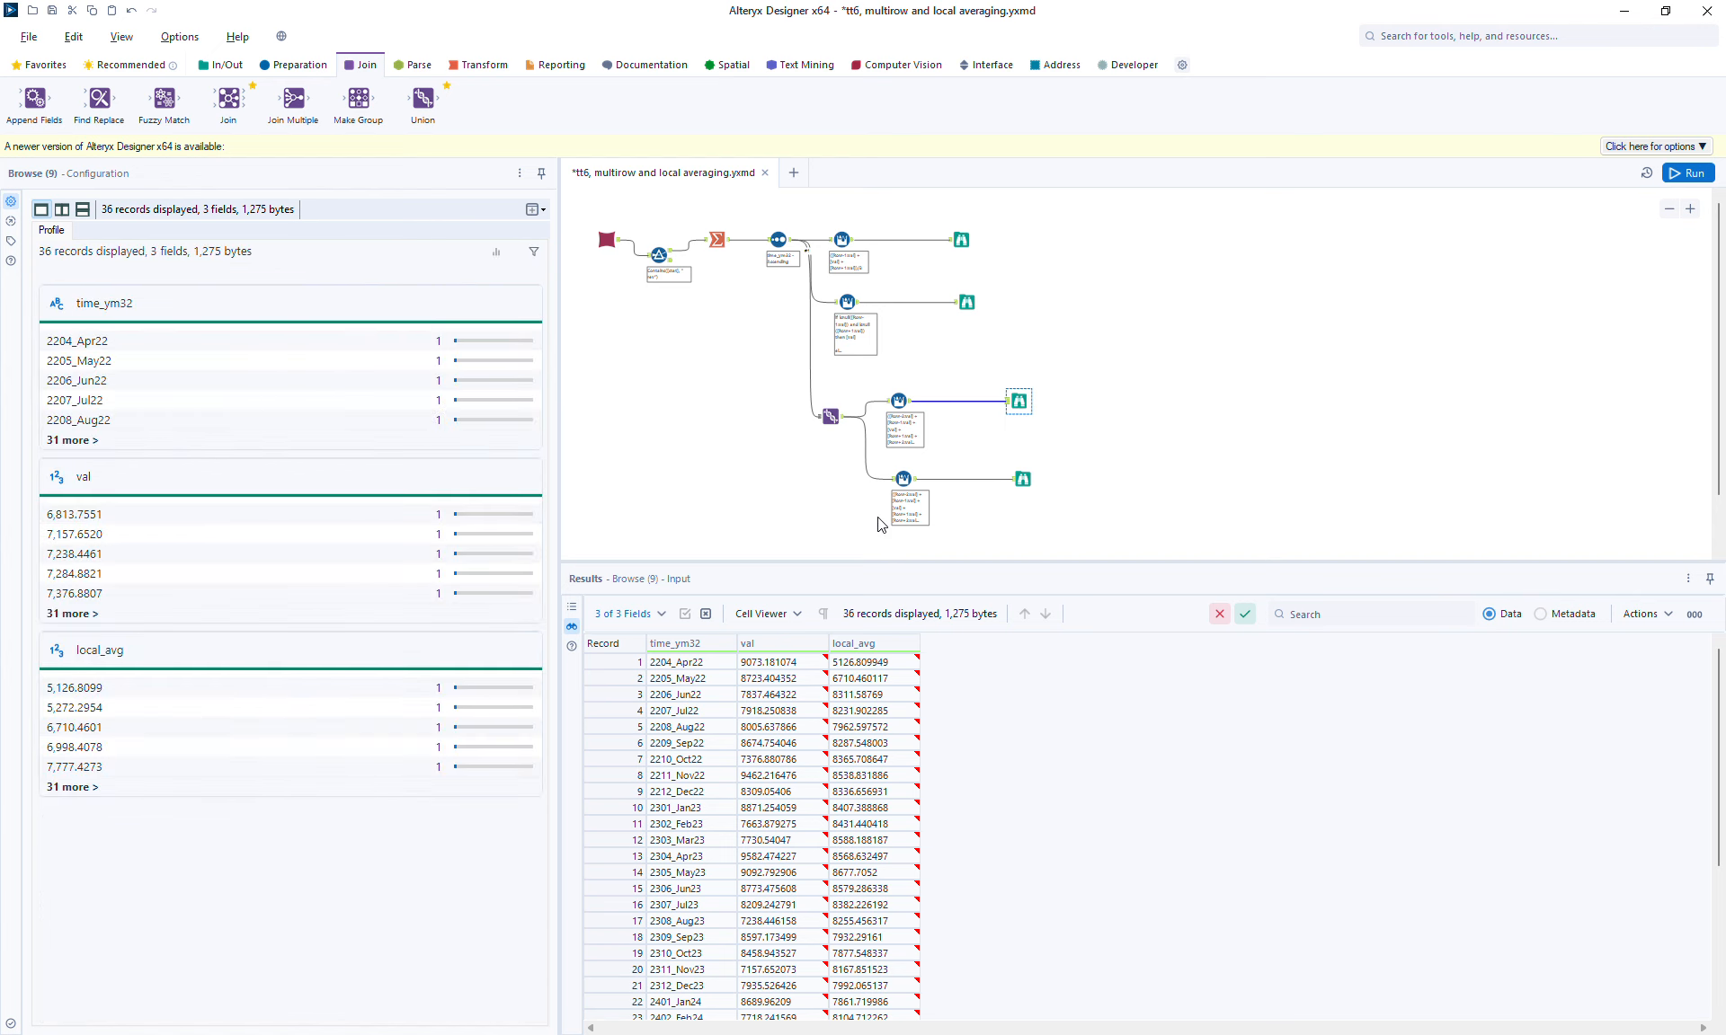
left_click(593, 662)
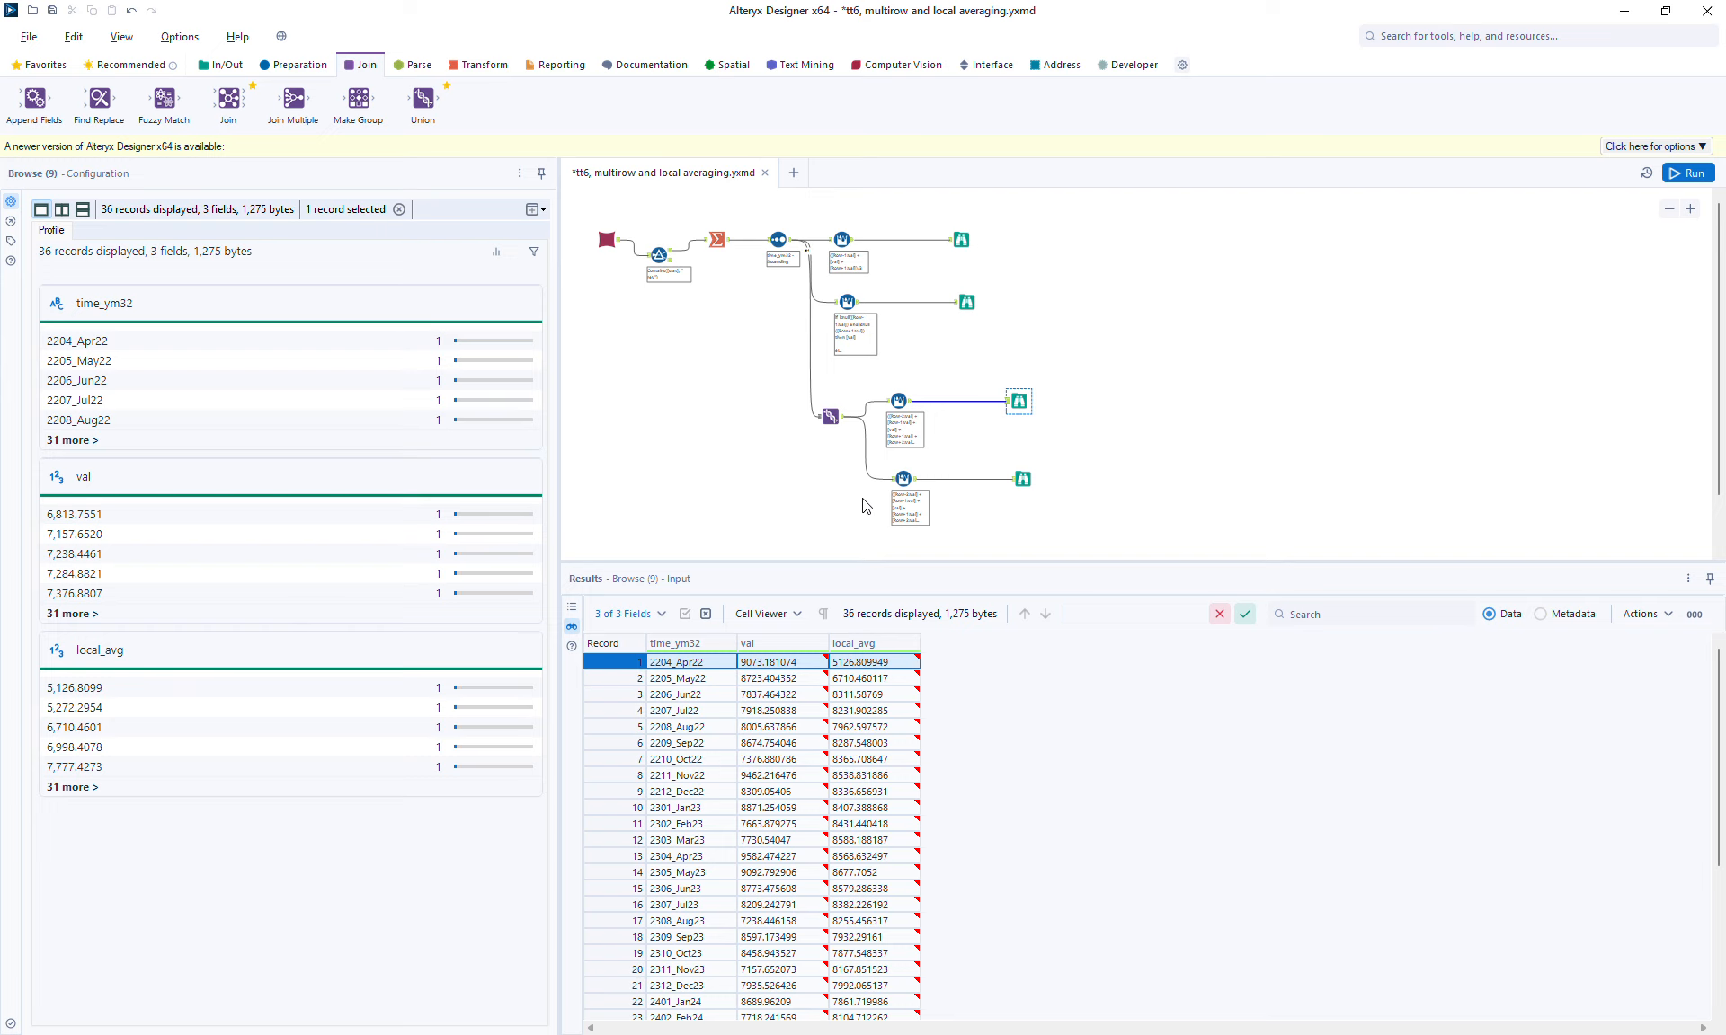
Step: Open the copied five-record Multi-Row Formula, break its expression onto separate lines, and set values for nonexistent rows to NULL
left_click(902, 478)
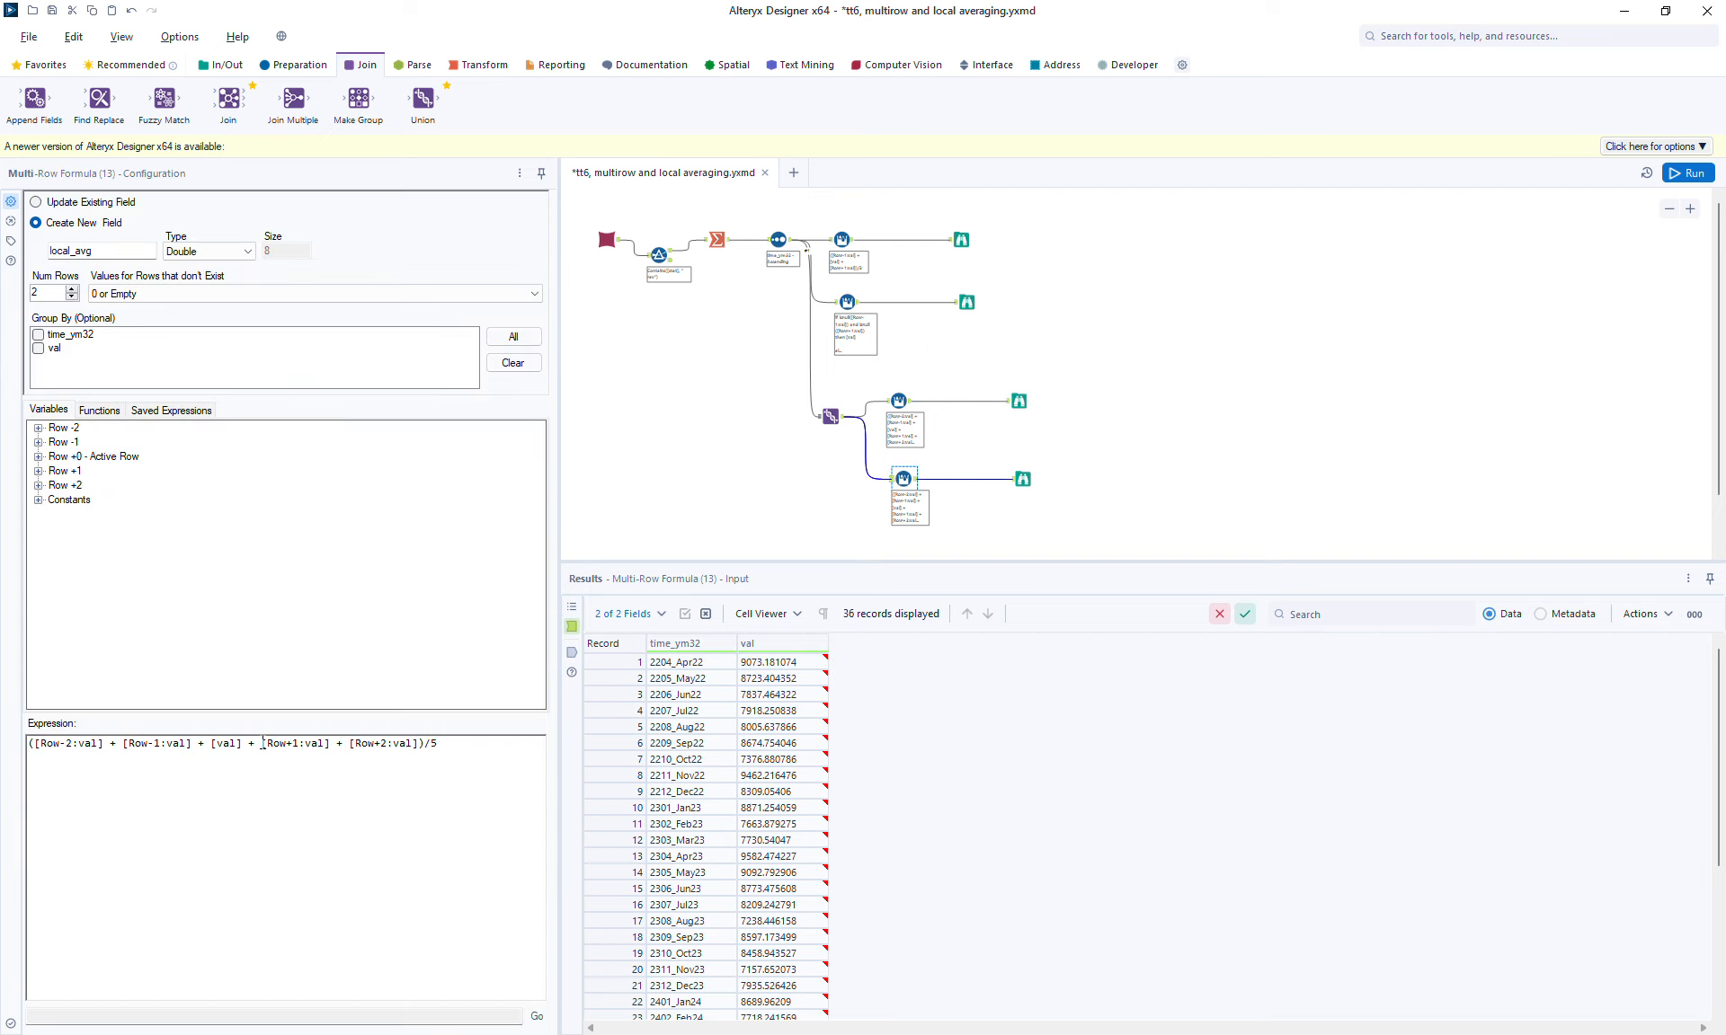
left_click(266, 775)
key("Return")
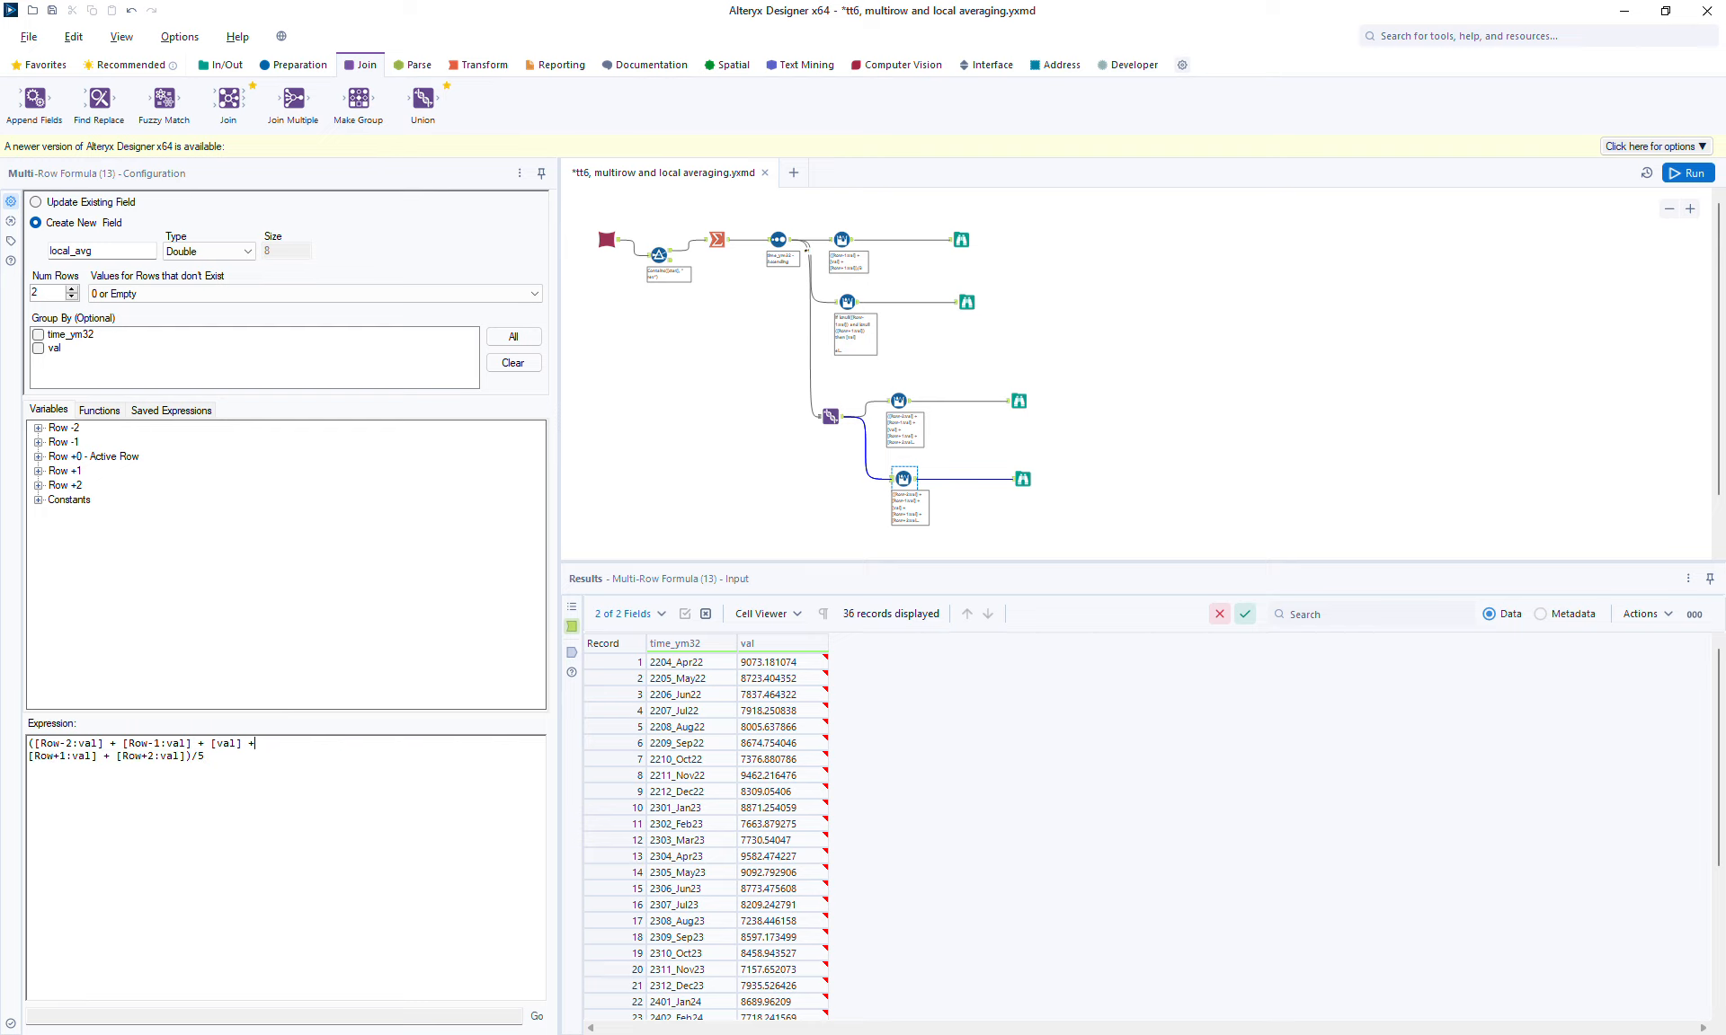
key("Return")
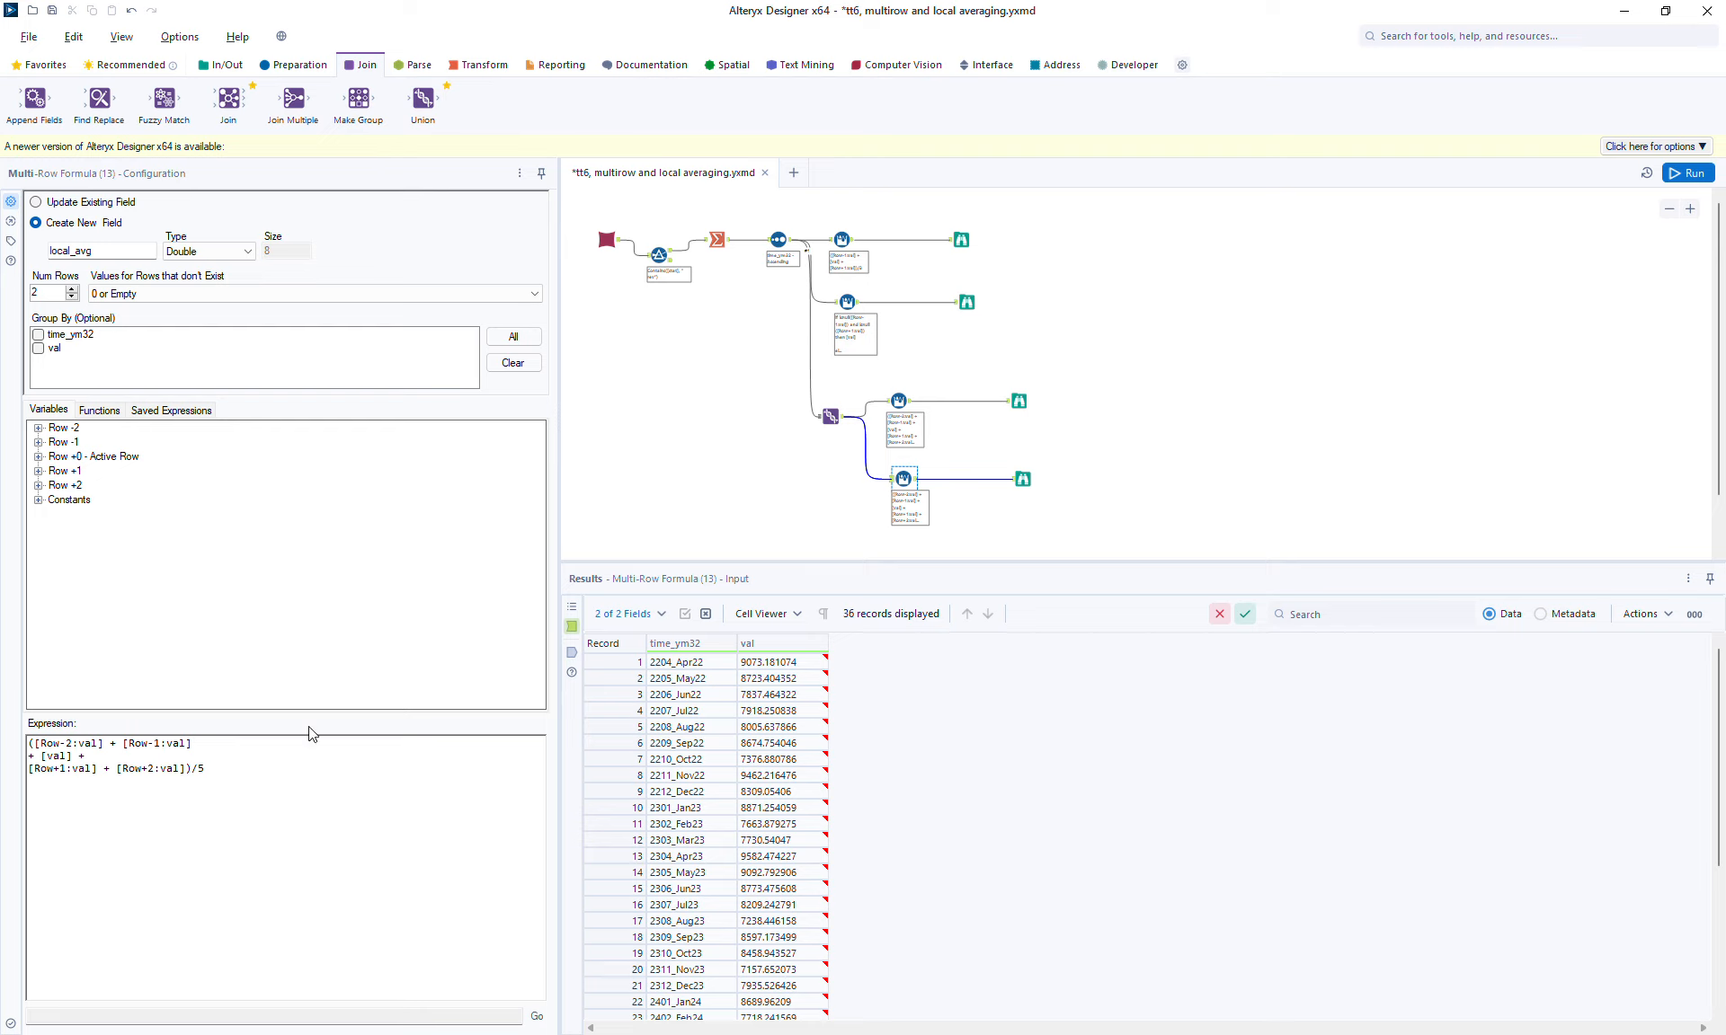
left_click(107, 744)
key("Return")
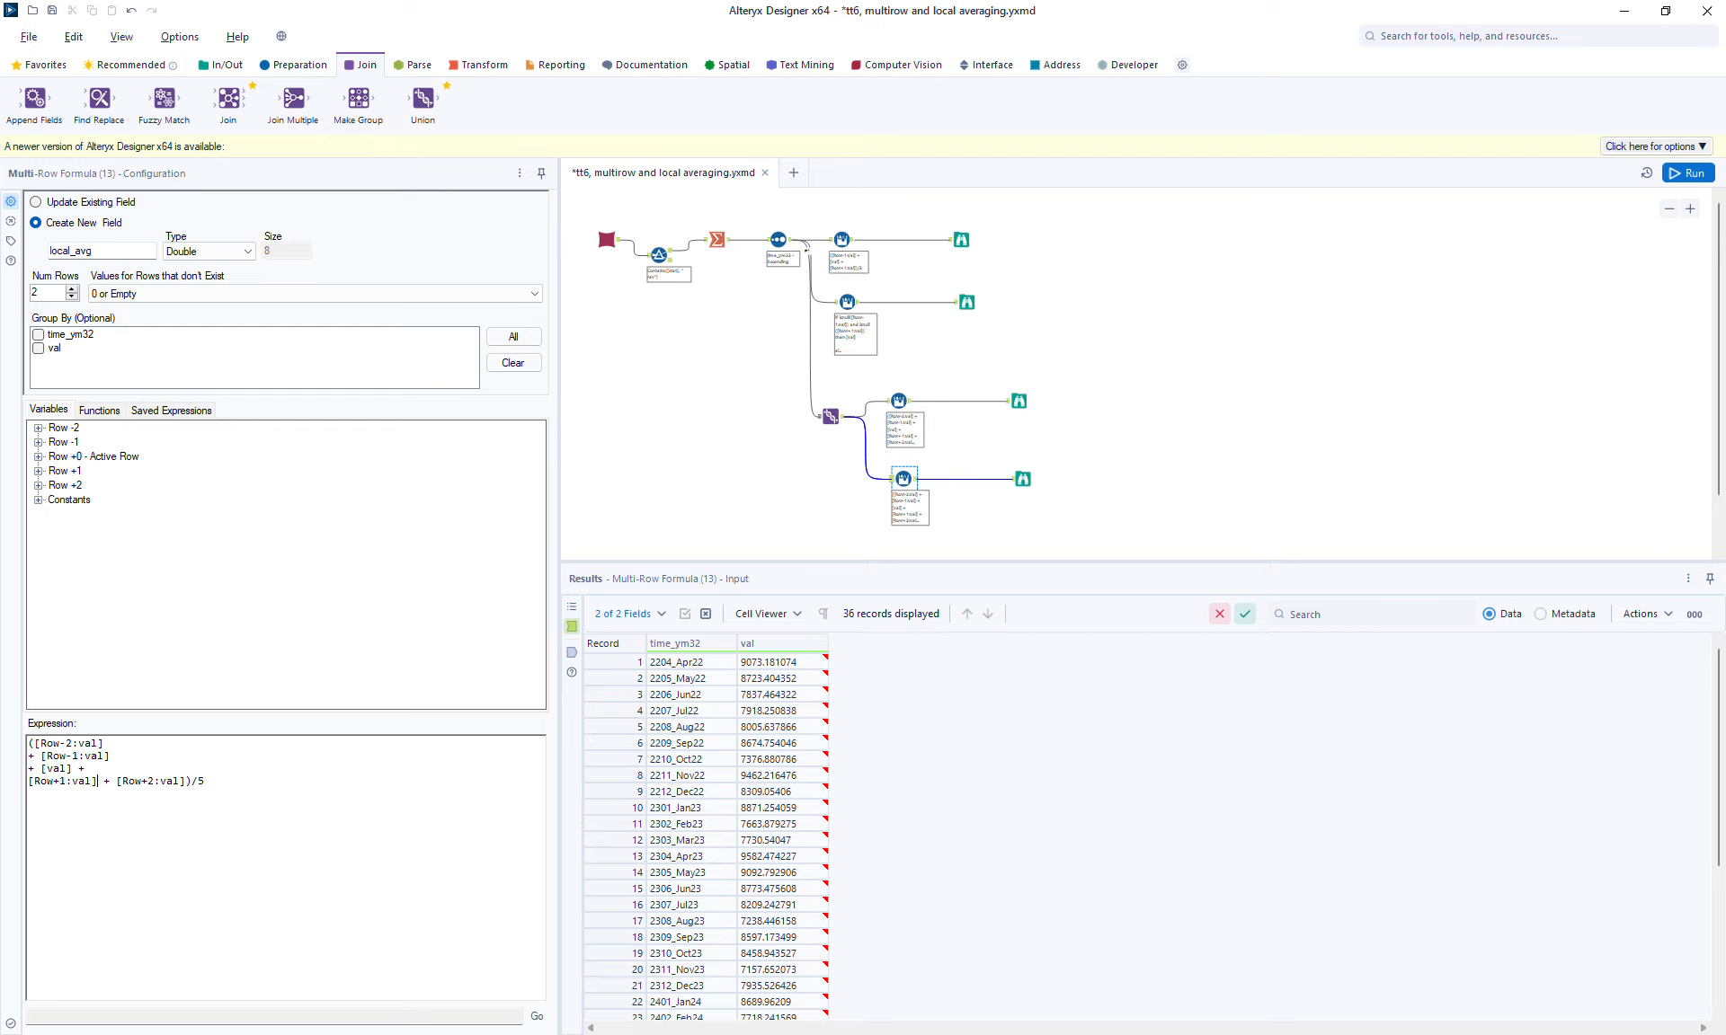
key("Return")
key("Return")
key("shift+Right")
key("shift+Right")
key("shift+Right")
key("shift+Right")
key("shift+Right")
left_click(262, 293)
left_click(139, 309)
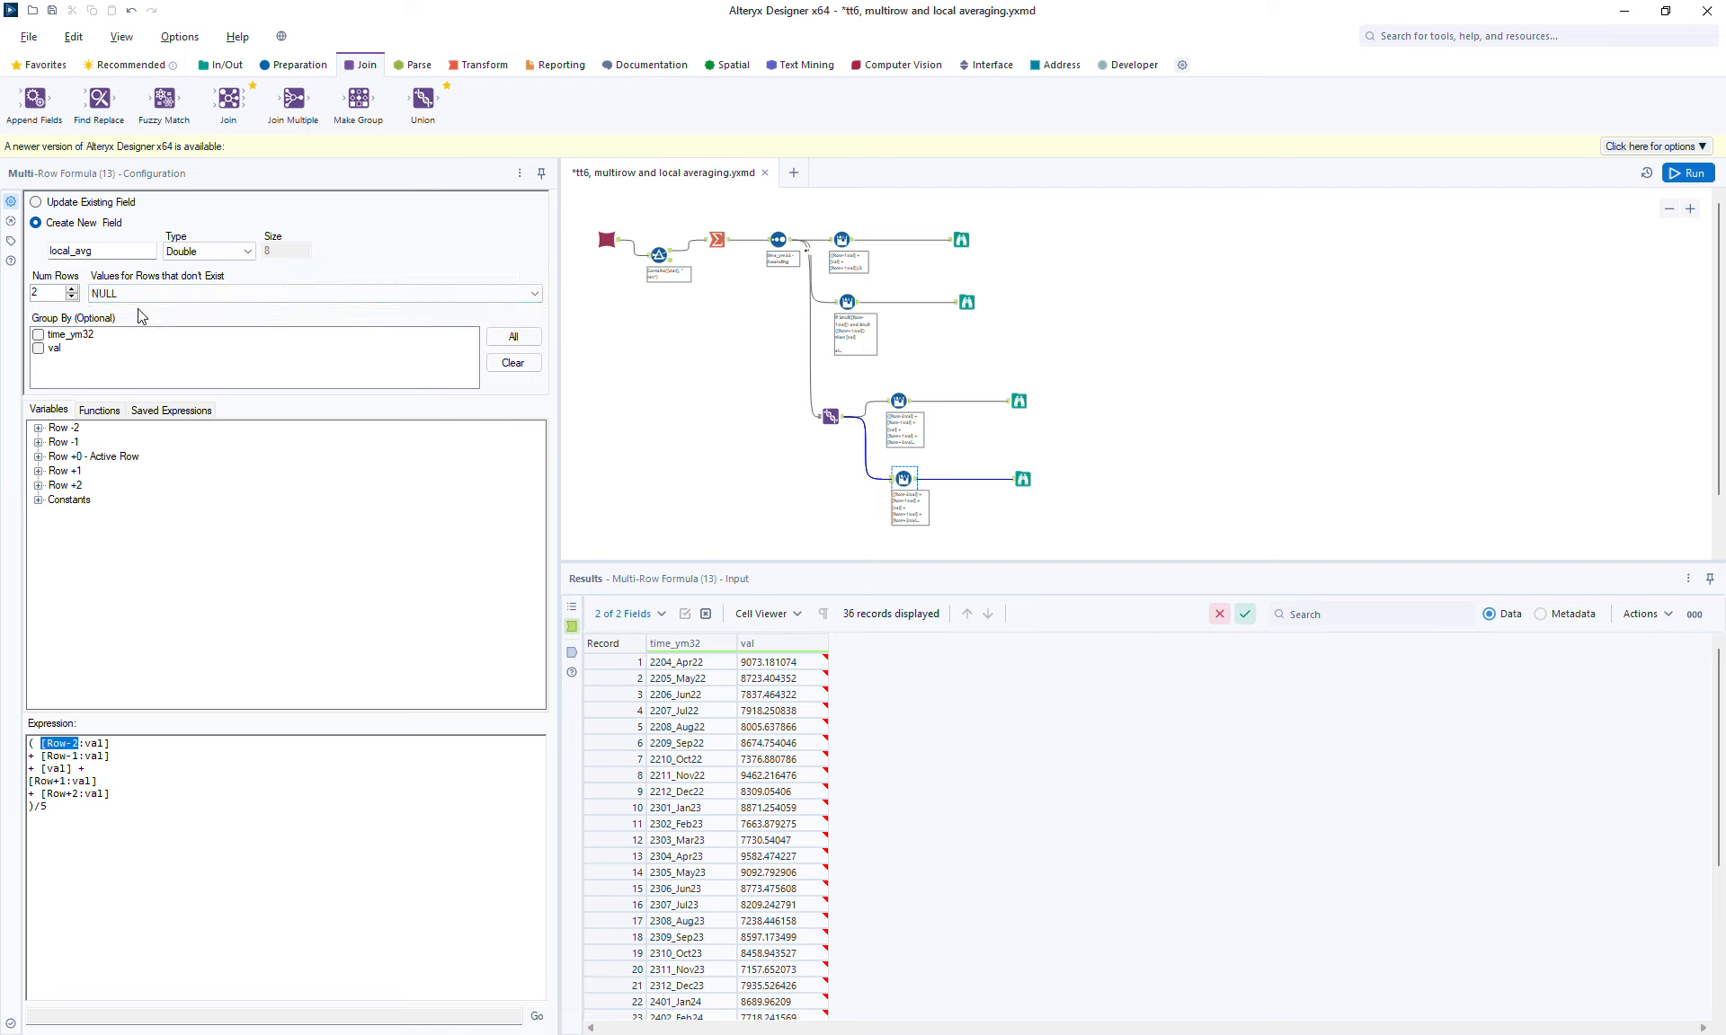
Step: Wrap the Row-2 term as if isnull([Row-2:val]) then [val] else [Row-2:val] endif
left_click(37, 745)
type("if isnull([Row-2:val]")
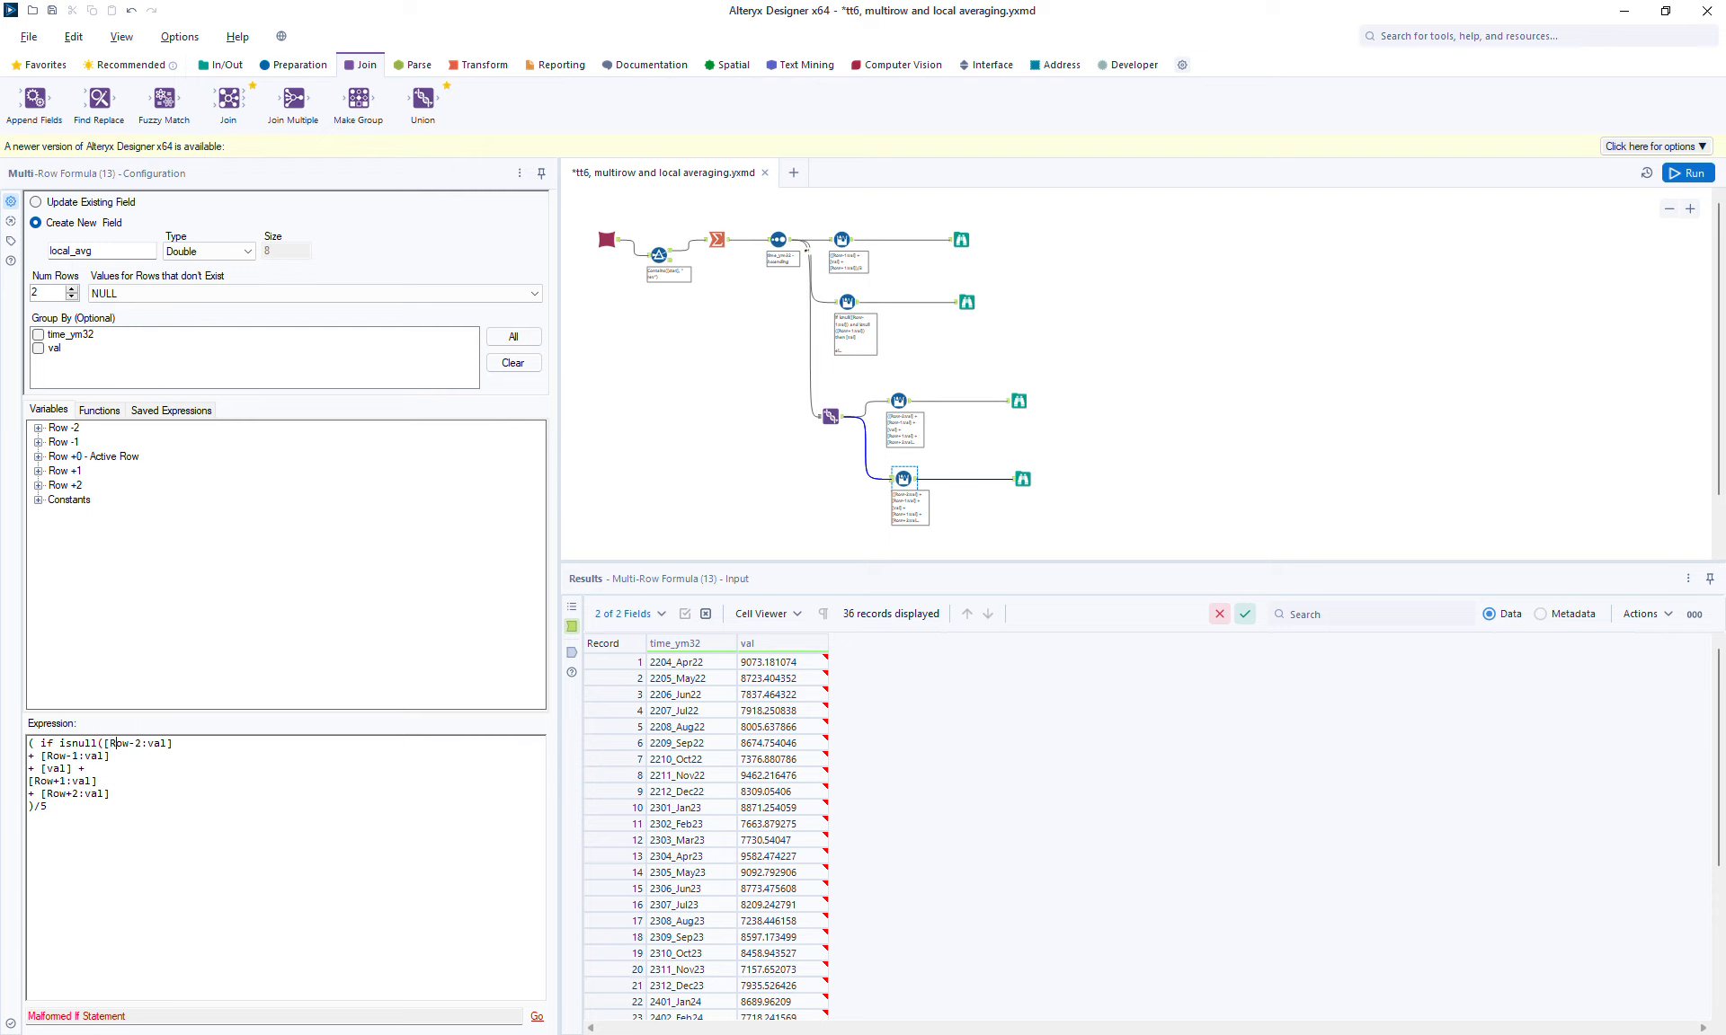
type("(")
key("BackSpace")
type(") then [val] el")
left_click_drag(186, 744, 98, 743)
key("Left")
key("shift+Right")
key("shift+Right")
key("shift+Right")
key("shift+Right")
key("shift+Right")
key("shift+Right")
key("shift+Right")
key("shift+Right")
key("shift+Right")
key("shift+Right")
key("shift+Right")
key("ctrl+c")
left_click(313, 743)
key("ctrl+v")
type("endif )")
Step: Replace the Row-1 term with a copy of that conditional, changing its offsets to Row-1
triple_click(34, 745)
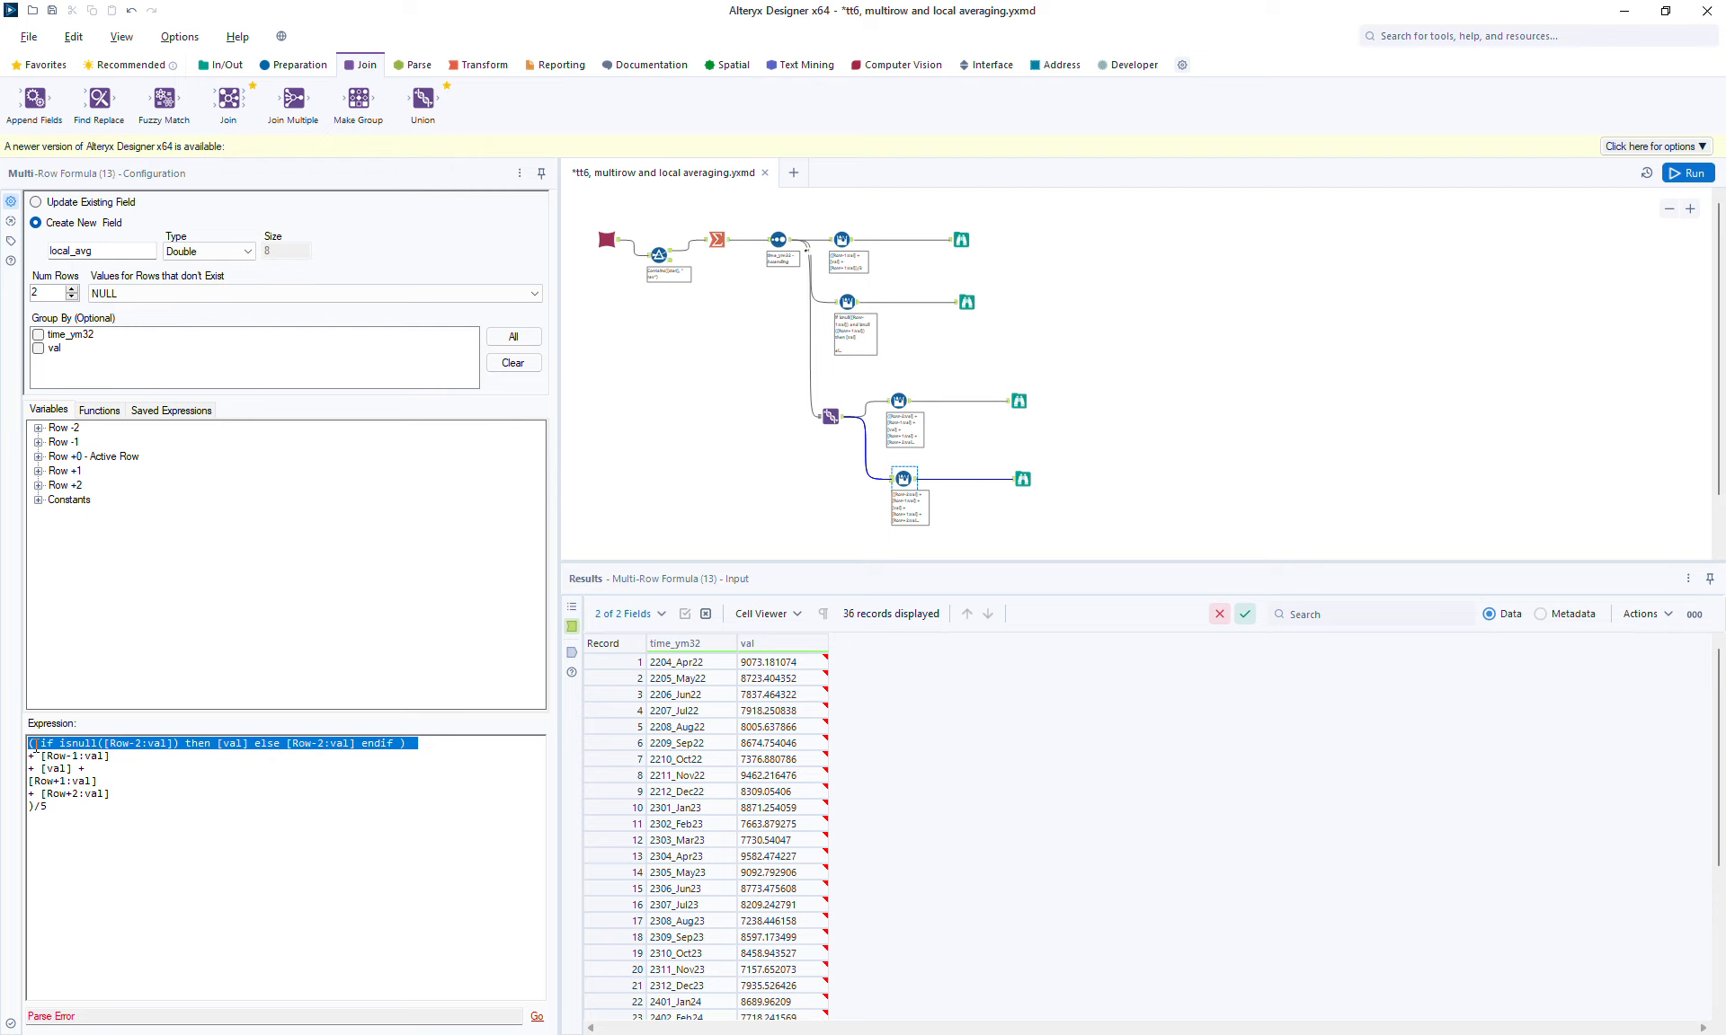
left_click(36, 745)
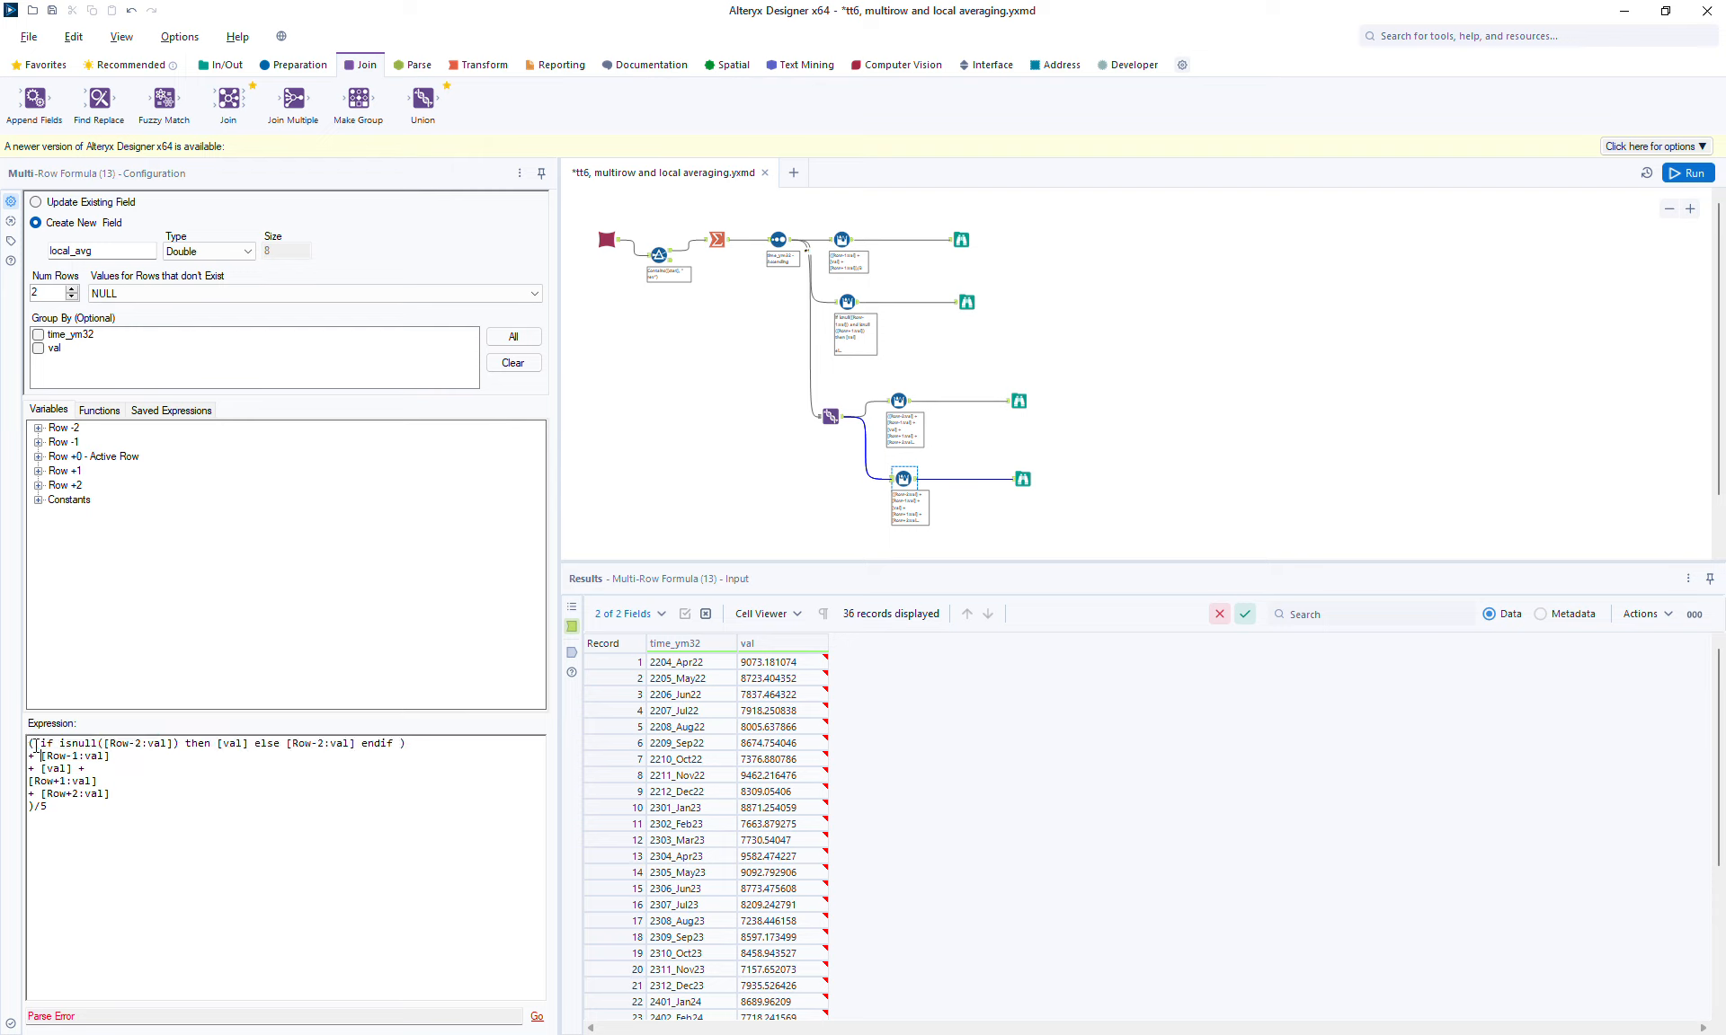
left_click_drag(41, 756, 127, 755)
type("( if isnull([Row-2:val]) then [val] else [Row-2:val] endif )")
left_click(152, 759)
key("BackSpace")
type("1")
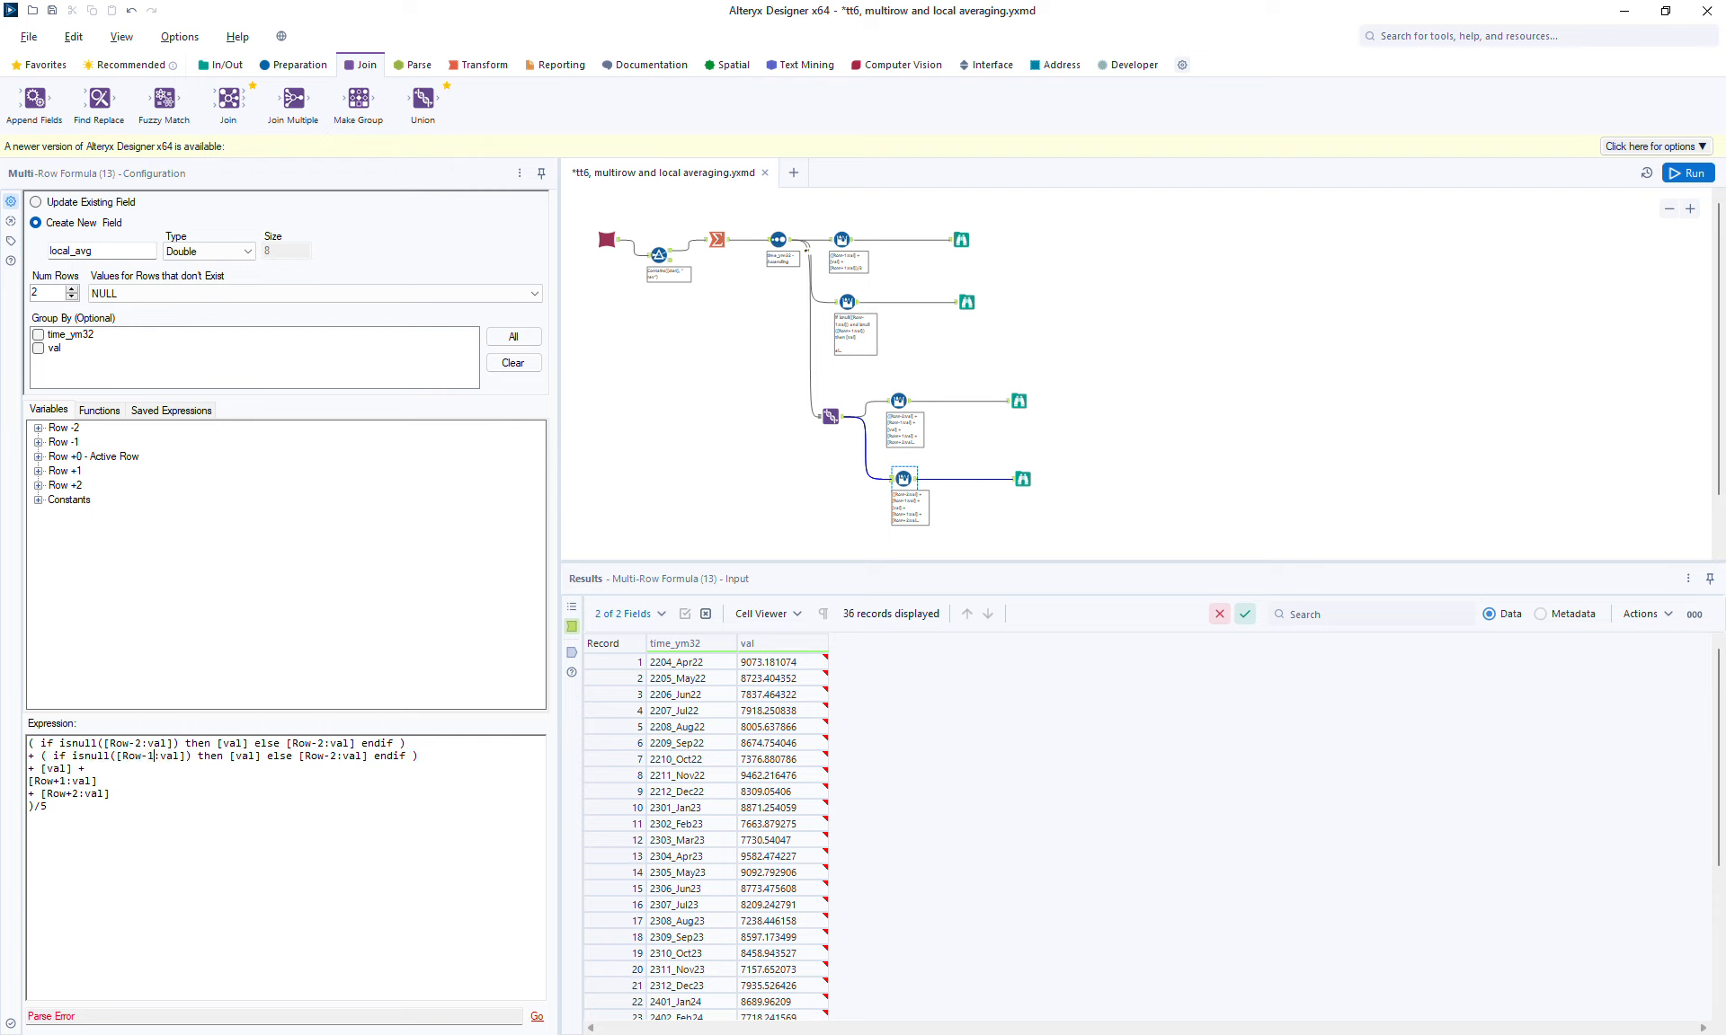
left_click(334, 756)
key("BackSpace")
type("1")
Step: Replace the Row+1 and Row+2 lines with copies of the two conditional terms
key("shift+Down")
key("shift+Down")
key("ctrl+c")
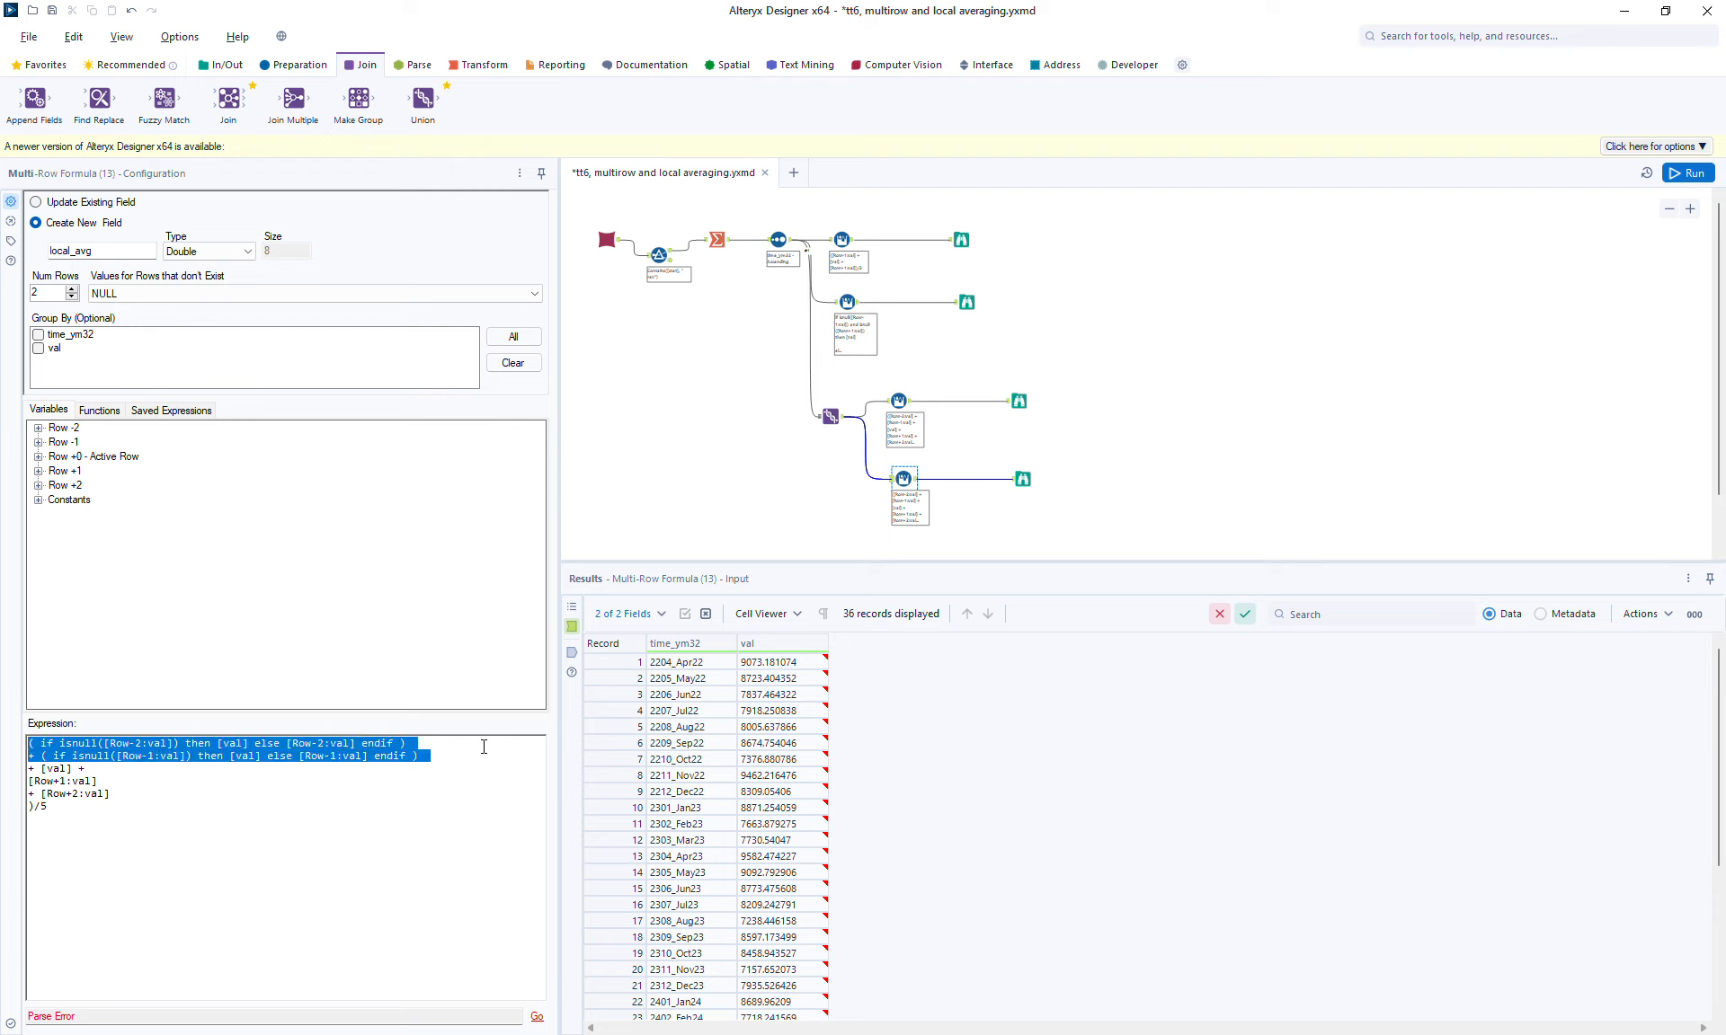
key("Right")
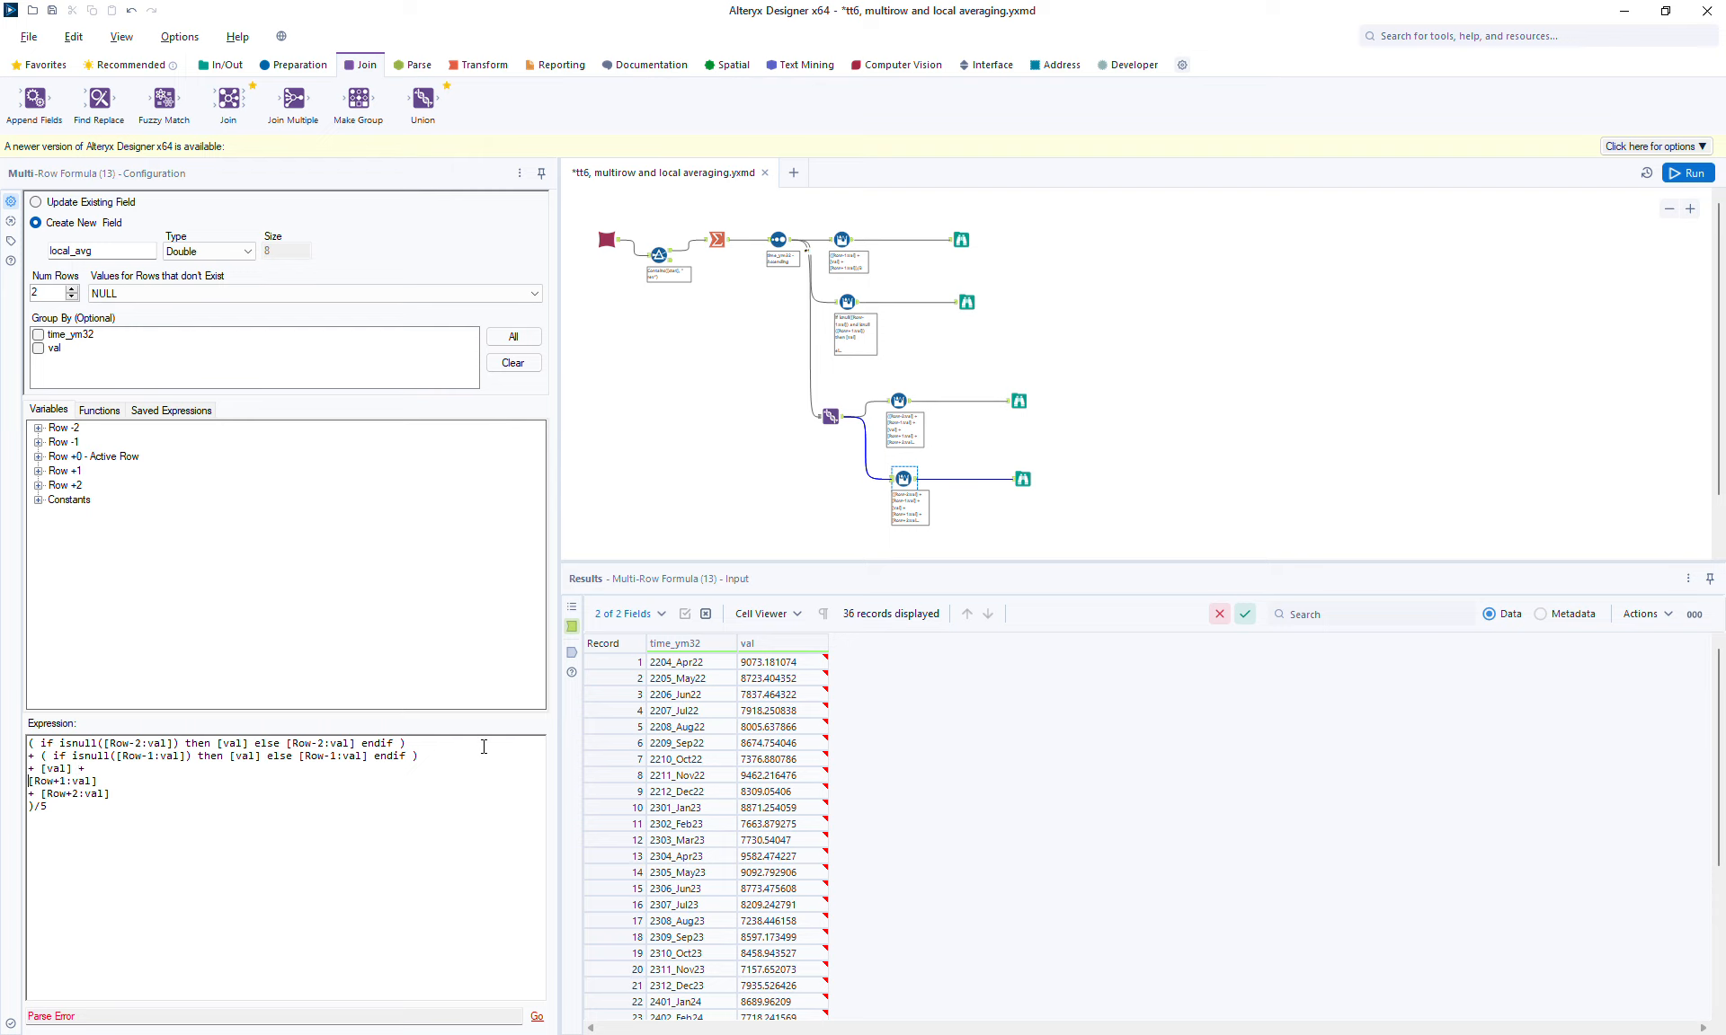
key("shift+Down")
key("shift+Down")
key("ctrl+v")
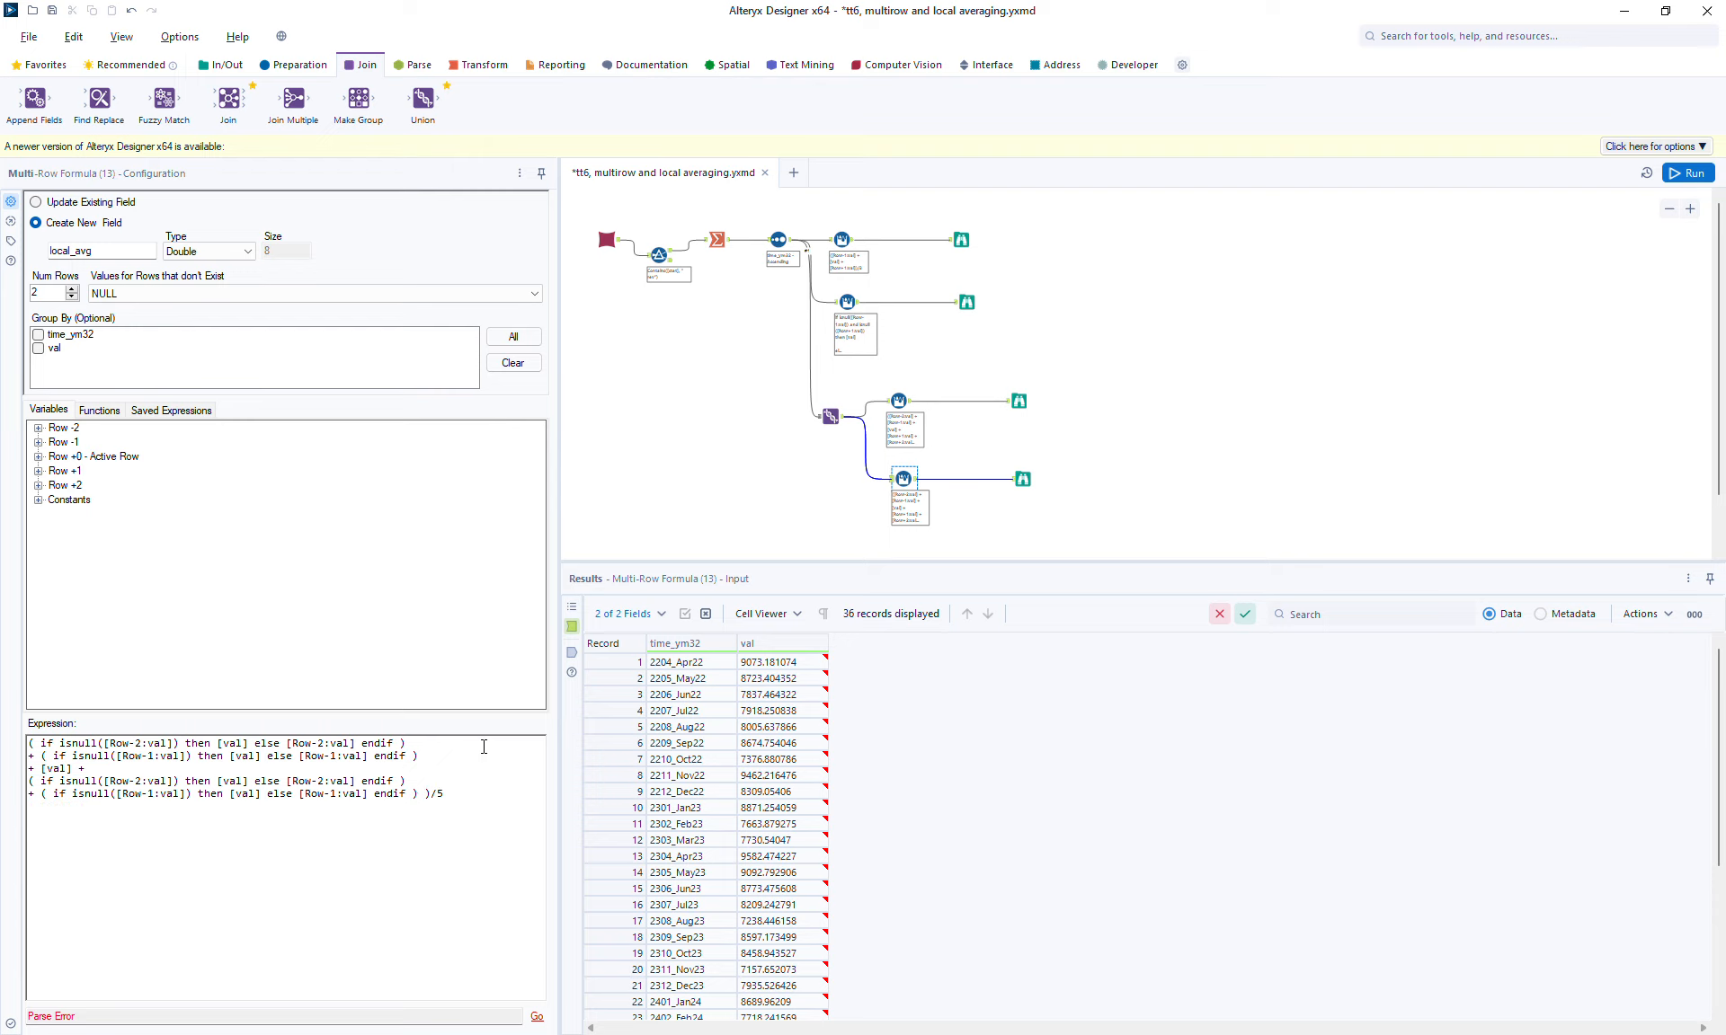
Step: Change the pasted terms' offsets from Row-2 and Row-1 to Row+2 and Row+1
key("Return")
left_click(135, 781)
key("BackSpace")
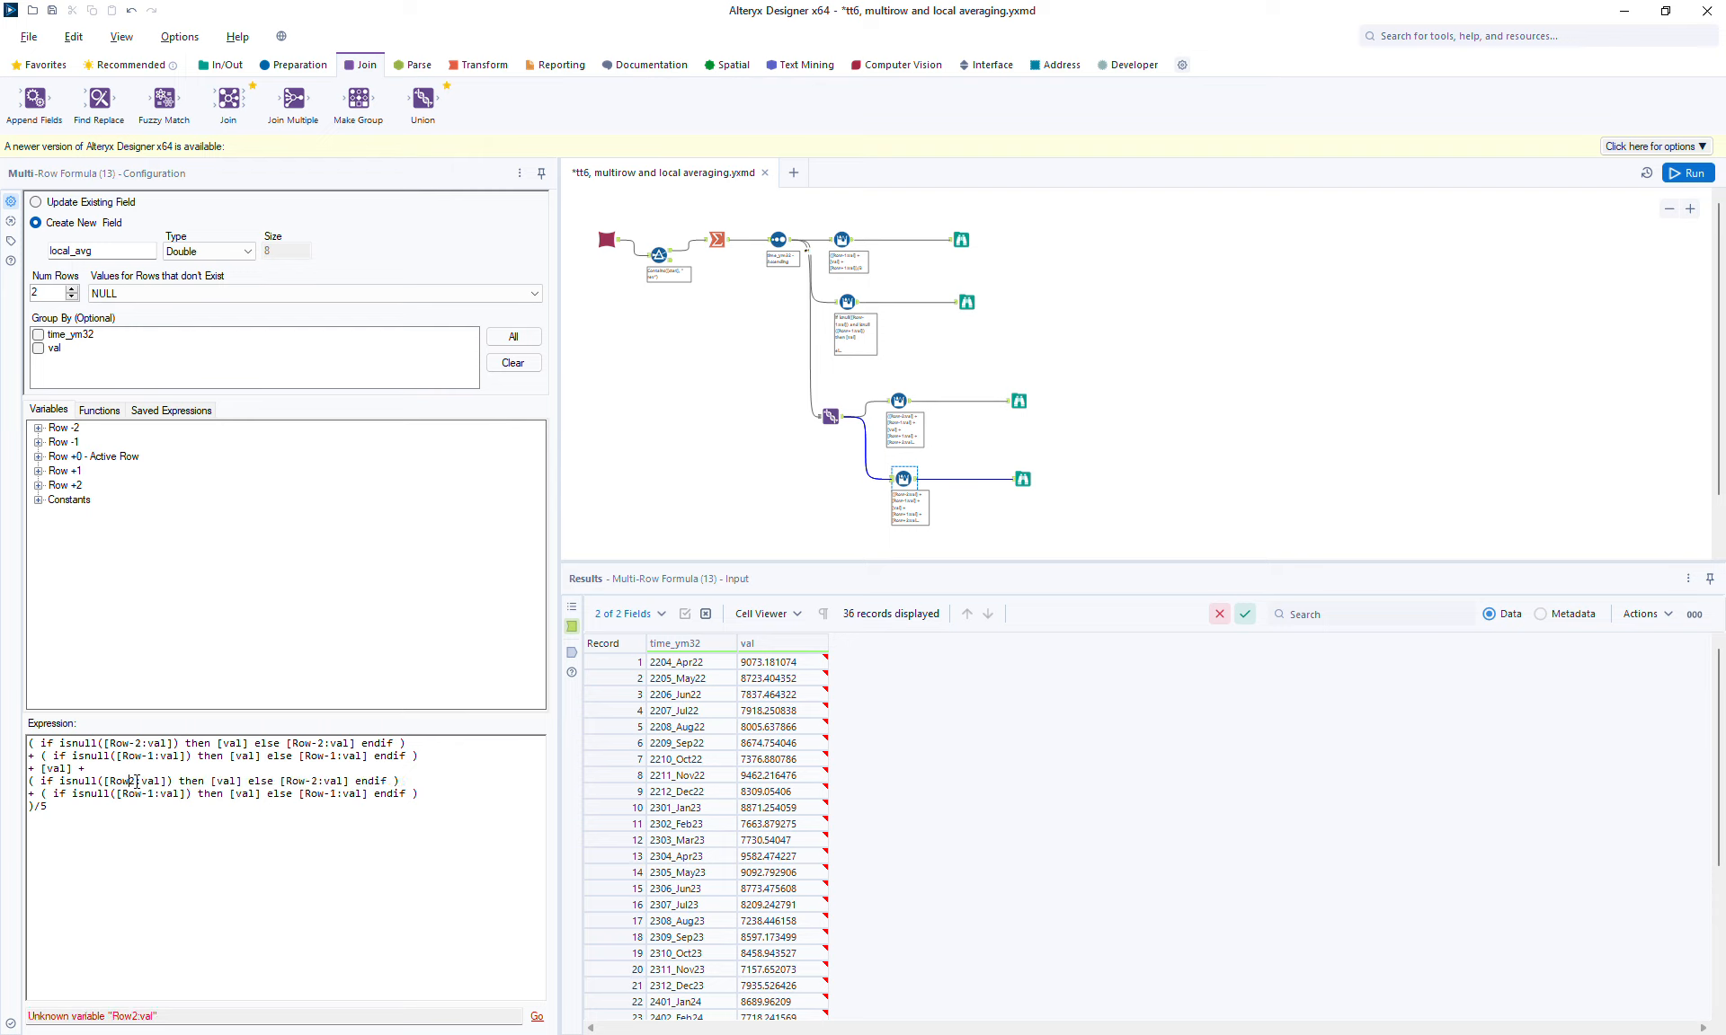
type("+")
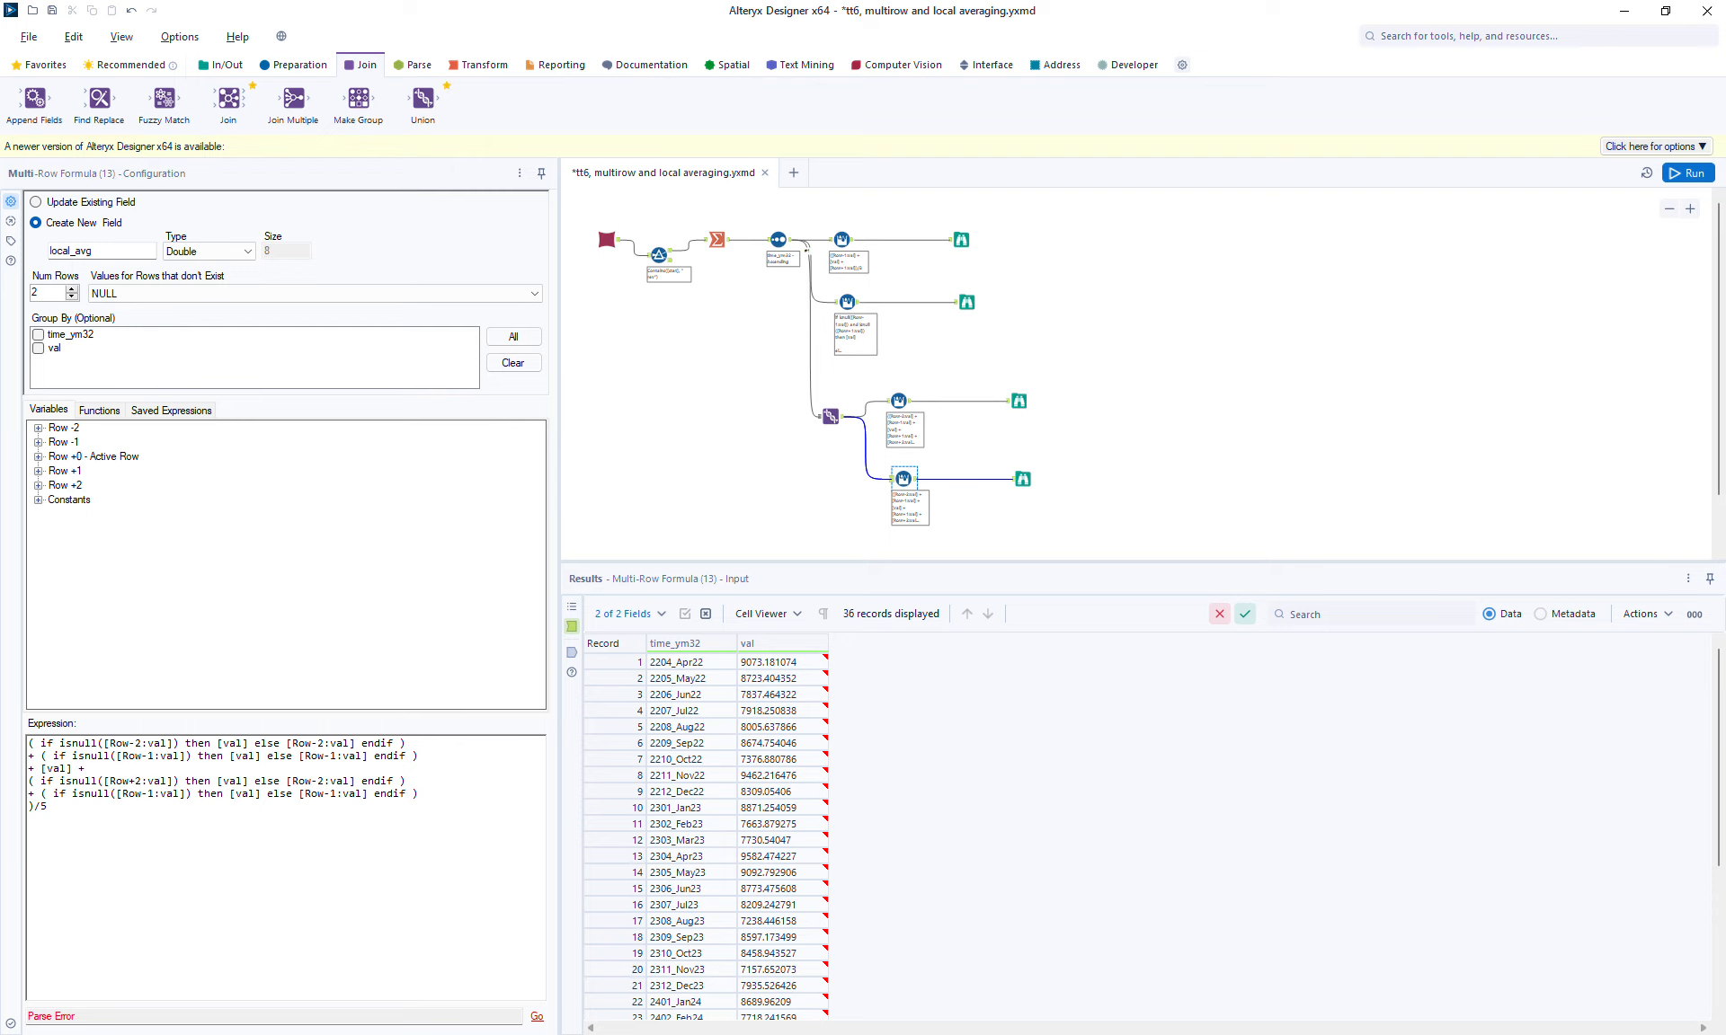
left_click(148, 794)
key("BackSpace")
type("+")
left_click(321, 782)
key("BackSpace")
type("+")
key("BackSpace")
type("+")
key("Return")
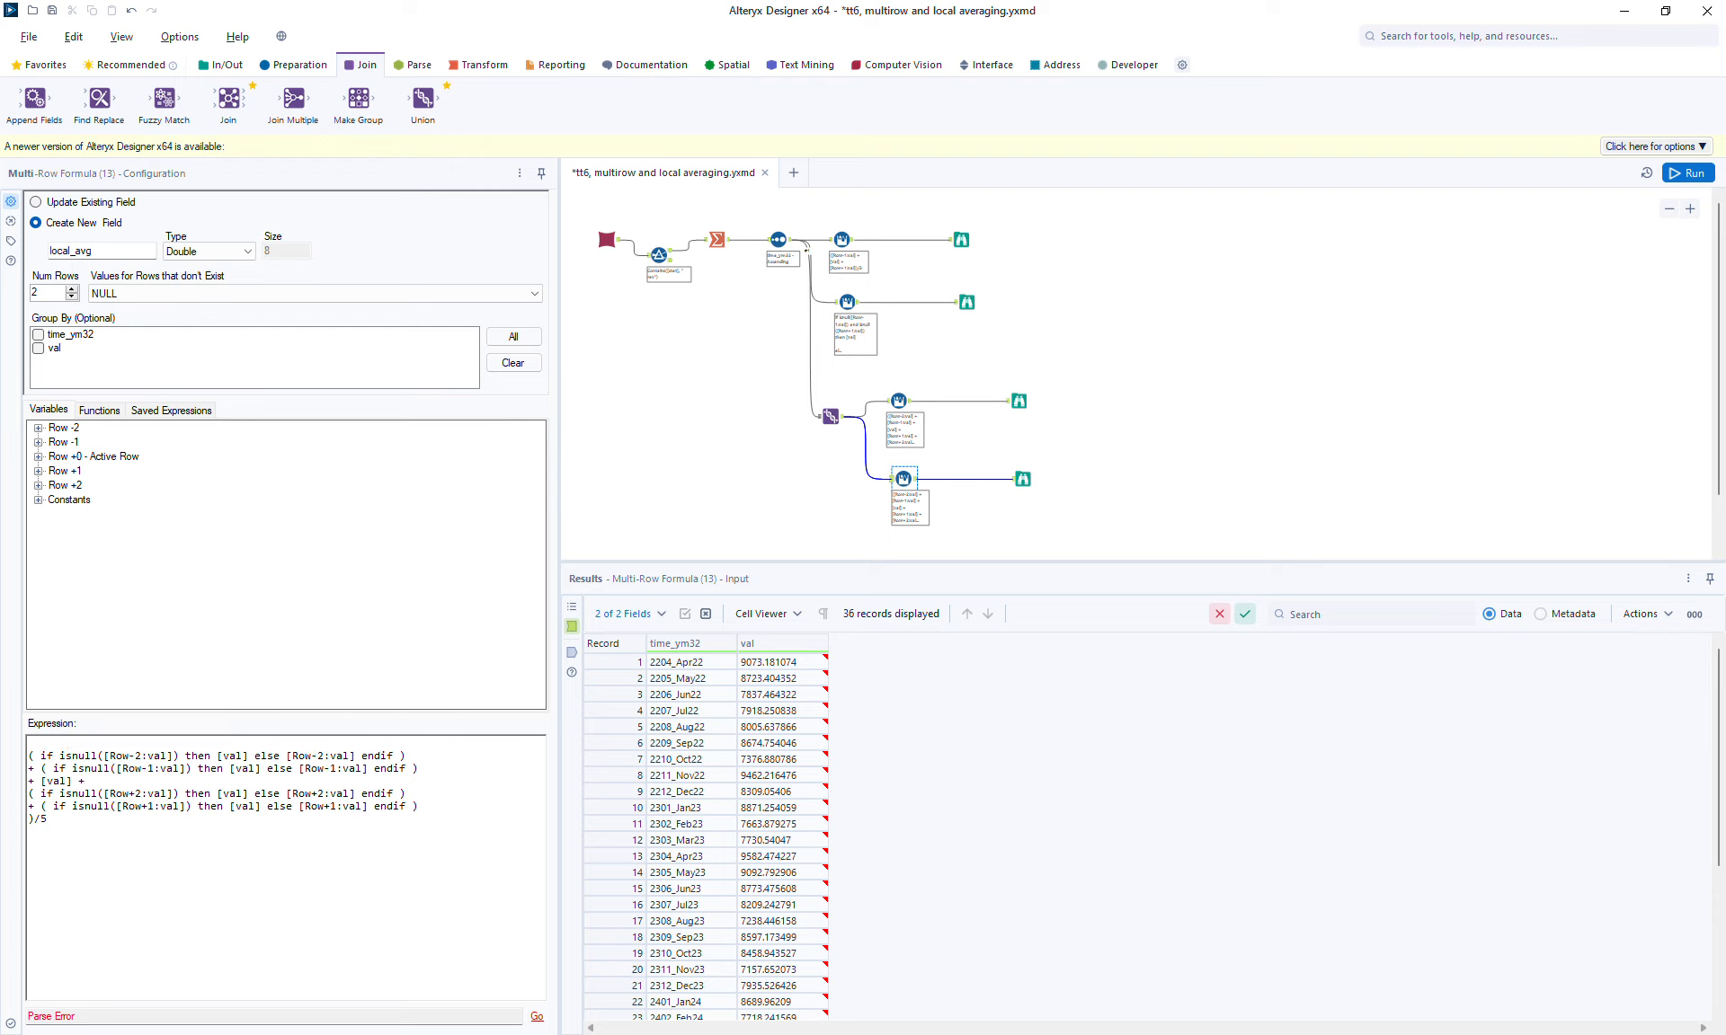
Step: Move the opening parenthesis onto its own line and indent the five terms before /5
key("Up")
type("(")
key("Home")
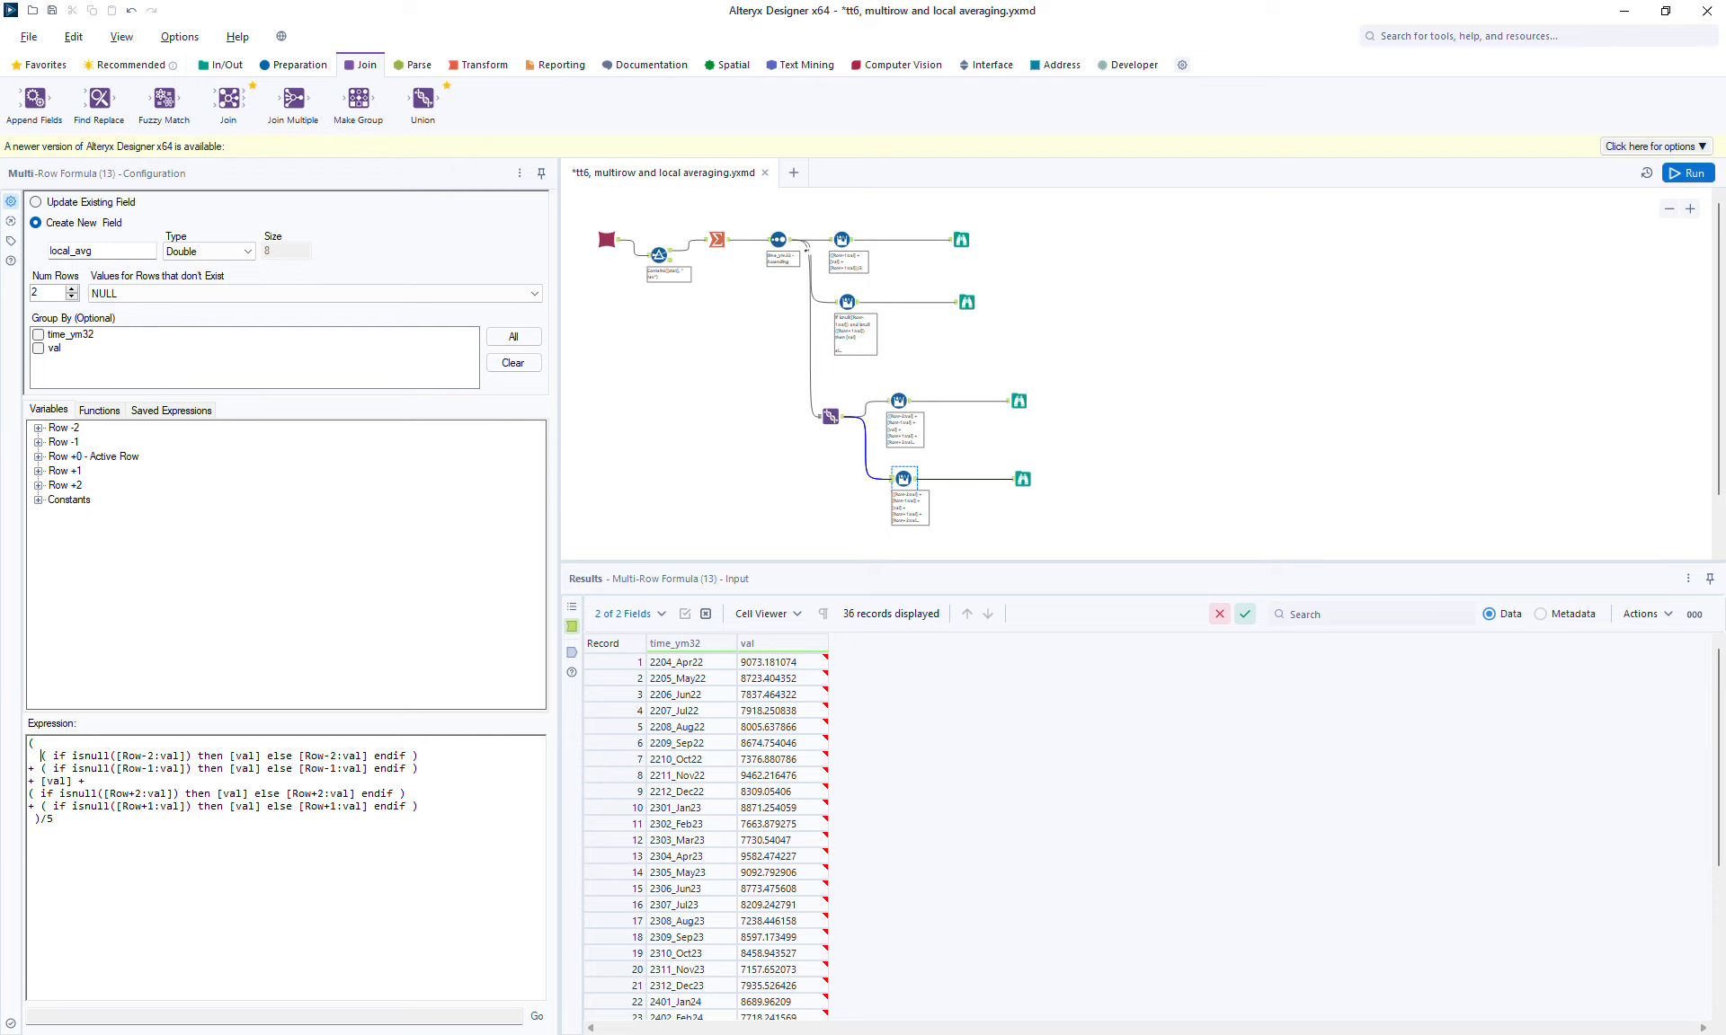
key("Down")
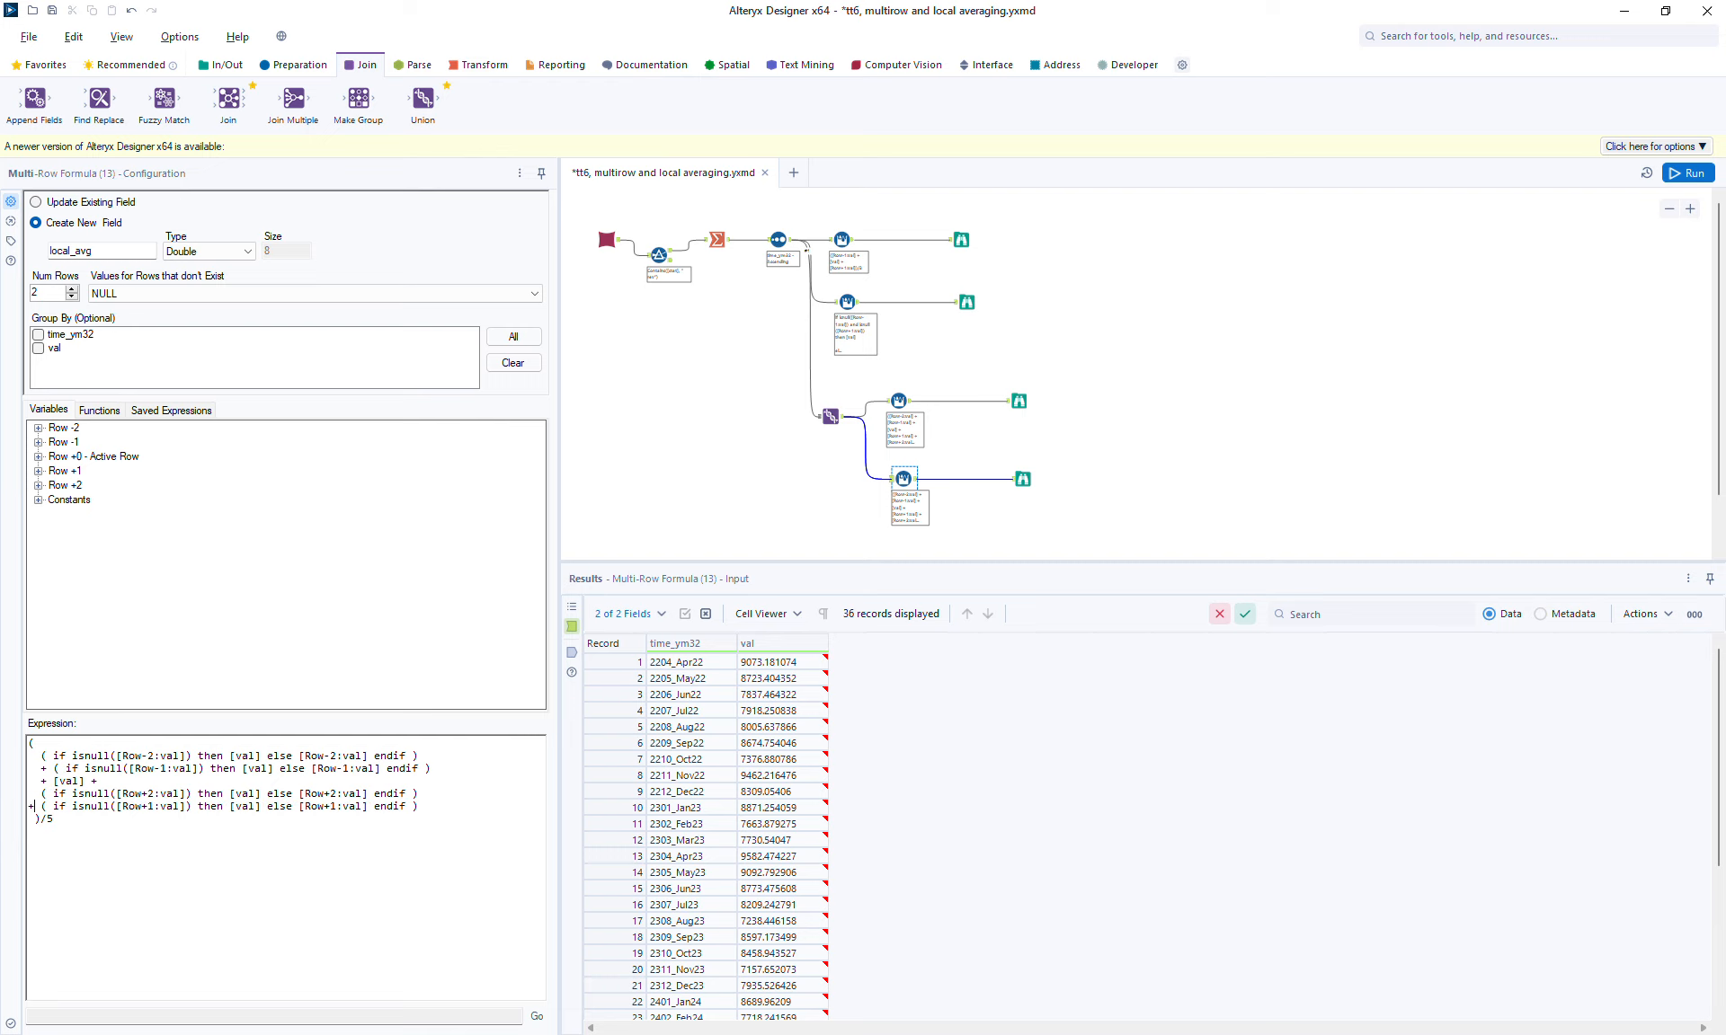
key("BackSpace")
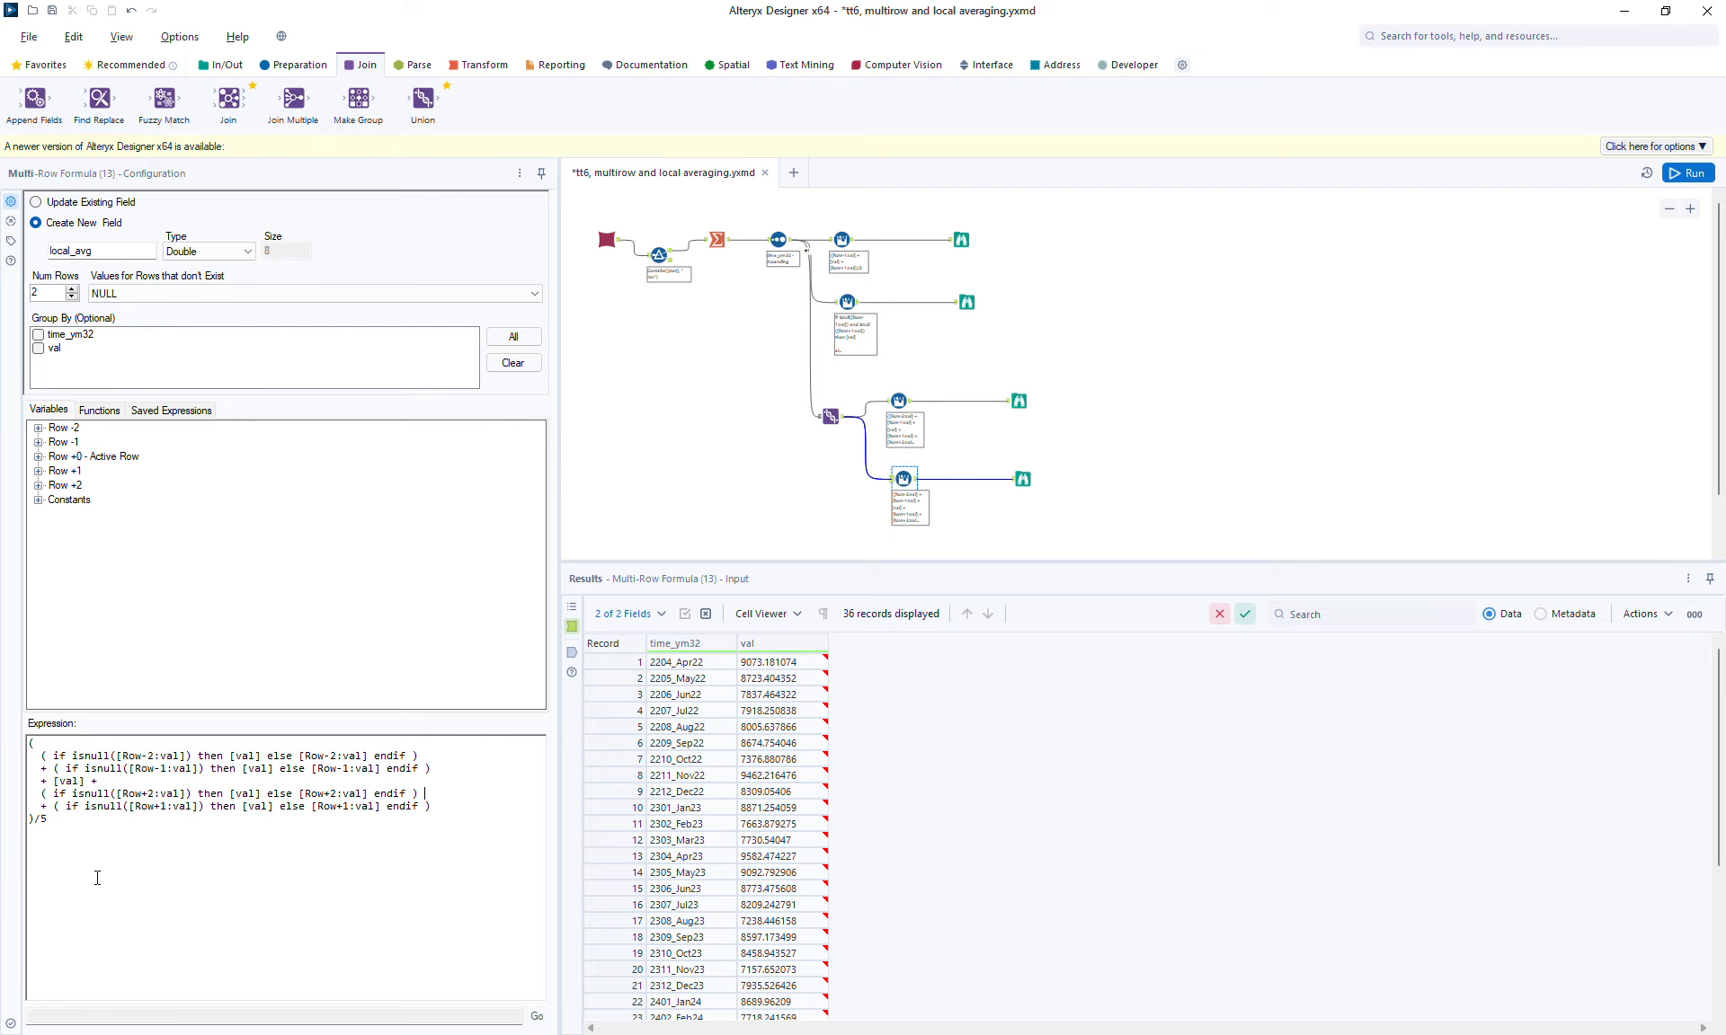
left_click(108, 822)
key("Right")
Step: Run the workflow and inspect local_avg through all records of the new Browse output
left_click(1699, 176)
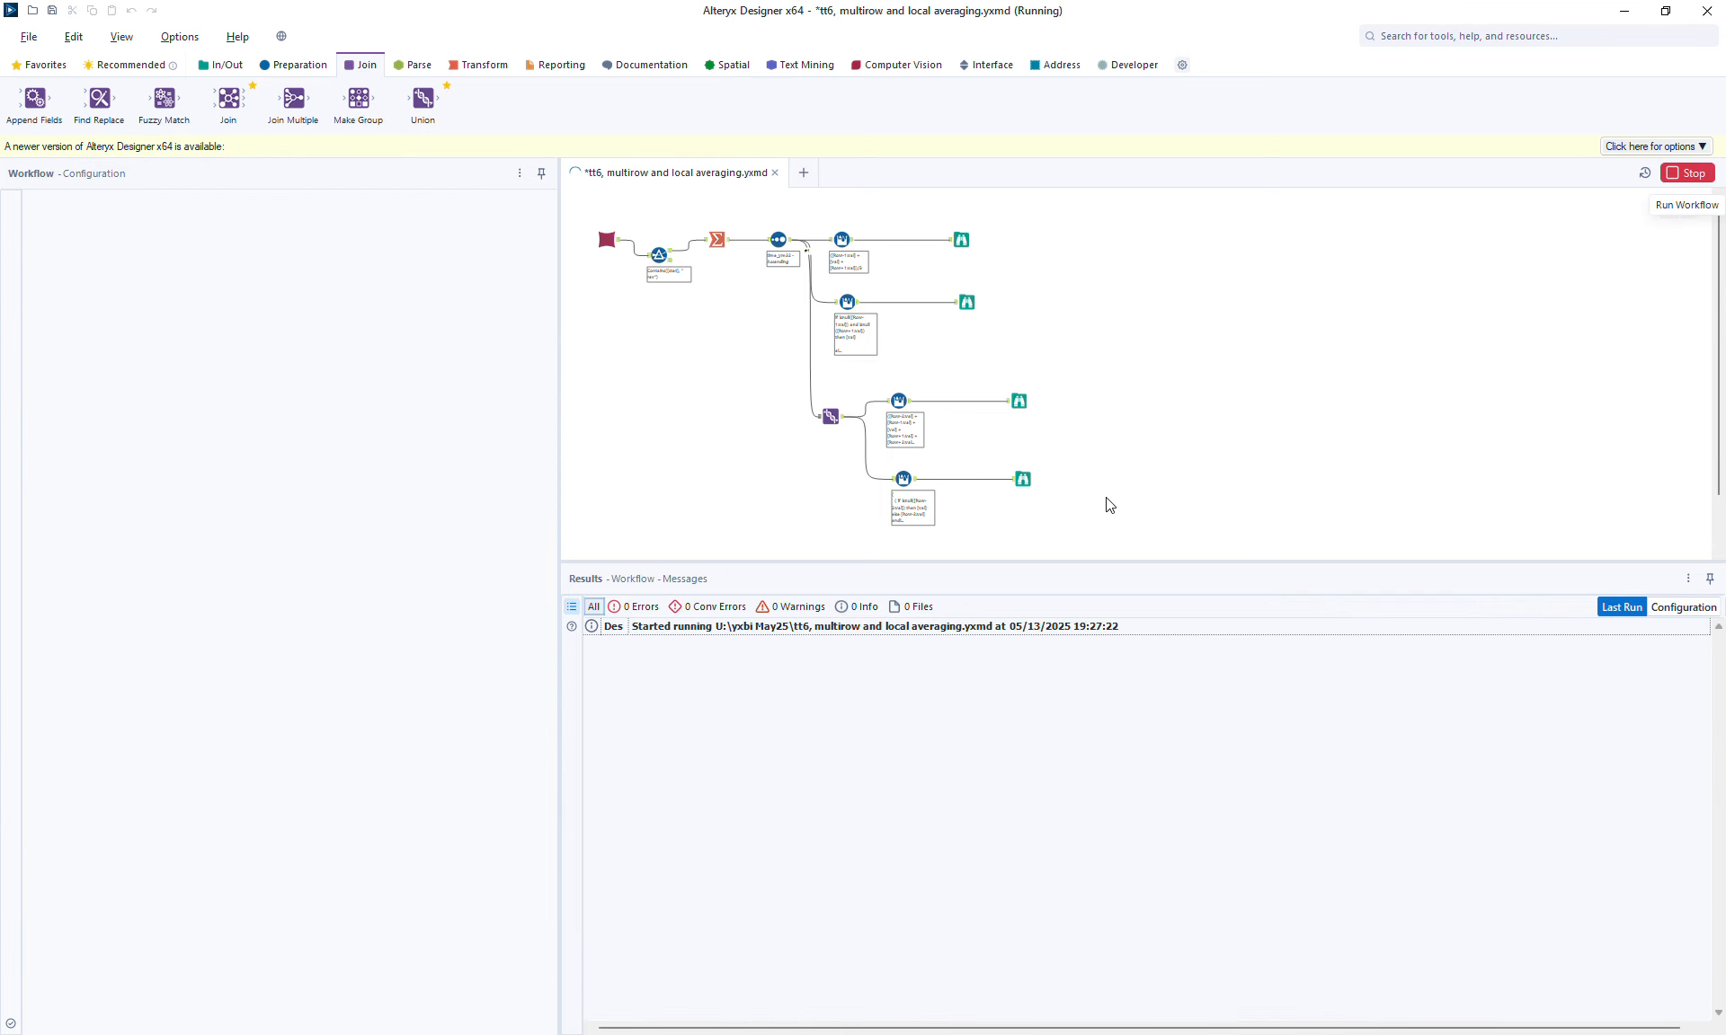
left_click(1026, 486)
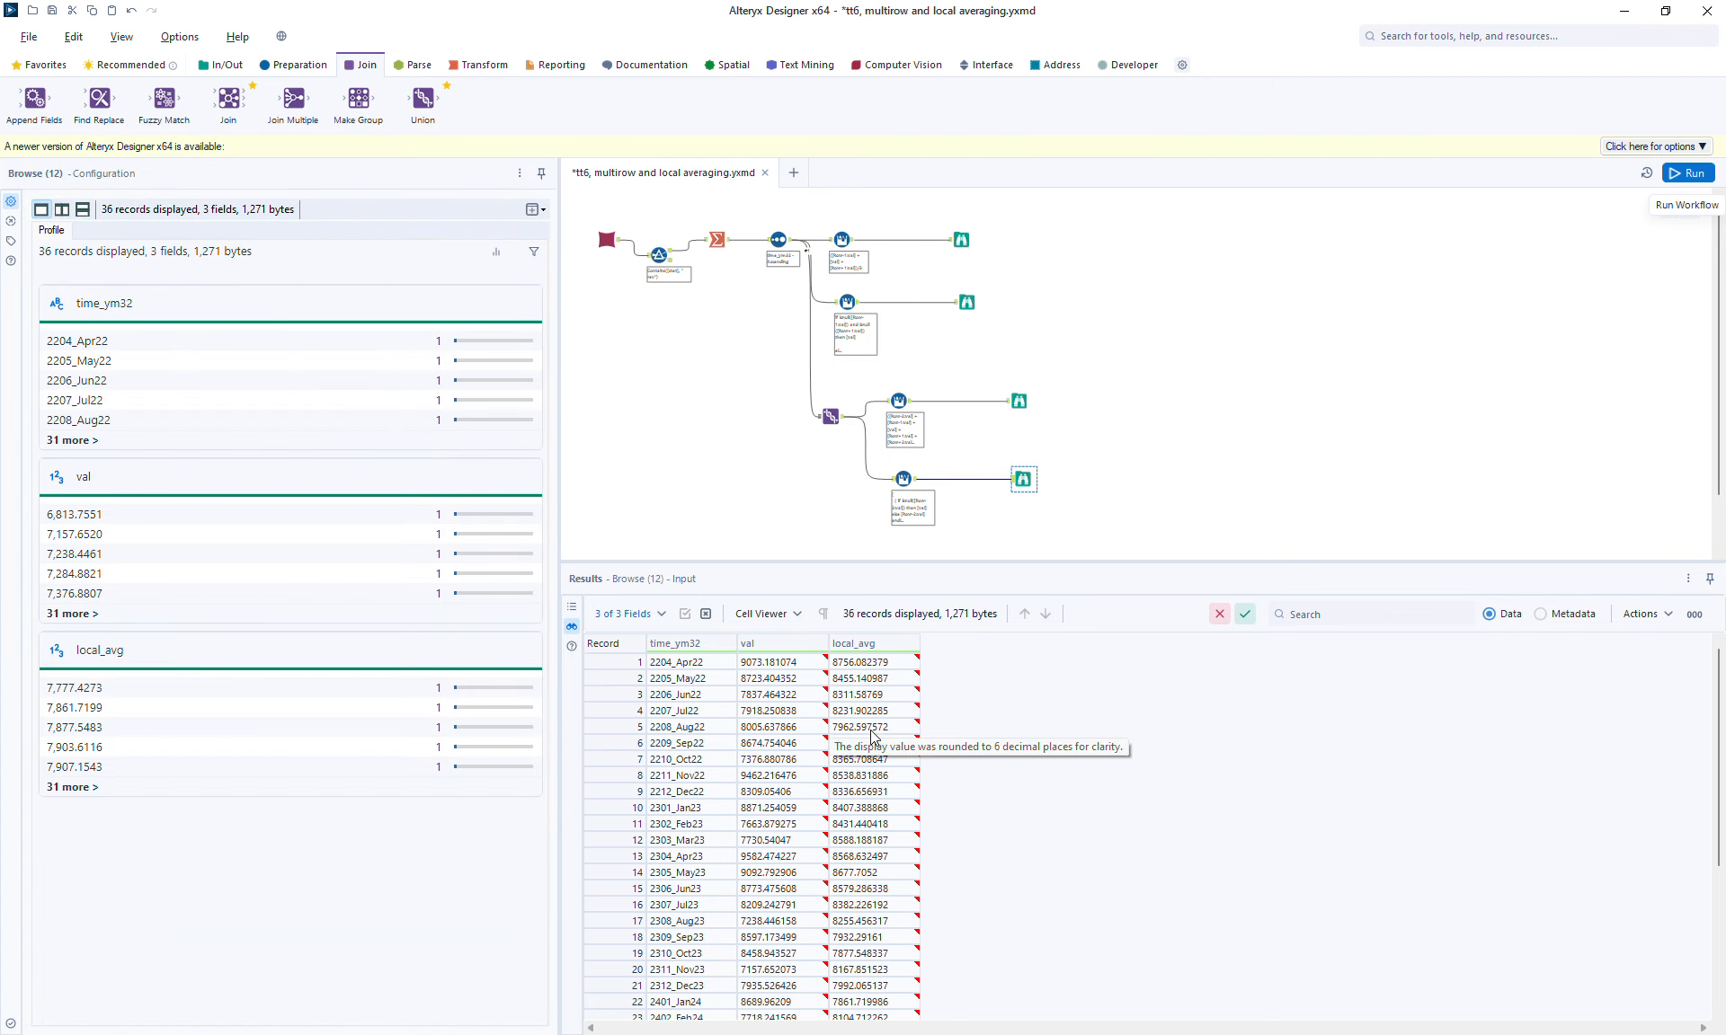
left_click(861, 666)
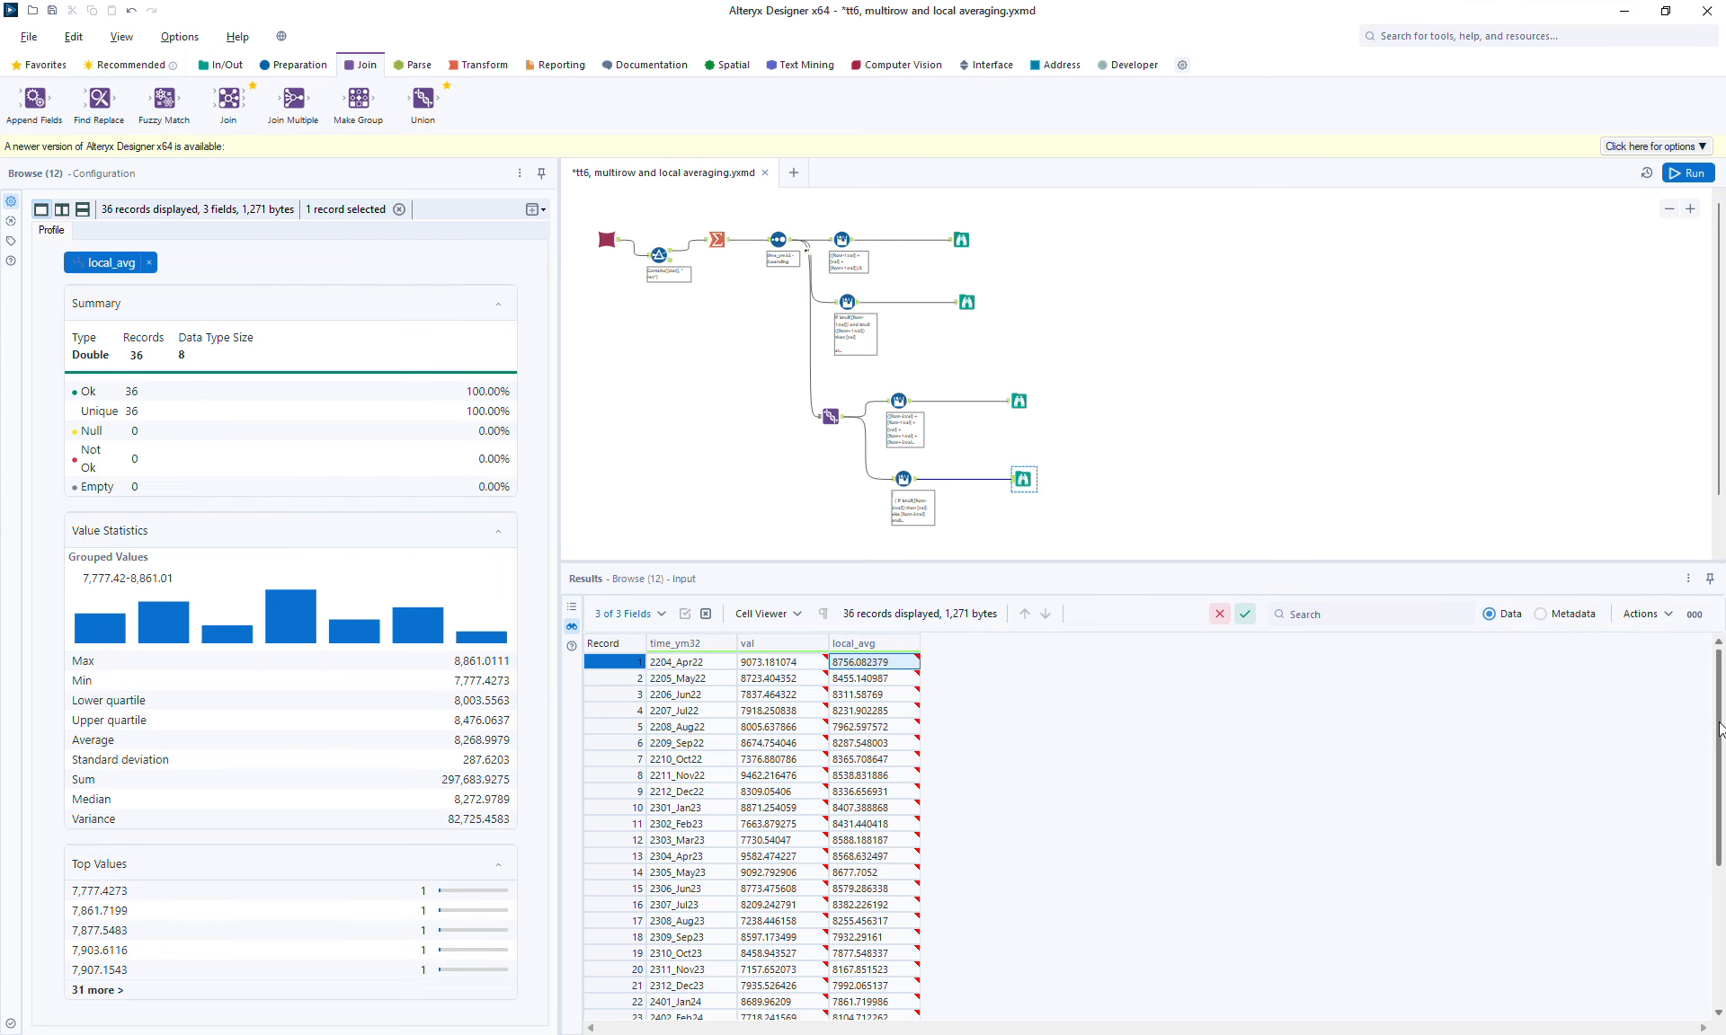
left_click_drag(1719, 730, 1721, 915)
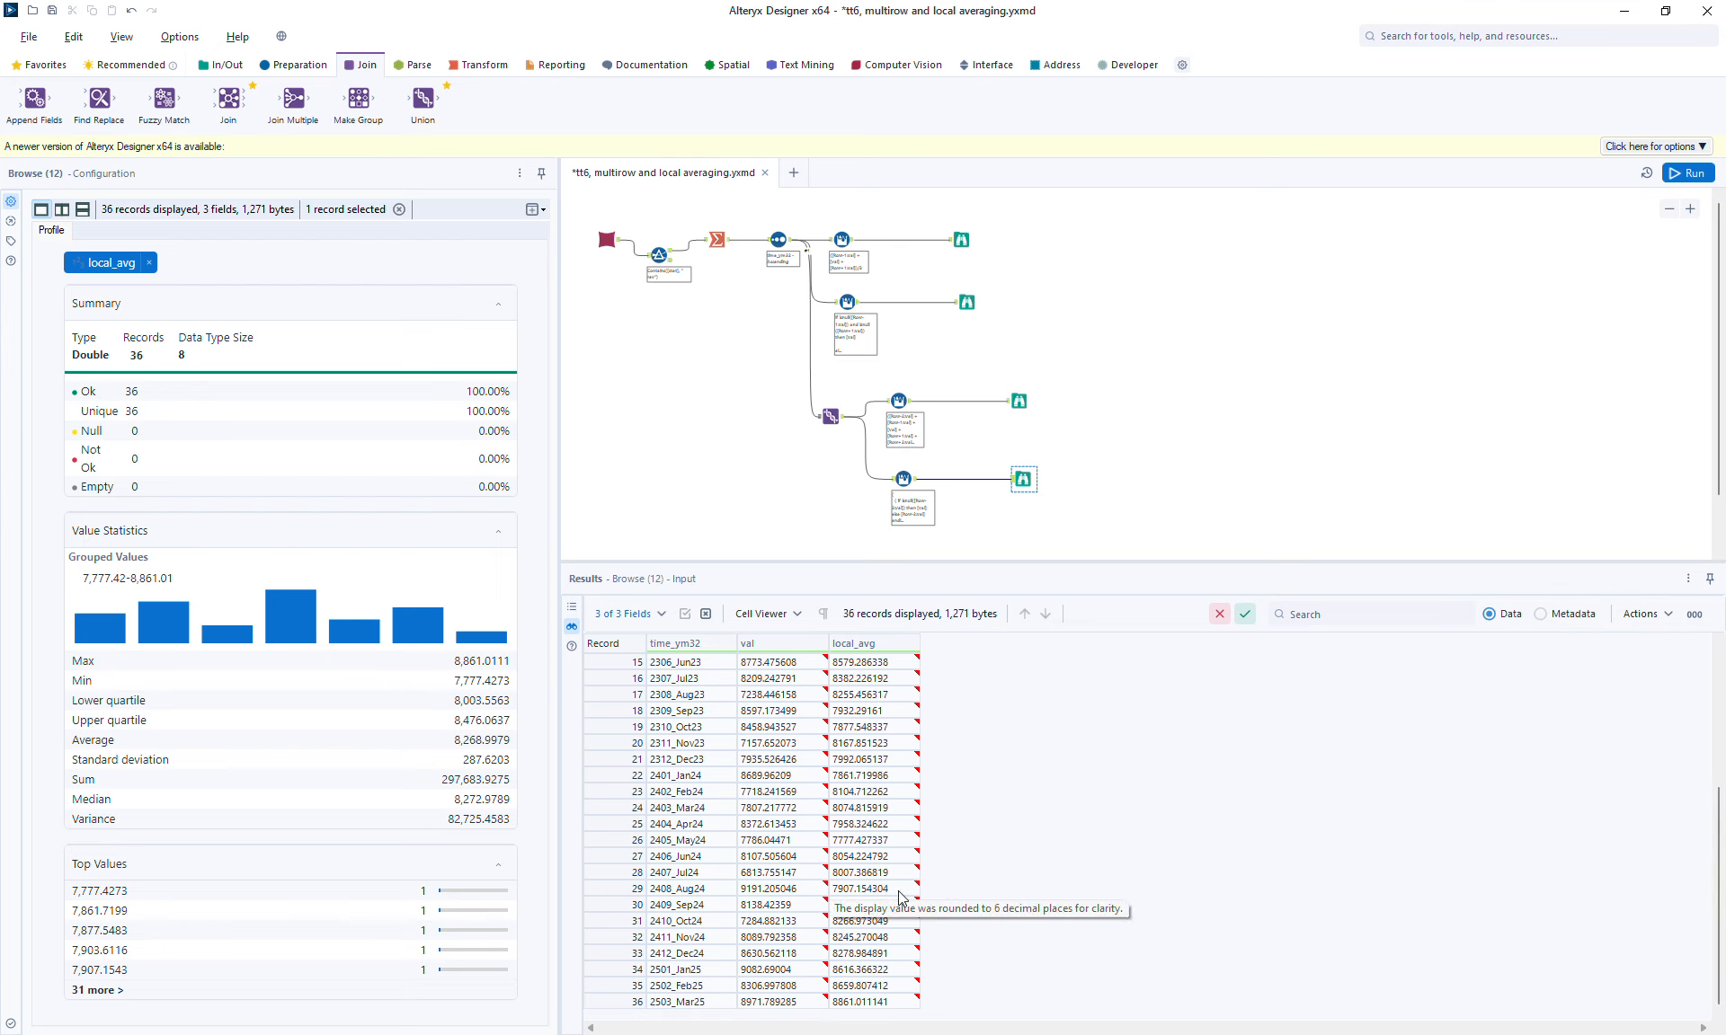
left_click_drag(1719, 826, 1702, 655)
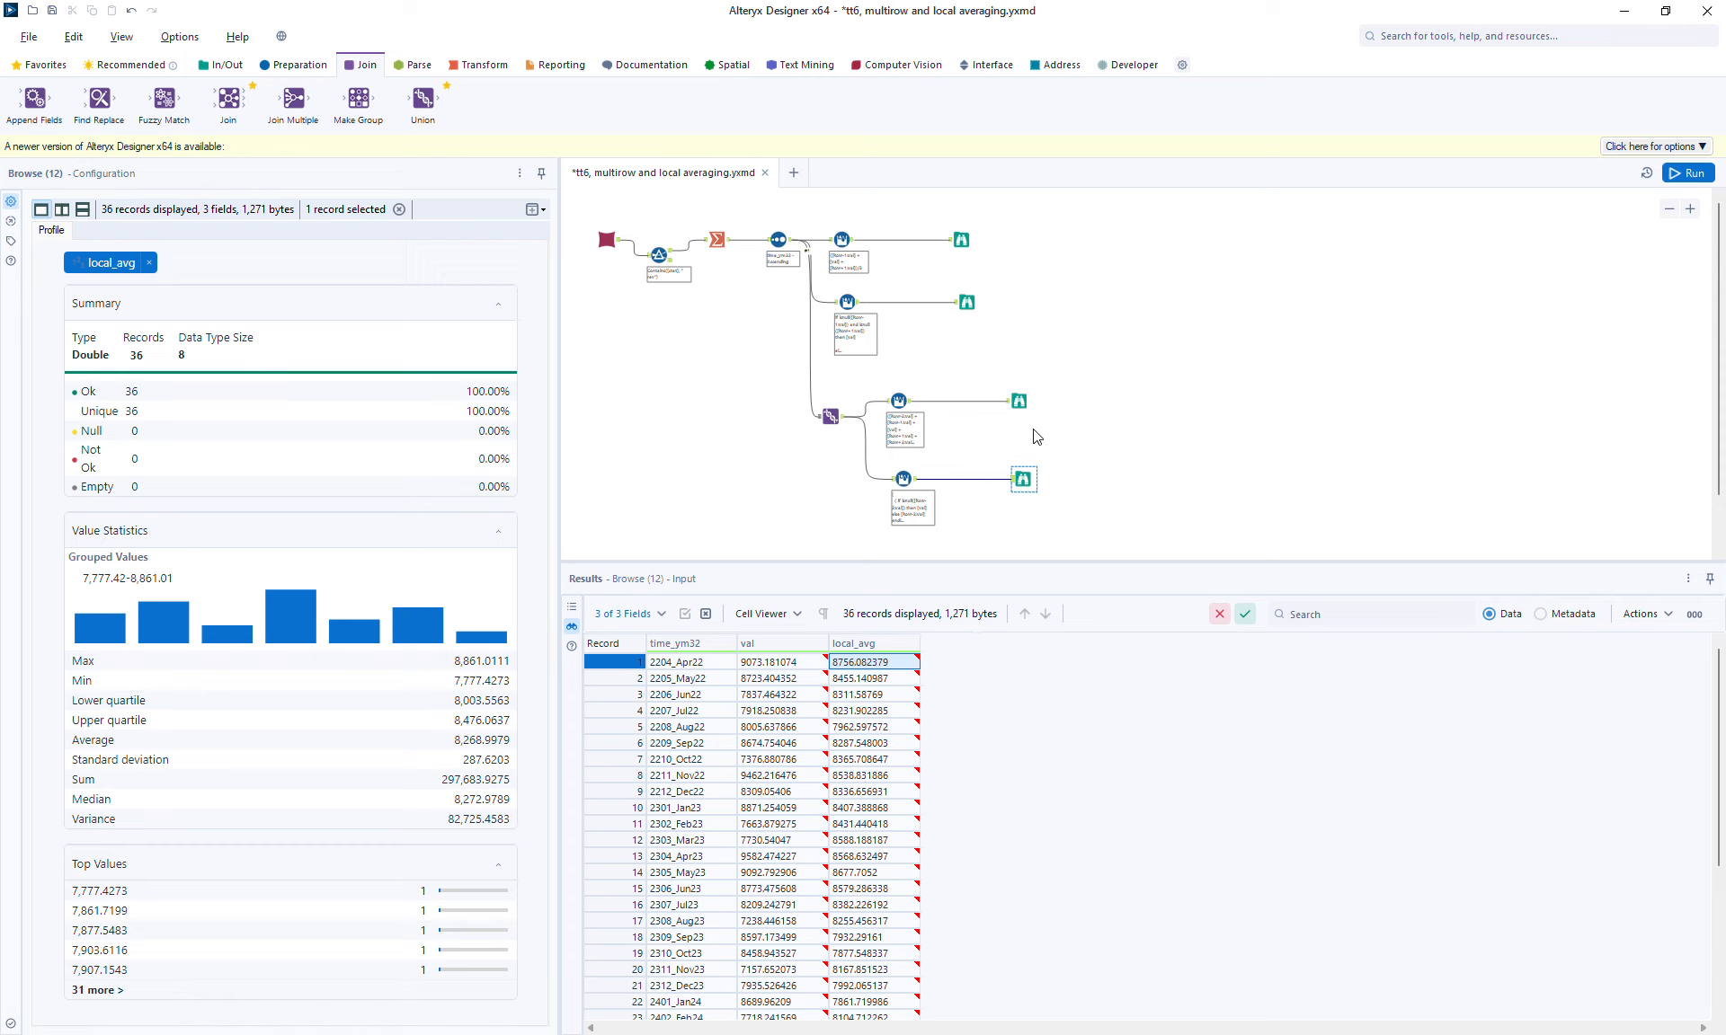
Step: Compare the other Browse output and the Multi-Row Formula configurations across the branches
left_click(1020, 401)
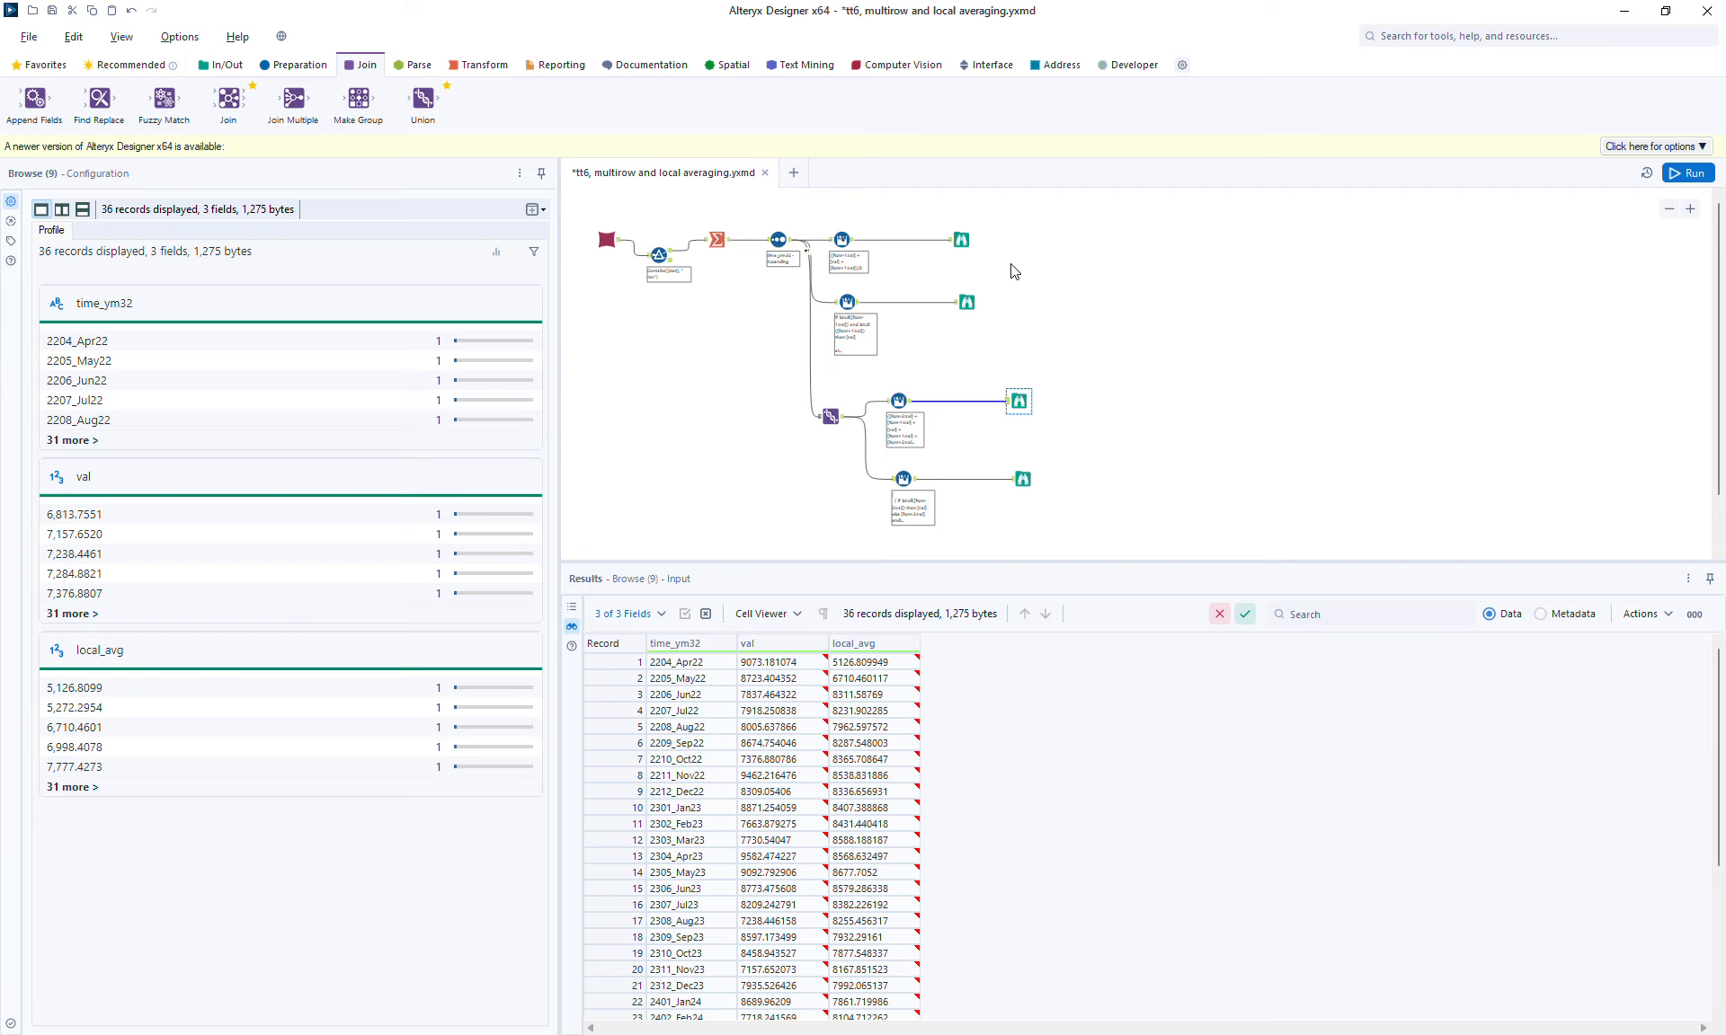
left_click(846, 301)
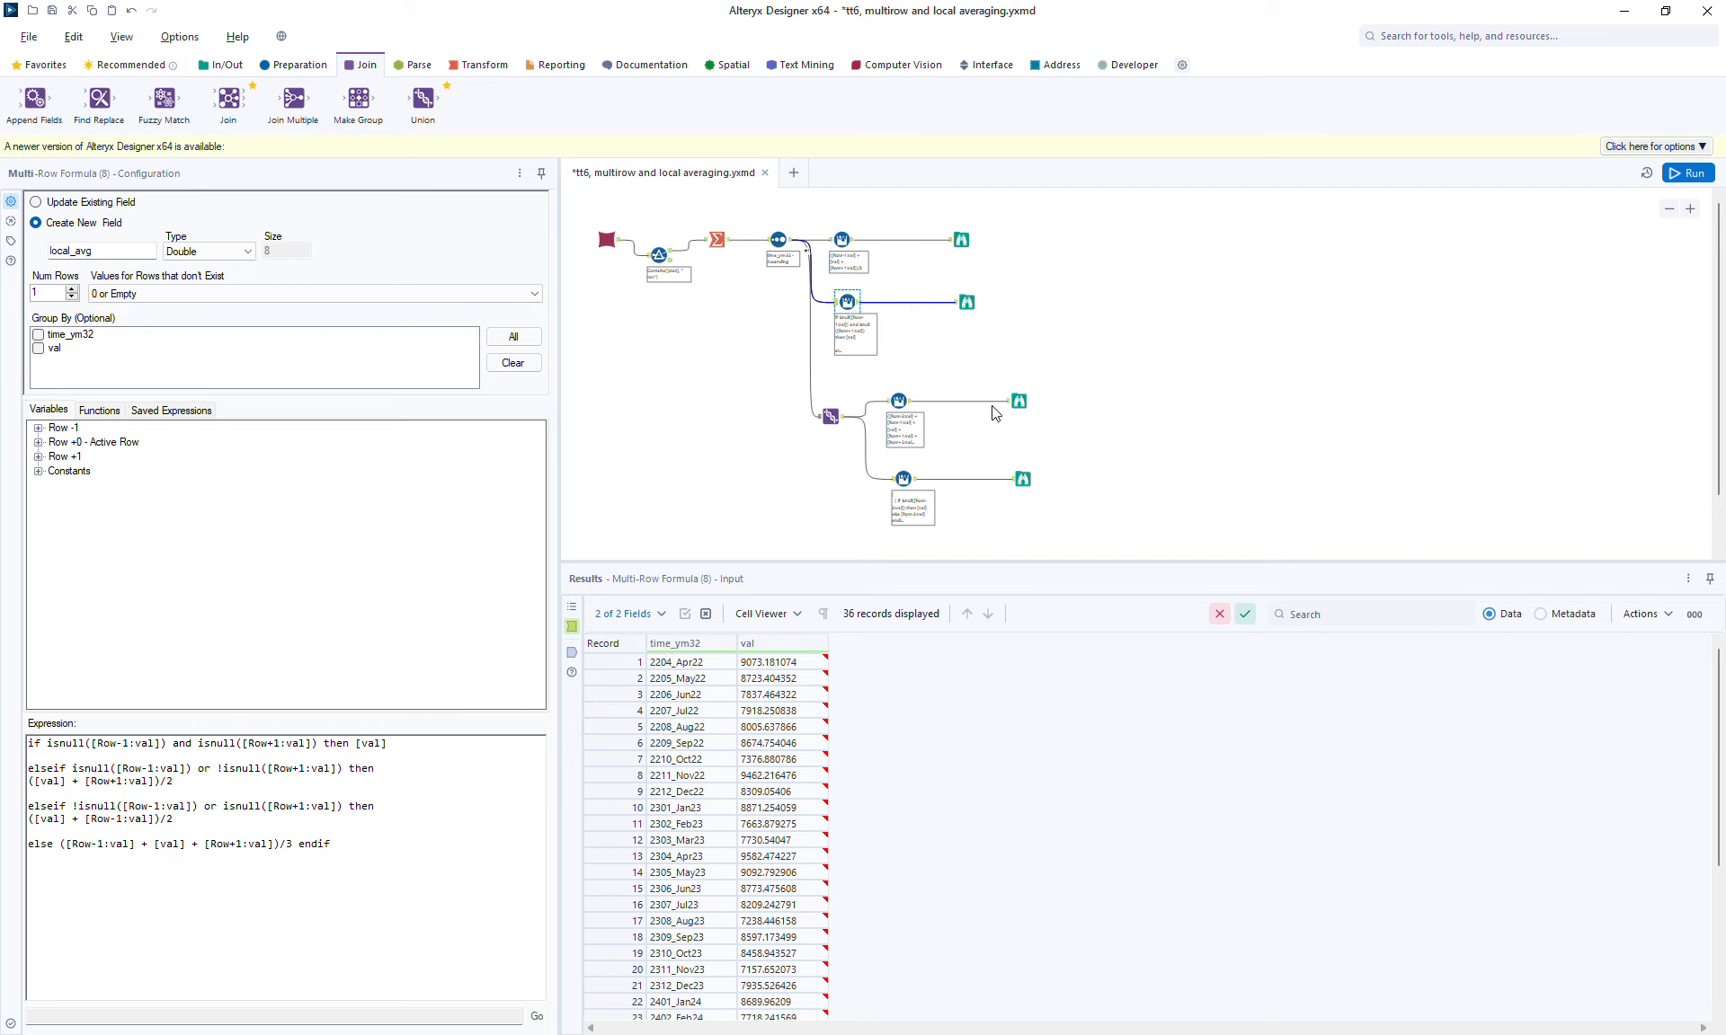
left_click(850, 246)
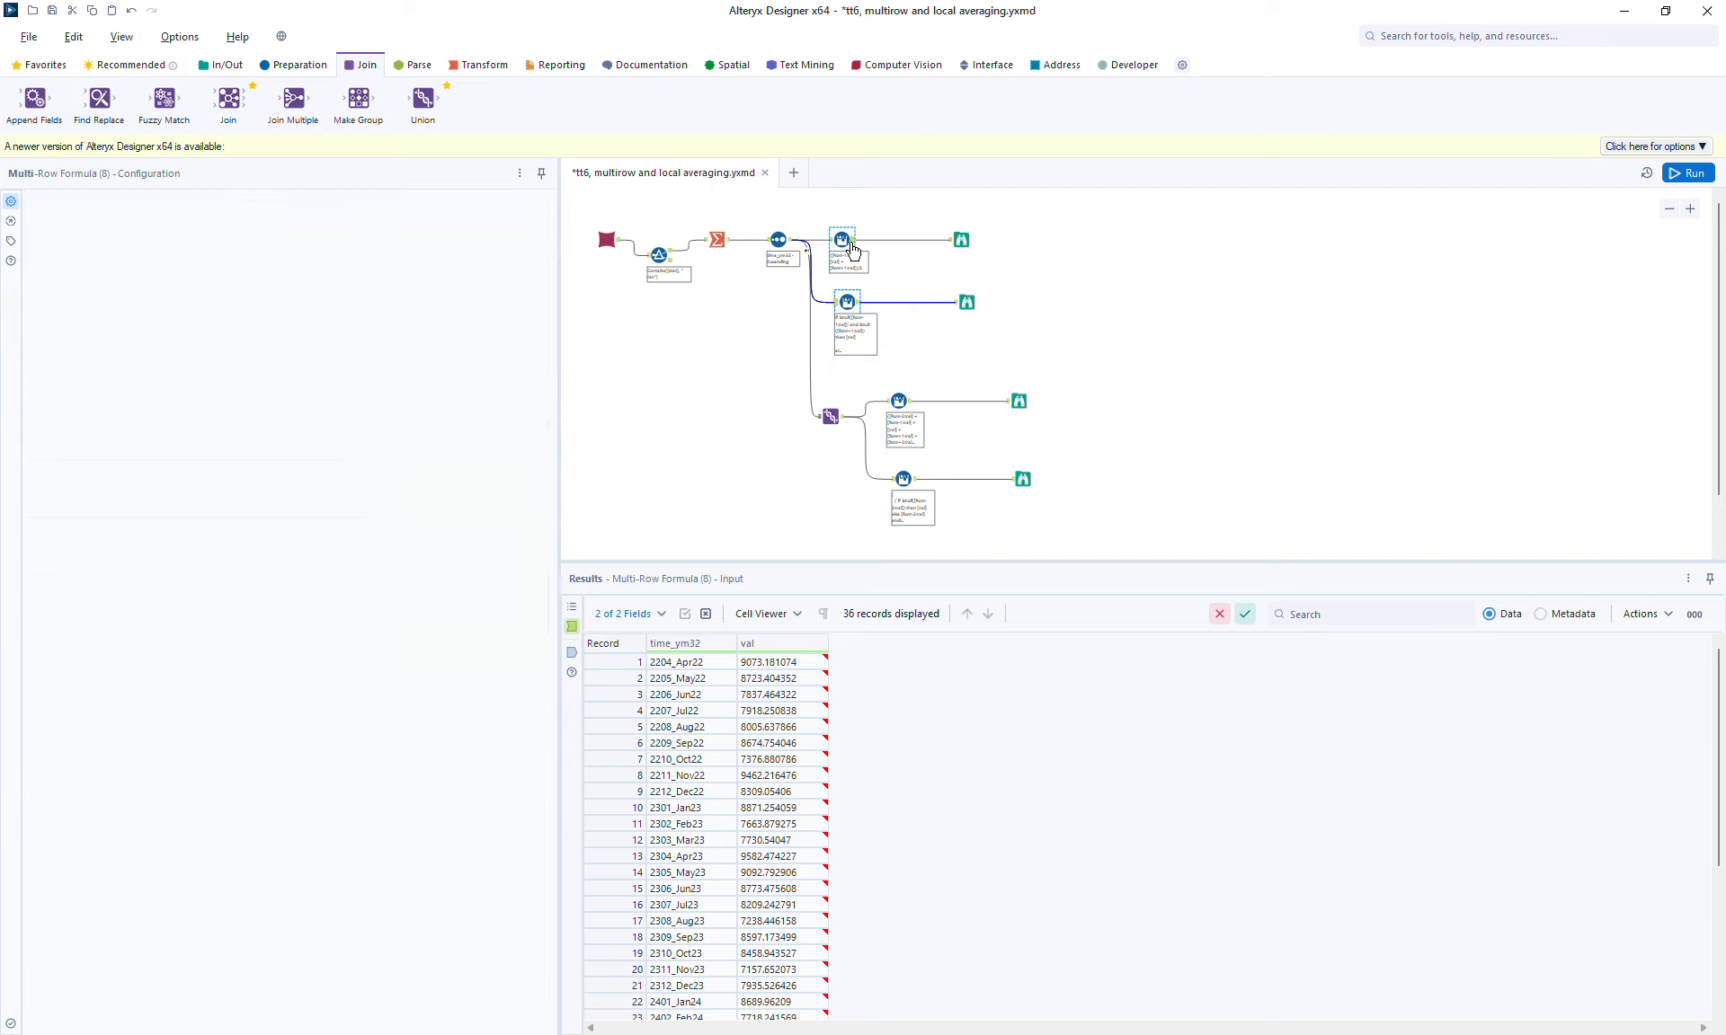
left_click(899, 401)
left_click(906, 484)
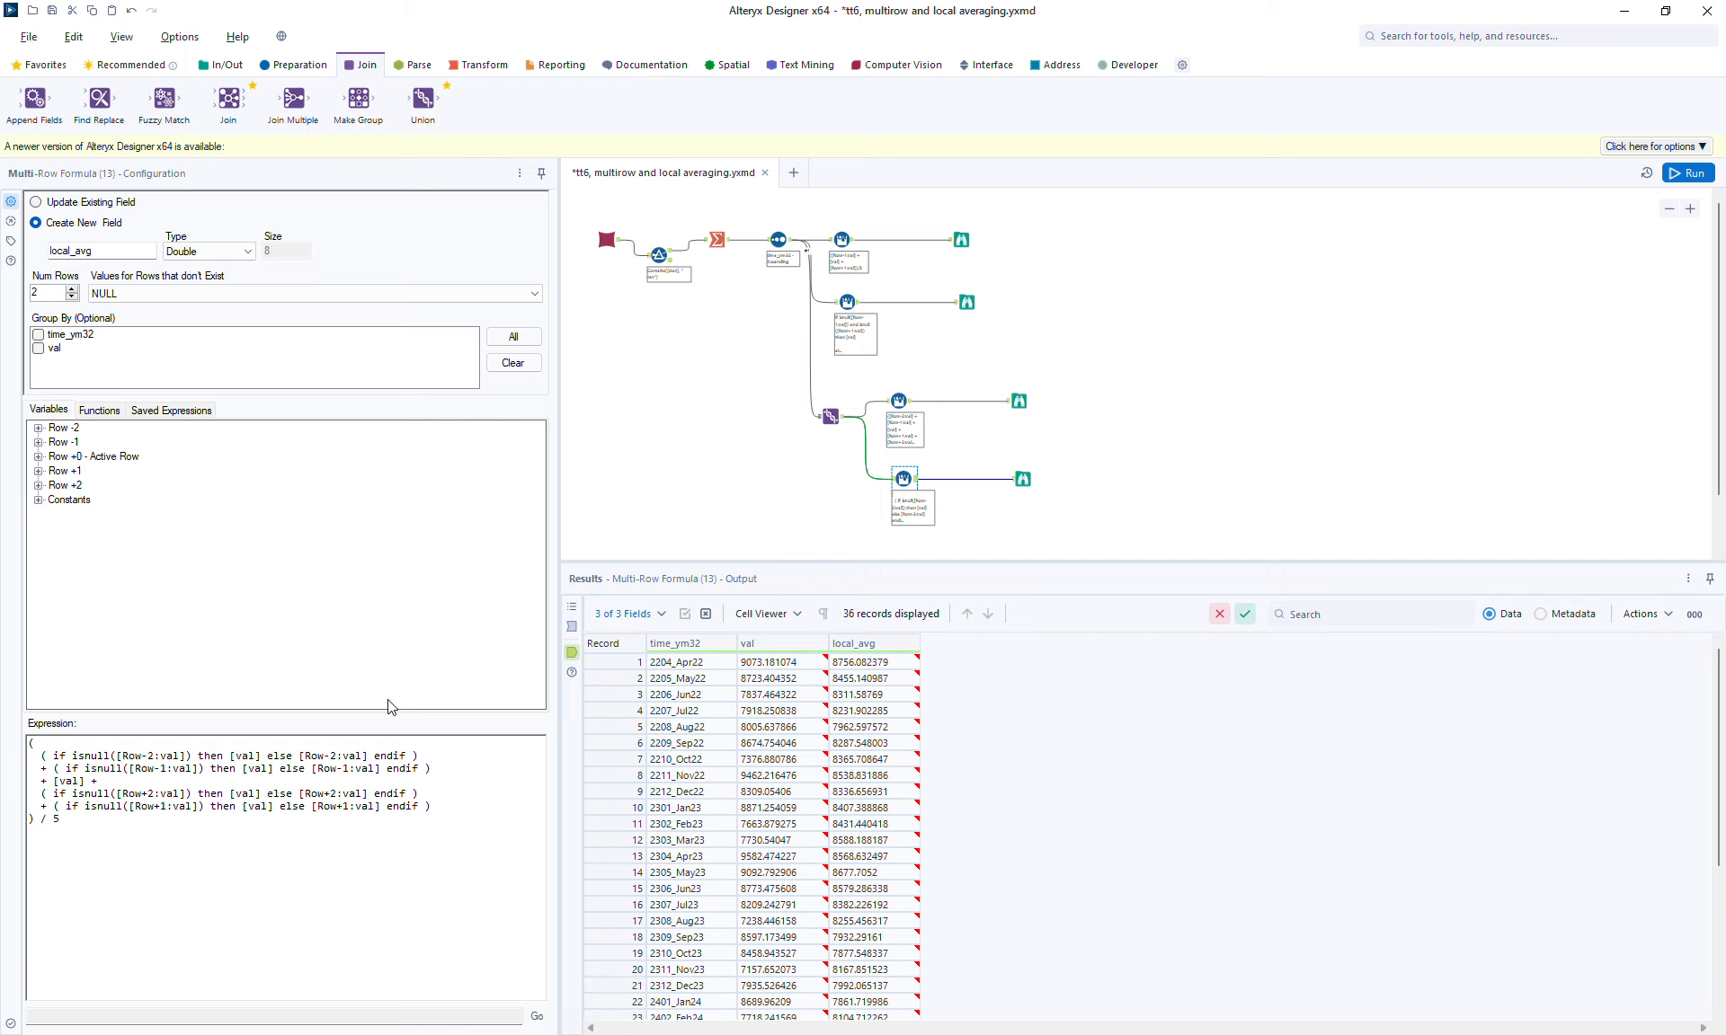